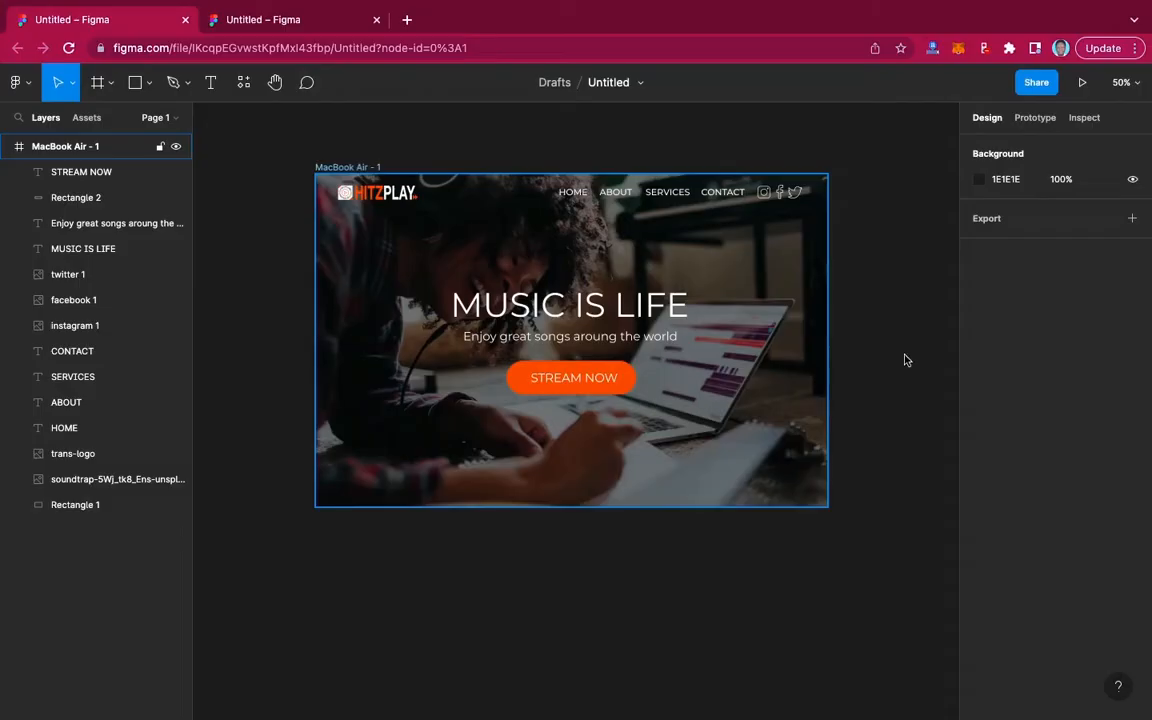
Open figma.com in a new browser tab to view the recent files page
left_click(876, 378)
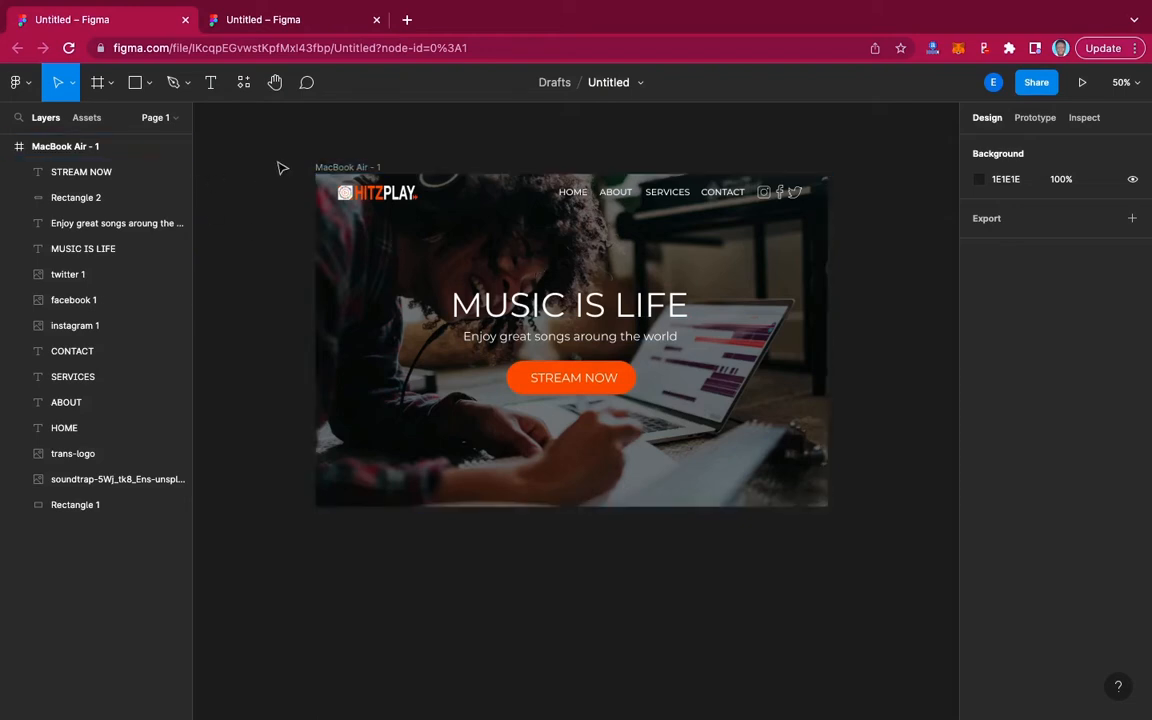
left_click(408, 20)
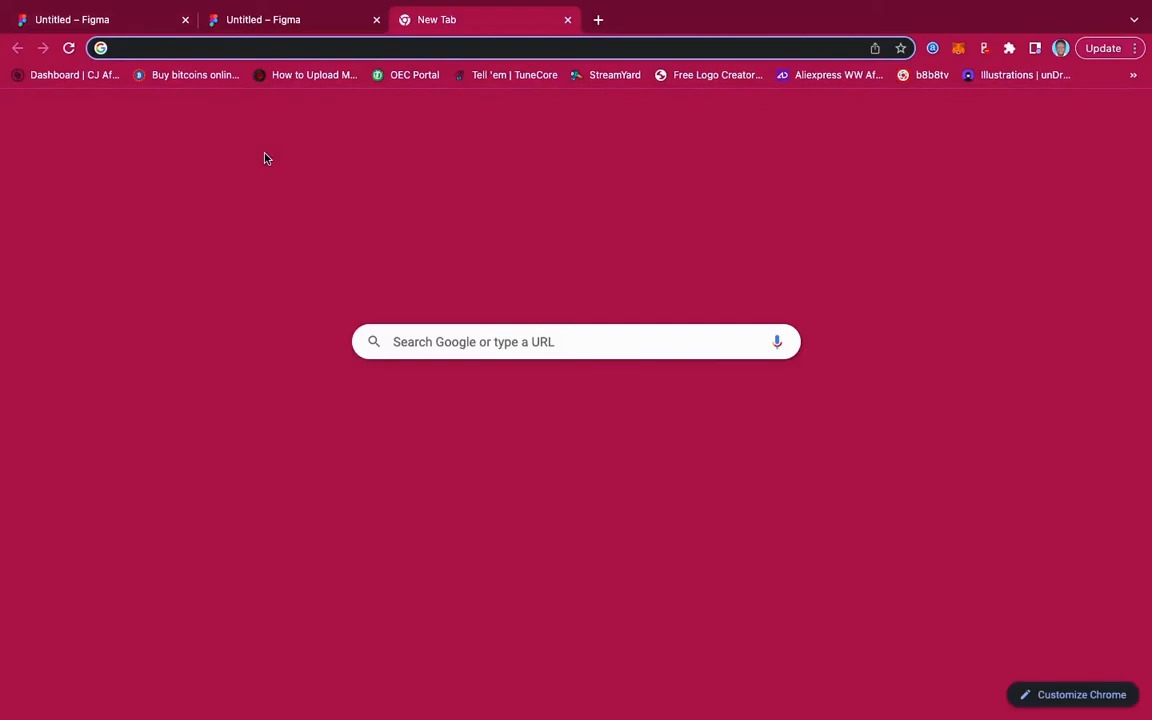
type("figma.")
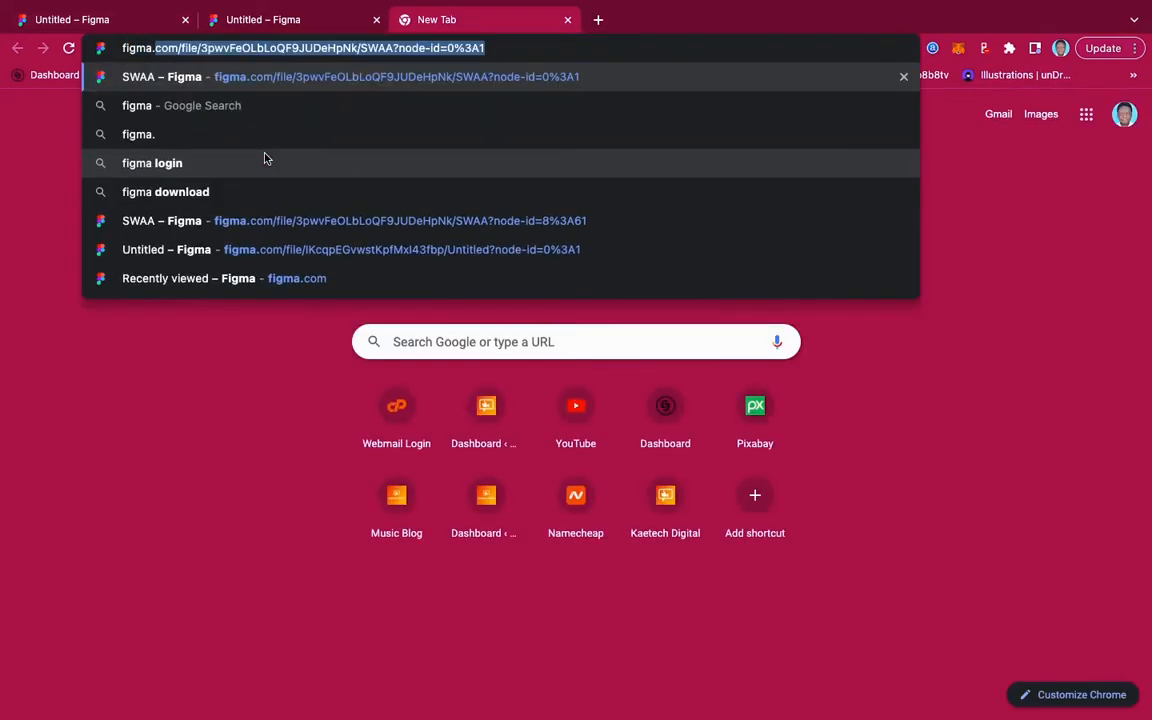
type("com")
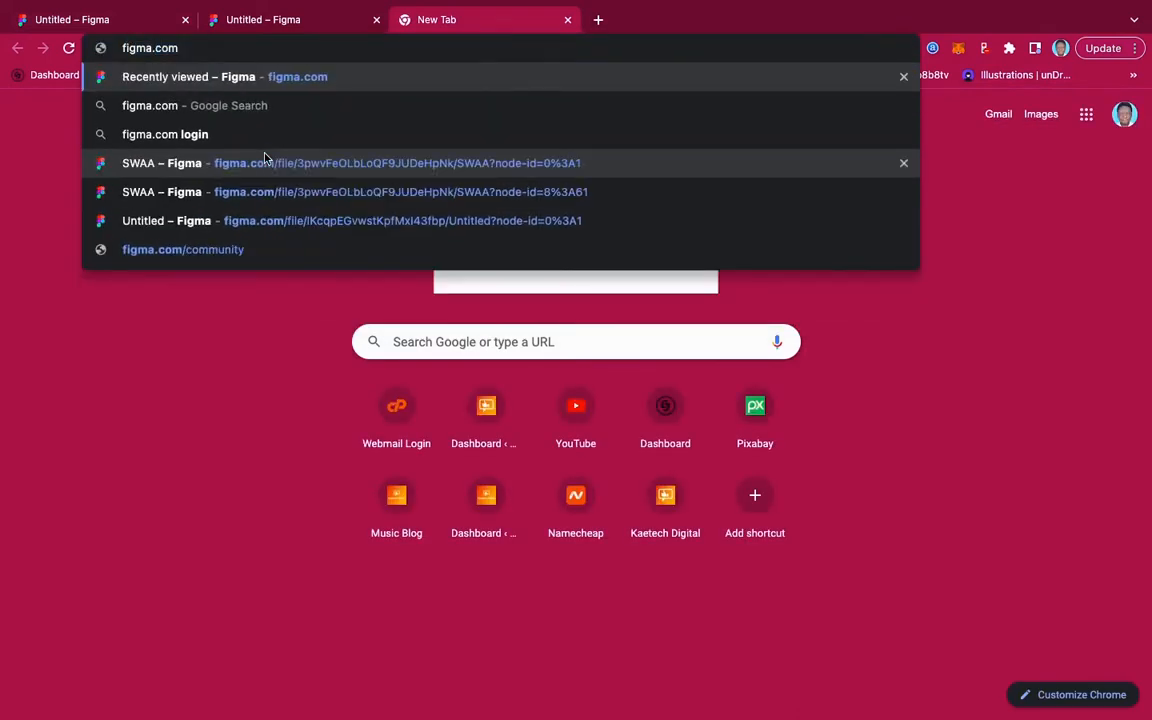
key("Return")
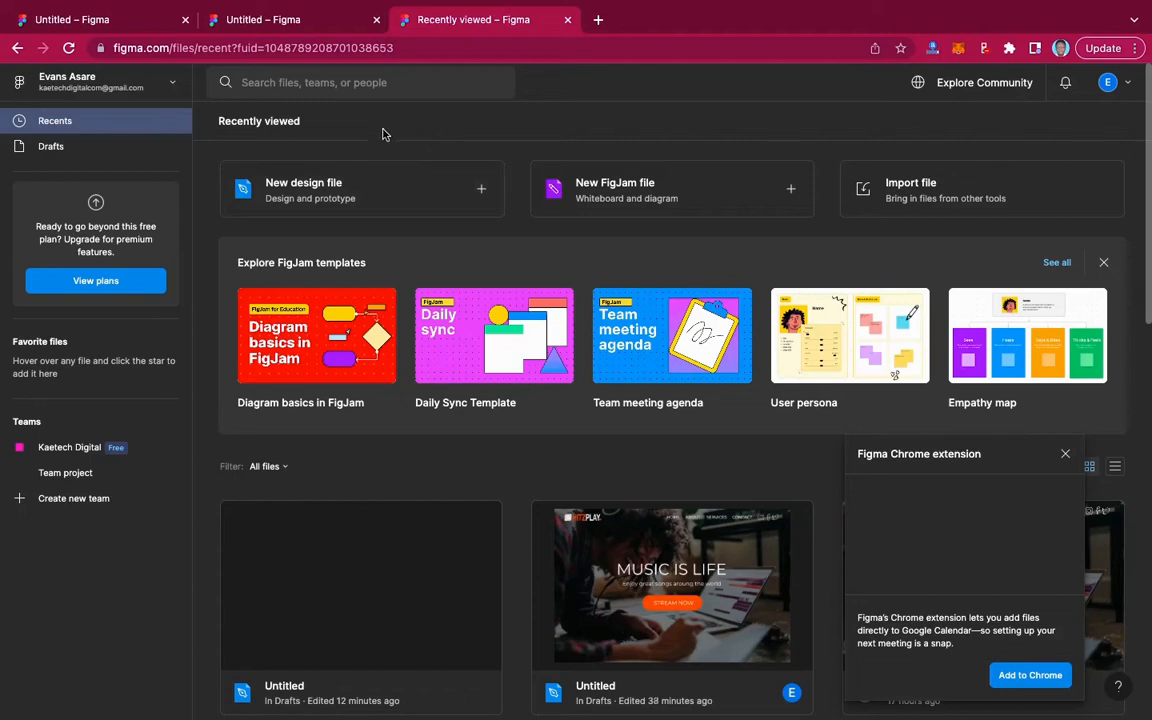
Close the recent files page and the blank Untitled file, keeping only the HITZPLAY landing page design open
left_click(133, 21)
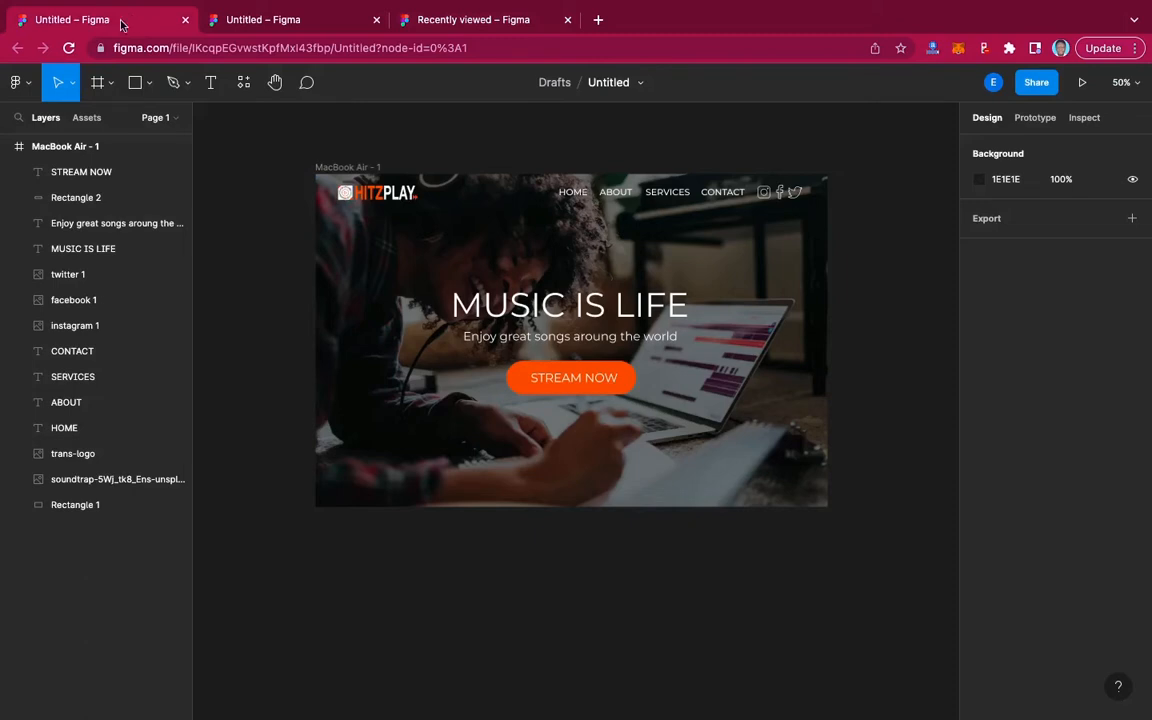
left_click(28, 89)
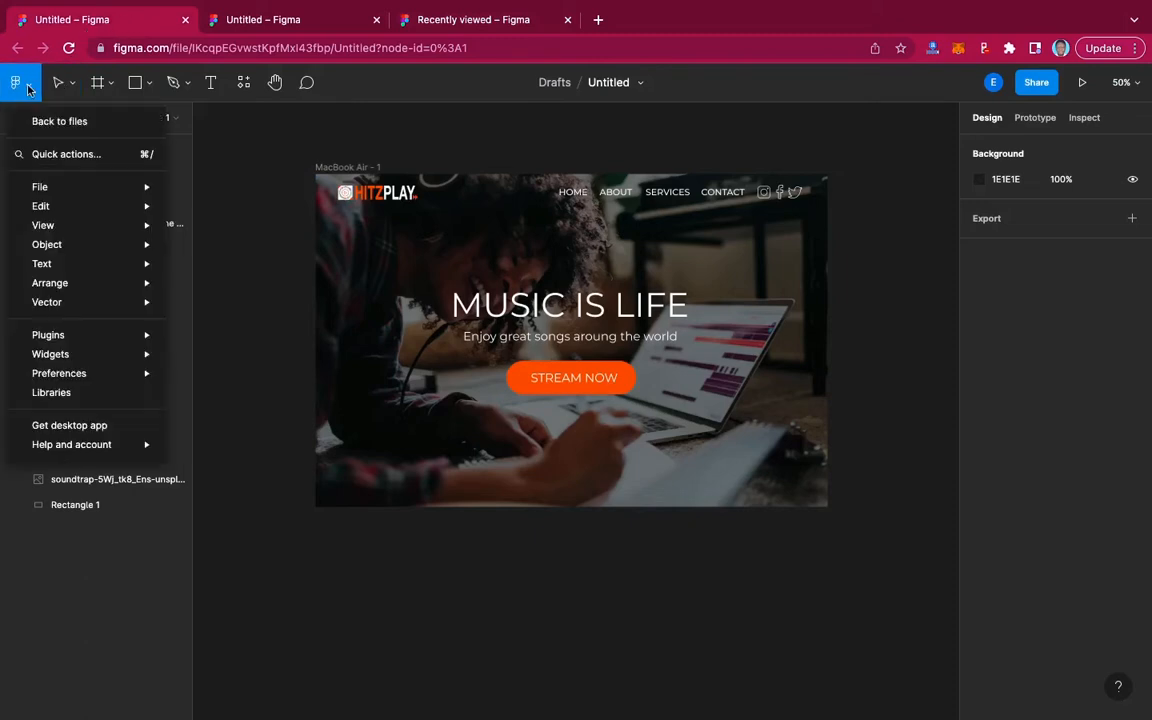
mouse_move(42, 189)
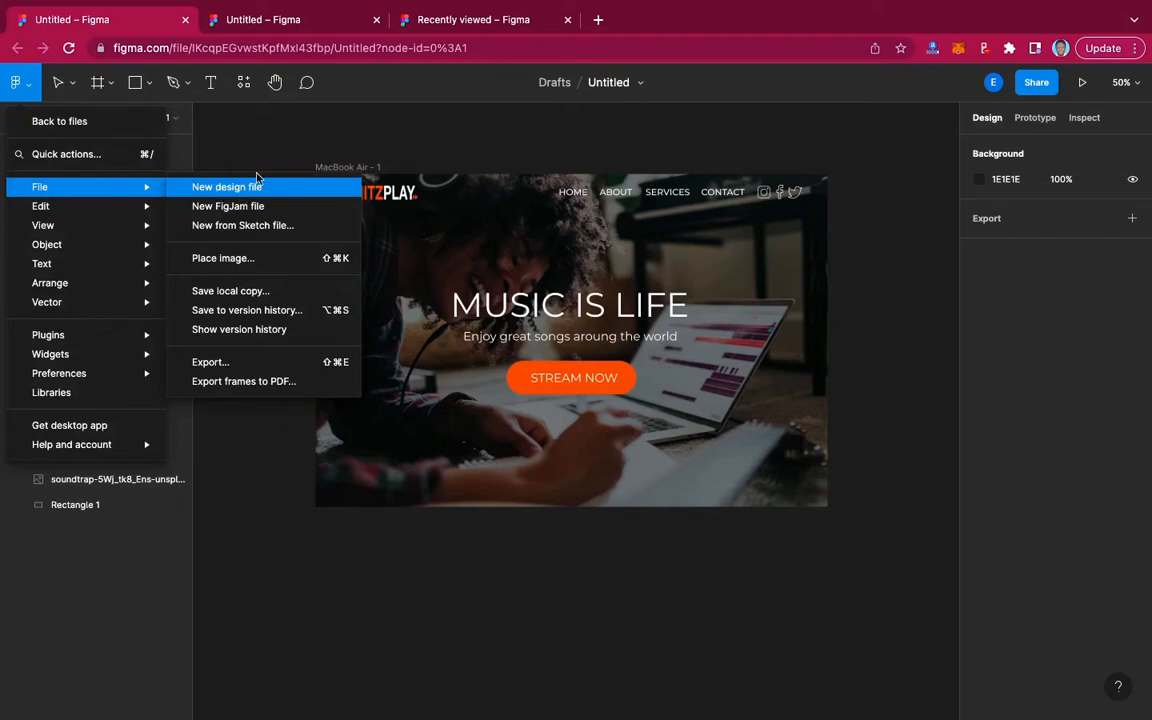
left_click(300, 19)
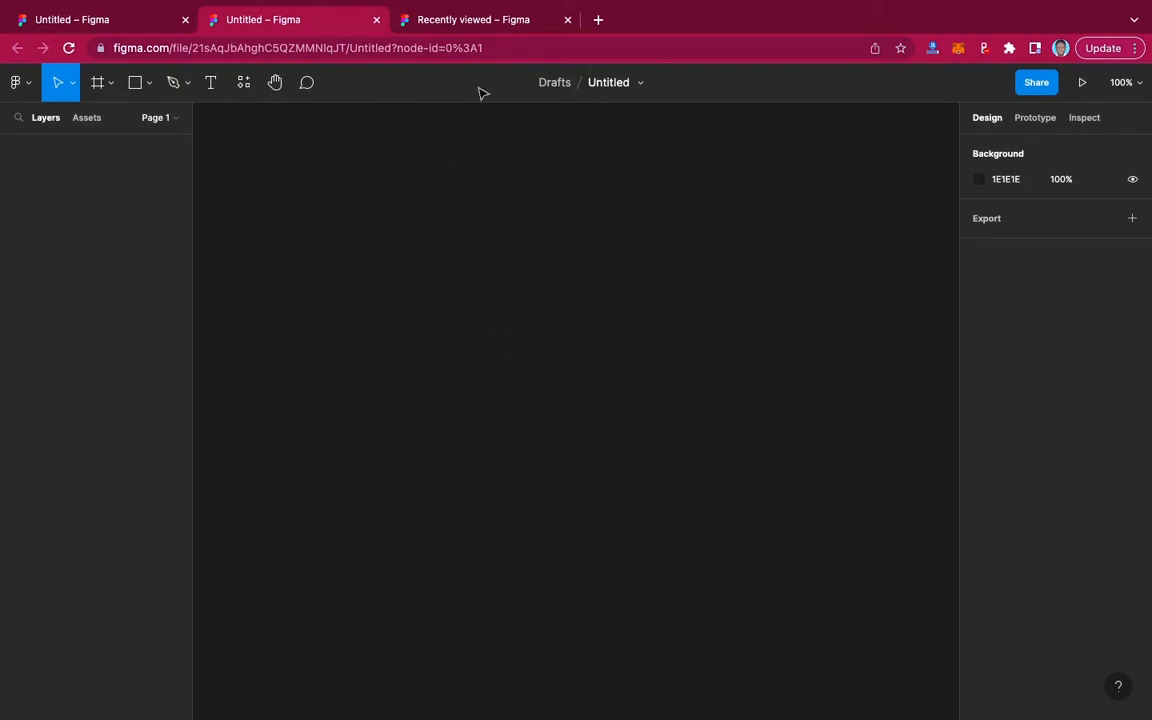
left_click(568, 21)
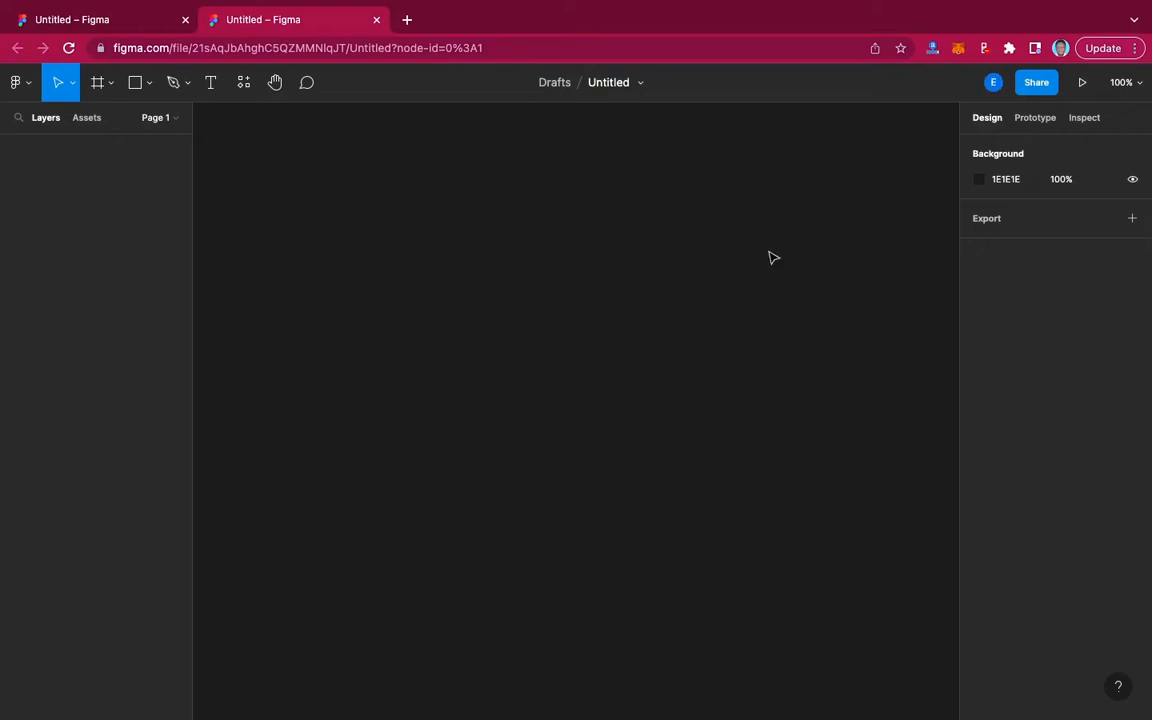
left_click(376, 19)
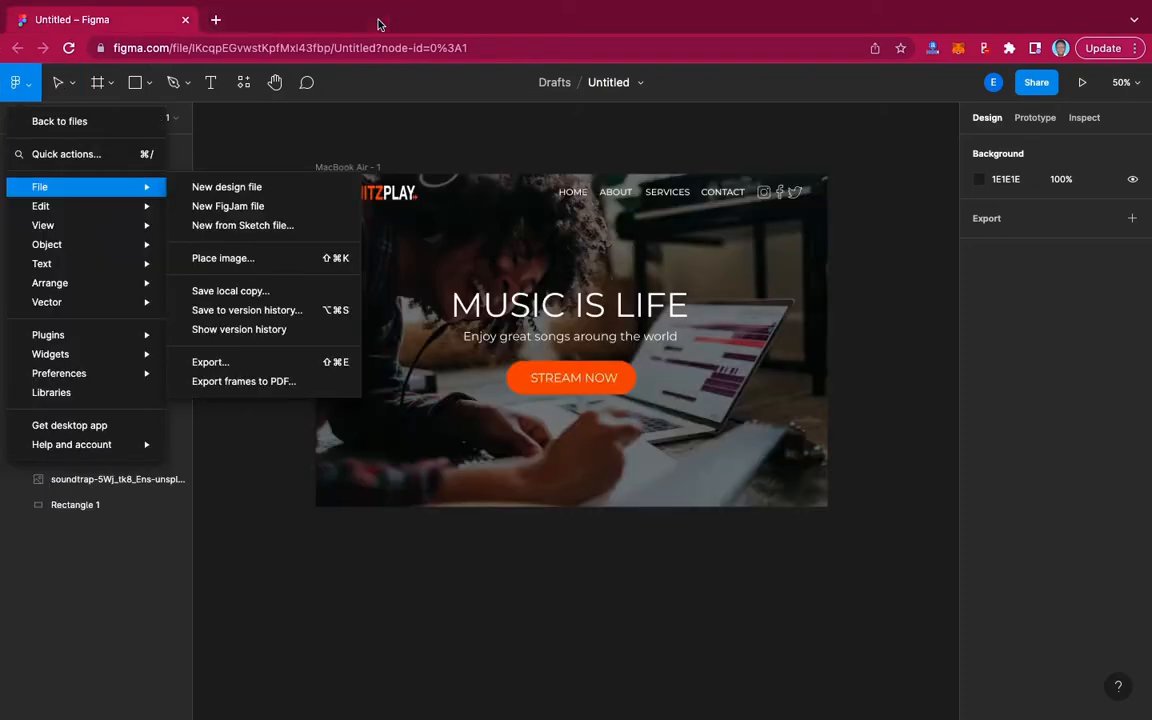
left_click(208, 143)
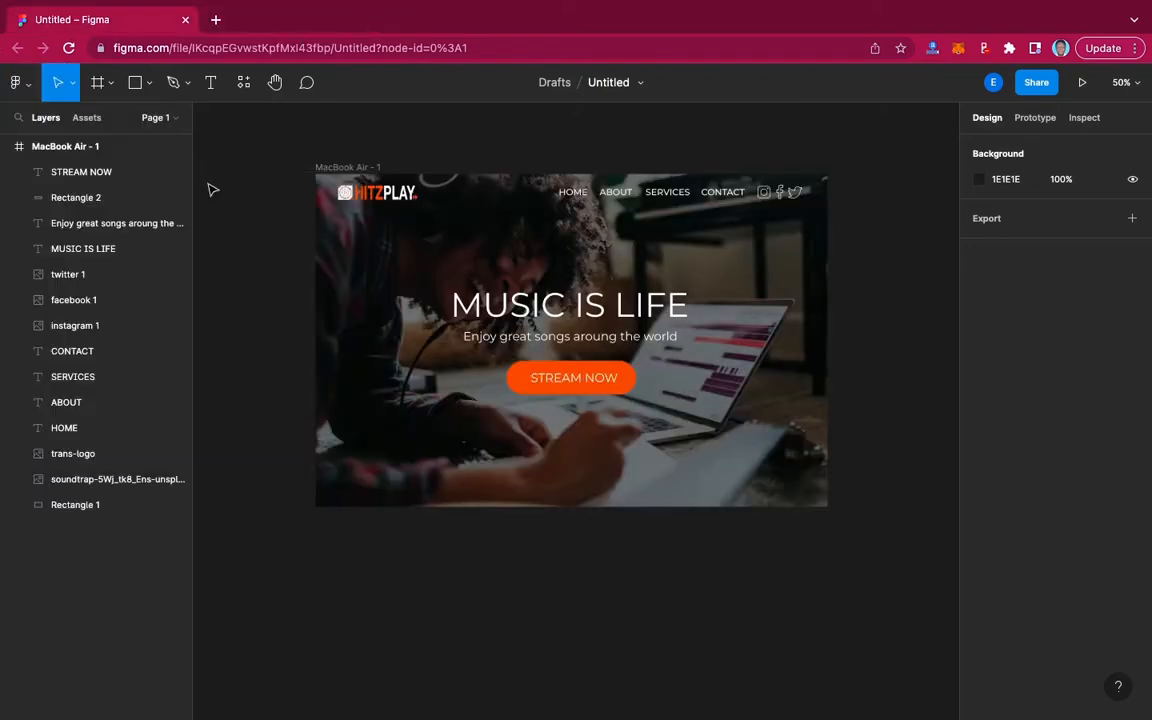
Create a new design file, look back at the HITZPLAY landing page design, and return to the blank file
left_click(28, 85)
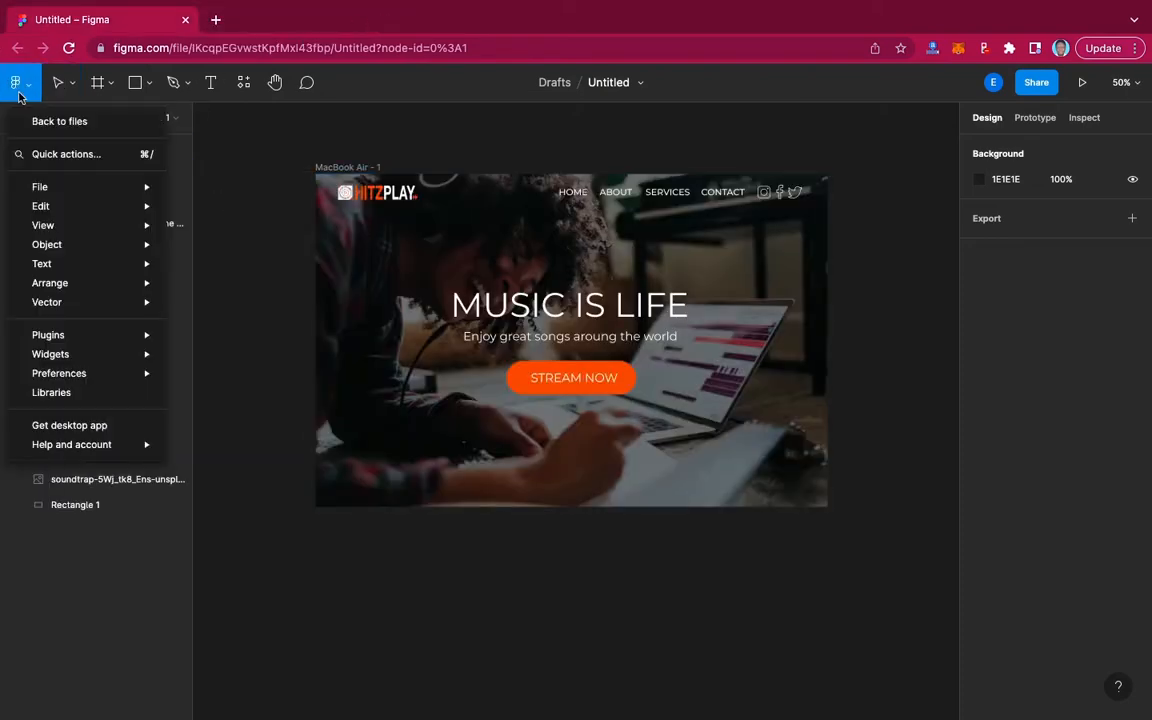
mouse_move(67, 189)
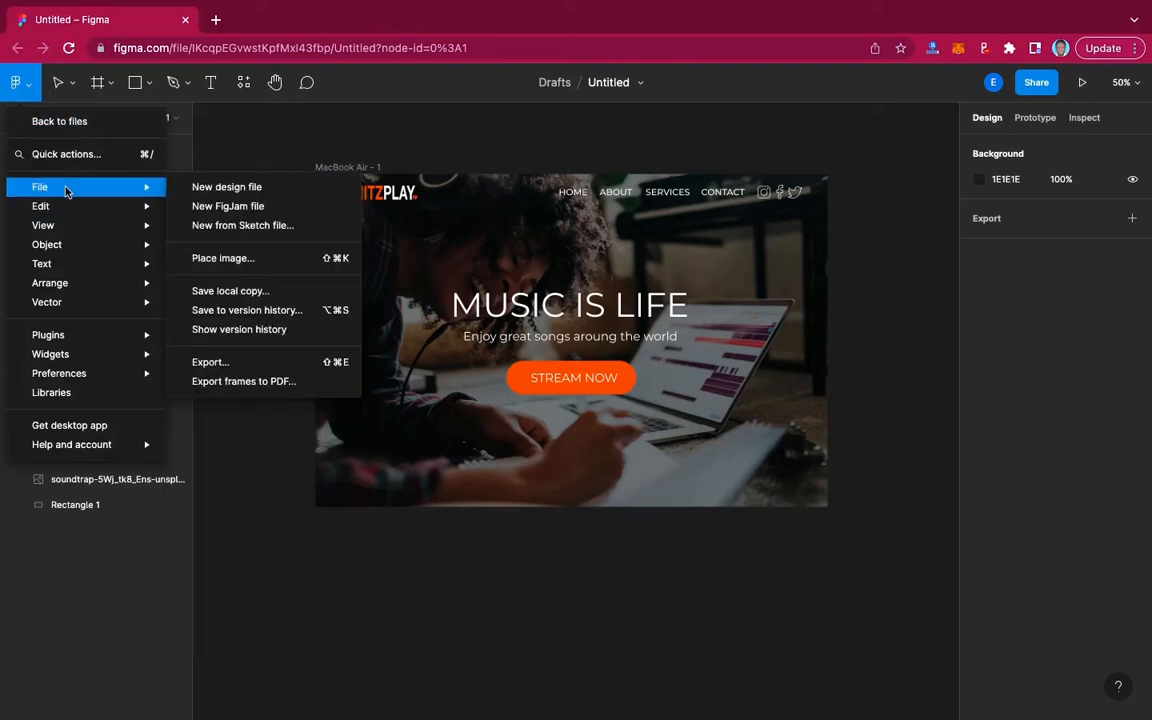
left_click(222, 189)
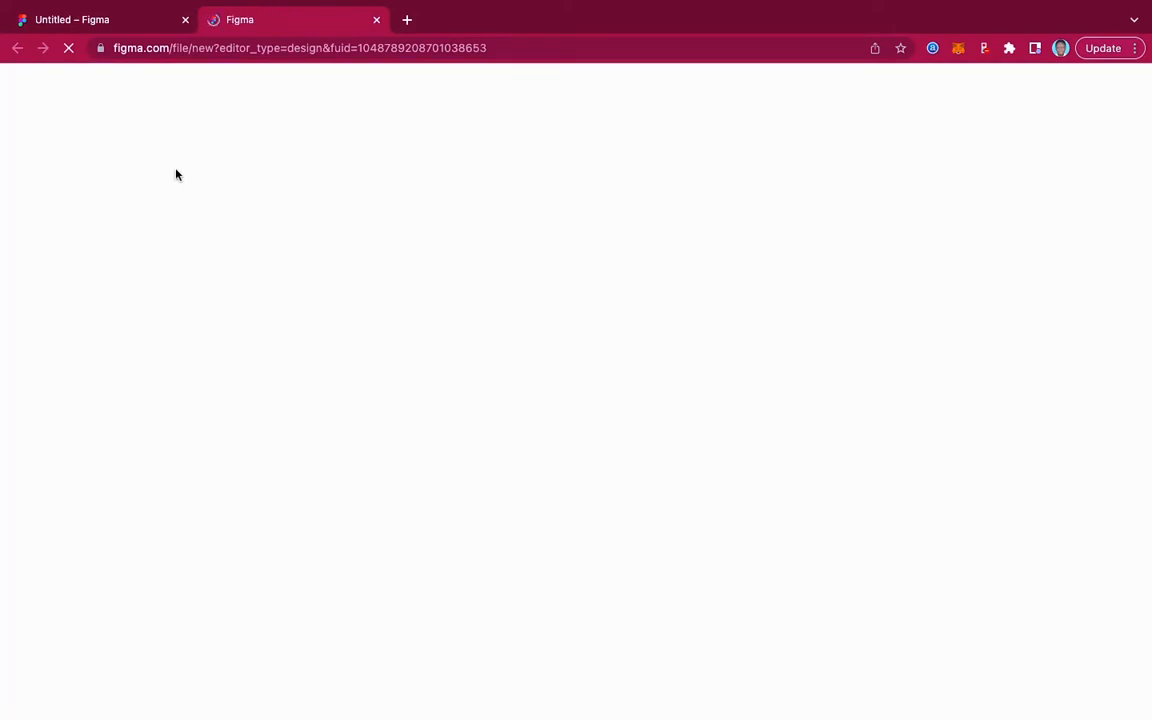
left_click(85, 20)
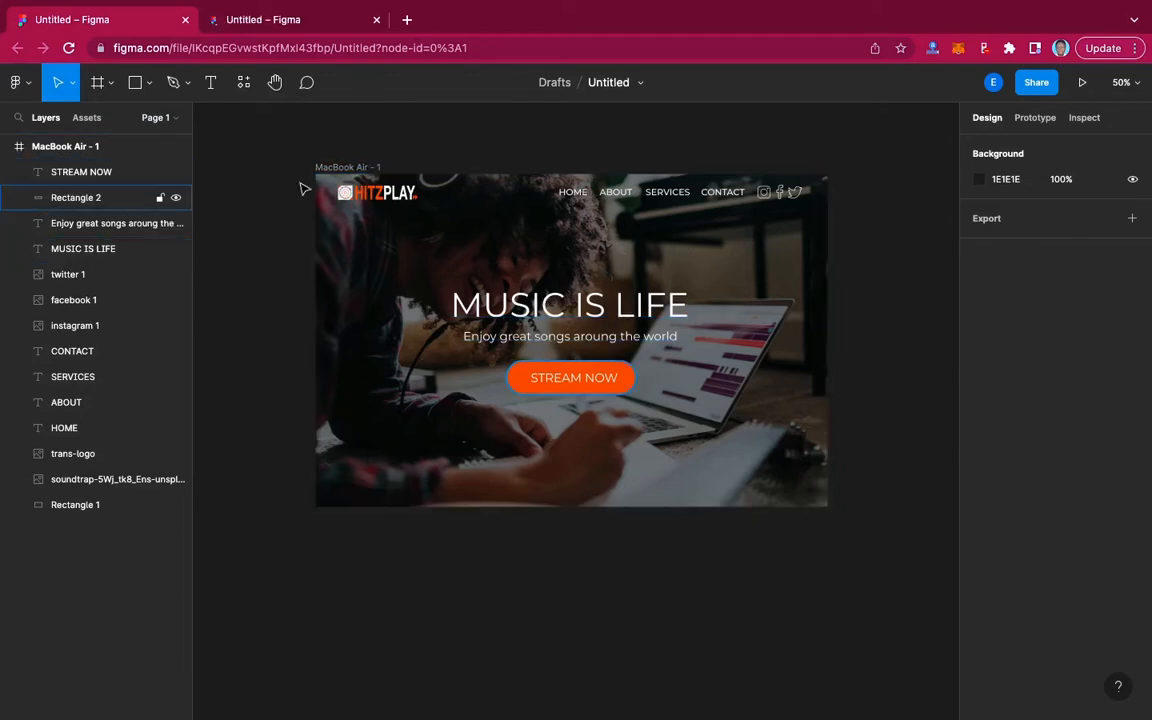
left_click(284, 22)
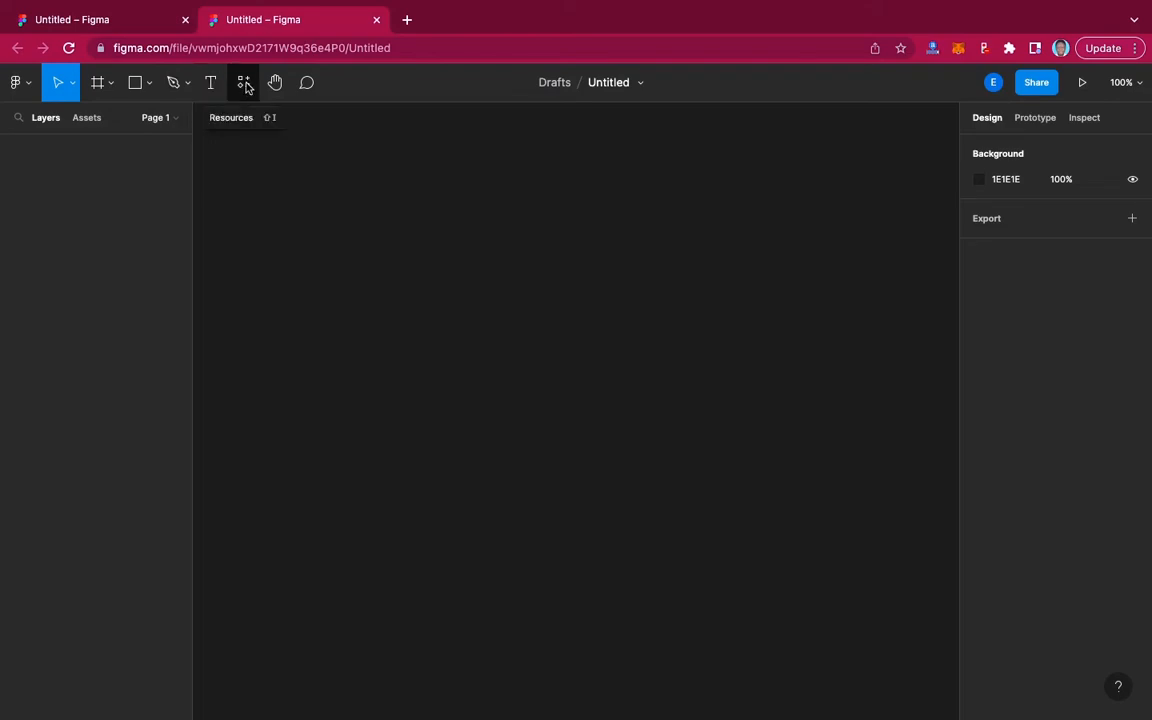
left_click(112, 89)
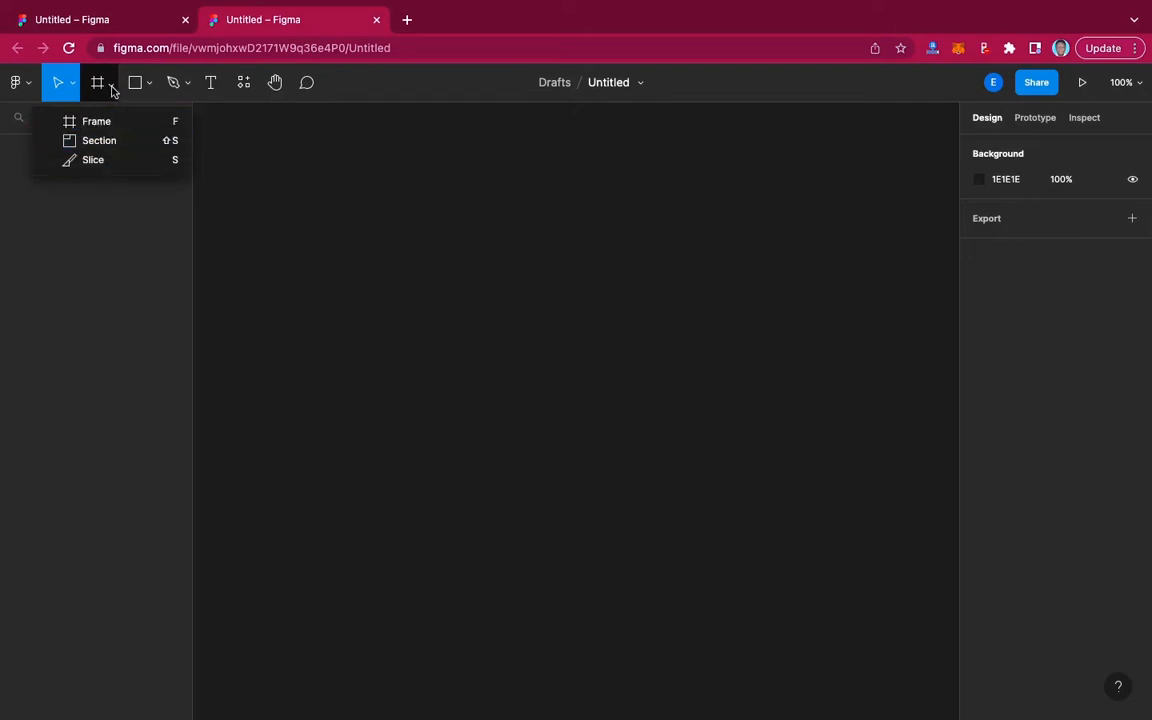
left_click(148, 88)
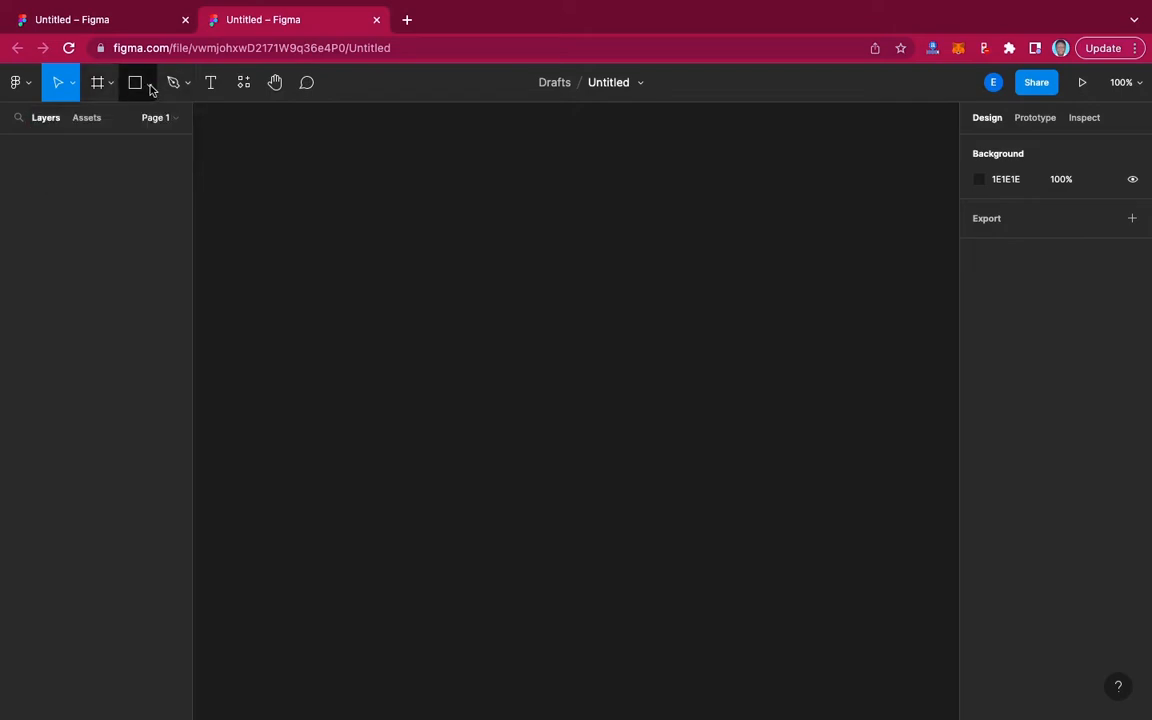
left_click(151, 90)
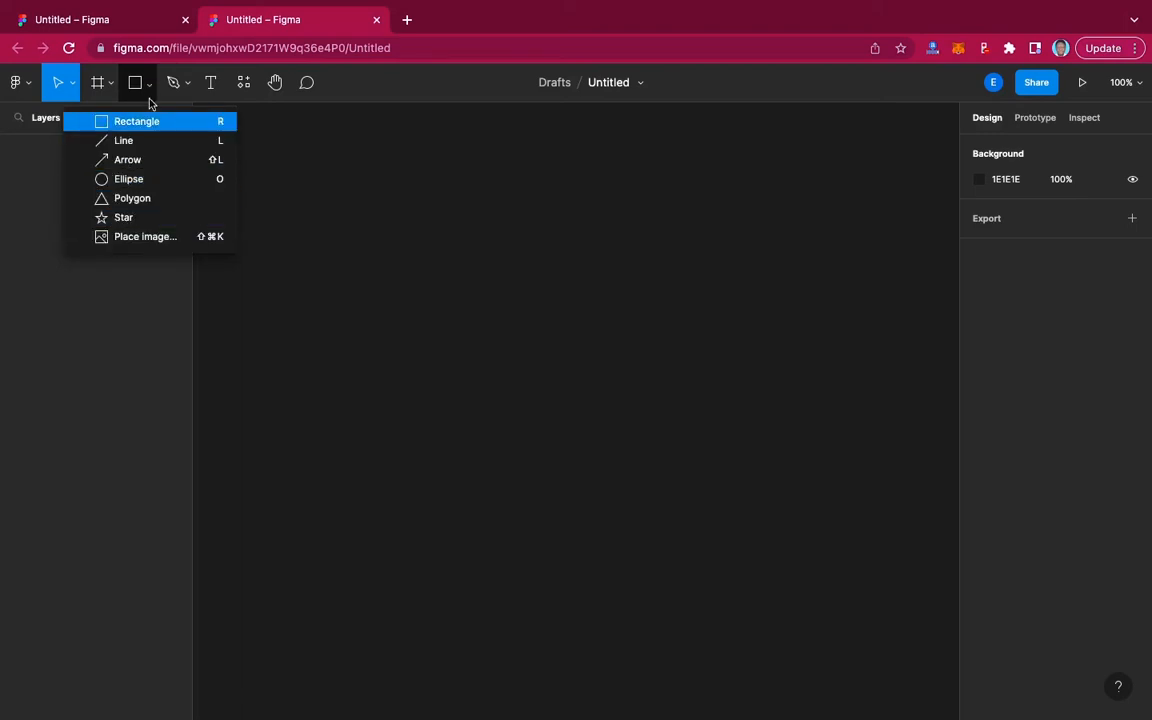
left_click(190, 88)
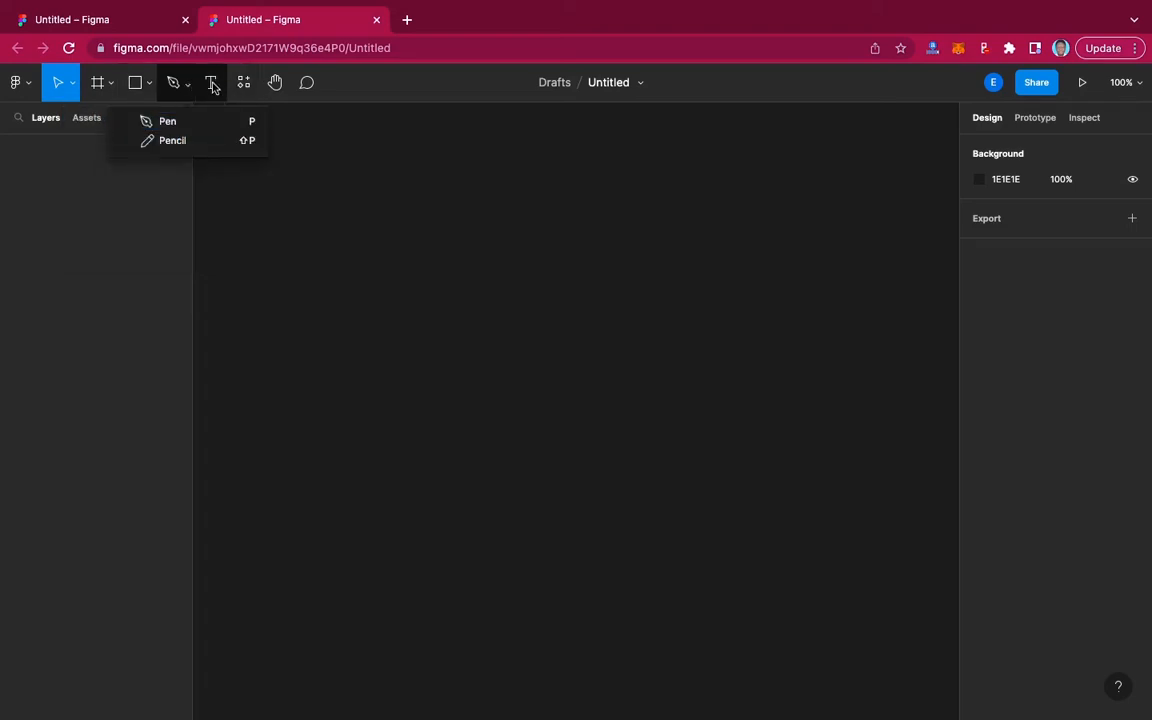
left_click(425, 101)
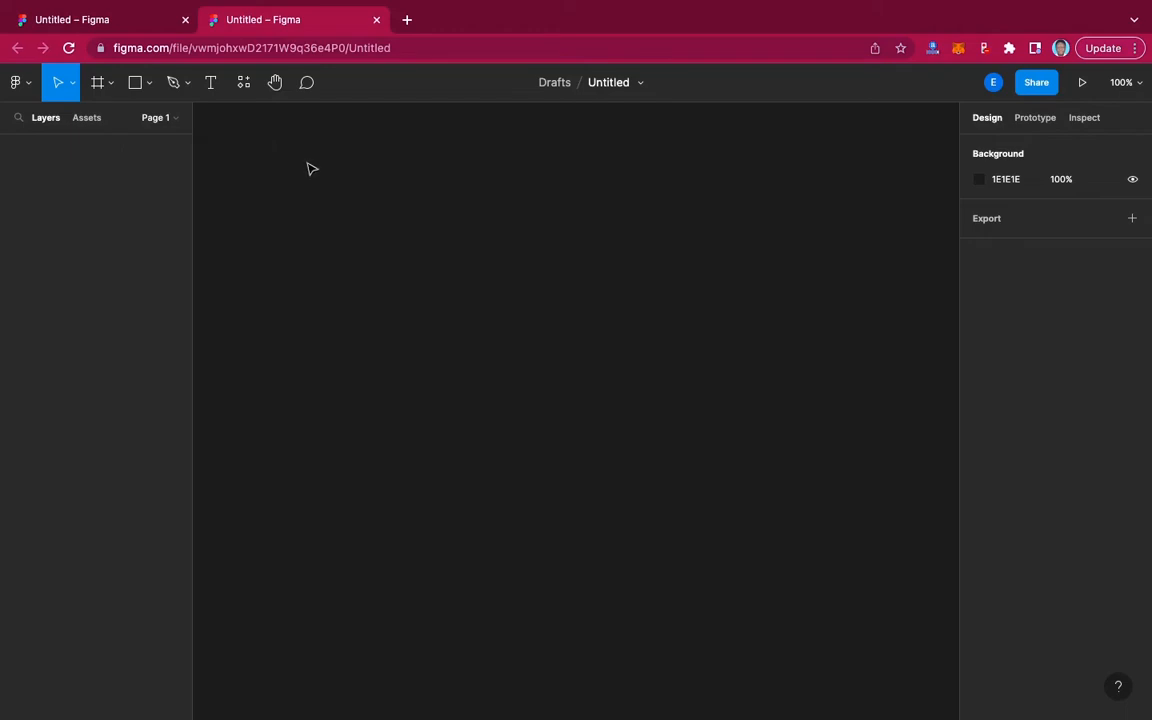
Add a frame to the blank canvas using the MacBook Air desktop preset, 1280 × 832
left_click(99, 87)
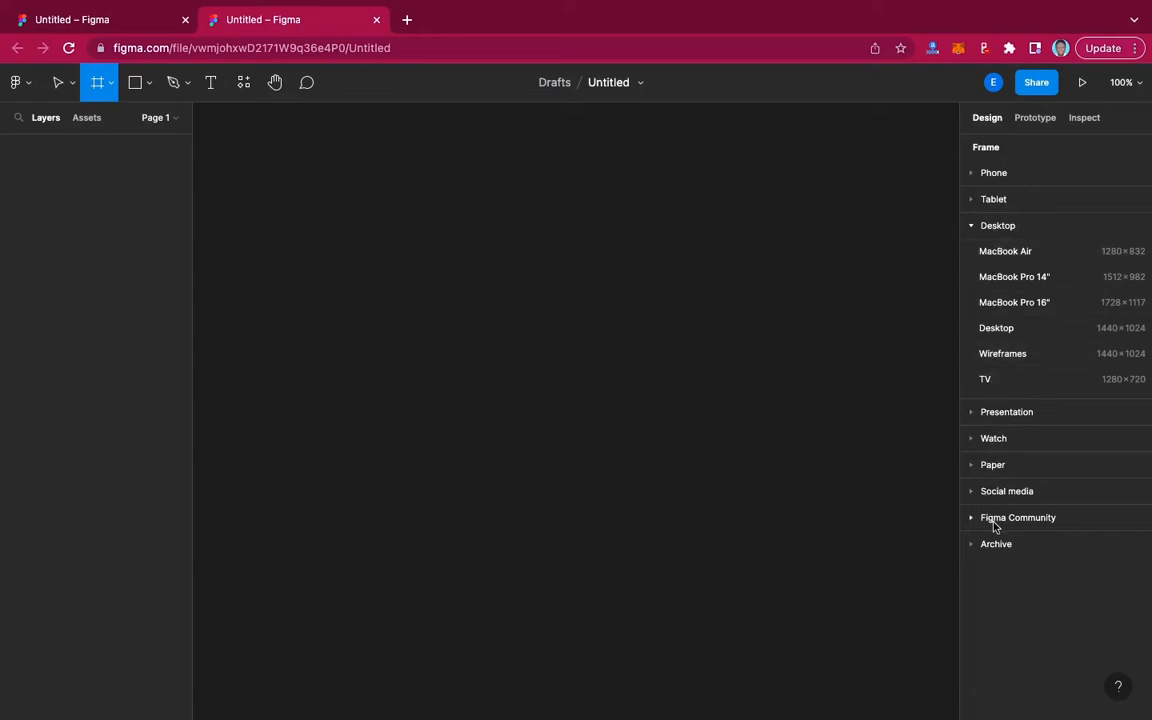
left_click(1006, 252)
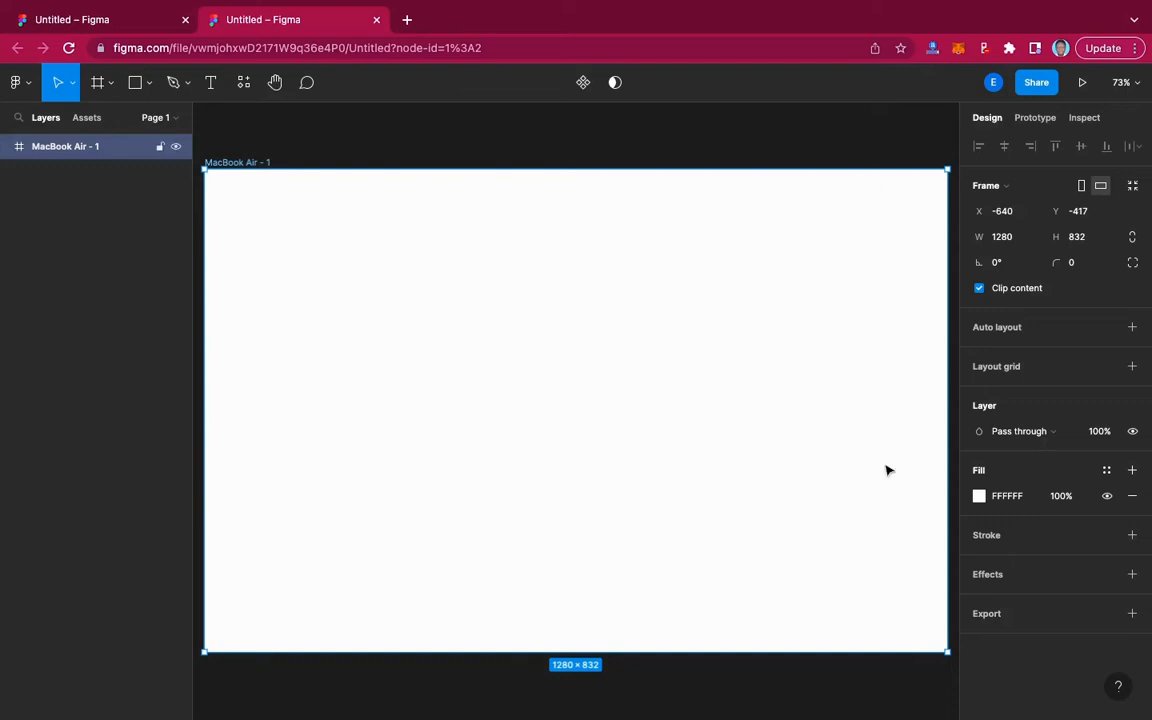
Draw a 1280 × 832 rectangle that covers the whole MacBook Air frame
scroll(887, 470, "down", 3)
scroll(887, 470, "up", 2)
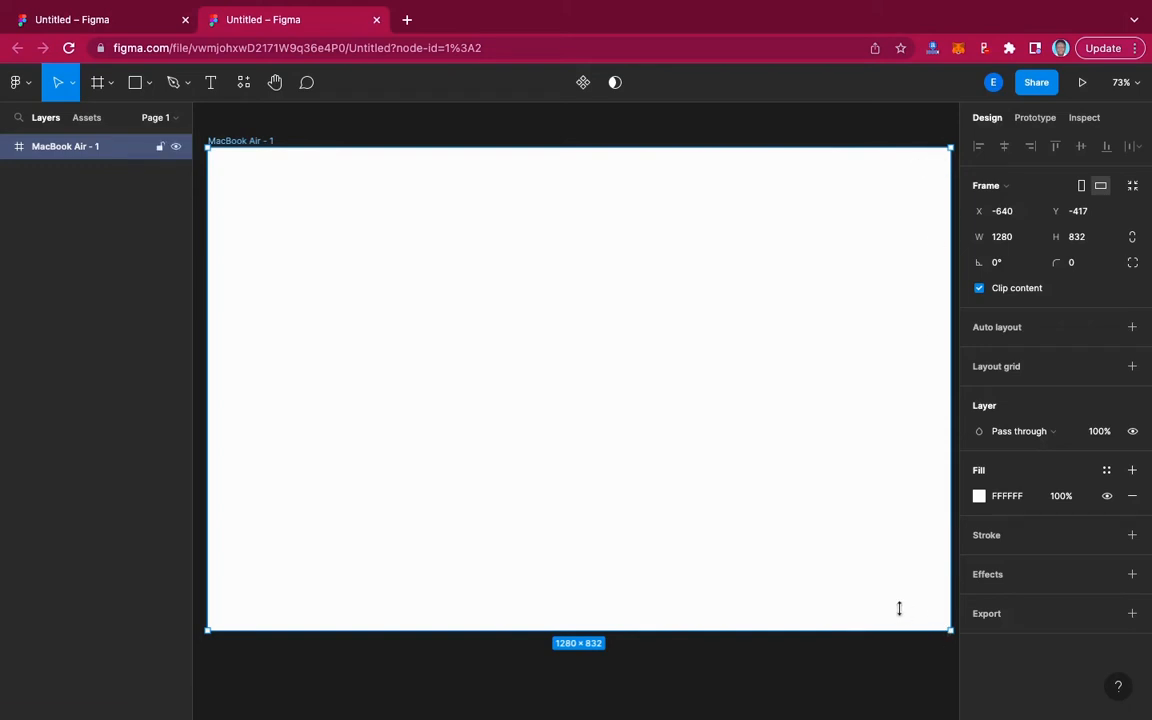
scroll(716, 530, "down", 3)
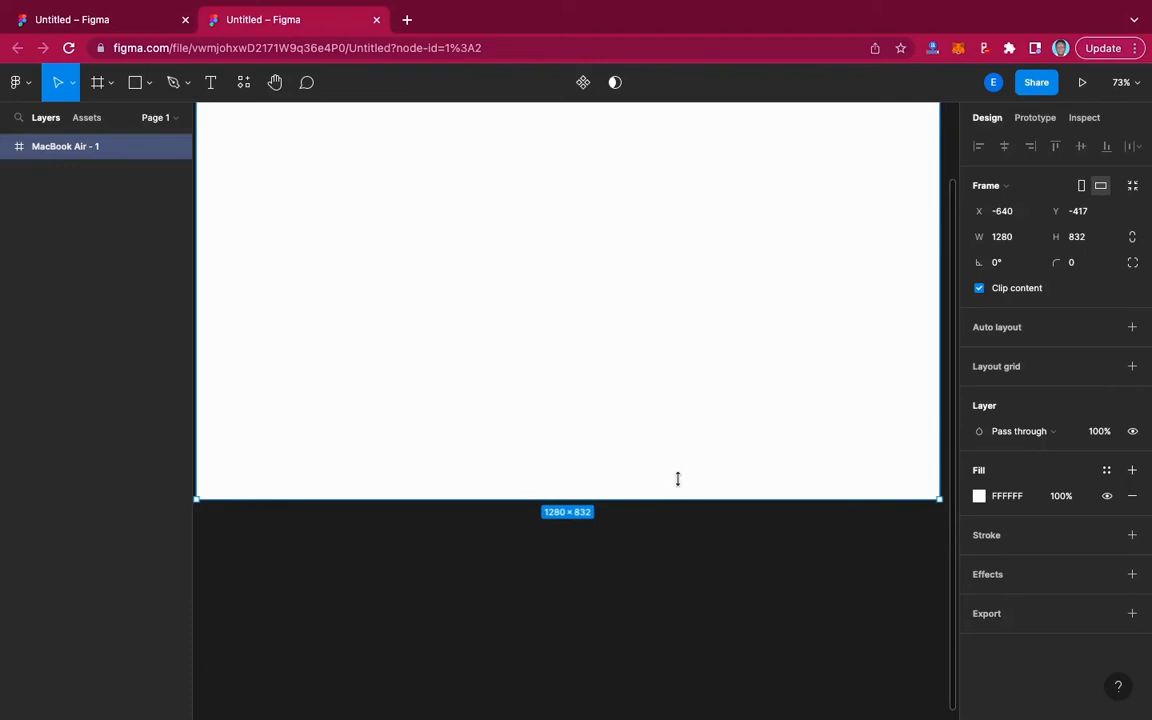
scroll(680, 486, "up", 3)
scroll(680, 486, "left", 1)
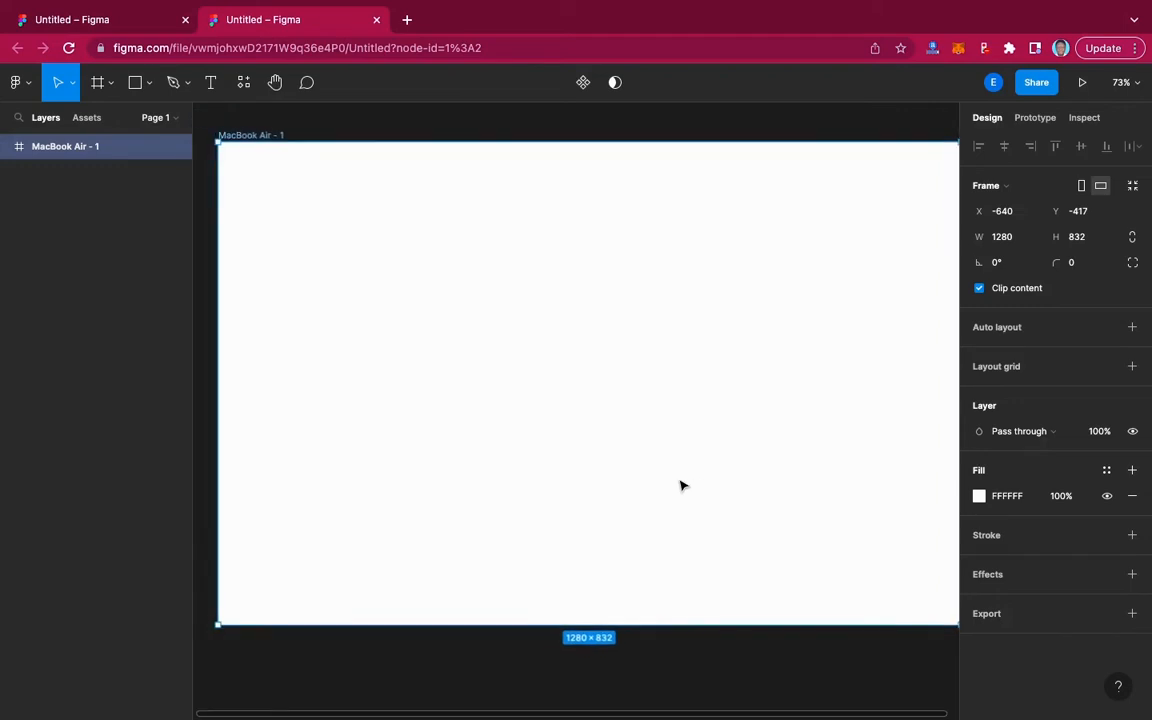
scroll(675, 485, "right", 1)
scroll(675, 485, "down", 1)
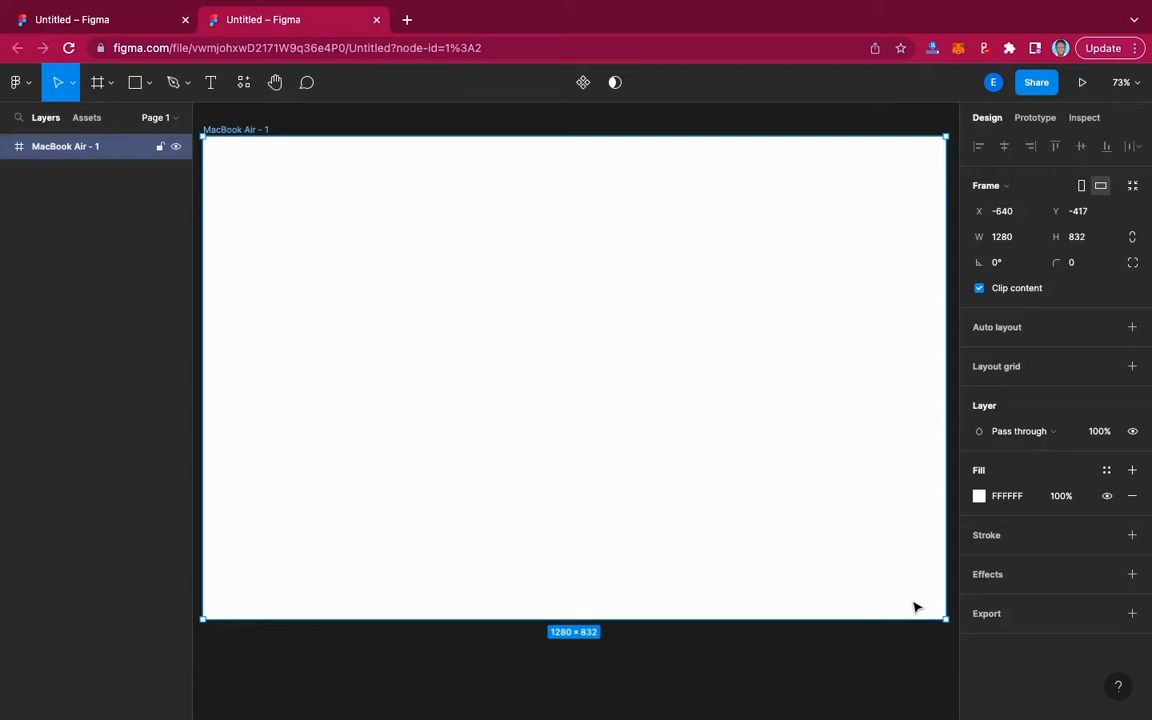
left_click(136, 84)
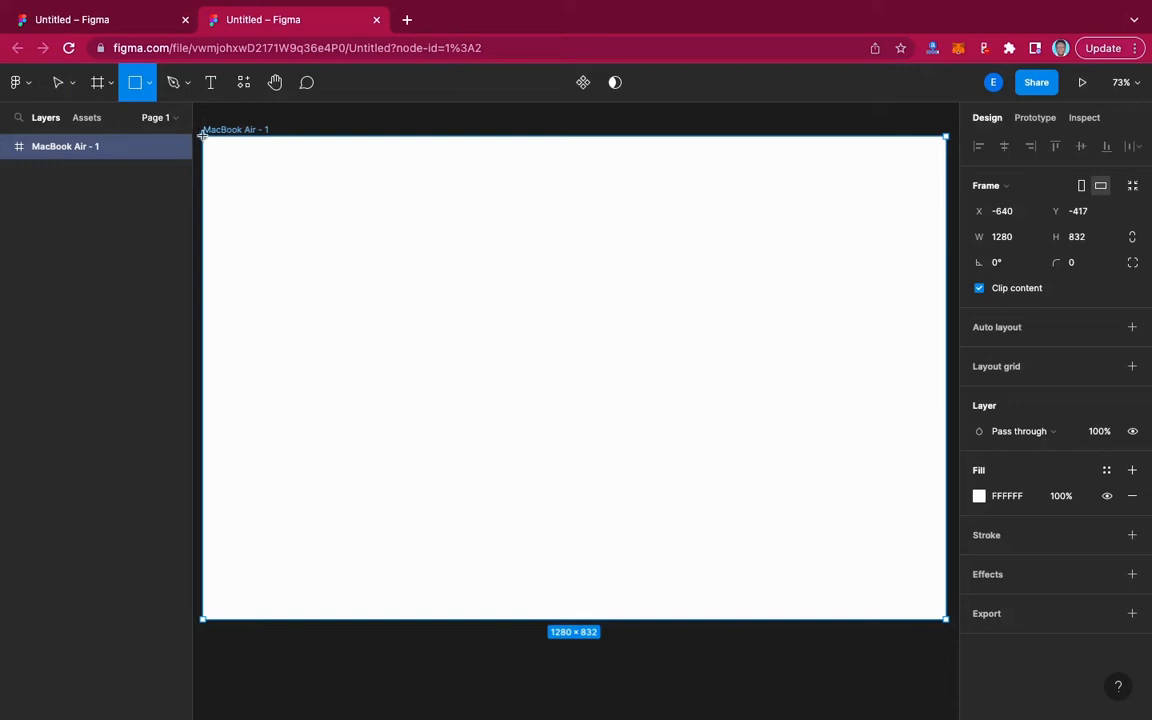
mouse_move(203, 137)
left_mouse_down()
mouse_move(404, 326)
mouse_move(897, 607)
mouse_move(943, 618)
left_mouse_up()
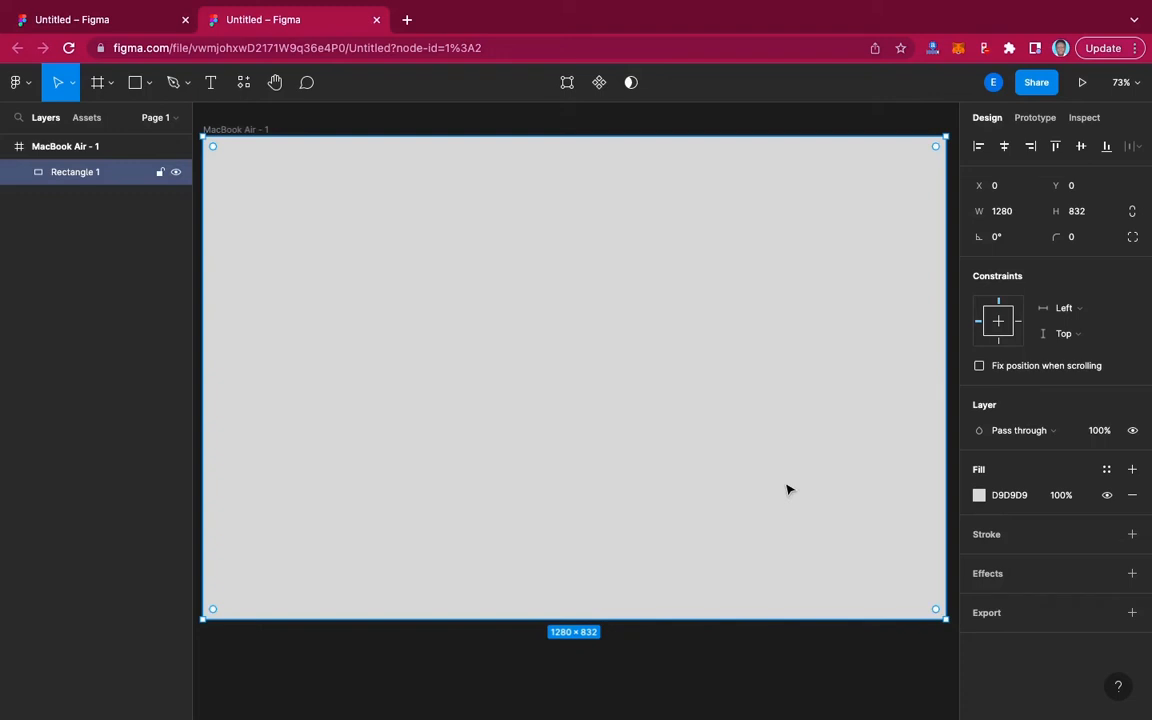
Set the full-frame rectangle's fill to solid black, 000000
left_click(979, 495)
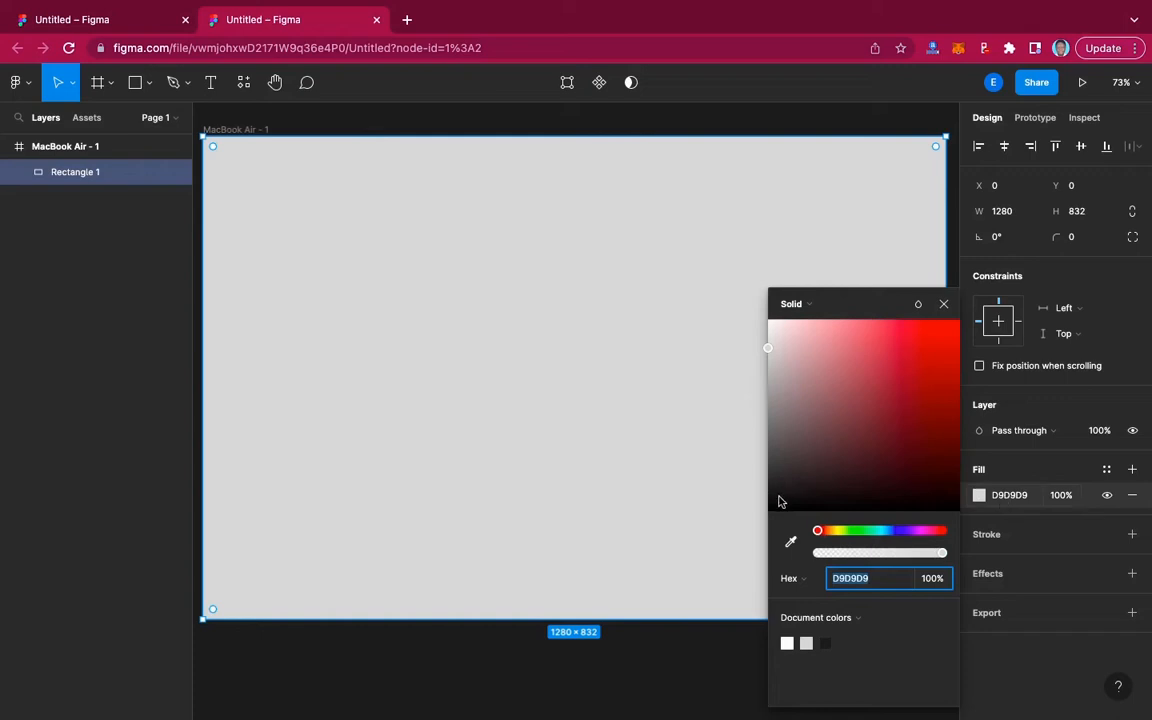
left_click_drag(780, 501, 766, 524)
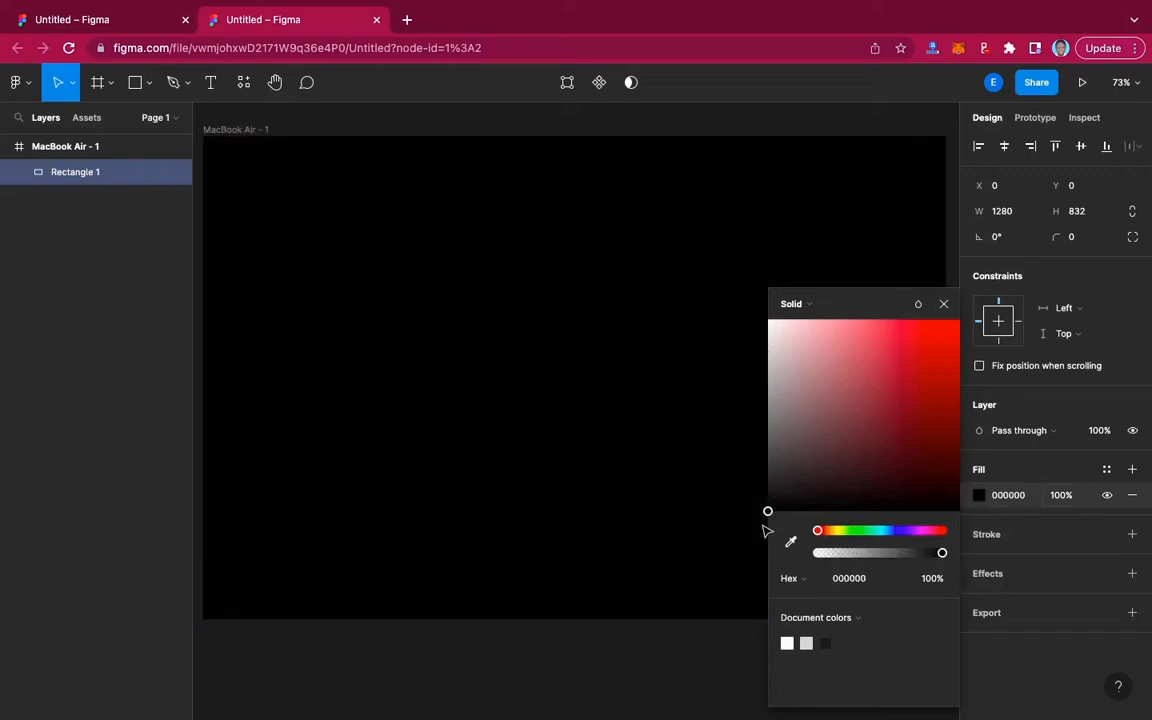
left_click(943, 304)
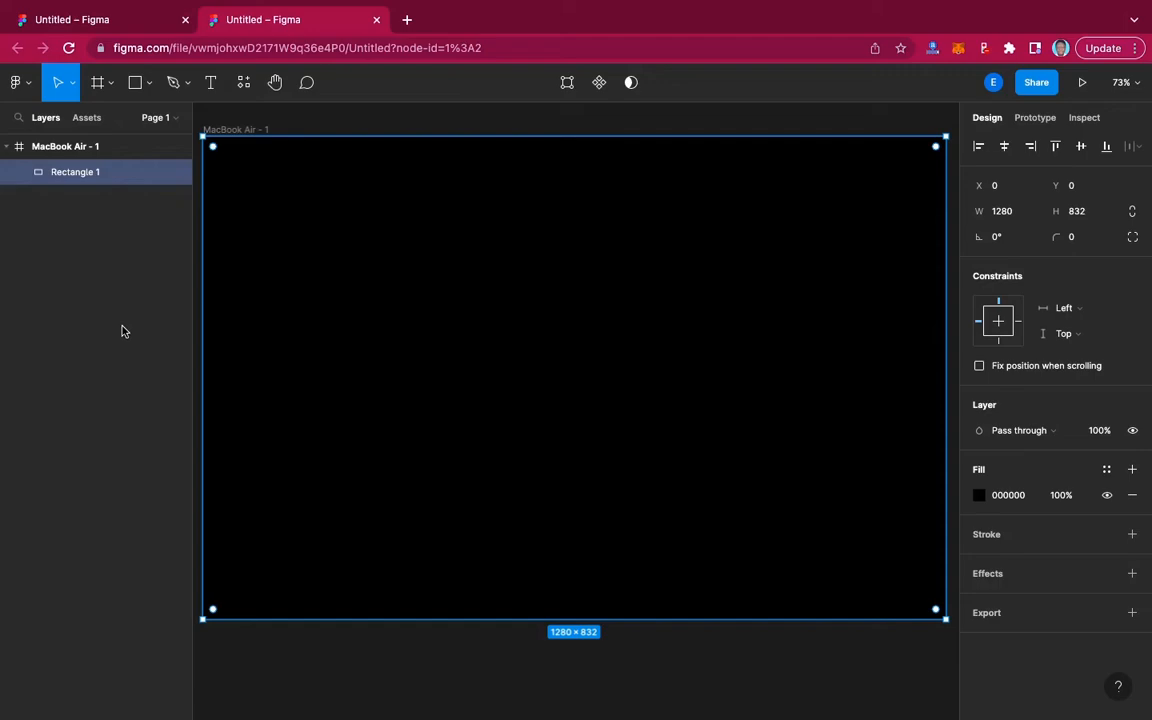
Look for the soundtrap photo in Finder's Figma folder and return to the design file
key("ctrl+Left")
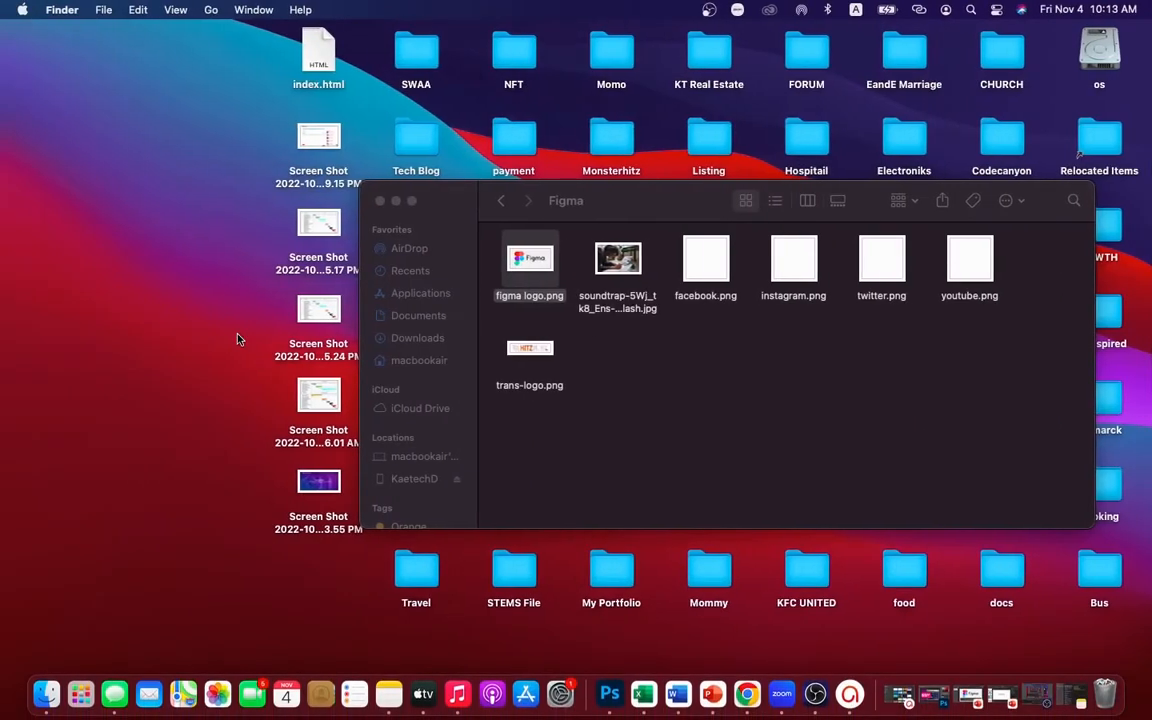
left_click(618, 259)
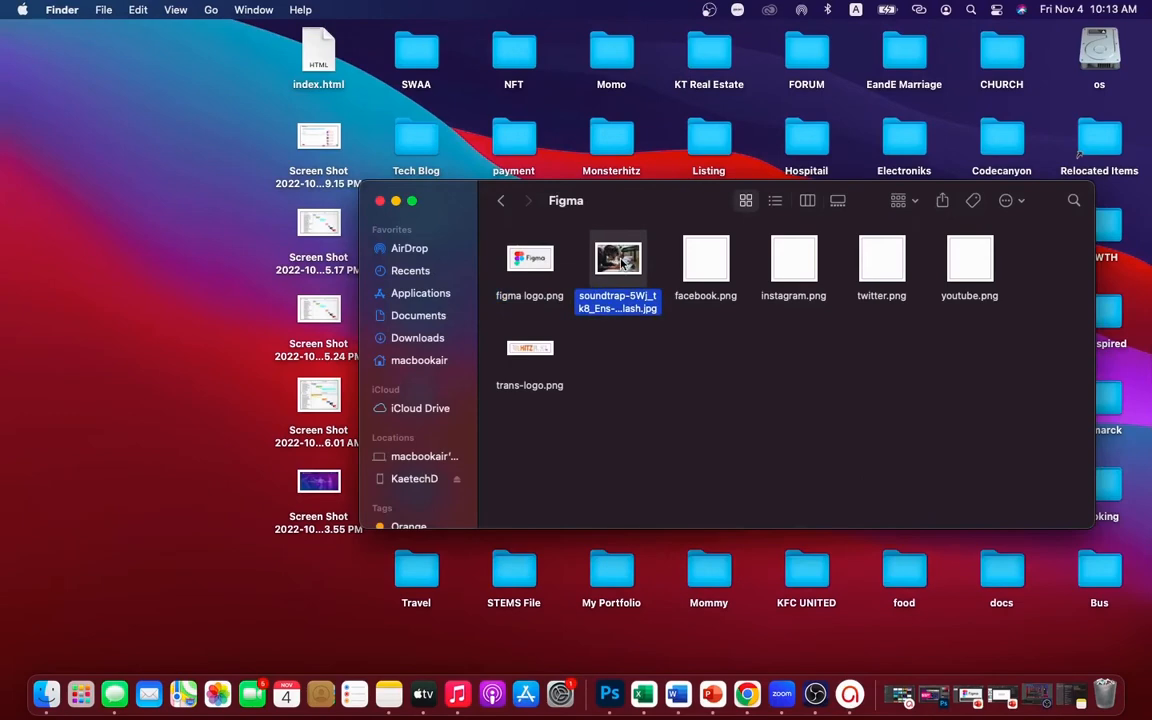
key("ctrl+Right")
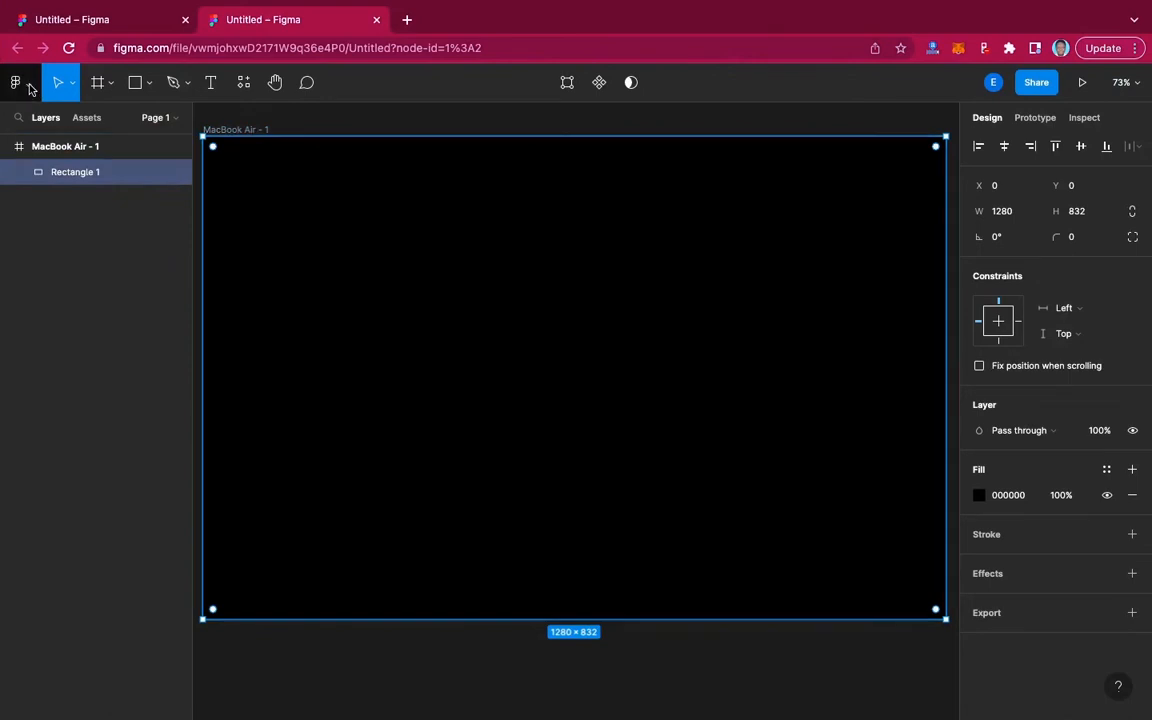
Load the soundtrap photo from the Desktop's Figma folder as an image for placement on the canvas
left_click(30, 86)
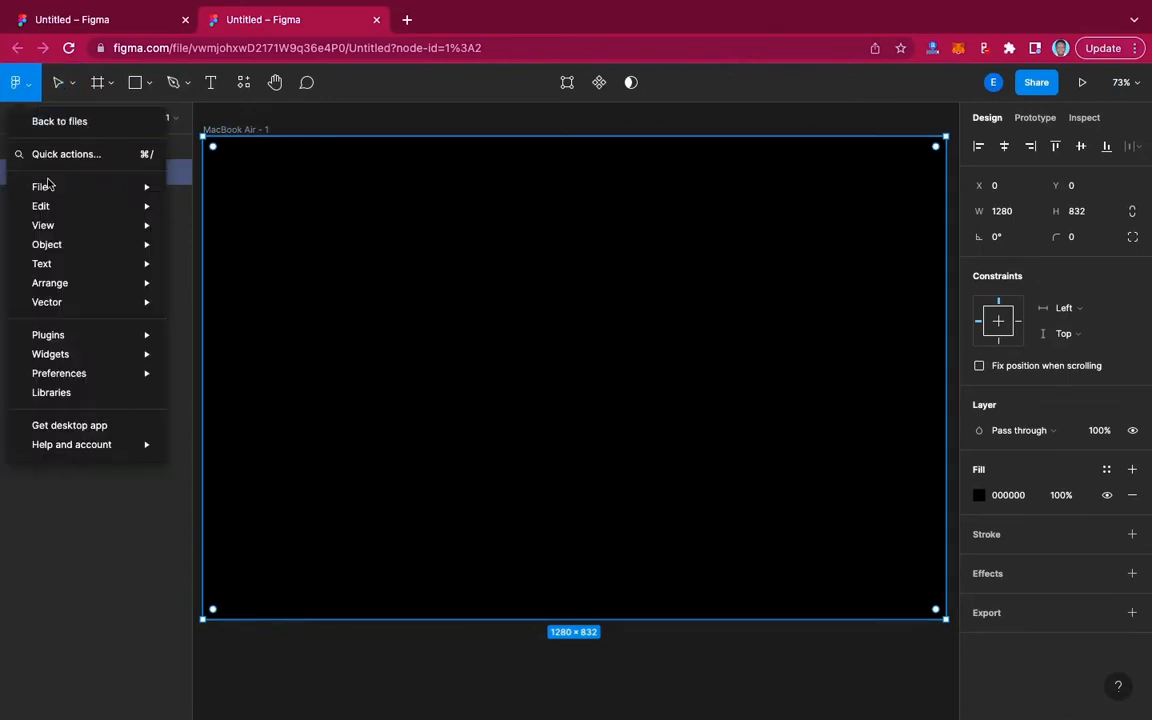
mouse_move(52, 192)
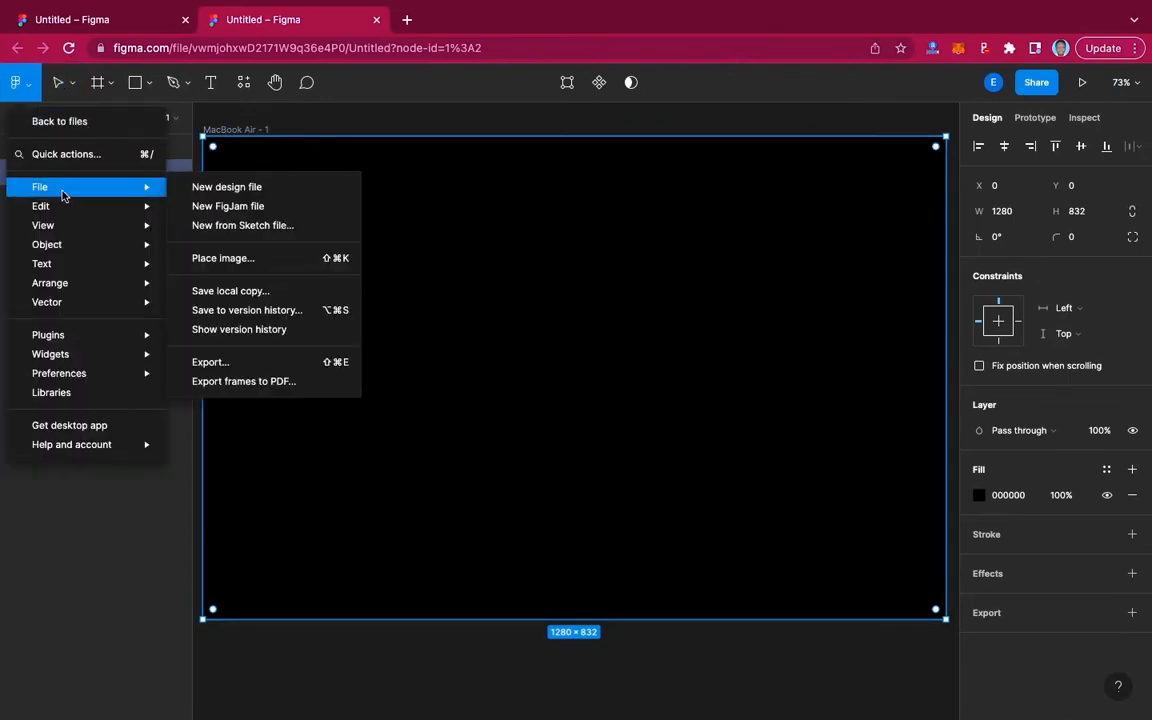
left_click(220, 259)
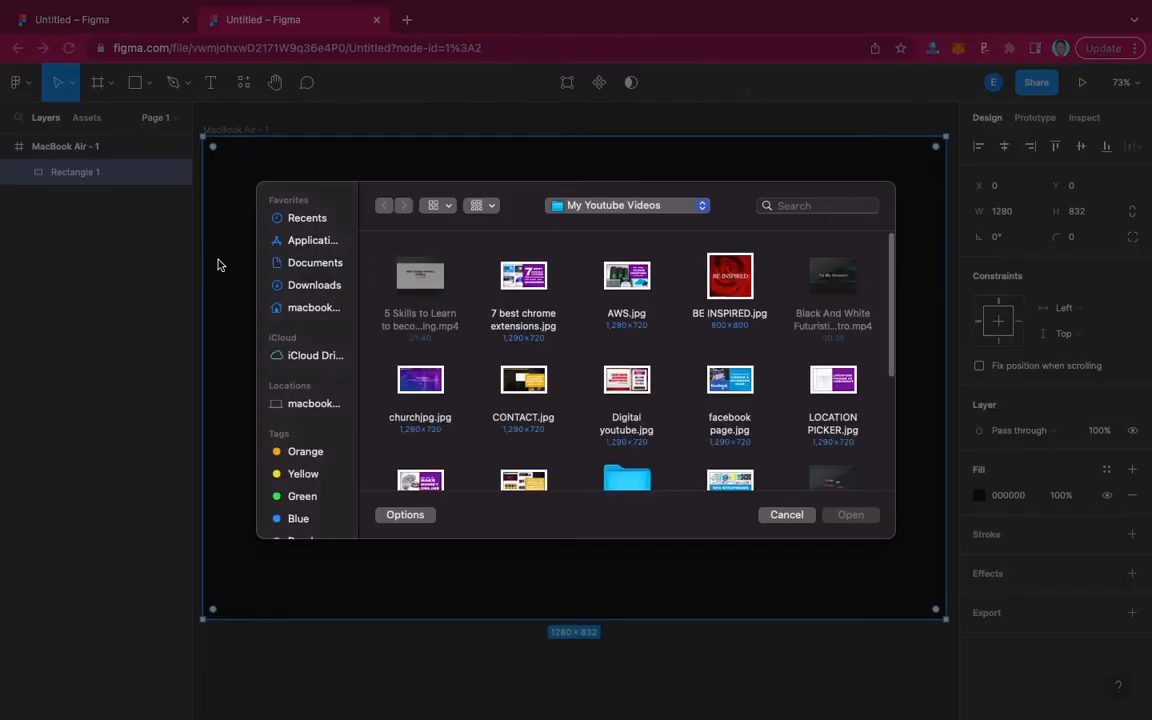
left_click(310, 310)
left_click(727, 283)
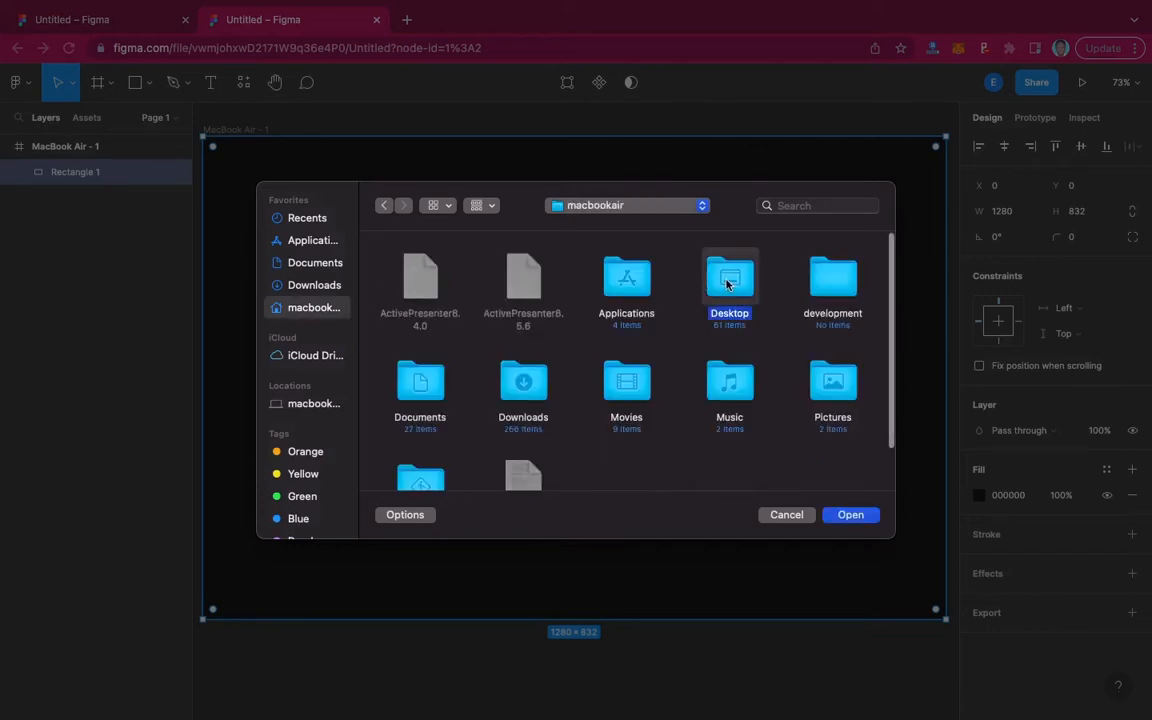
double_click(727, 283)
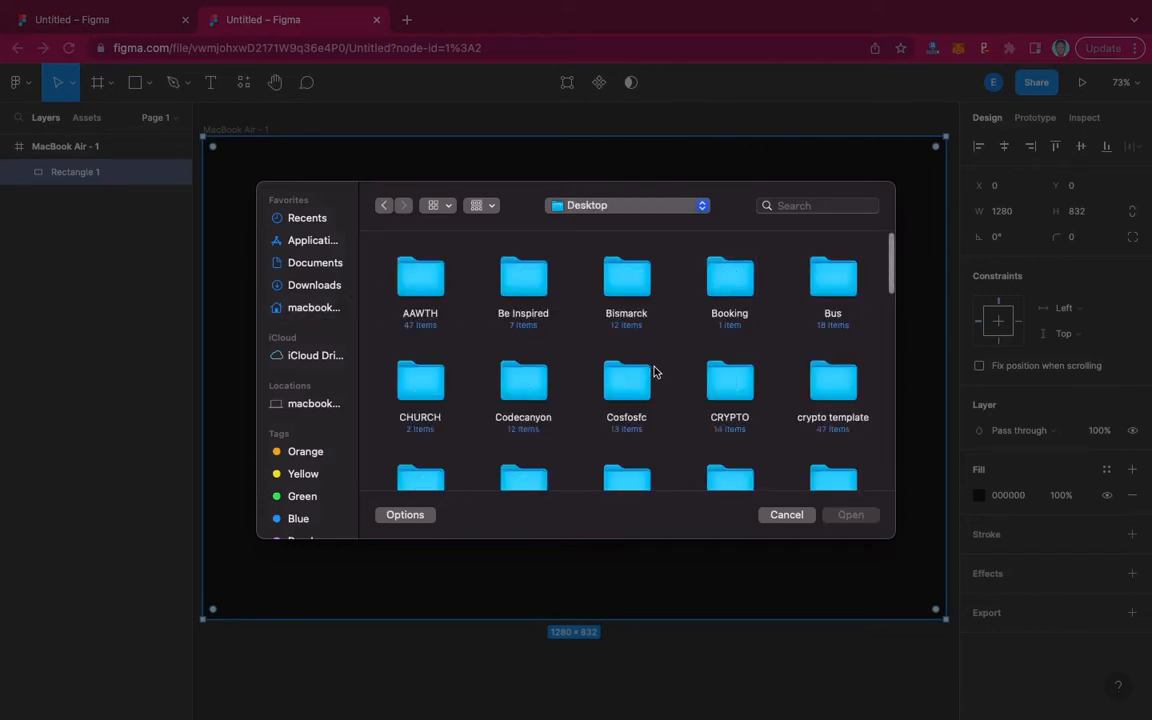
scroll(650, 371, "down", 4)
scroll(653, 372, "down", 2)
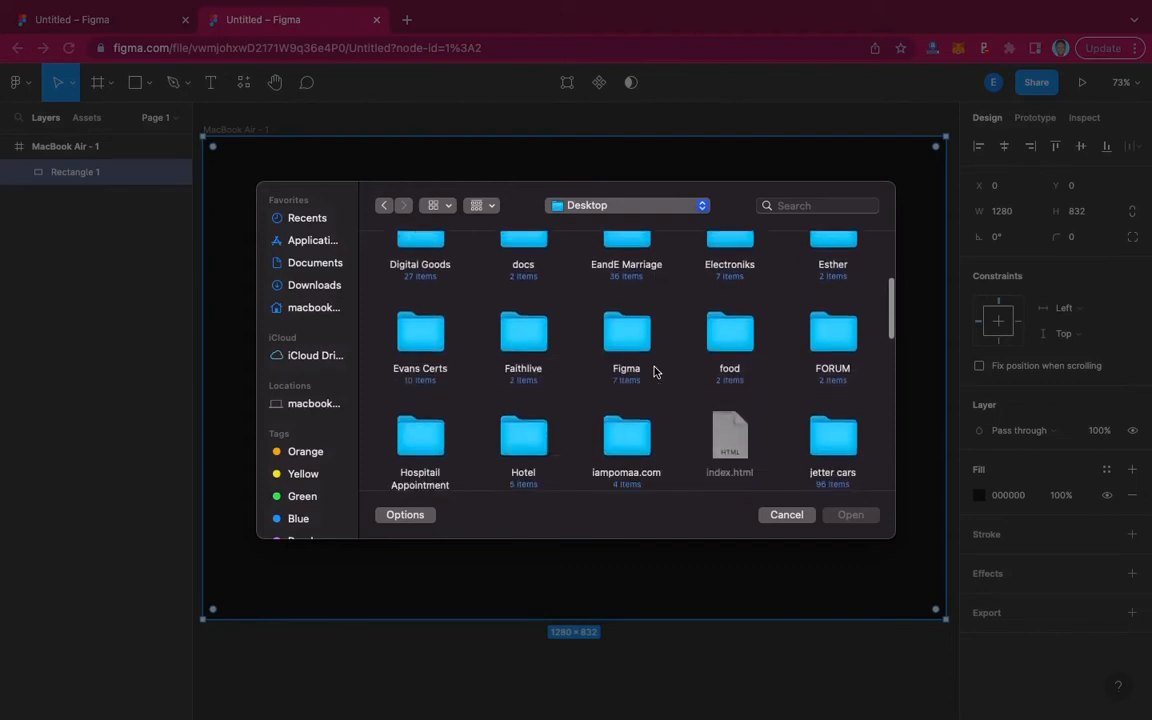
double_click(625, 335)
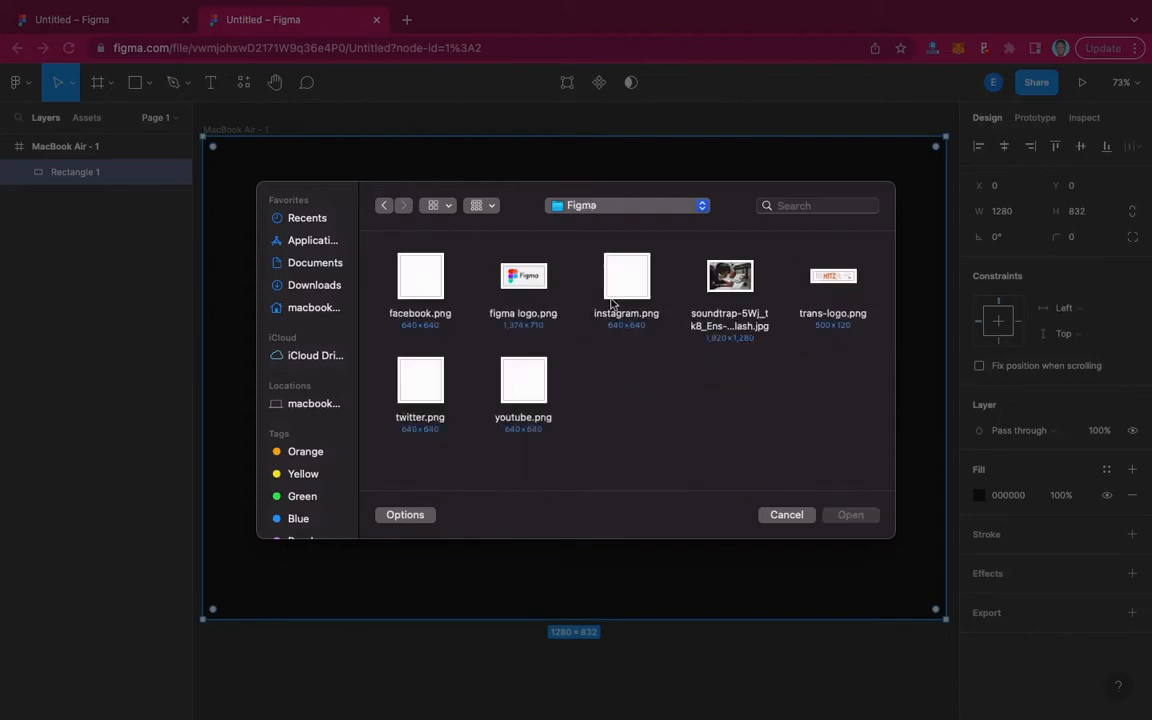
left_click(733, 270)
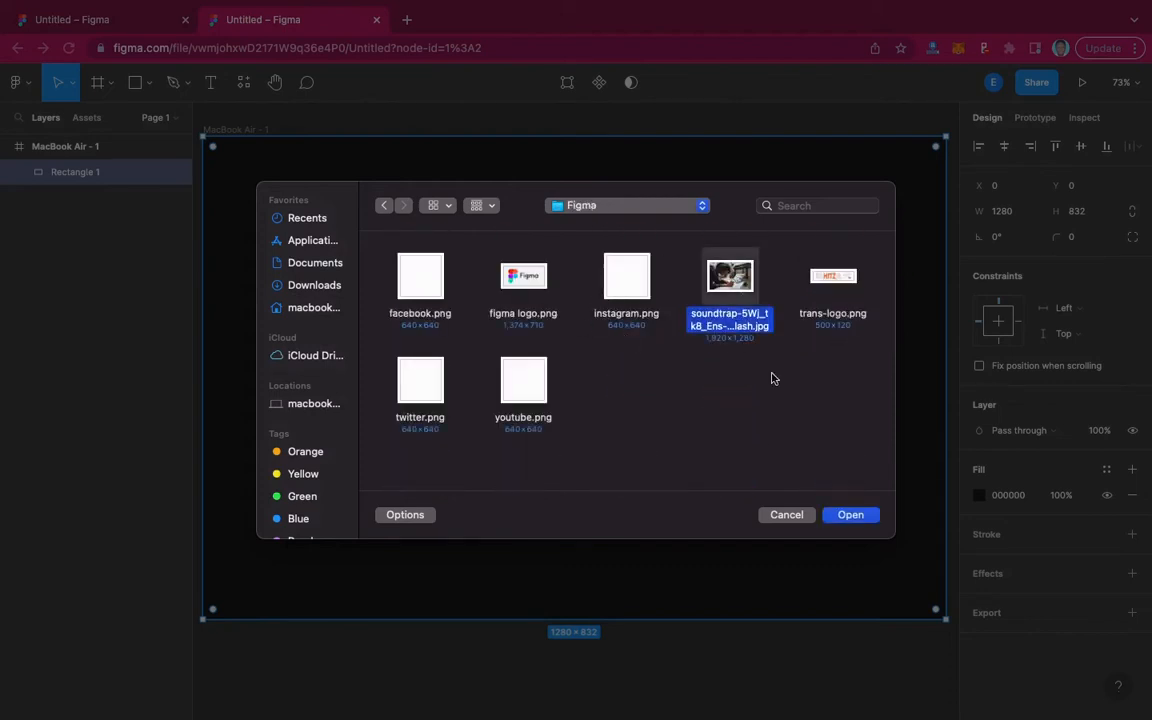
left_click(853, 516)
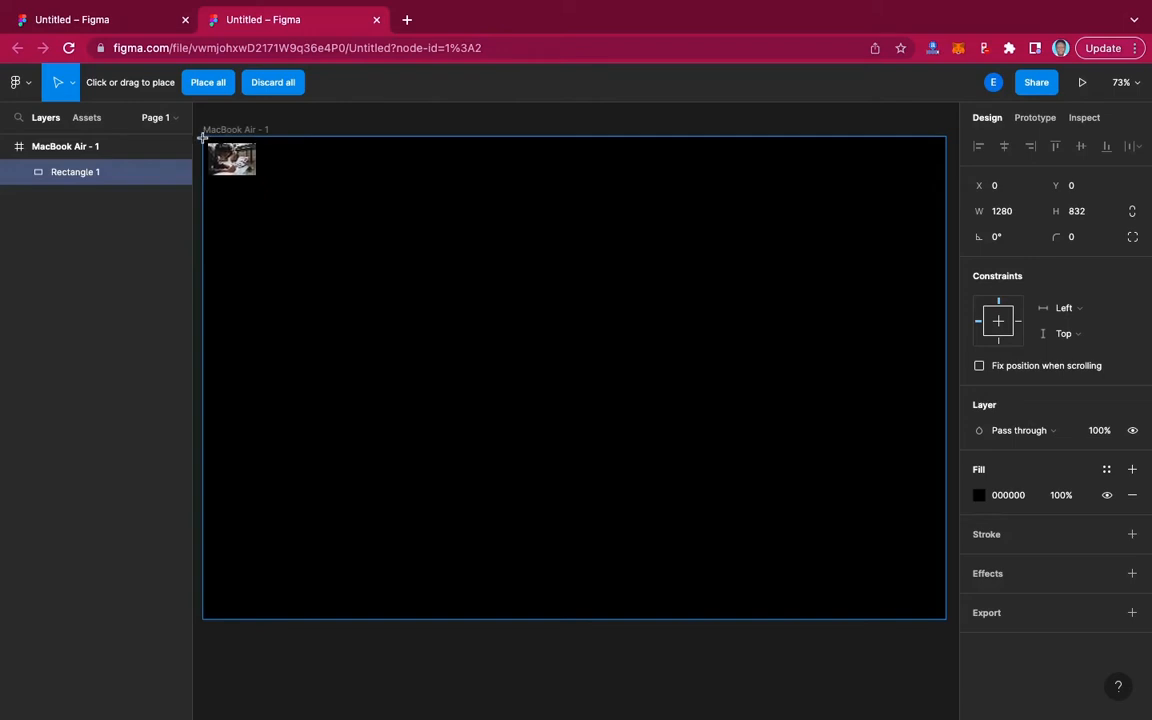
Place the photo in the MacBook Air frame and stretch it to cover the full 1280 × 832 area
left_click_drag(203, 139, 945, 617)
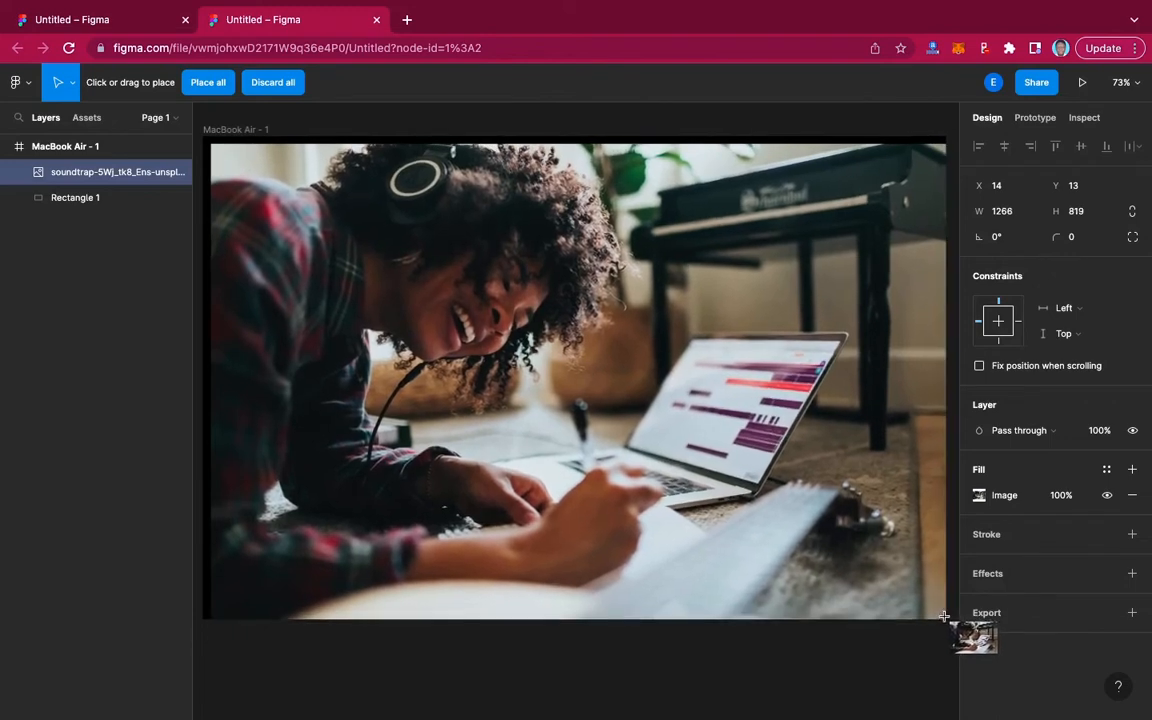
left_click_drag(944, 616, 944, 616)
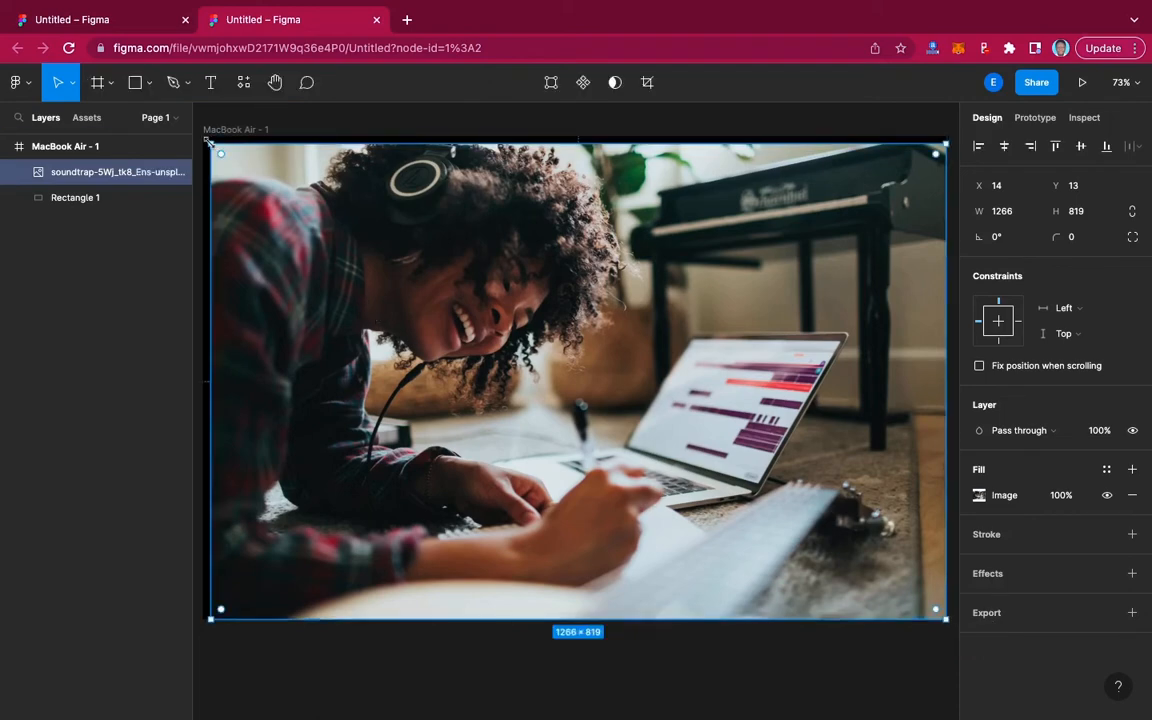
left_click_drag(209, 142, 202, 134)
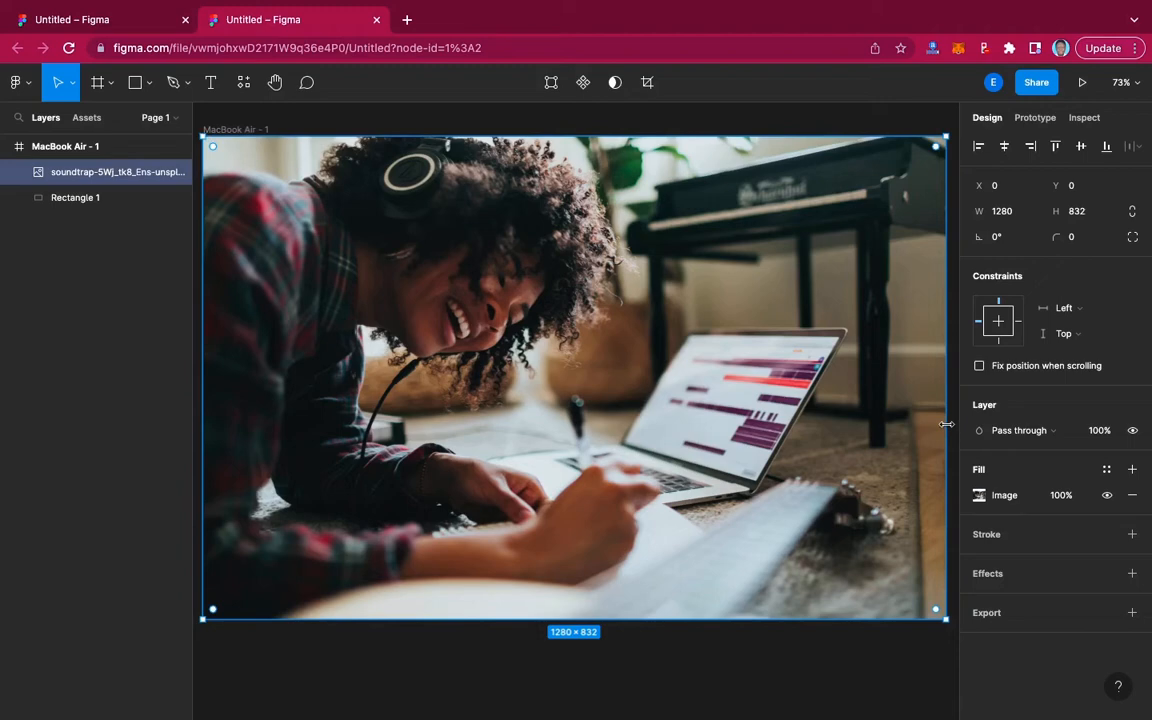
left_click_drag(946, 424, 944, 424)
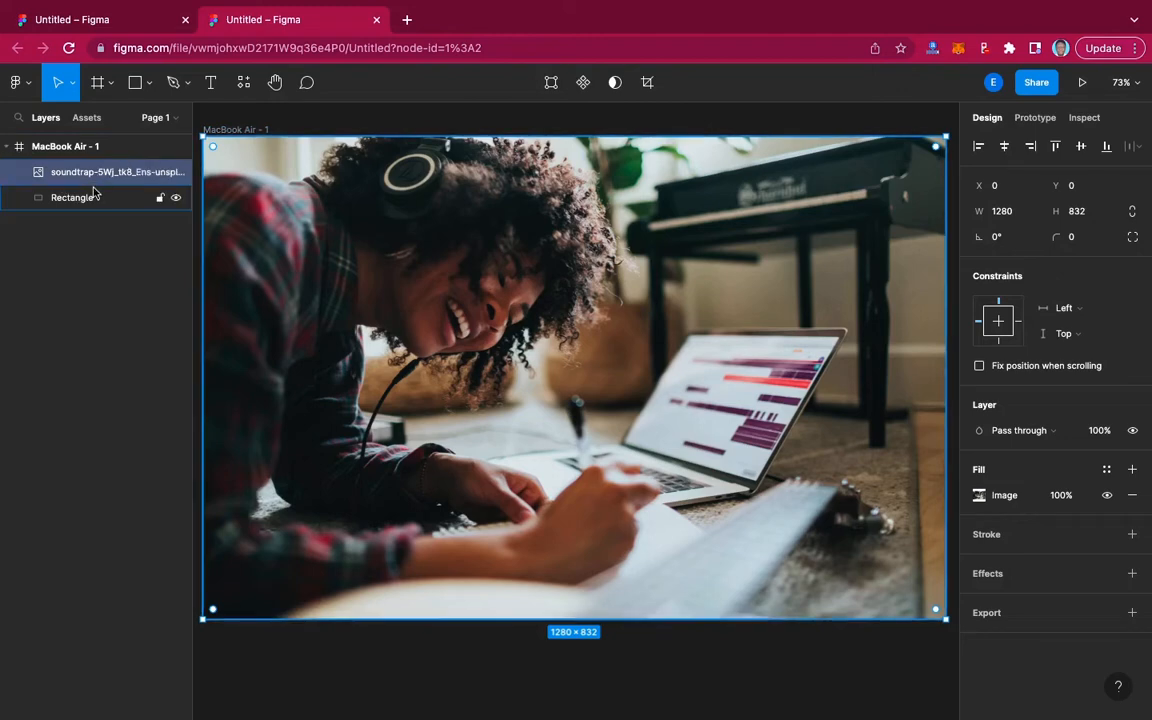
Move the photo layer out of the MacBook Air frame and back inside it, above Rectangle 1
left_click_drag(87, 175, 81, 143)
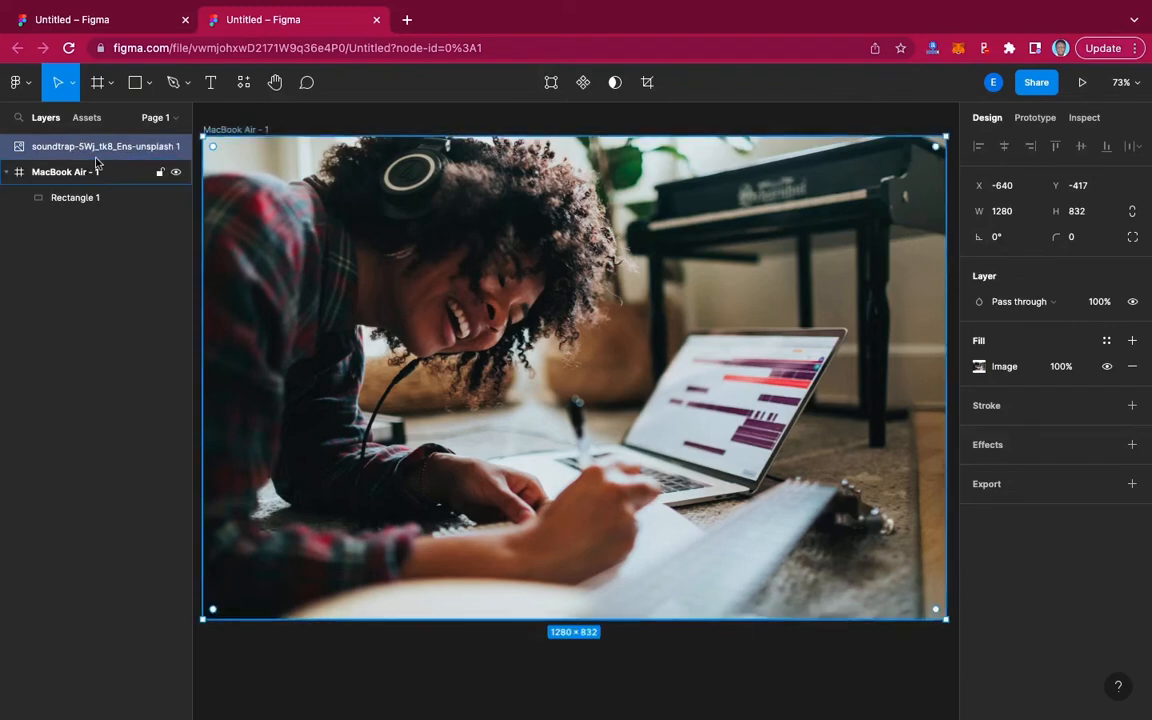
left_click_drag(95, 148, 91, 187)
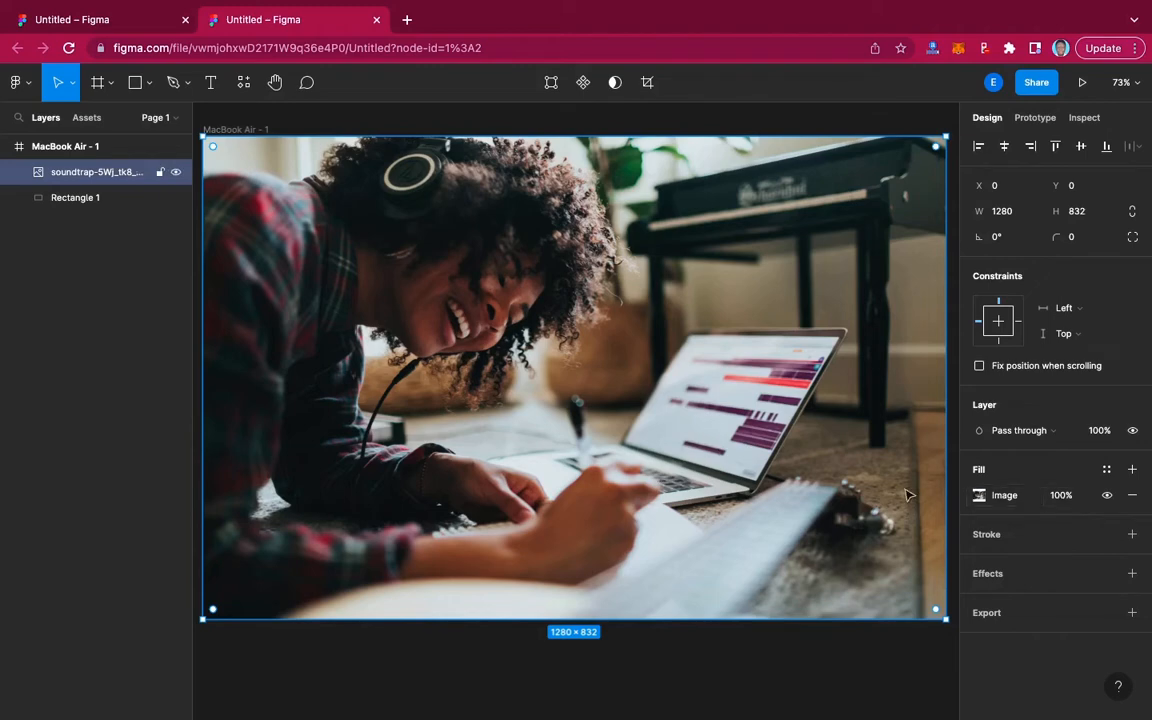
Try a 50% fill opacity on the photo and restore it to 100%
left_click(1061, 498)
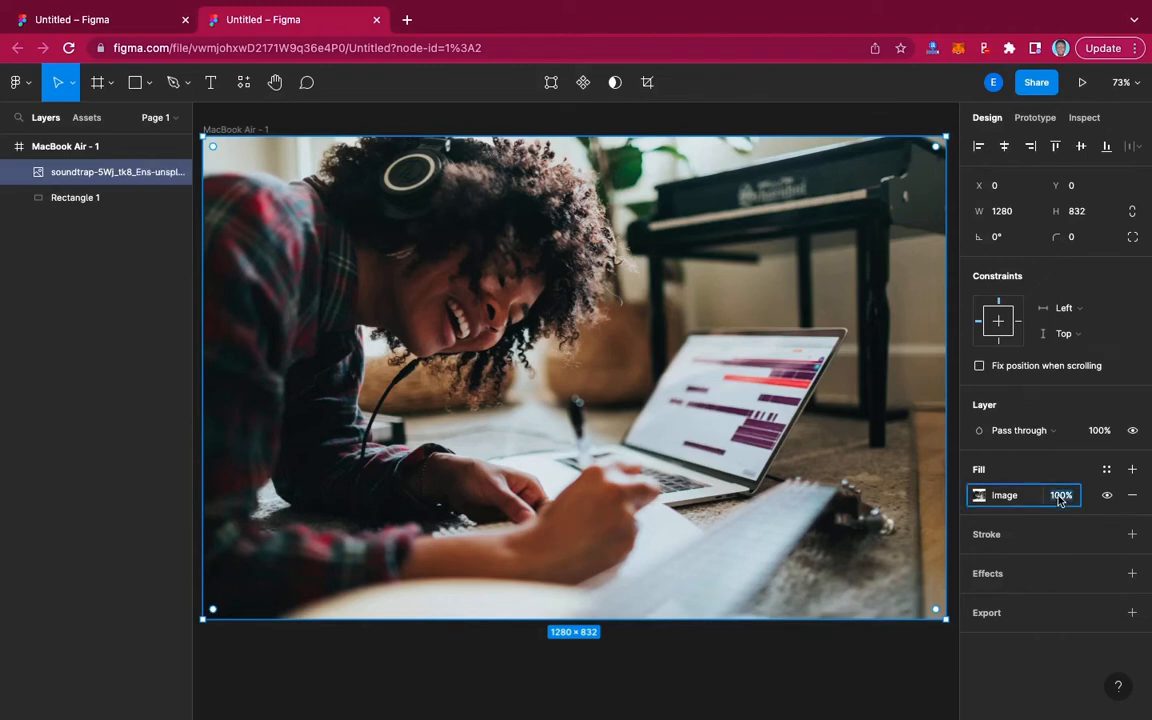
type("50")
key("Return")
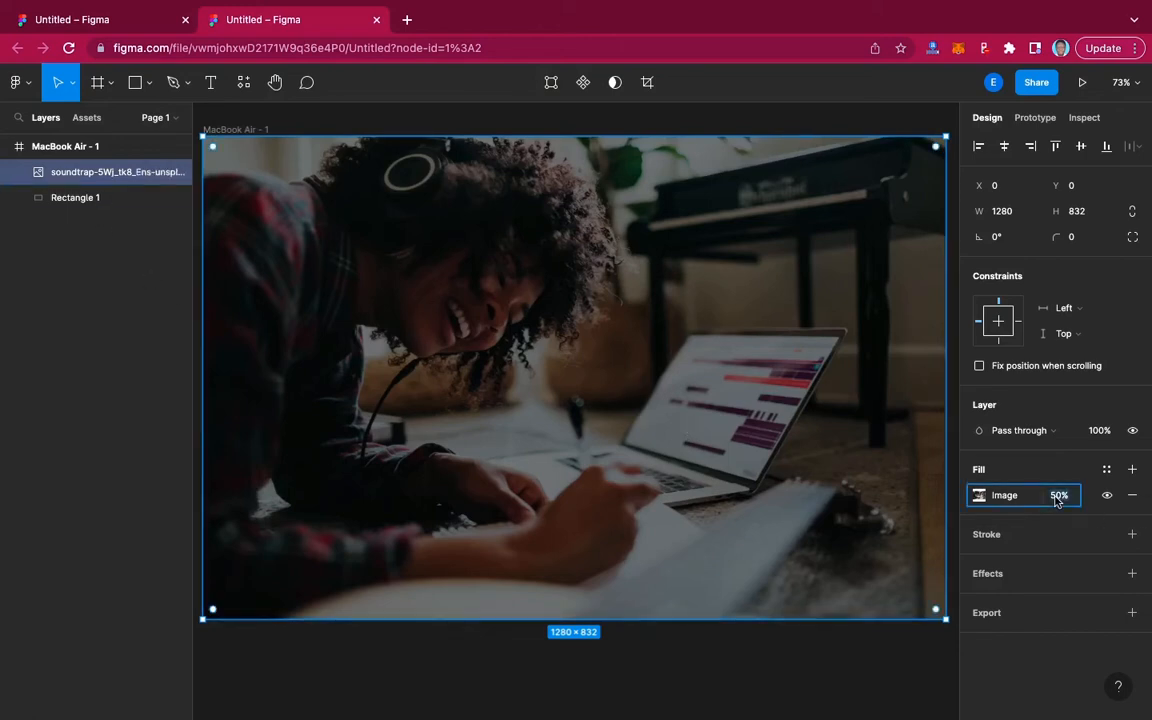
type("100")
key("Return")
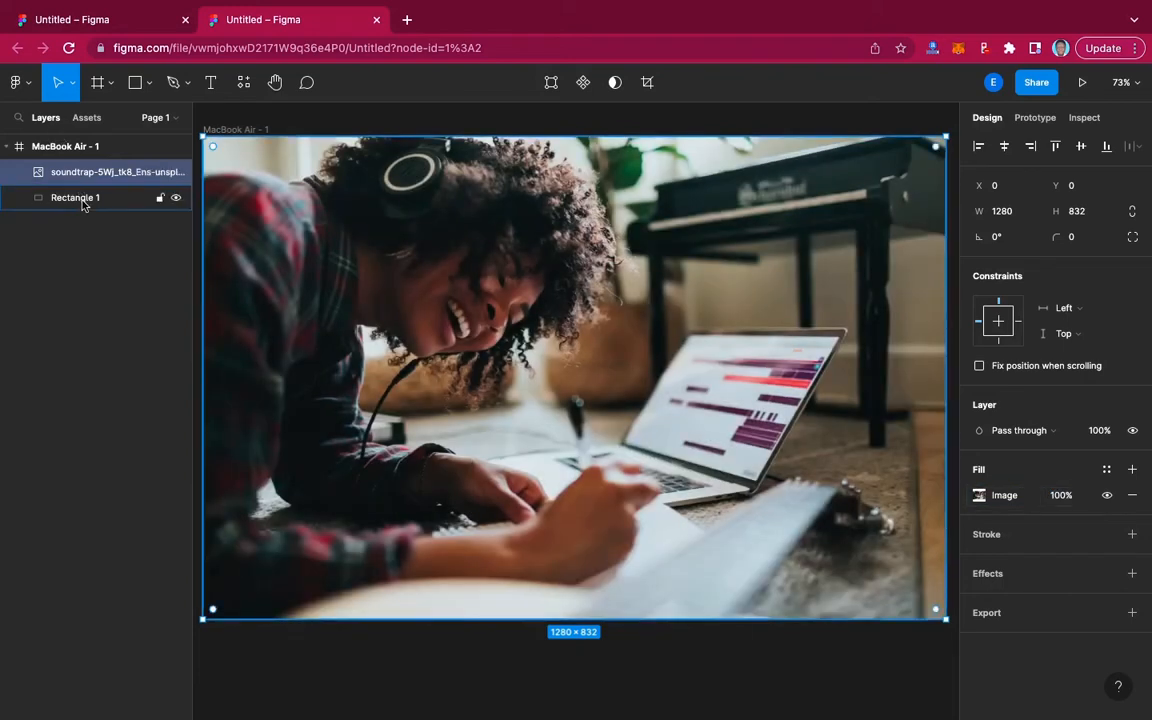
Move the black Rectangle 1 above the photo layer and set its fill opacity to 20%
left_click_drag(83, 200, 75, 152)
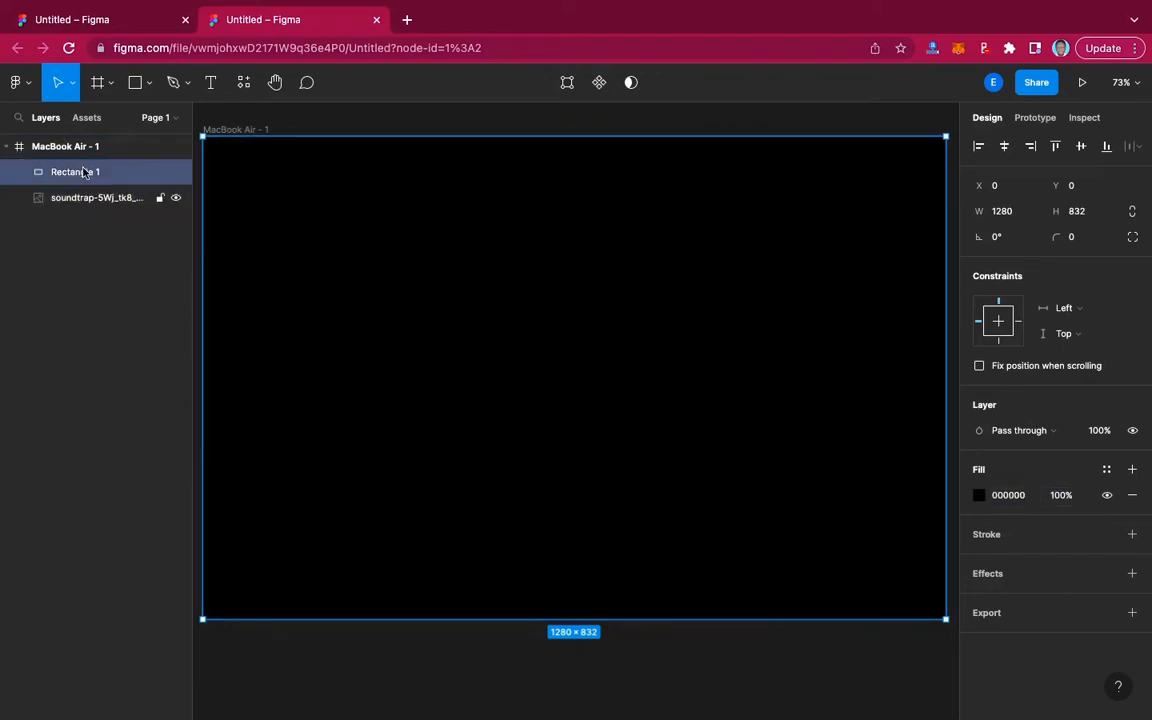
left_click(1062, 496)
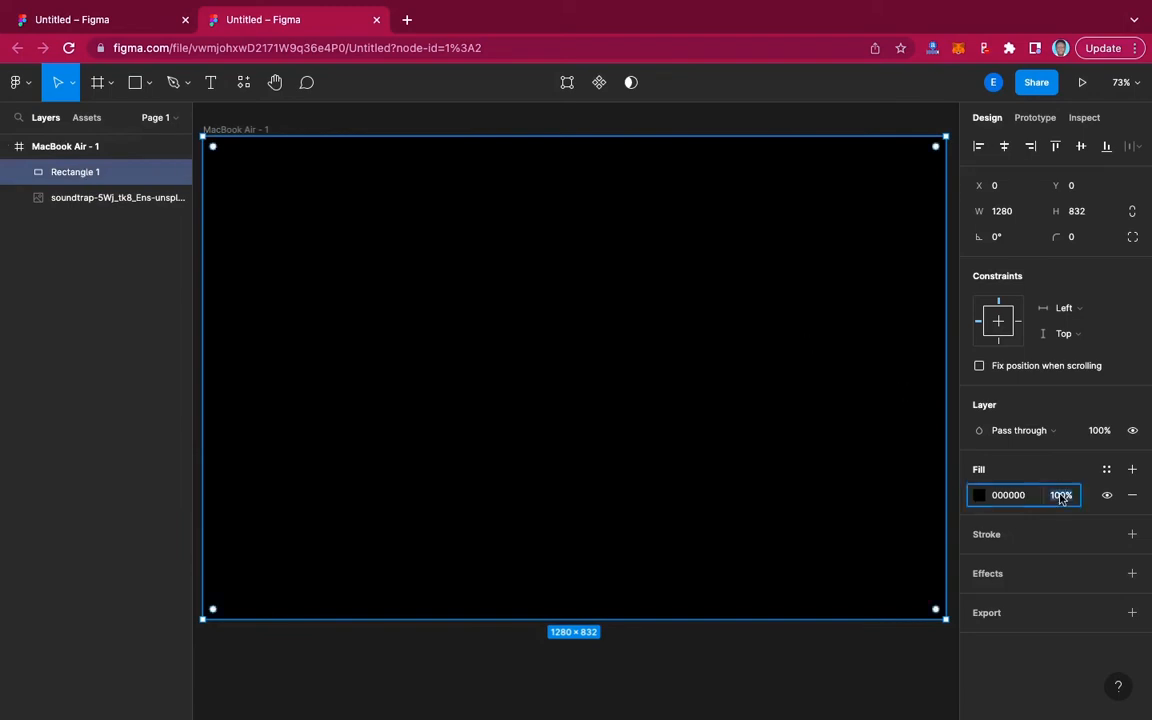
type("20")
key("Return")
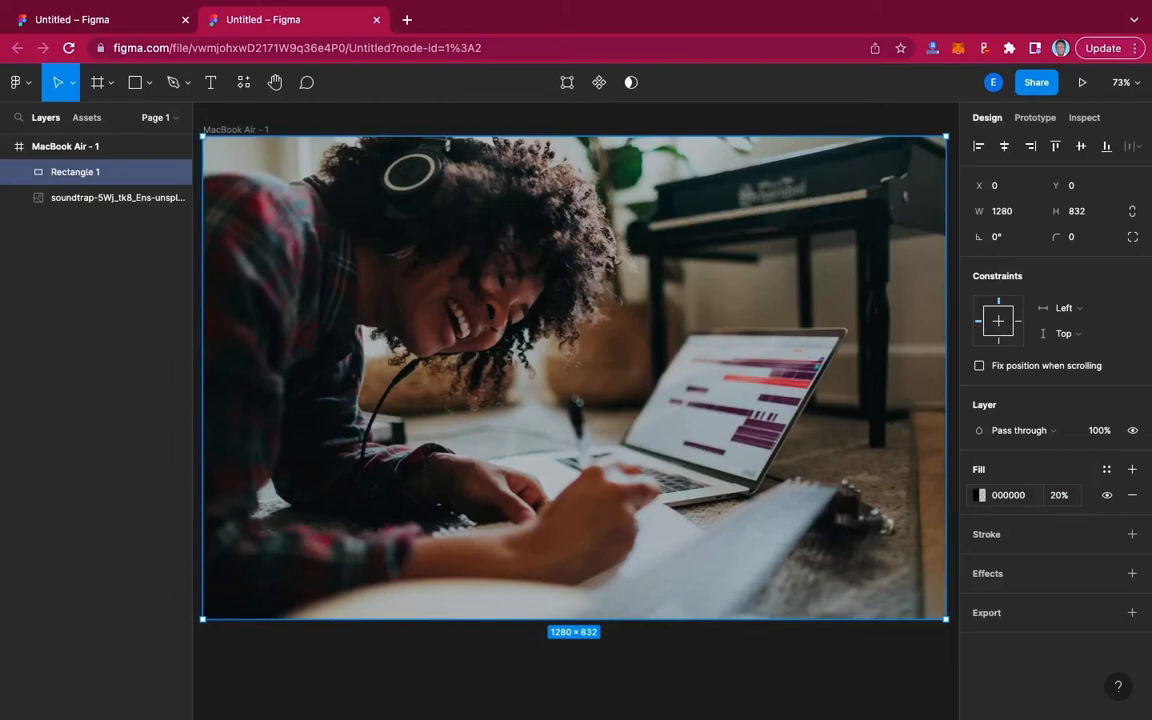
Set the black overlay rectangle's fill opacity to 50%
left_click(1059, 496)
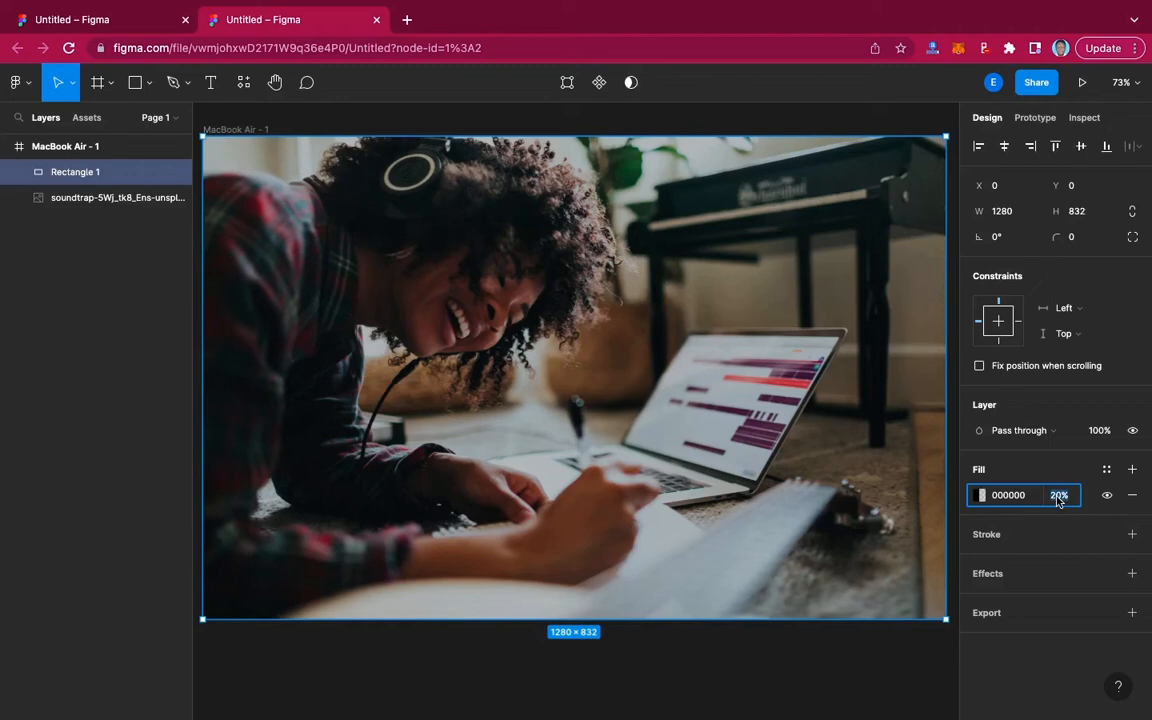
type("50")
key("Return")
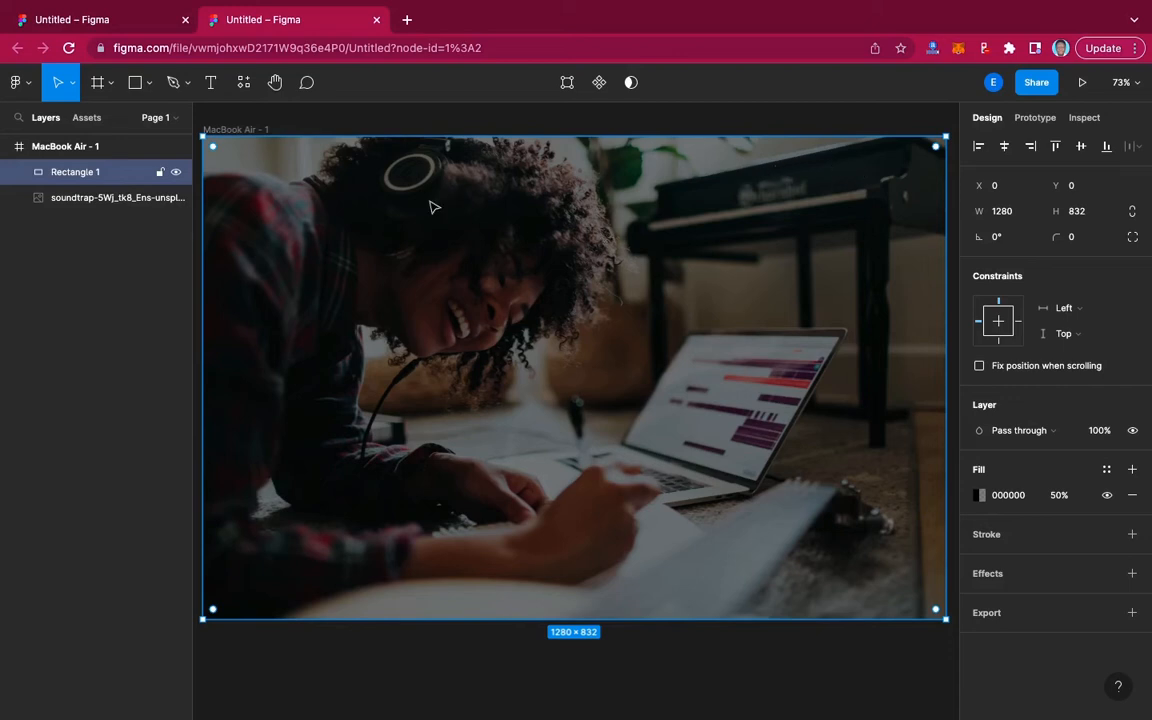
Compare the darkened photo with the finished HITZPLAY design in the other file and return to the new file
left_click(117, 19)
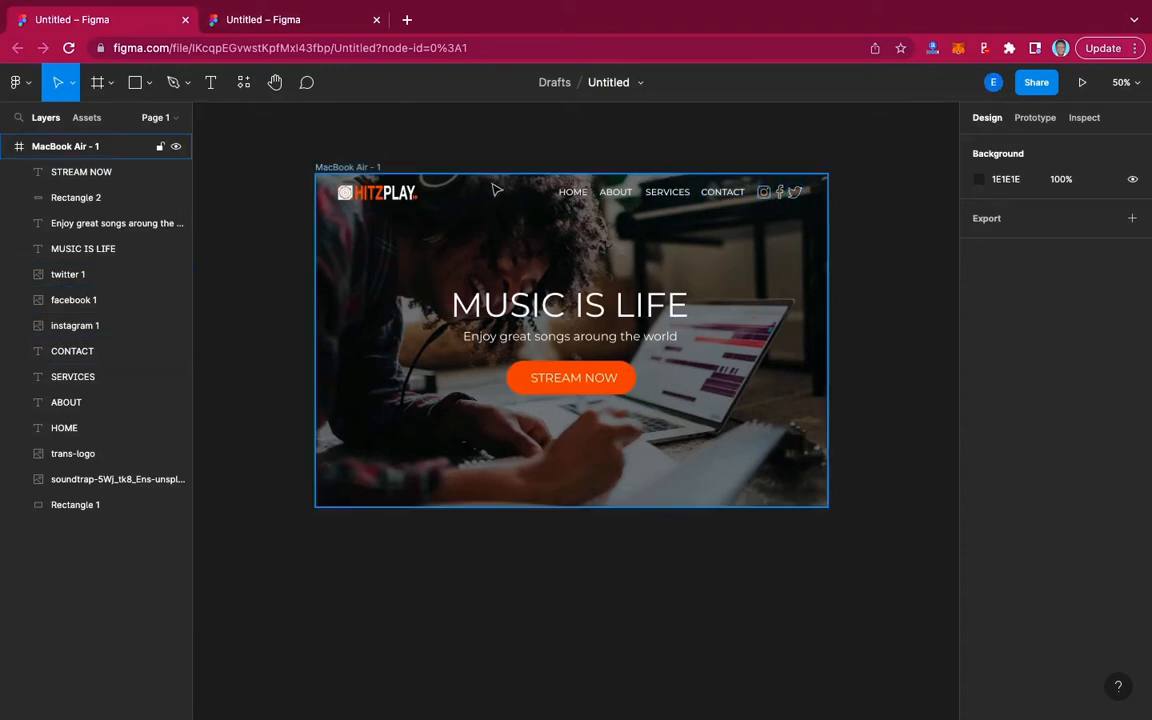
left_click(272, 20)
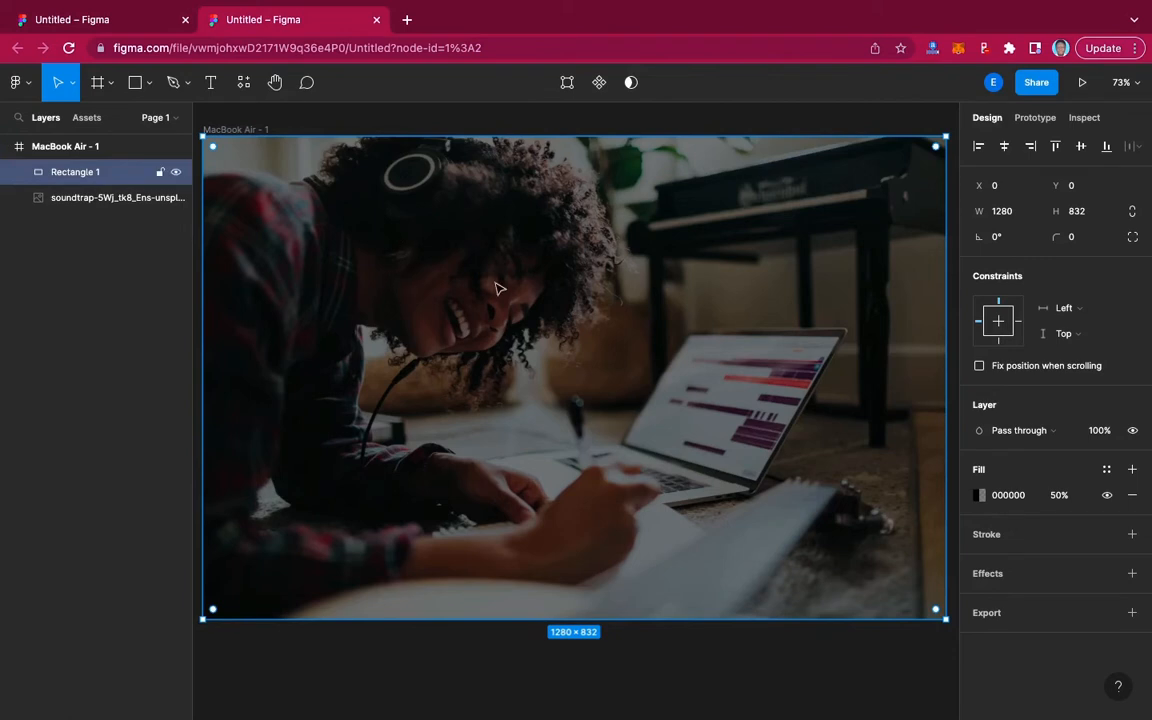
Take the browser out of full screen and arrange Finder's Figma folder so the MacBook Air frame stays accessible beside it
mouse_move(424, 8)
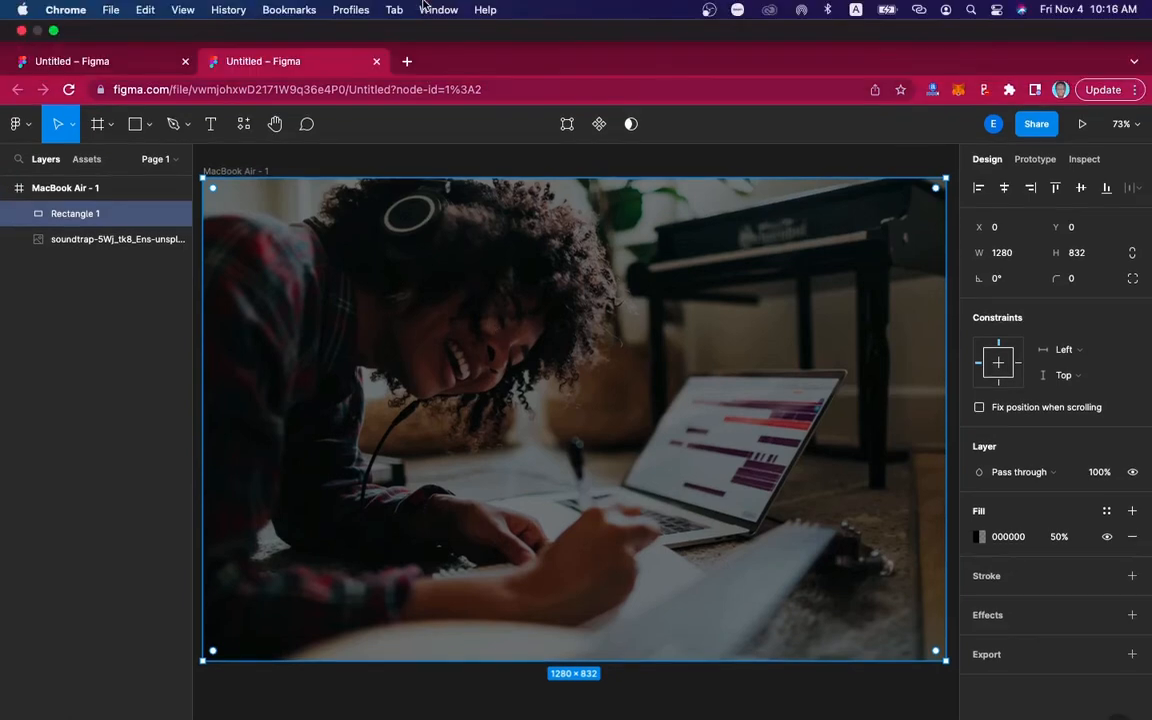
left_click(53, 30)
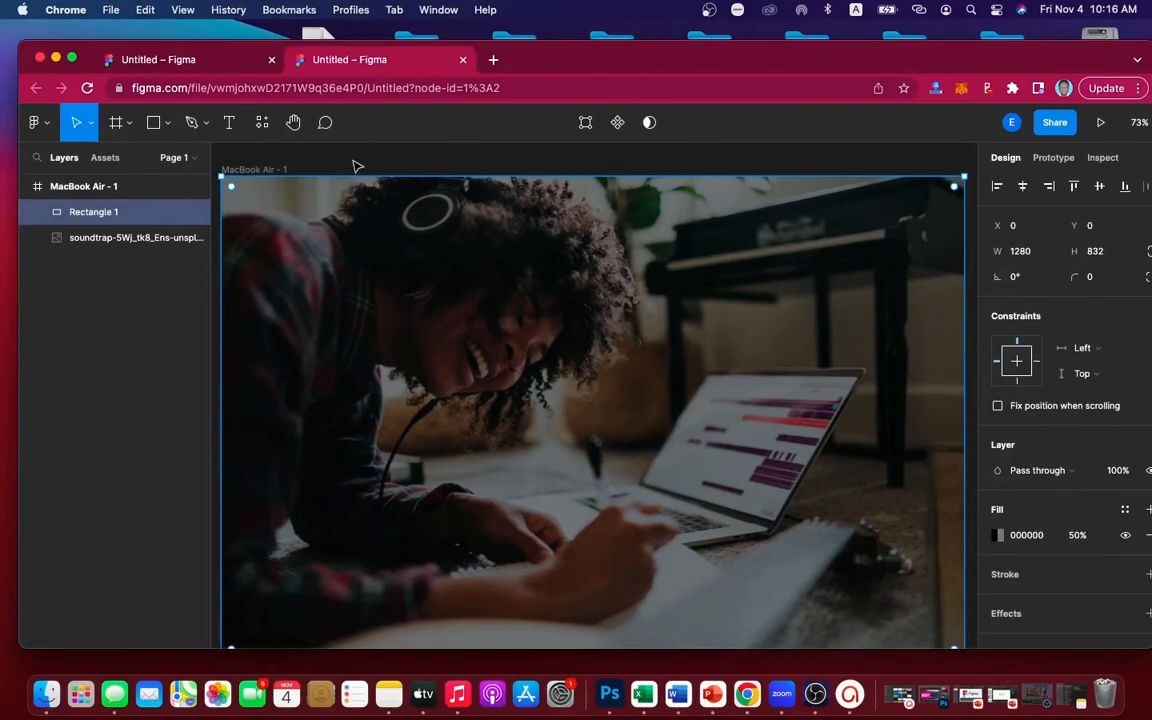
left_click(46, 692)
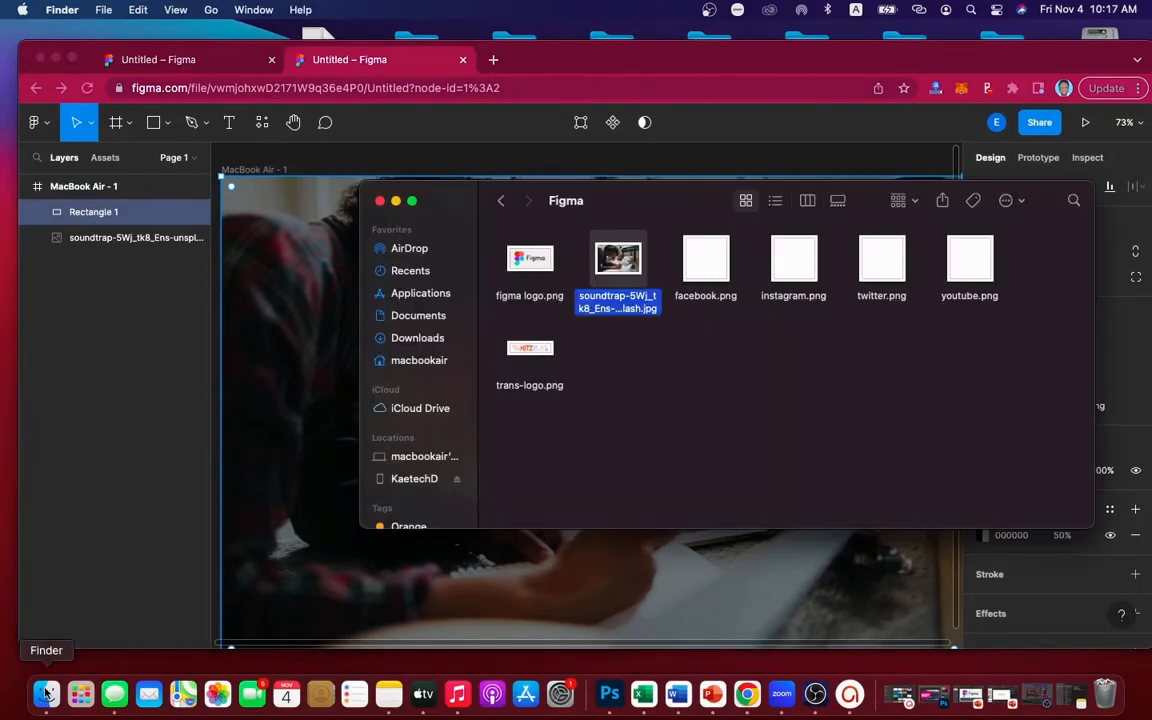
left_click_drag(676, 208, 270, 121)
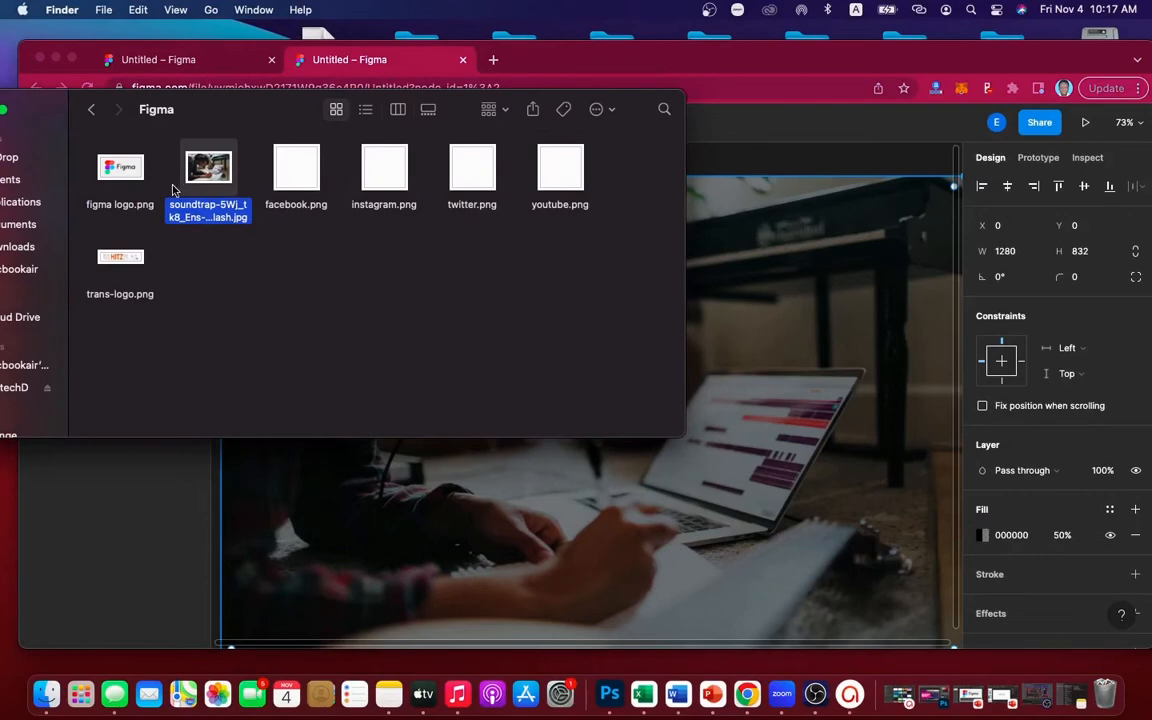
Place trans-logo.png from the Figma folder into the frame and move it to the frame's upper-left corner, at X 15, Y 0
left_click(125, 260)
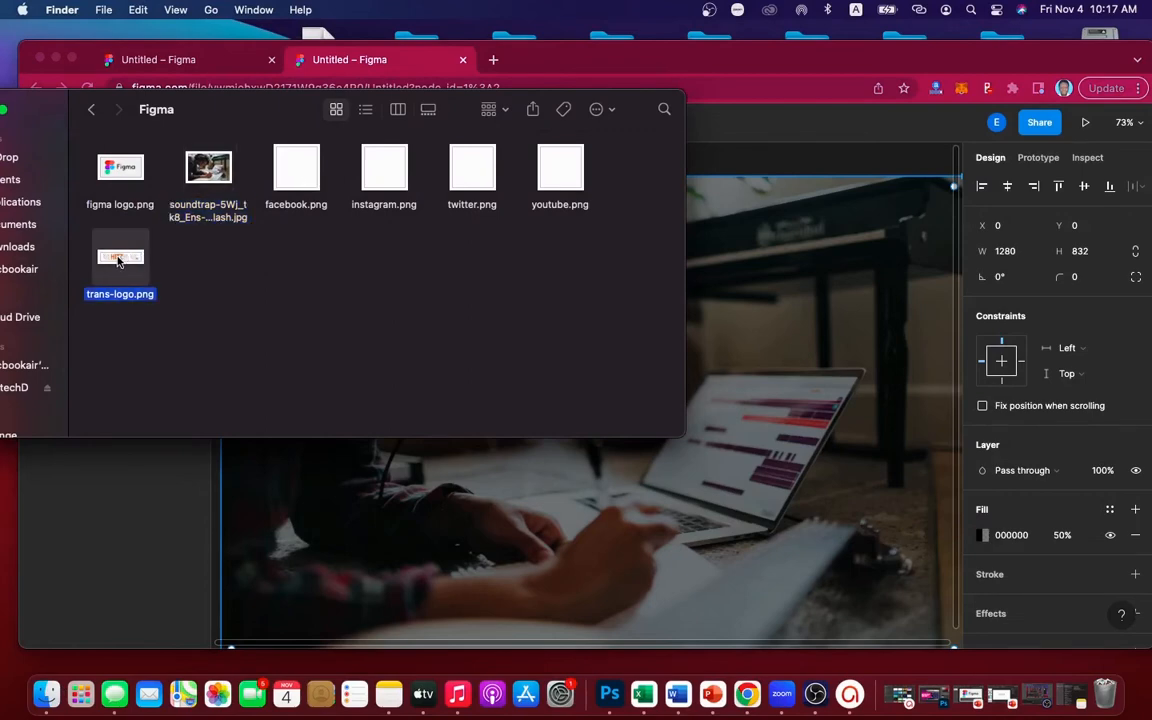
left_click_drag(118, 260, 766, 260)
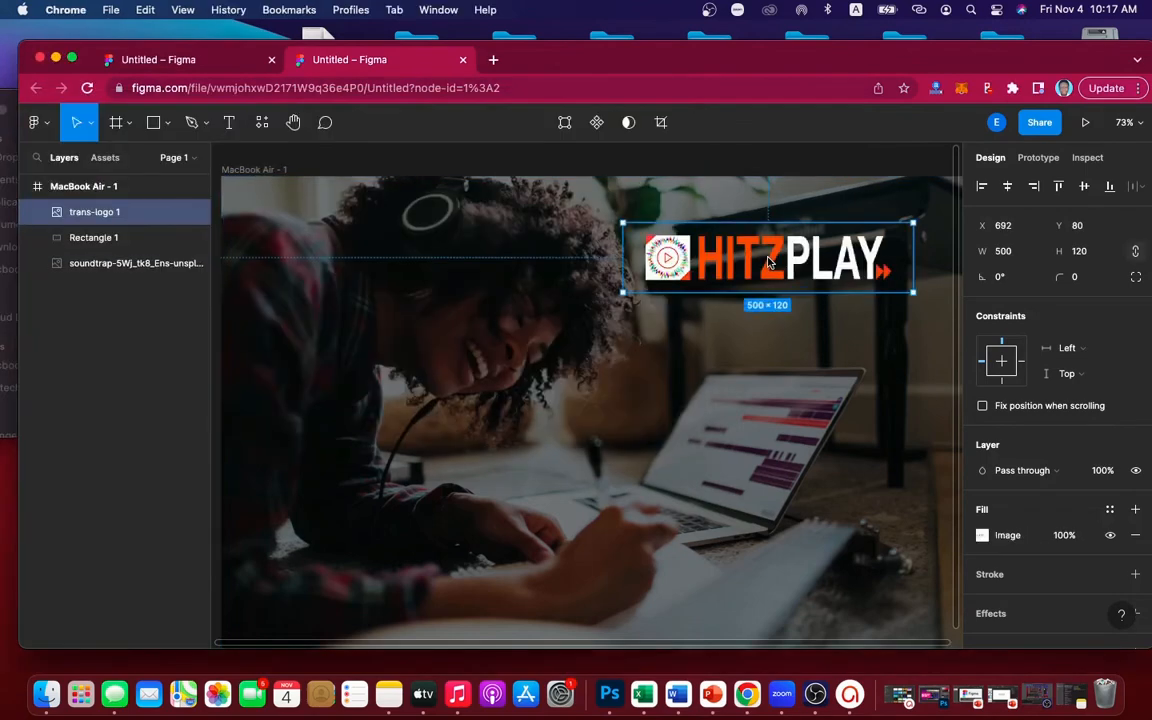
left_click_drag(775, 258, 382, 218)
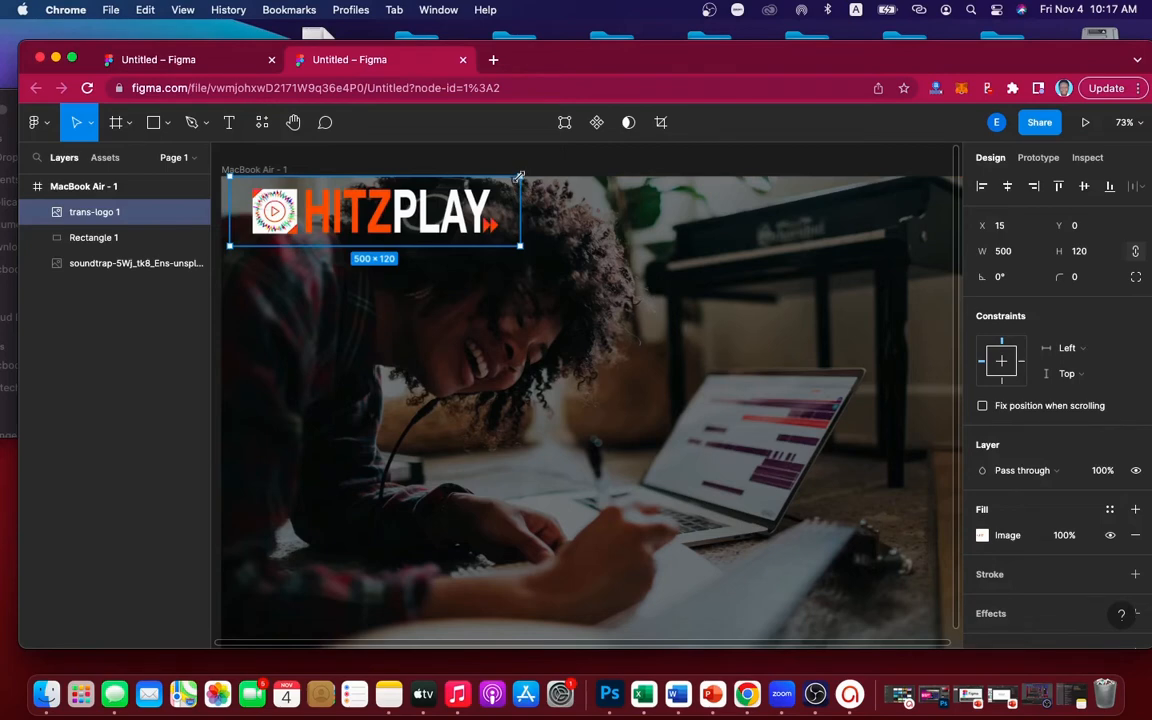
Shrink the HITZPLAY logo to about 241 × 50 and move it to about X 69, Y 27 in the frame
left_click_drag(518, 177, 382, 211)
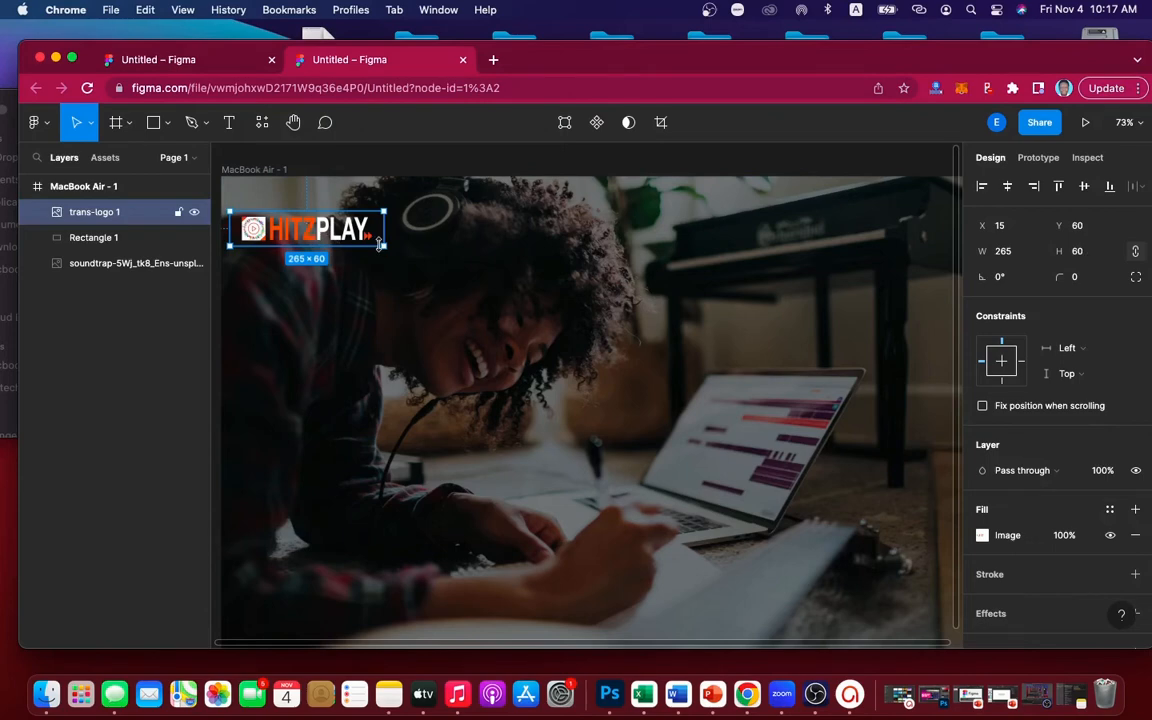
left_click_drag(383, 244, 370, 240)
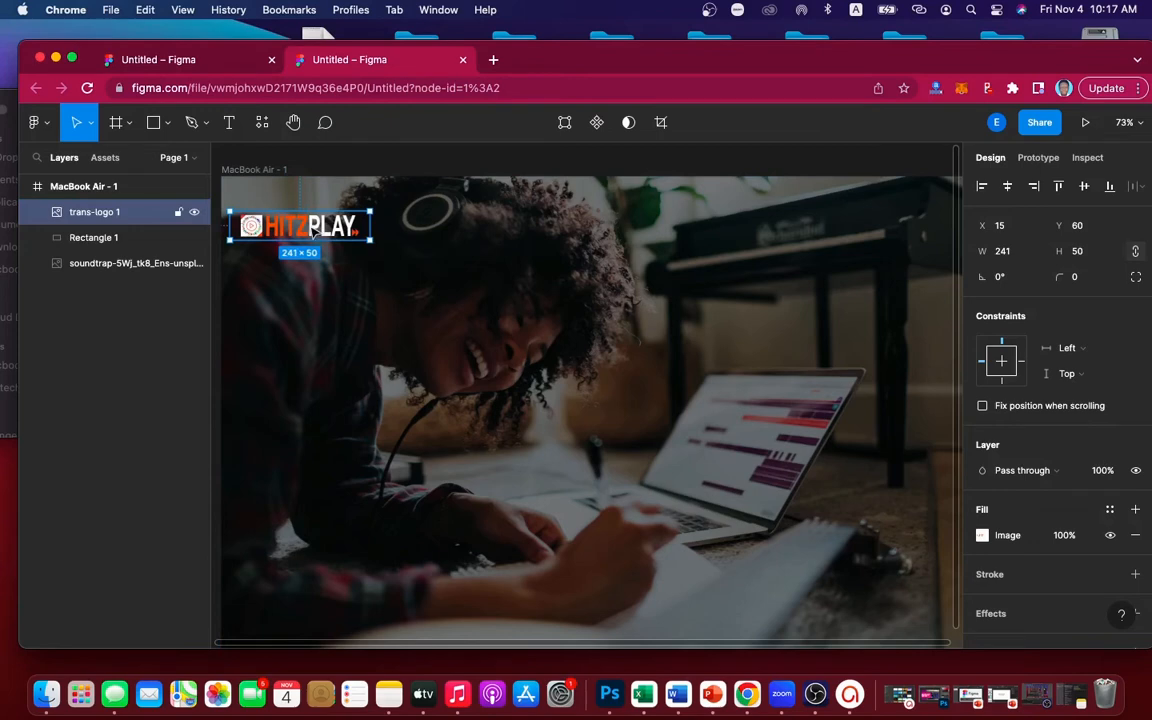
left_click_drag(312, 230, 343, 213)
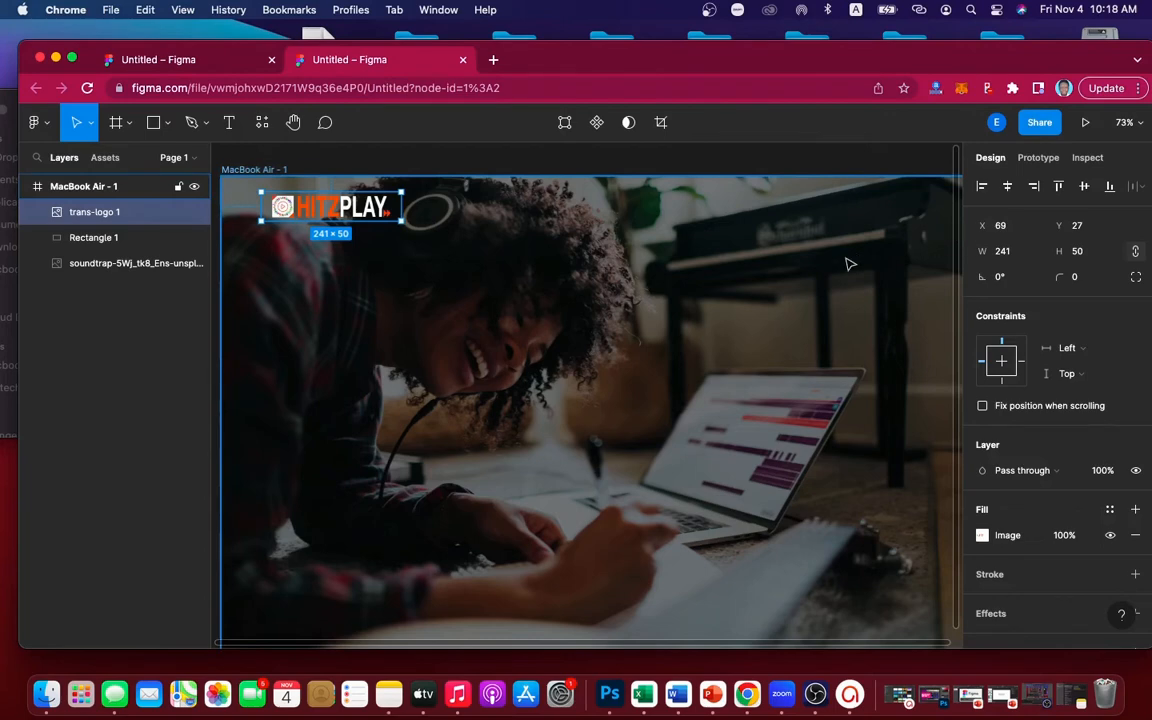
Put the browser in full screen, examine the header navigation in the finished HITZPLAY design, and return to the new file
scroll(858, 263, "right", 3)
scroll(848, 263, "left", 2)
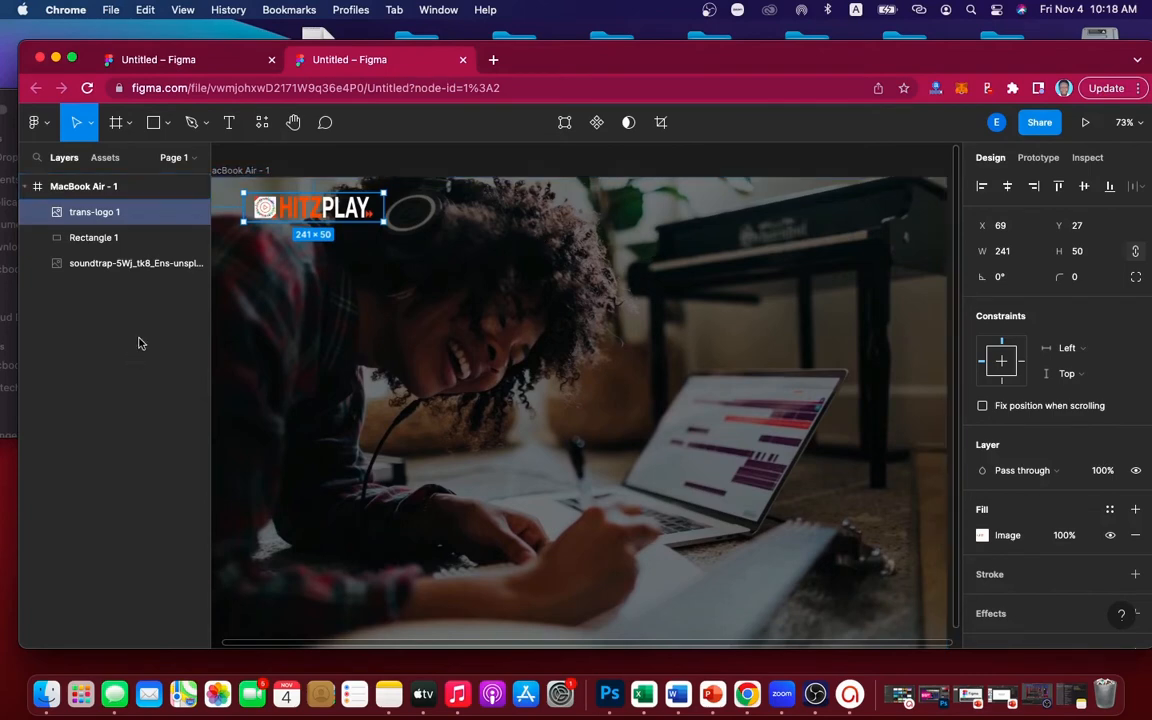
left_click(206, 61)
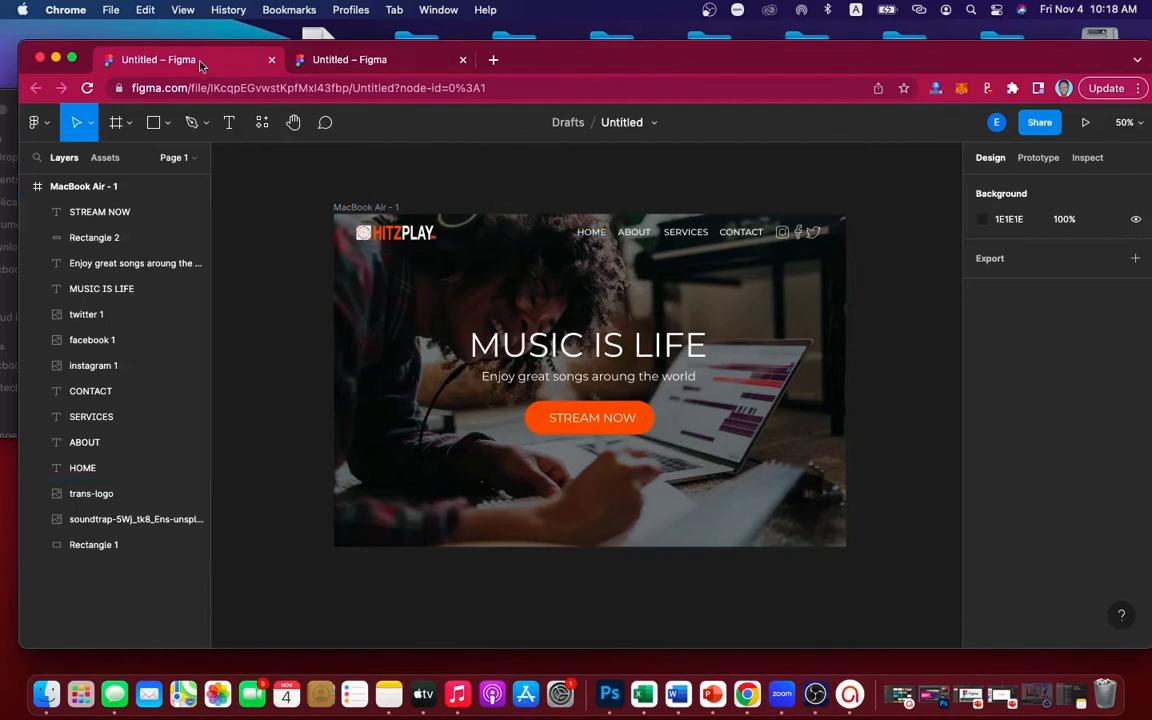
left_click(71, 57)
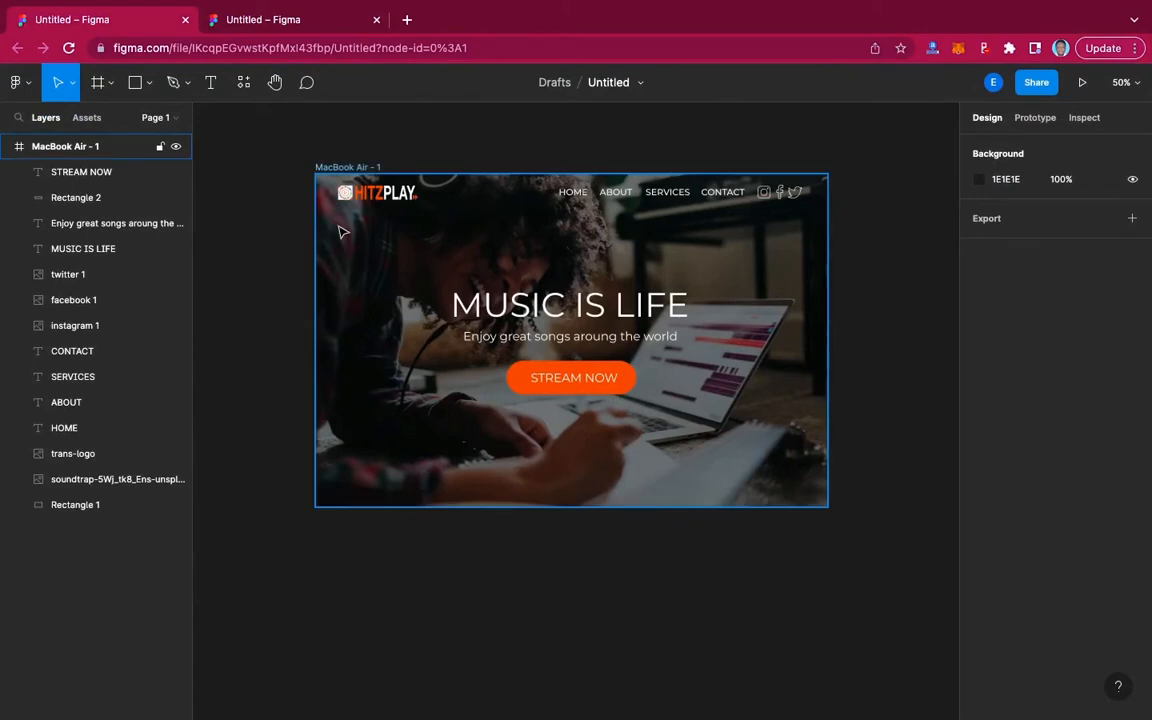
scroll(357, 206, "up", 3)
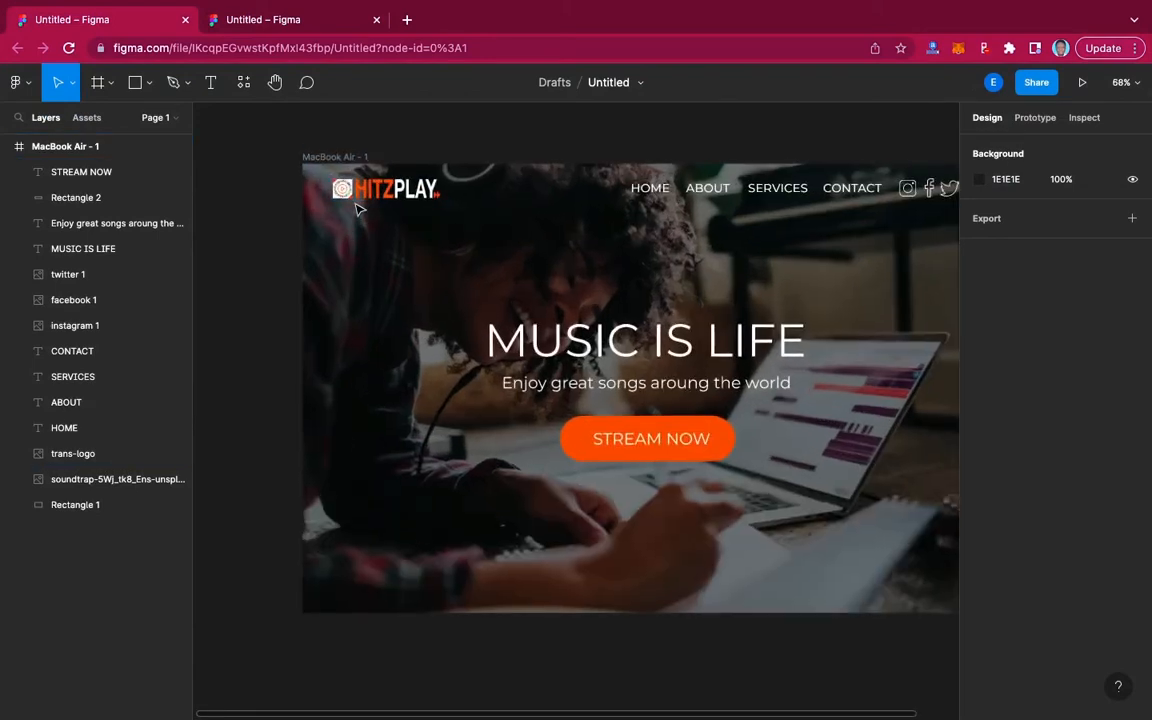
scroll(446, 240, "up", 2)
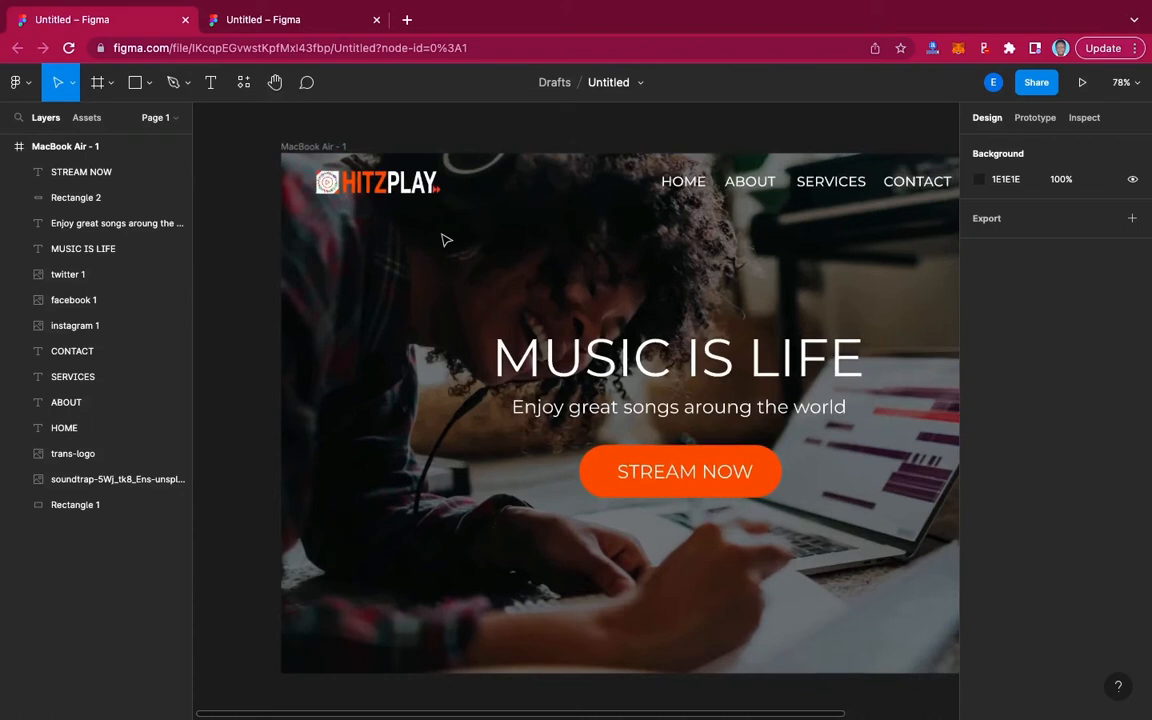
scroll(446, 240, "right", 2)
scroll(446, 240, "right", 2)
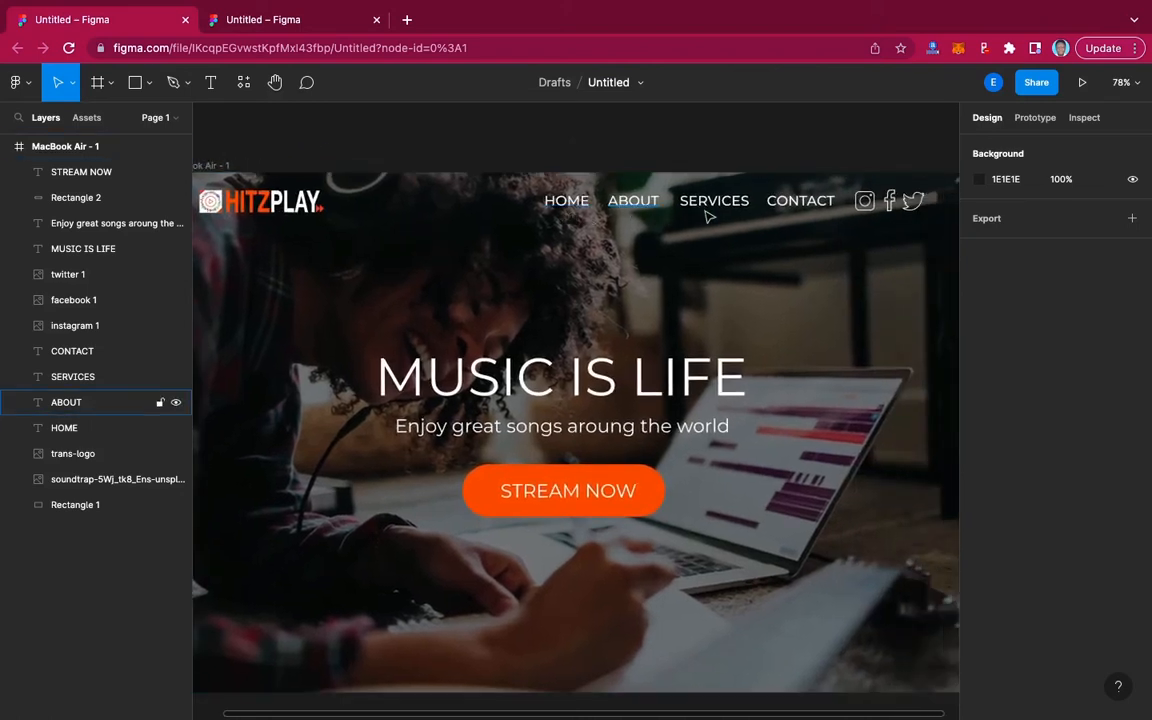
left_click(305, 33)
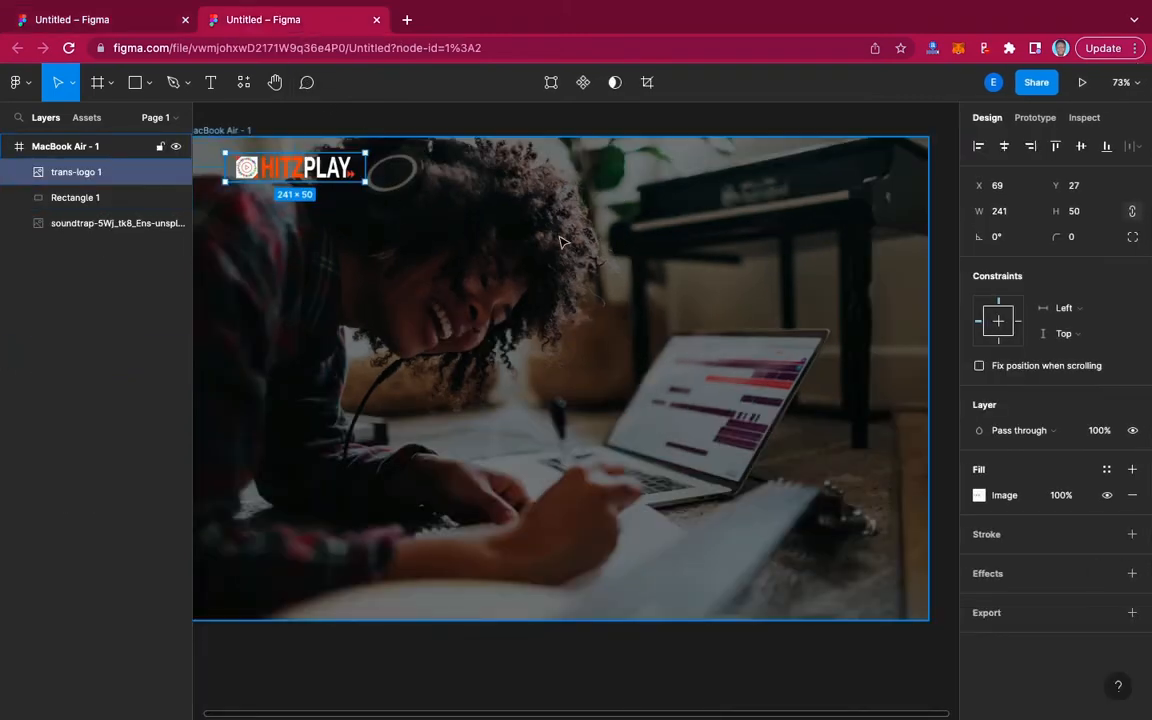
Add a text box about 136 × 32 at X 610, Y 45 in the frame's header, reading HOME
scroll(562, 242, "up", 2)
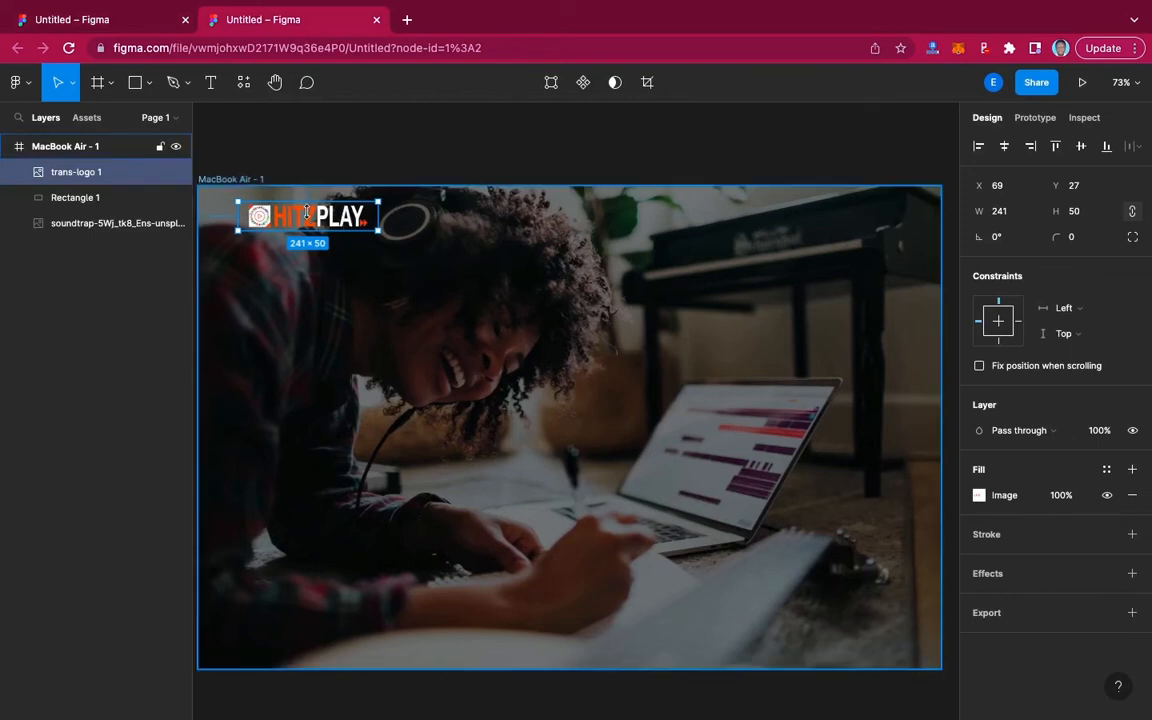
left_click(429, 145)
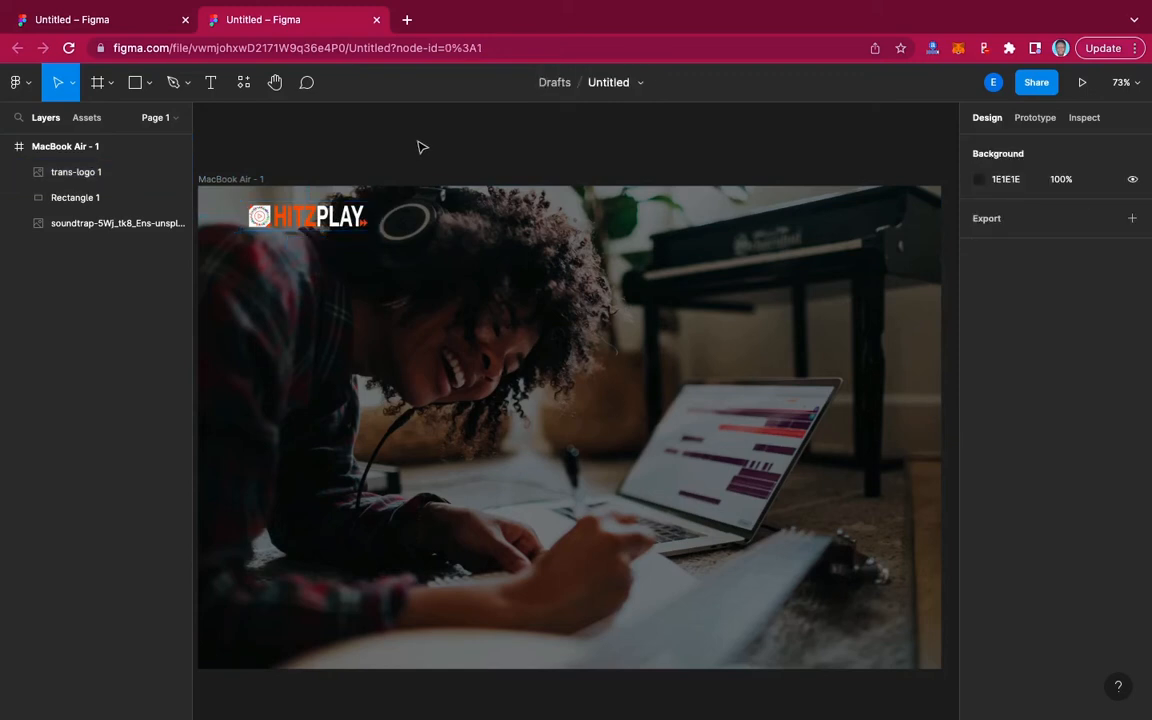
left_click(211, 86)
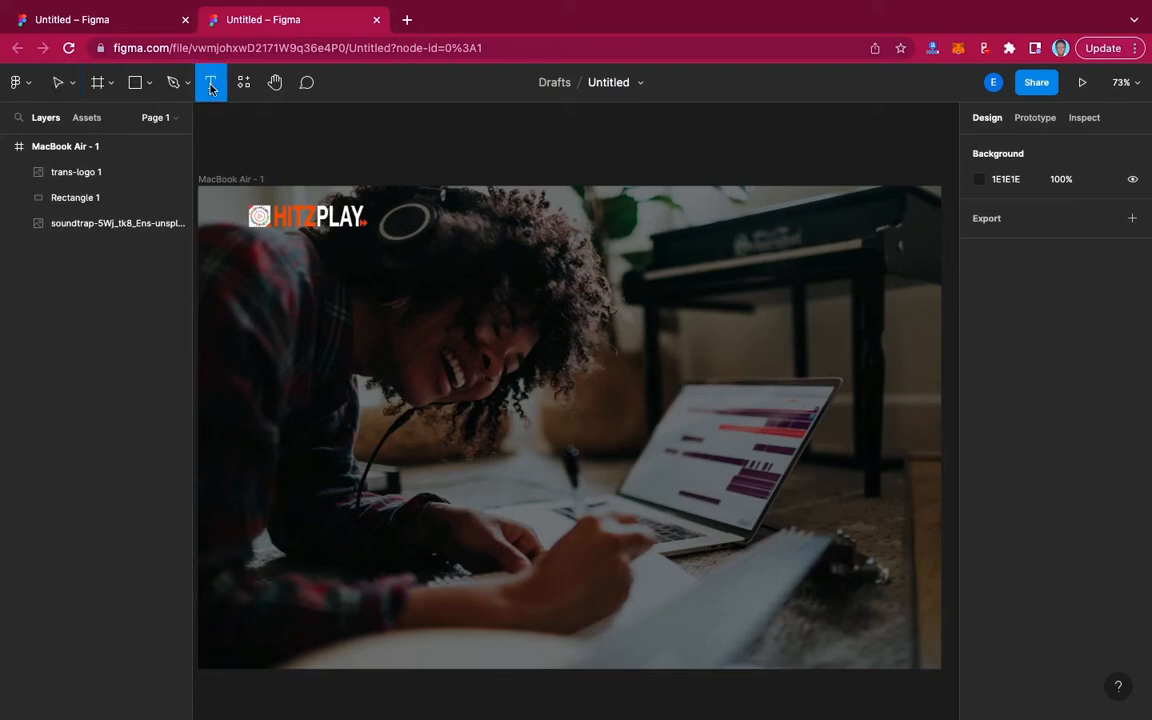
left_click(550, 210)
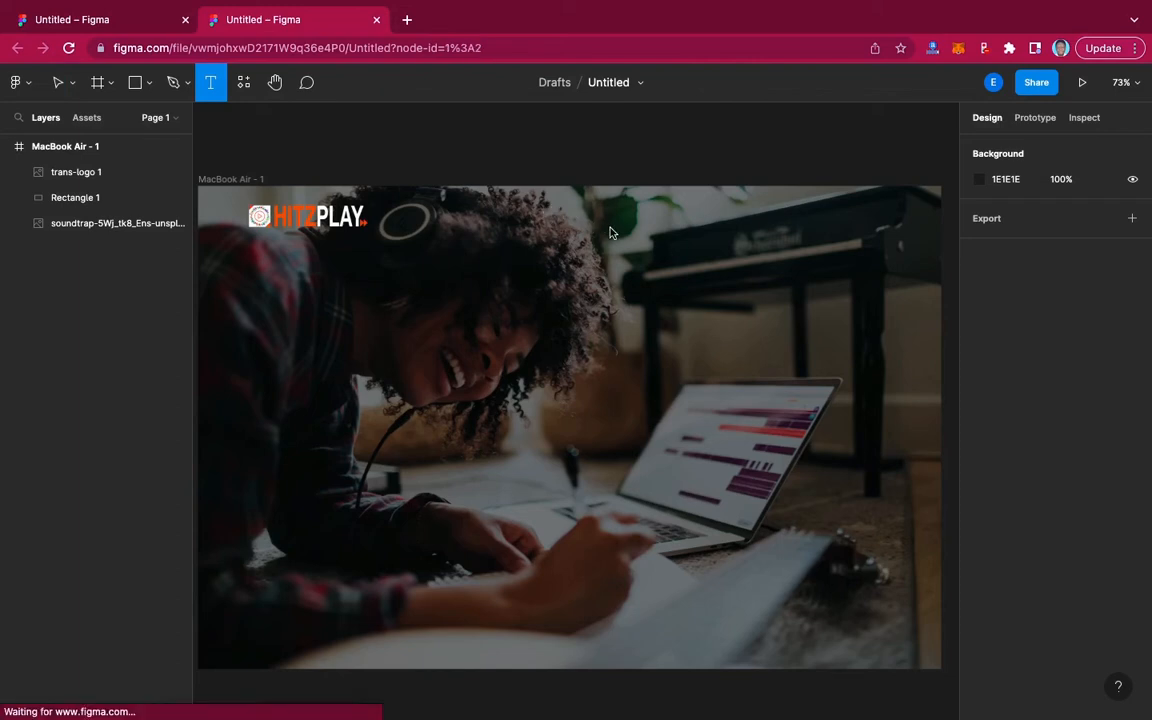
left_click_drag(613, 233, 631, 229)
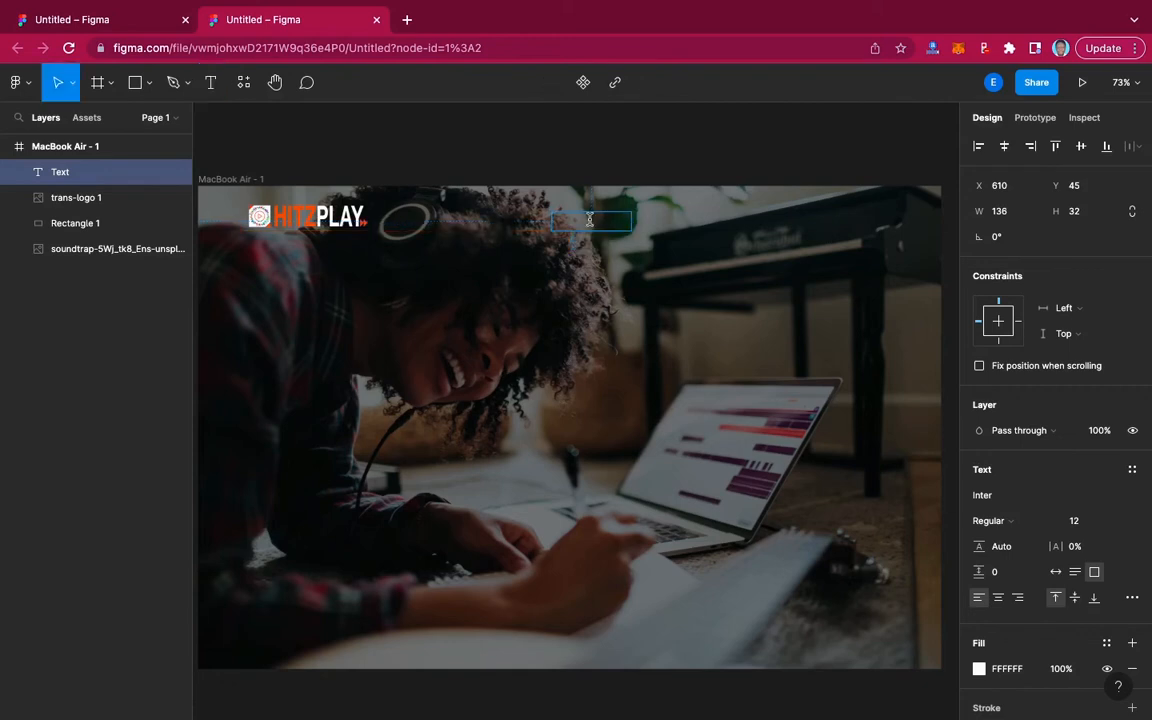
type("HOME")
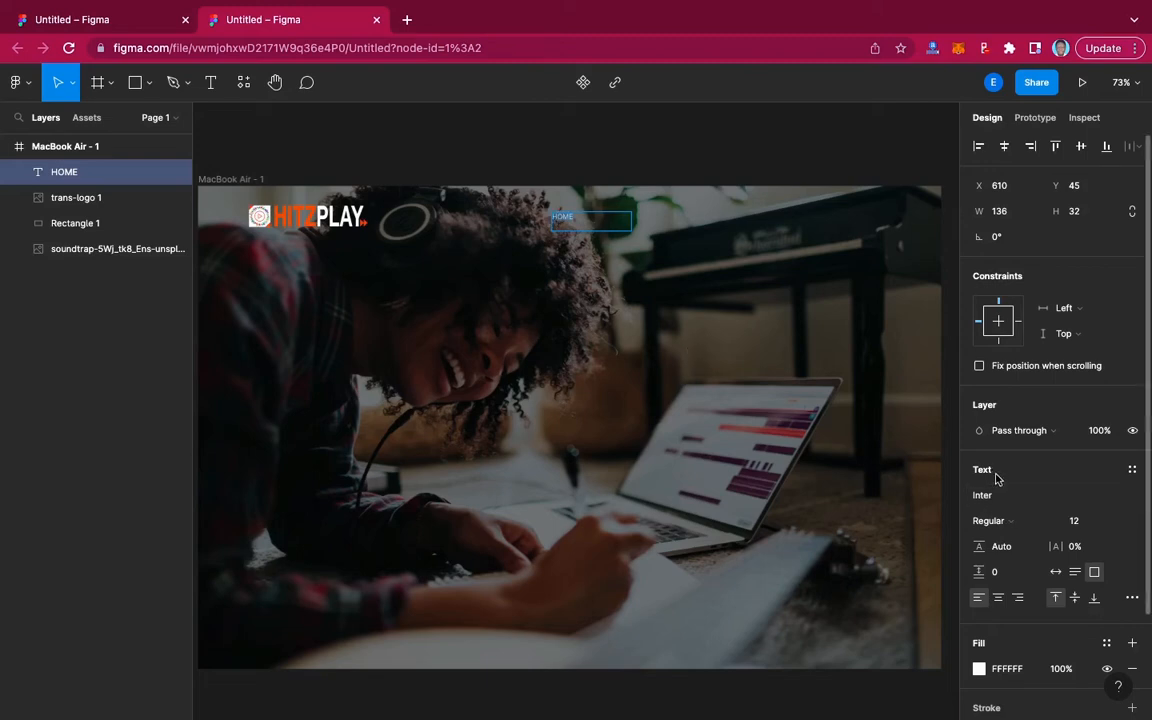
Format the HOME text in Montserrat Medium at size 22
left_click(1035, 498)
type("Montserrat")
key("Return")
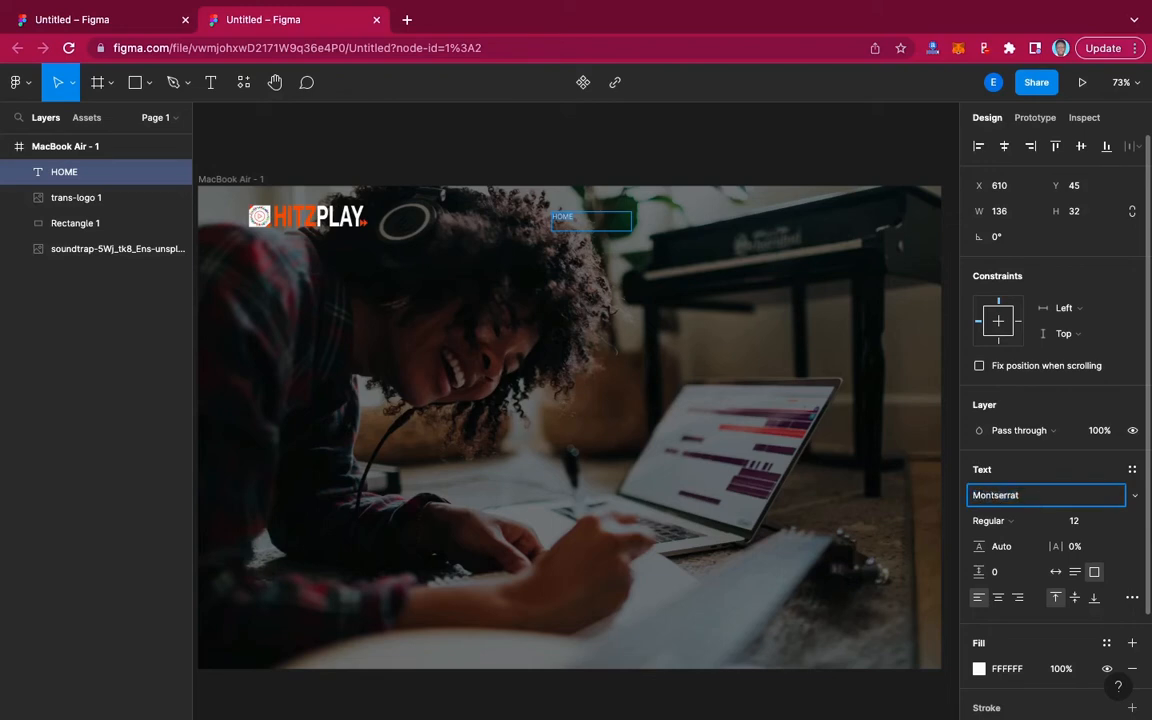
key("Escape")
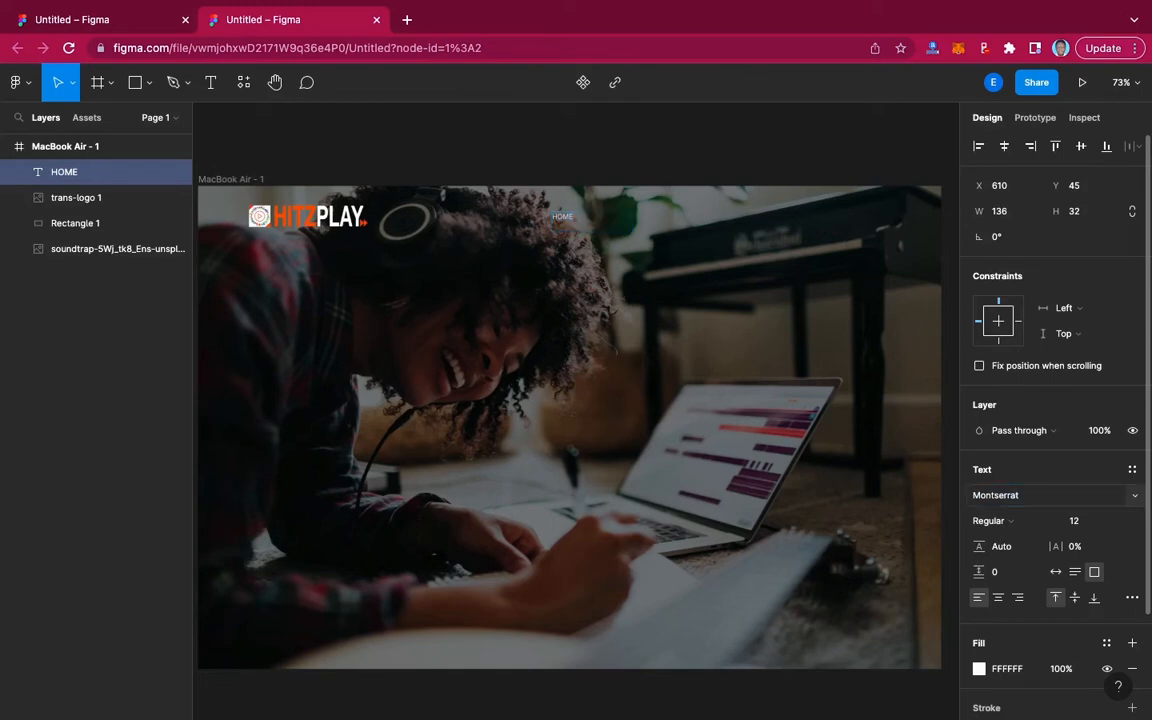
left_click(1074, 521)
type("22")
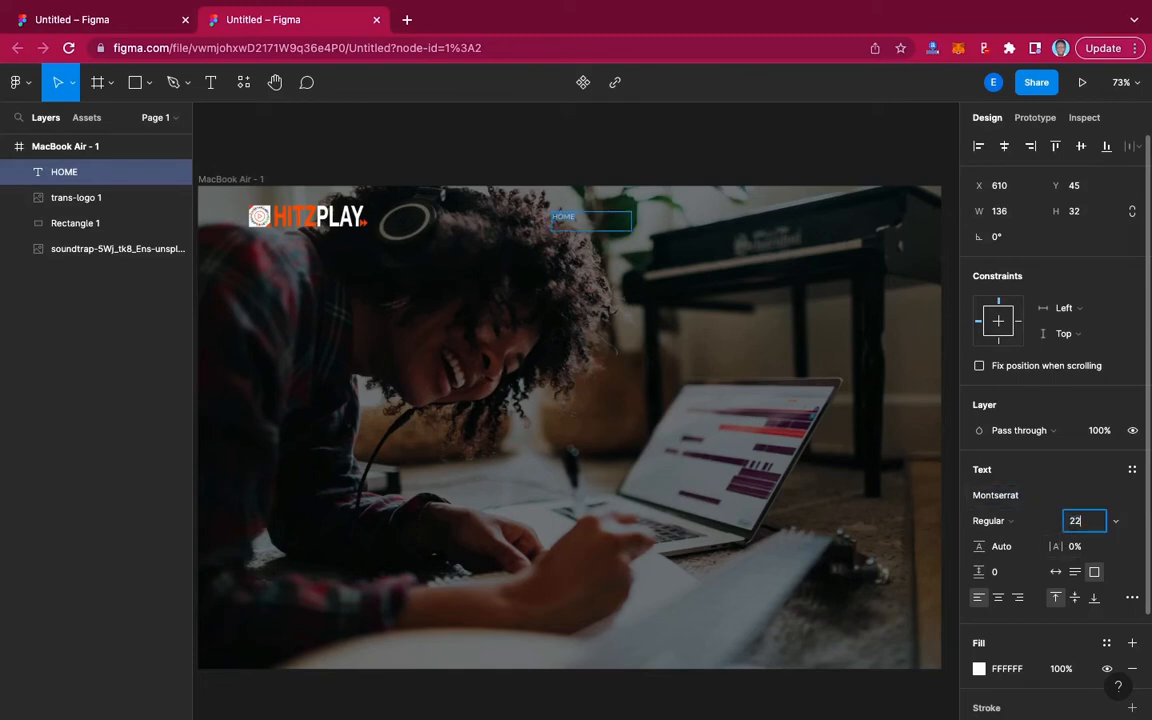
key("Return")
left_click(996, 528)
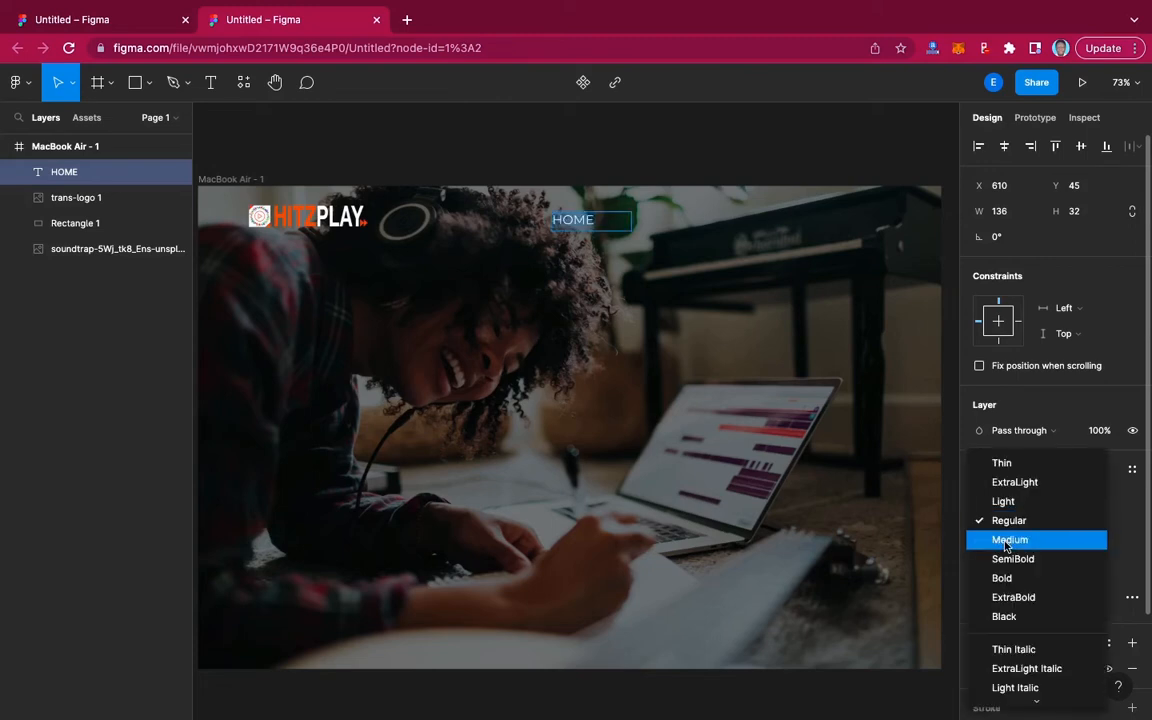
left_click(1006, 541)
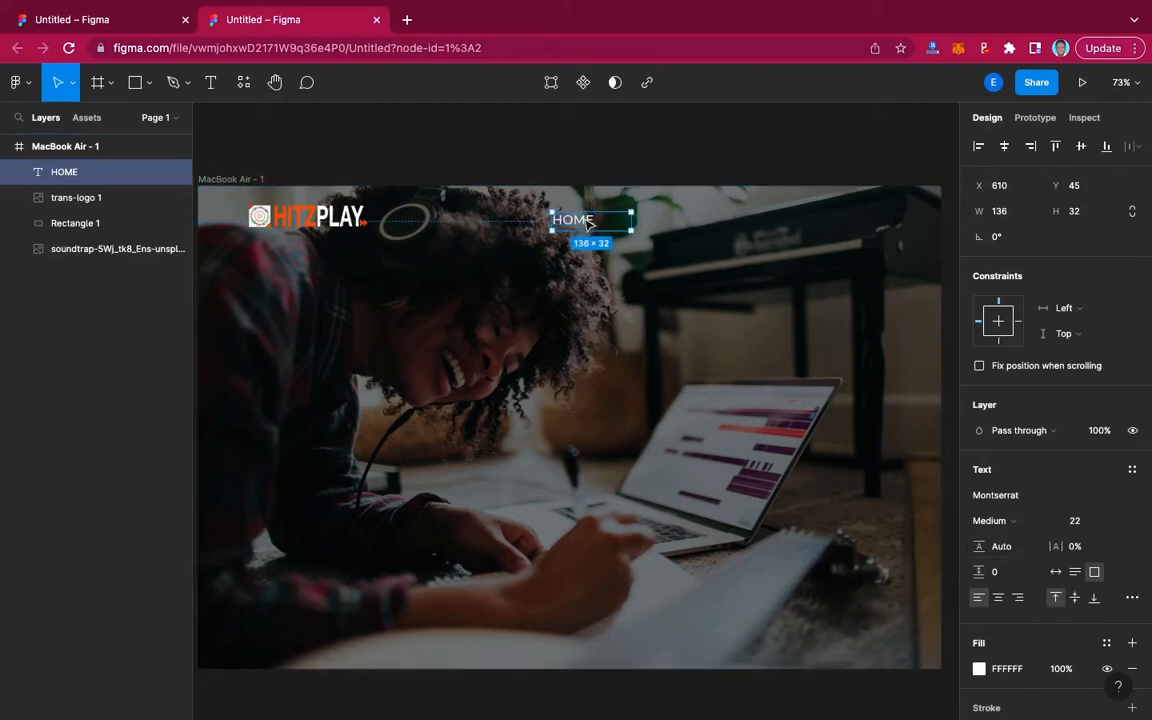
Move the HOME text up to Y 36 in line with the logo and narrow its box to about 92 wide
left_click_drag(587, 218, 590, 218)
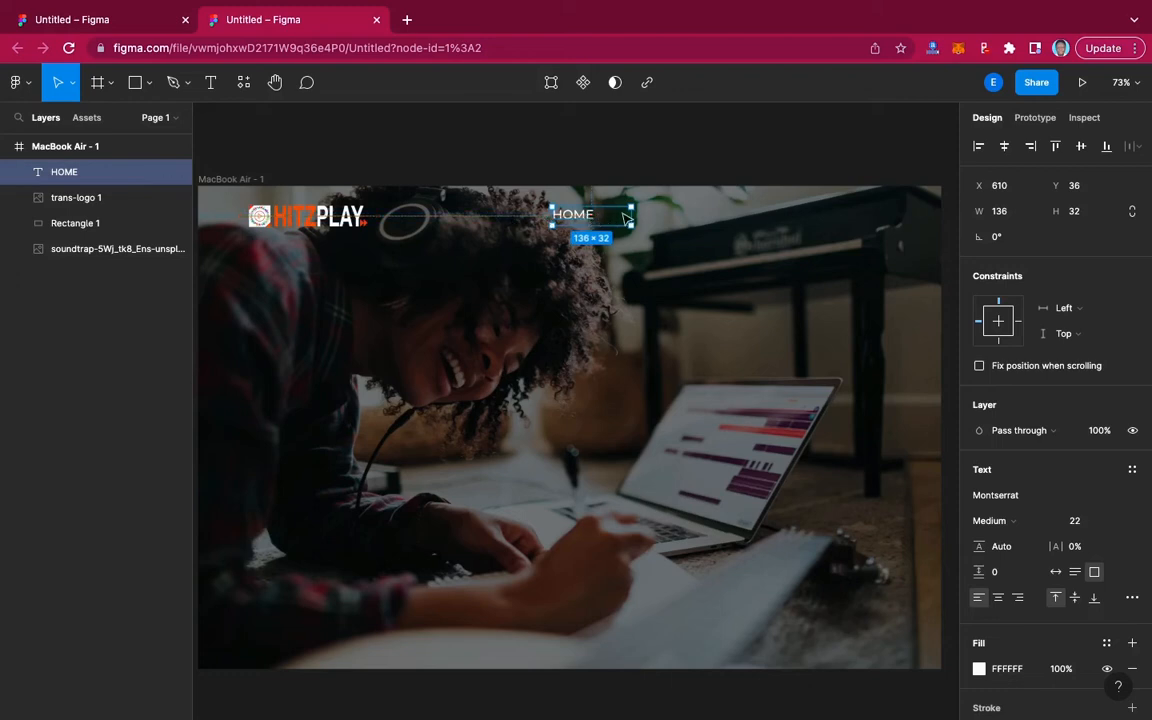
left_click_drag(631, 214, 605, 214)
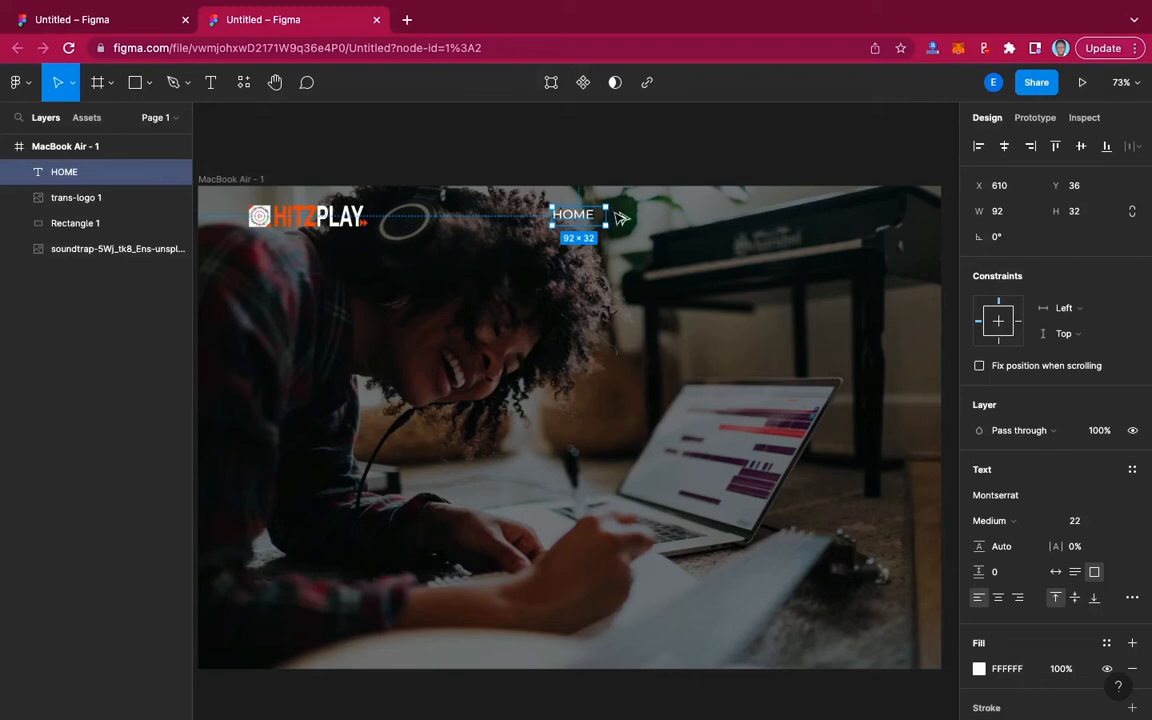
Duplicate the HOME text beside the original at X 724, Y 36 and change the copy to ABOUT
left_click_drag(584, 215, 650, 218)
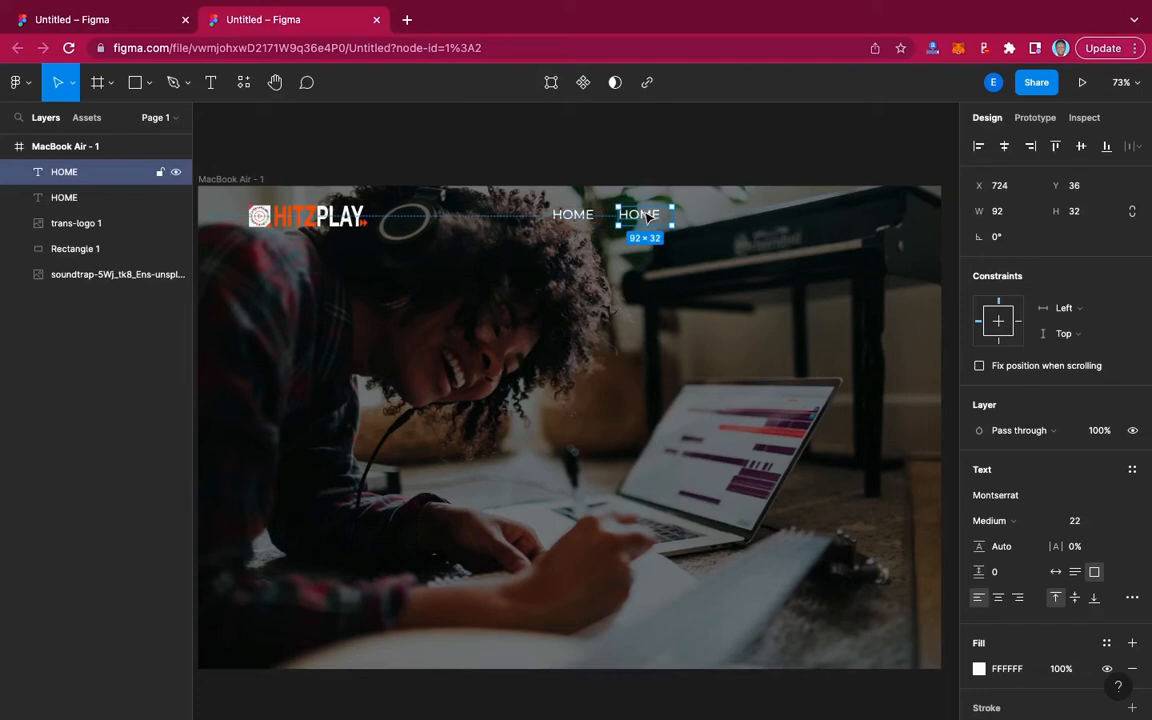
right_click(648, 216)
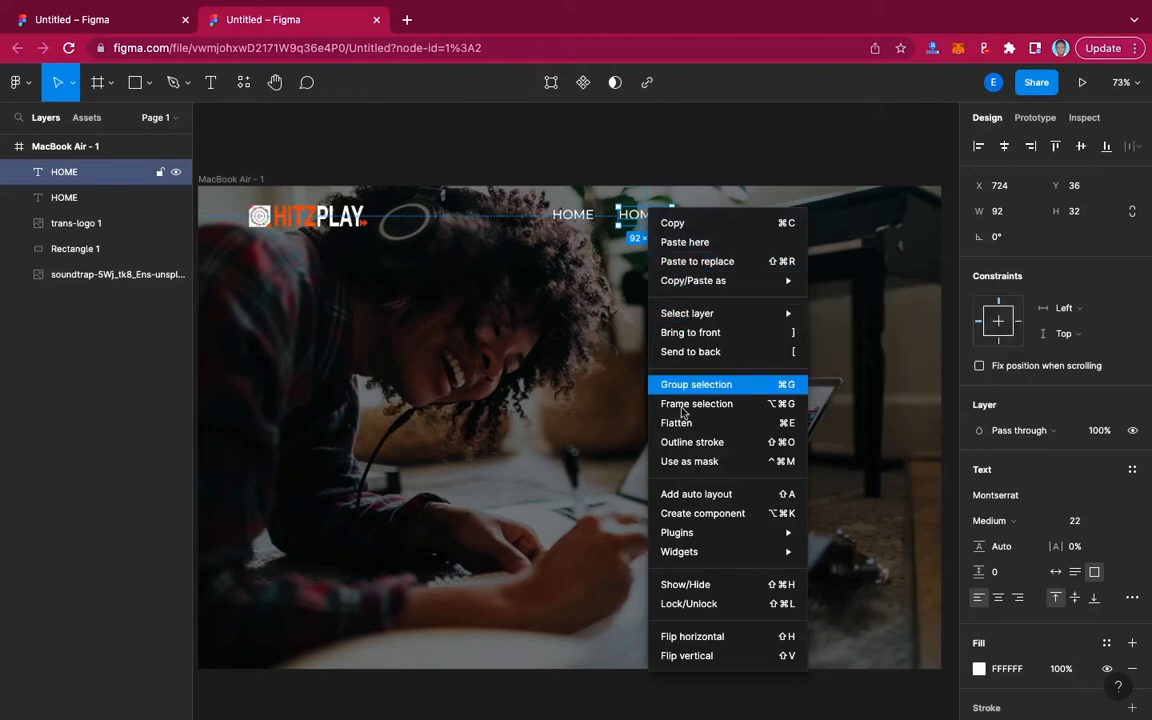
left_click(640, 221)
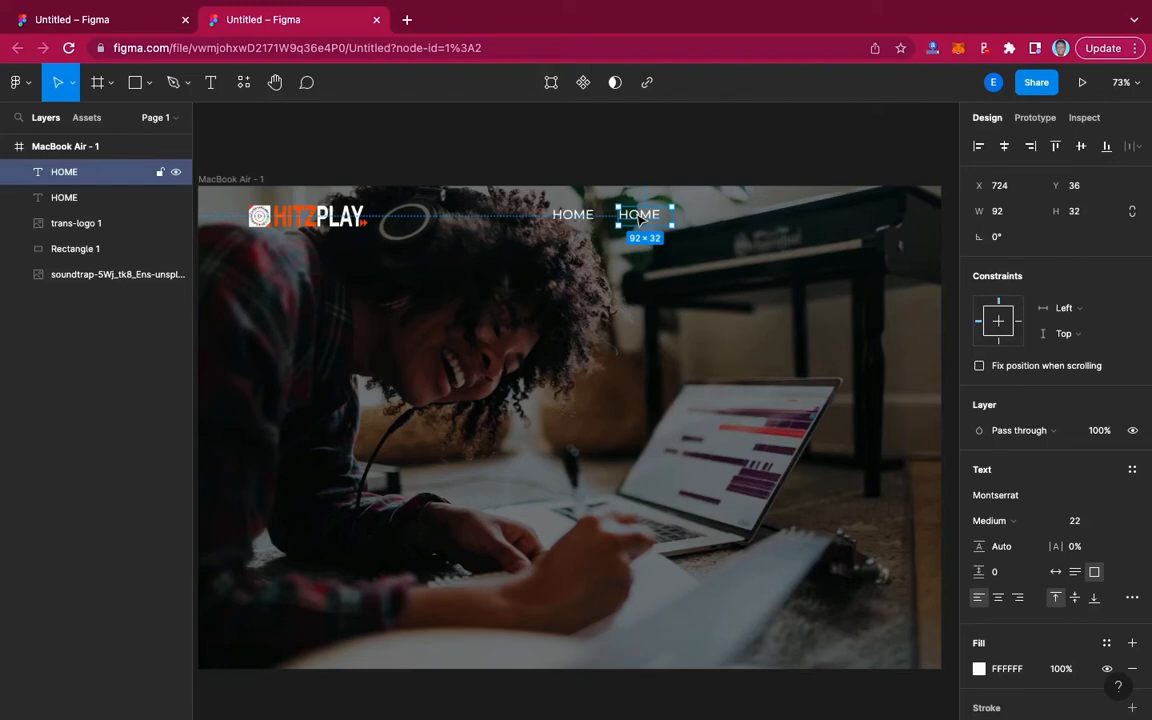
double_click(640, 219)
type("ABOUT")
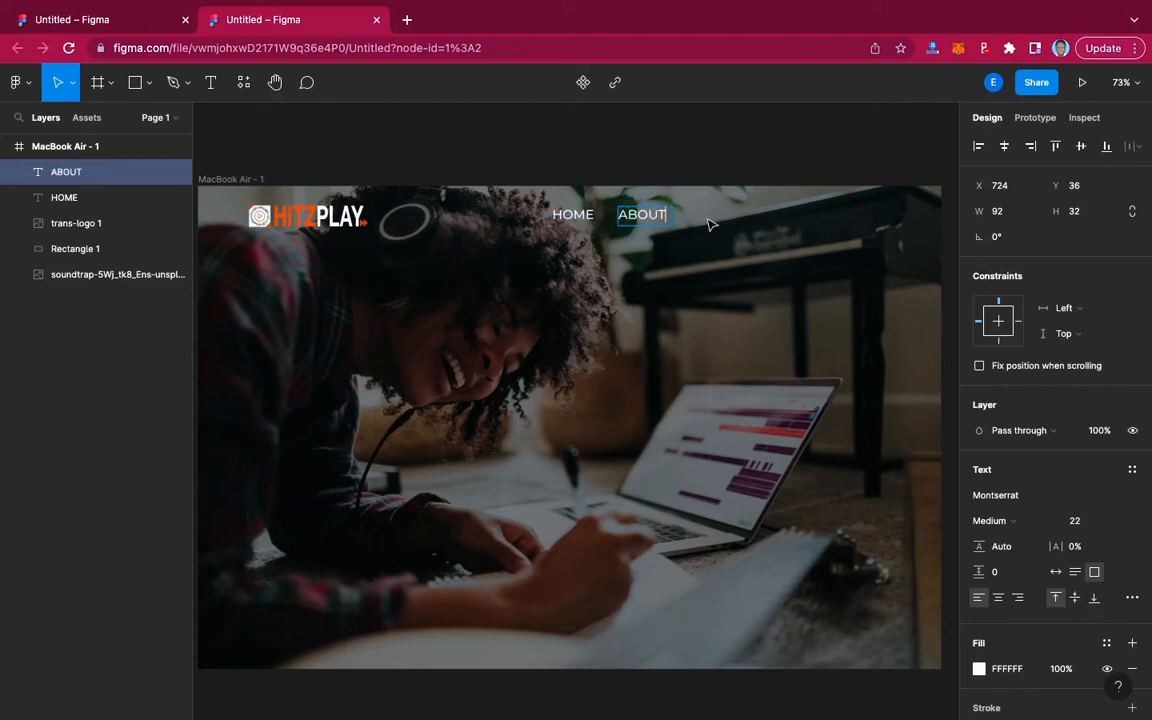
key("Escape")
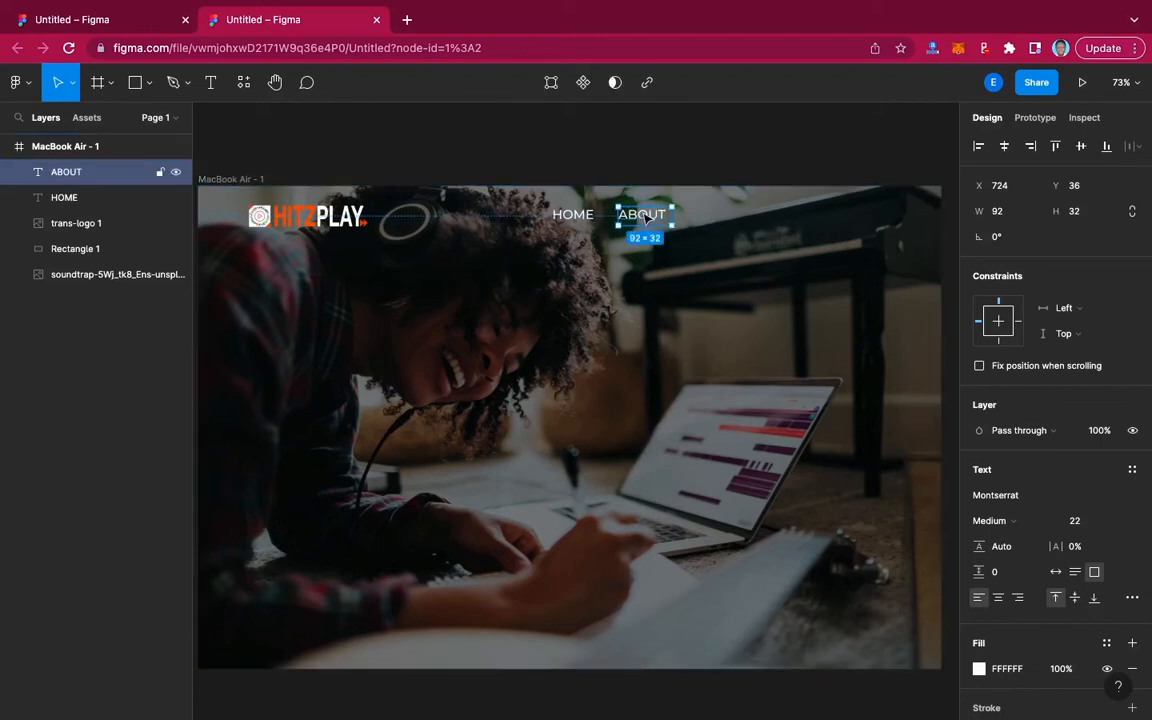
Duplicate ABOUT to X 838, Y 36, change the copy to SERVICES, and widen its box to about 119 to fit one line
left_click_drag(647, 219, 713, 218)
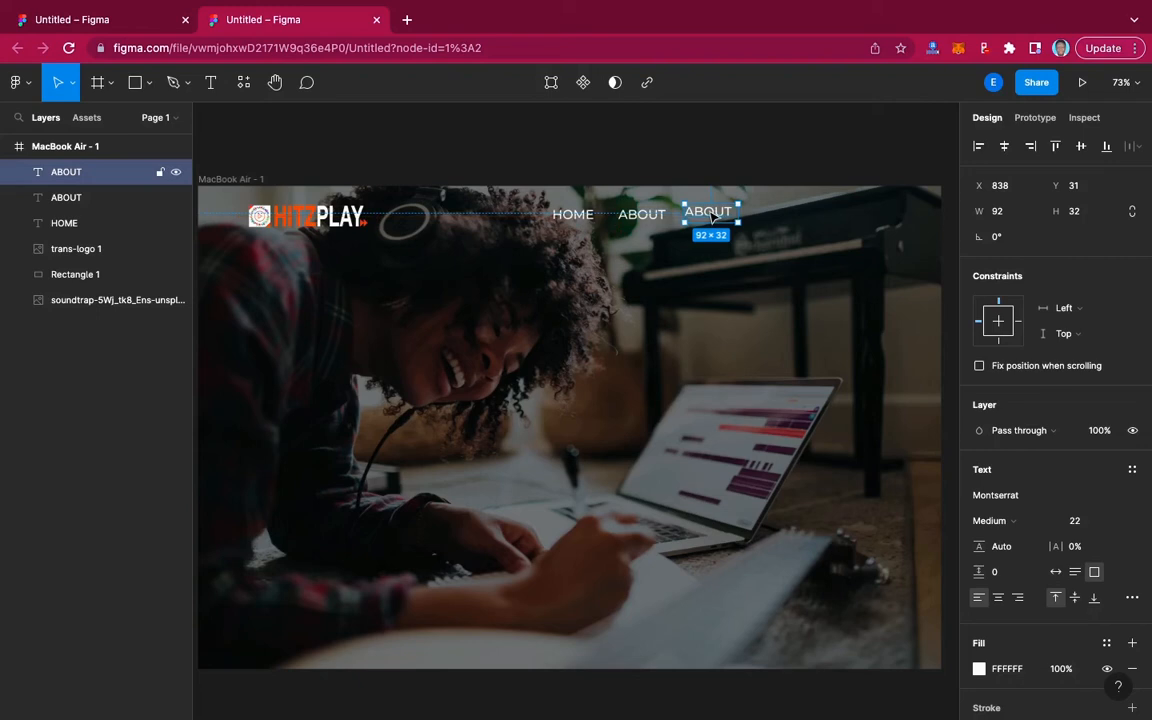
left_click_drag(712, 216, 713, 220)
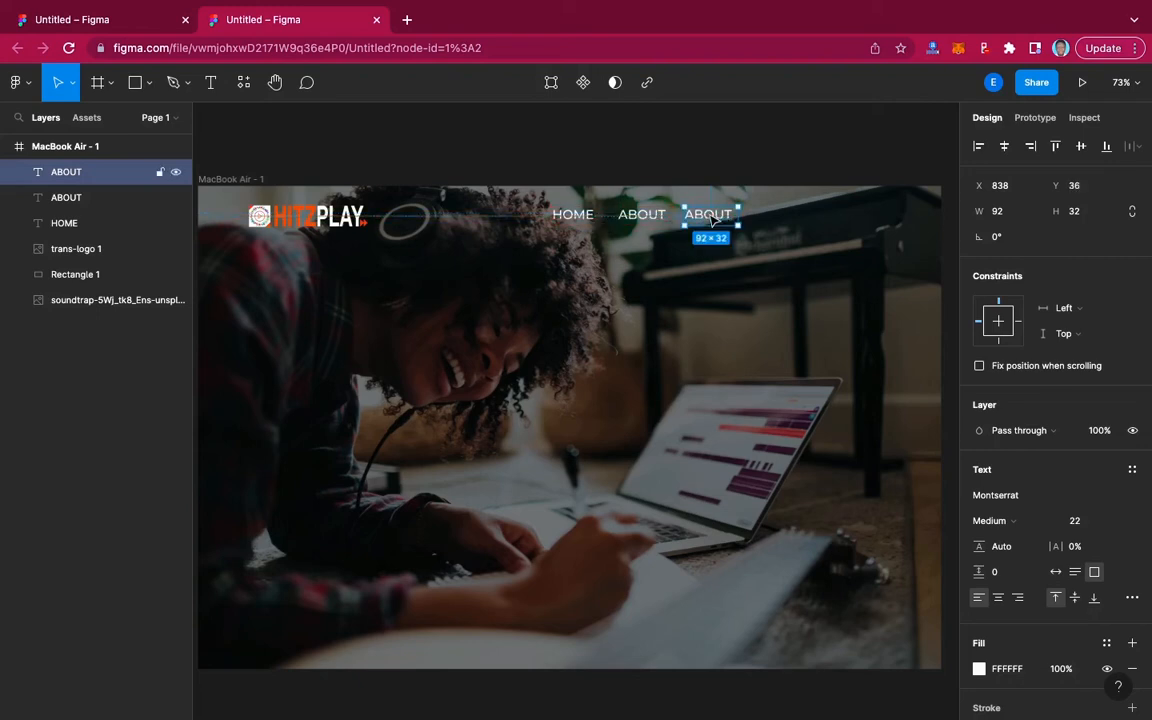
double_click(711, 216)
type("SERVICES")
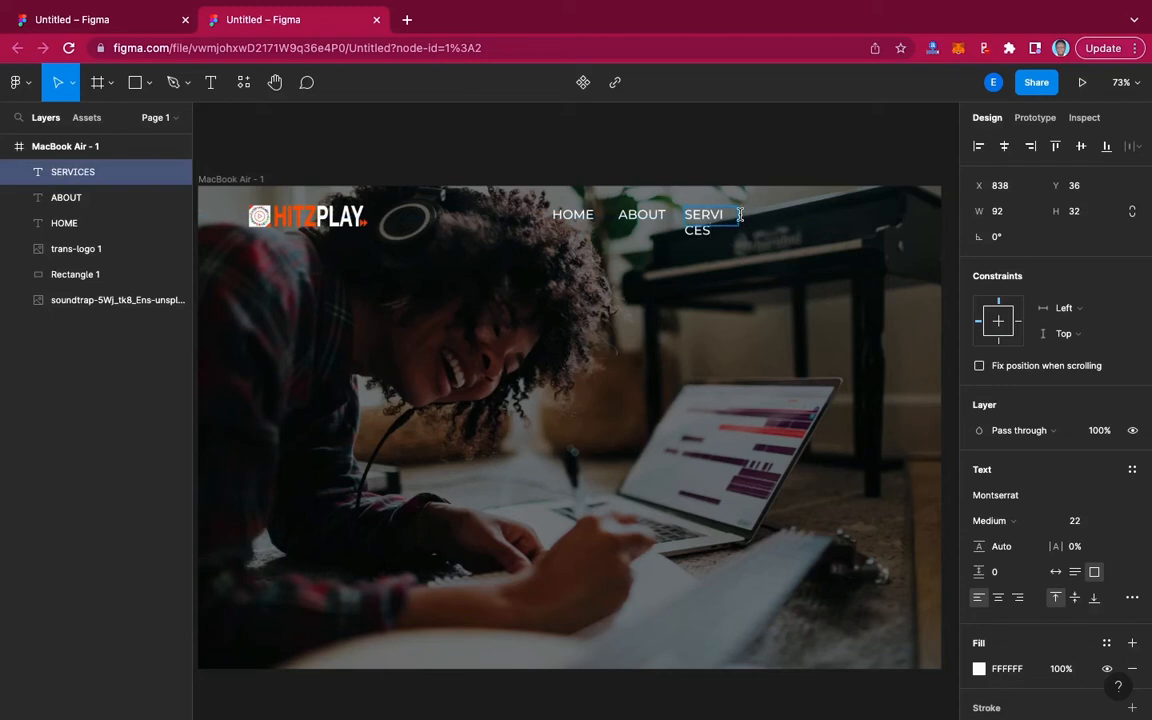
key("Escape")
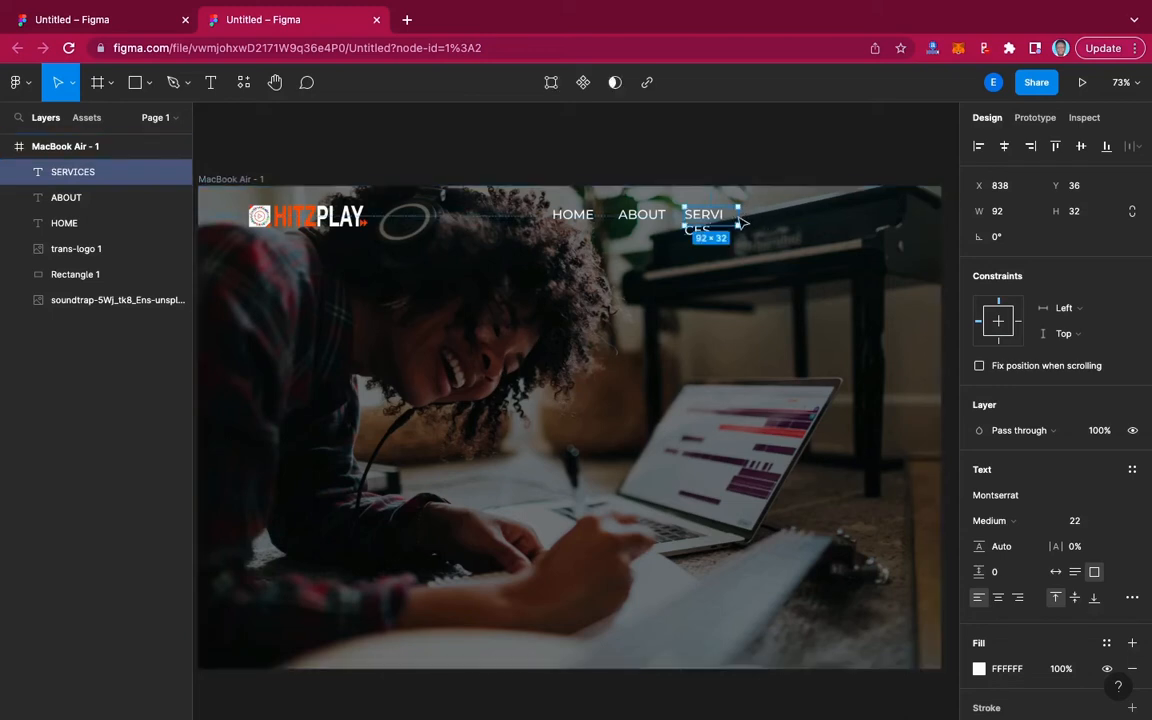
left_click_drag(740, 214, 756, 213)
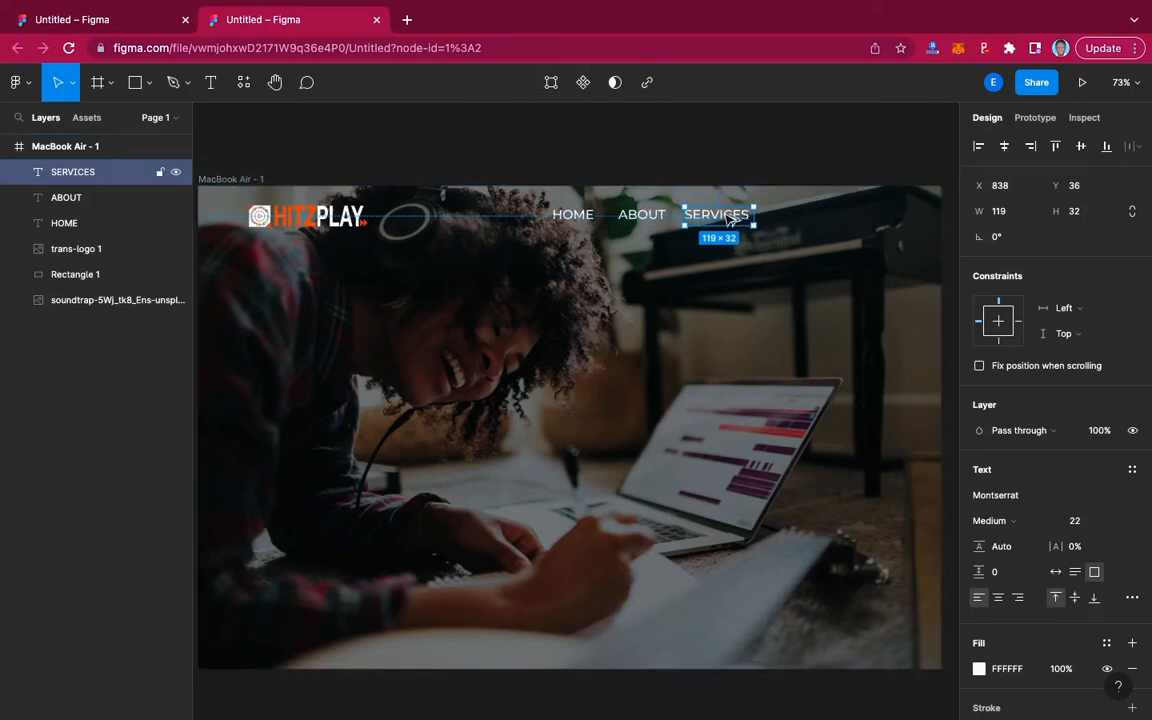
Duplicate SERVICES to X 979, Y 36 and change the copy's text to CONTACT
left_click_drag(728, 221, 815, 220)
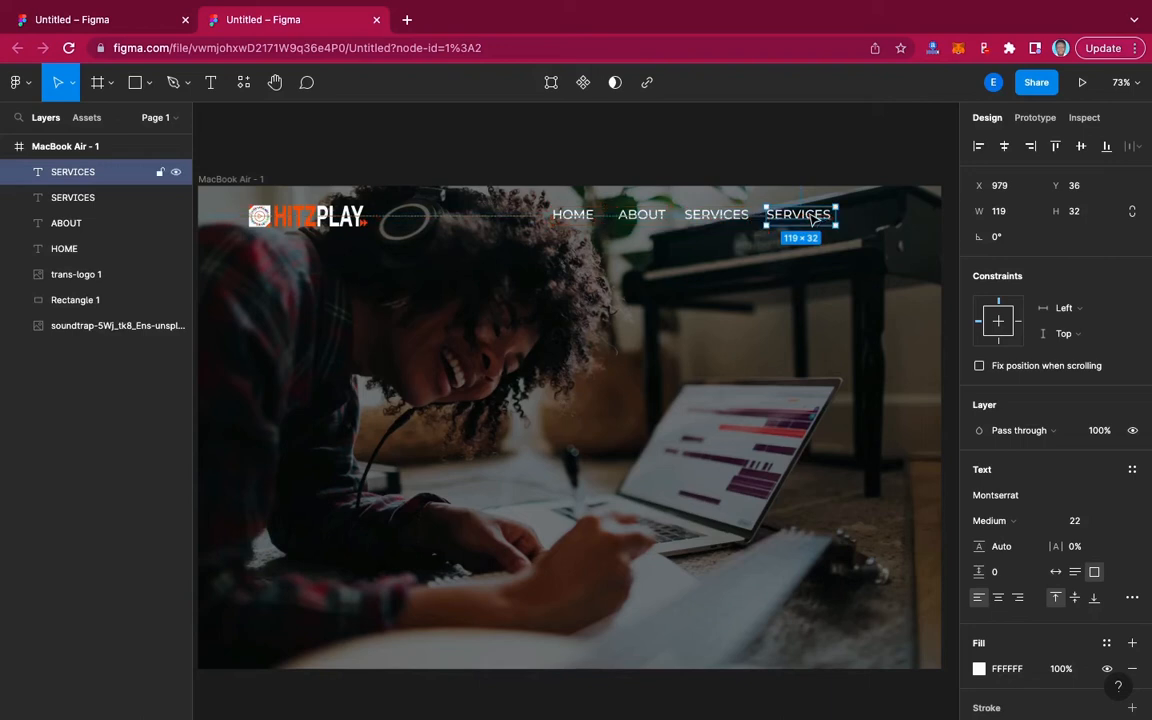
double_click(809, 214)
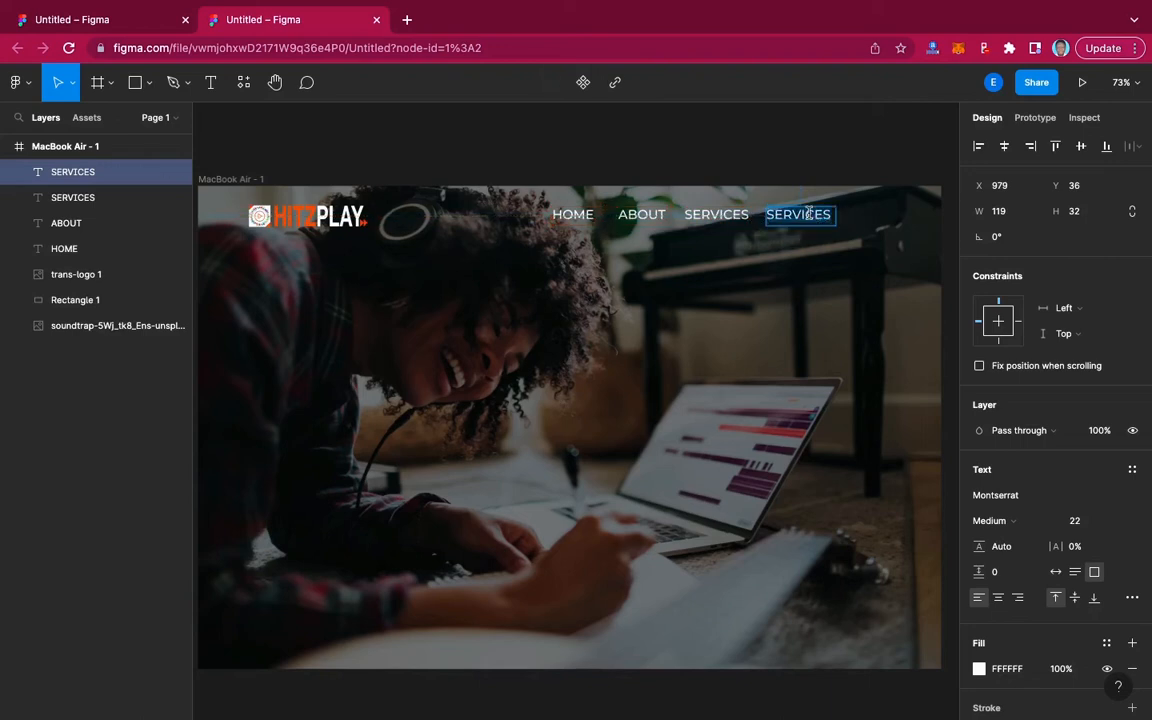
type("CONTACT")
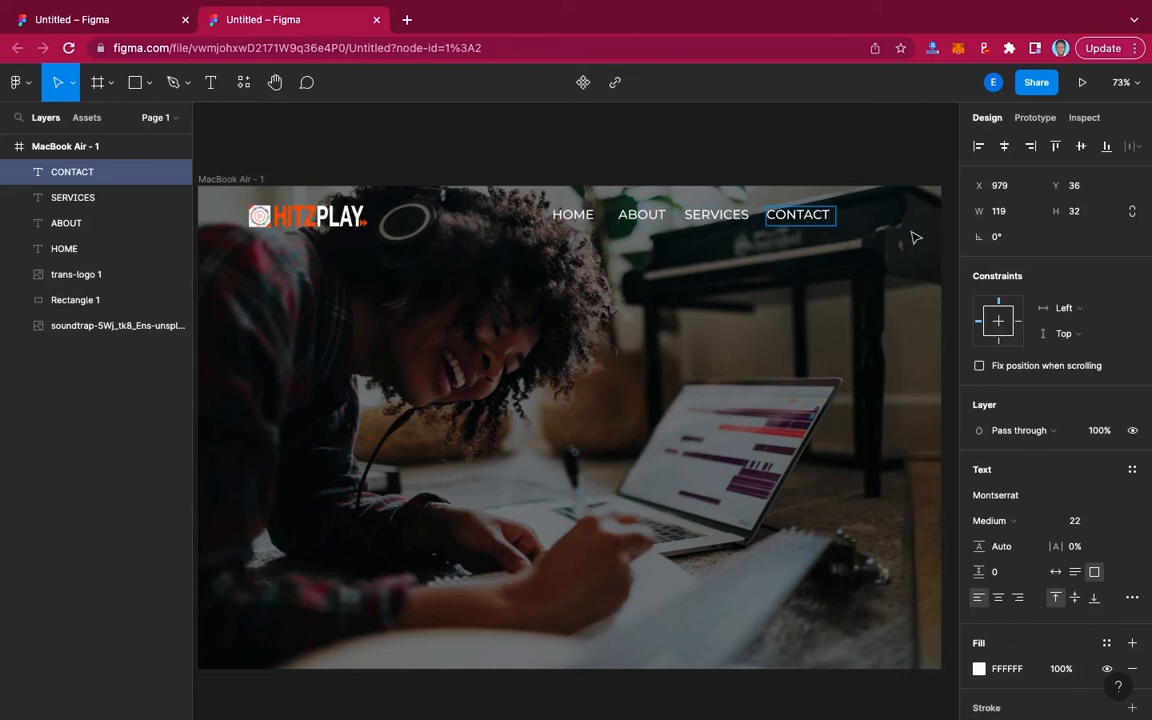
key("Escape")
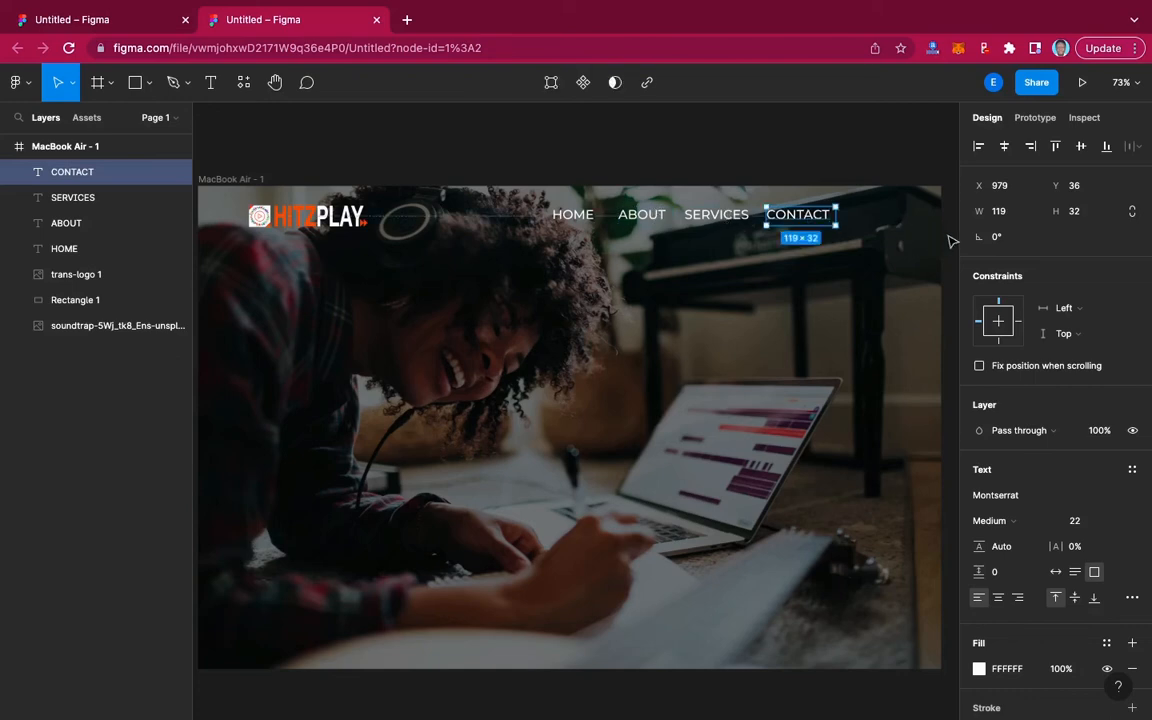
left_click(952, 241)
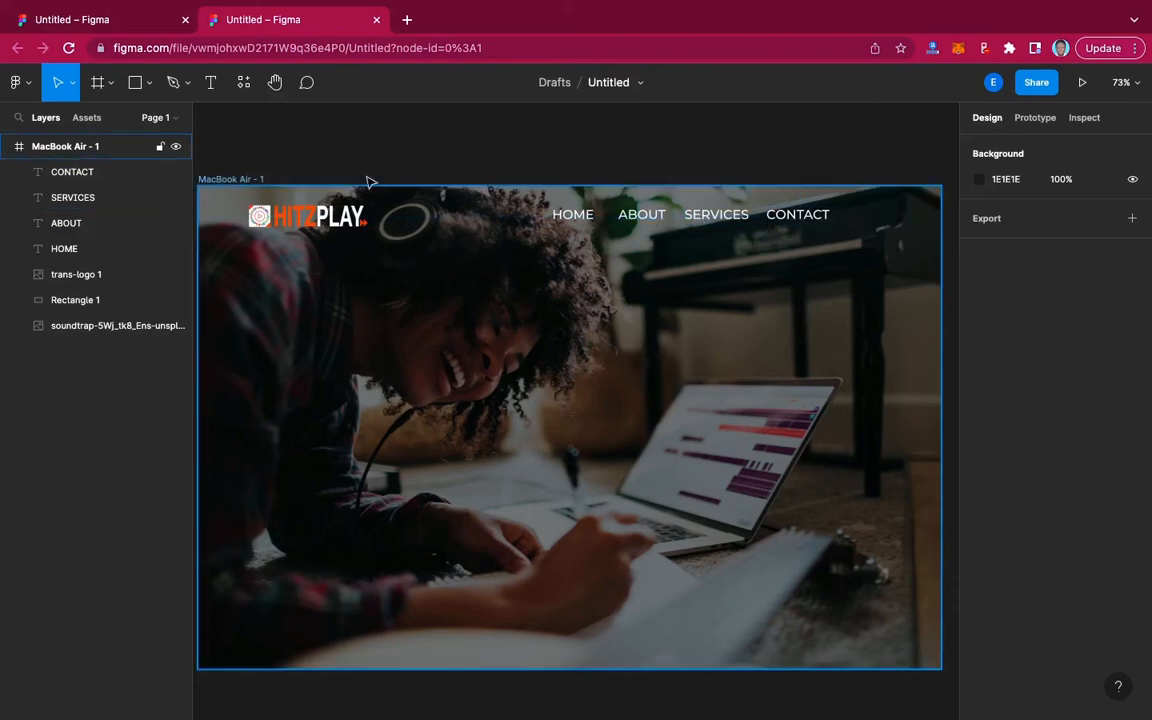
Compare with the finished reference design, and shift the HOME, ABOUT, SERVICES and CONTACT texts together about 25 to the left, keeping Y 36
left_click(110, 22)
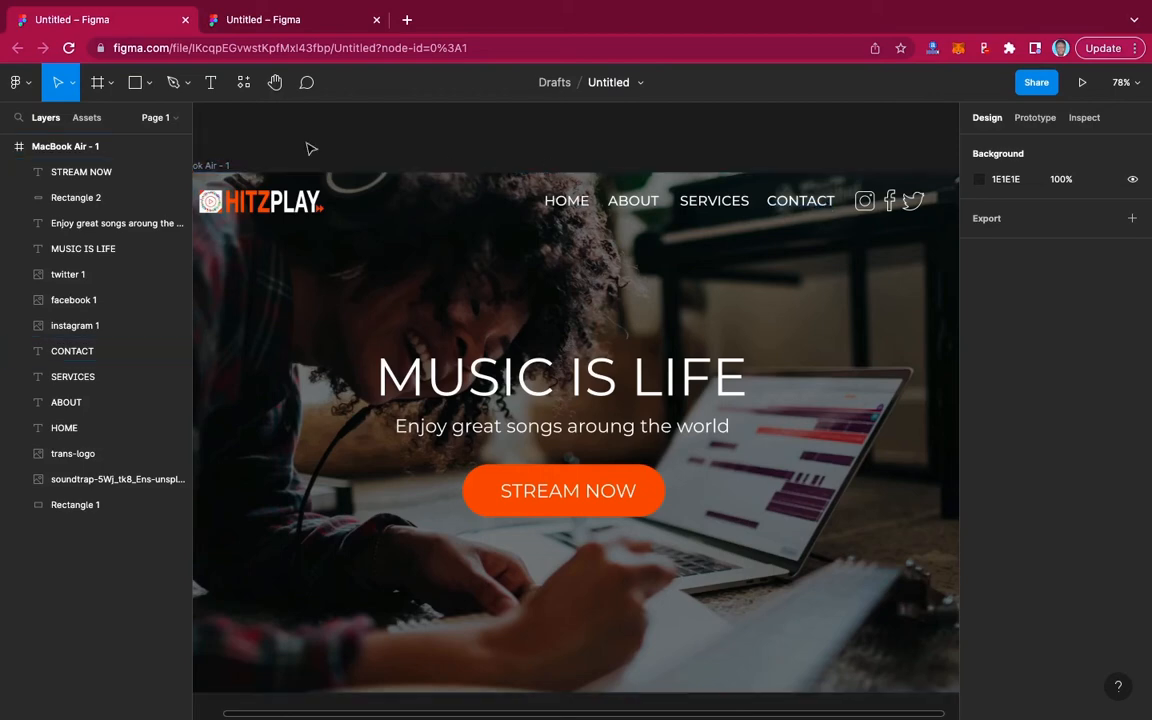
left_click(275, 26)
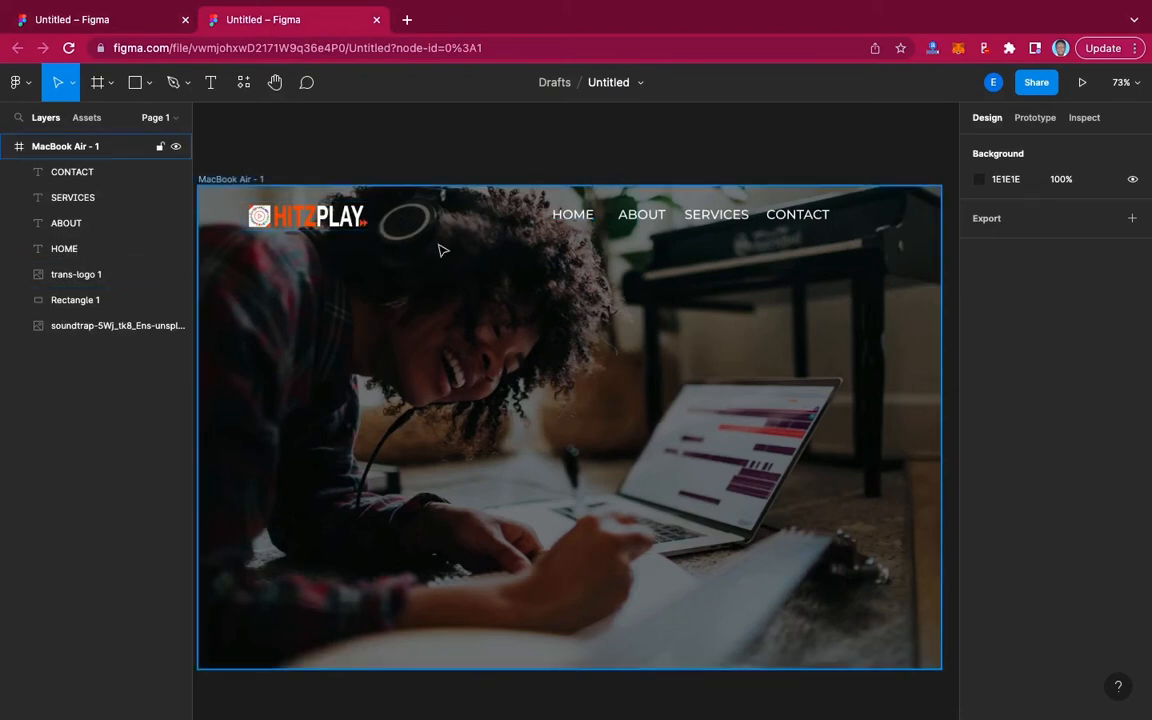
left_click(116, 178)
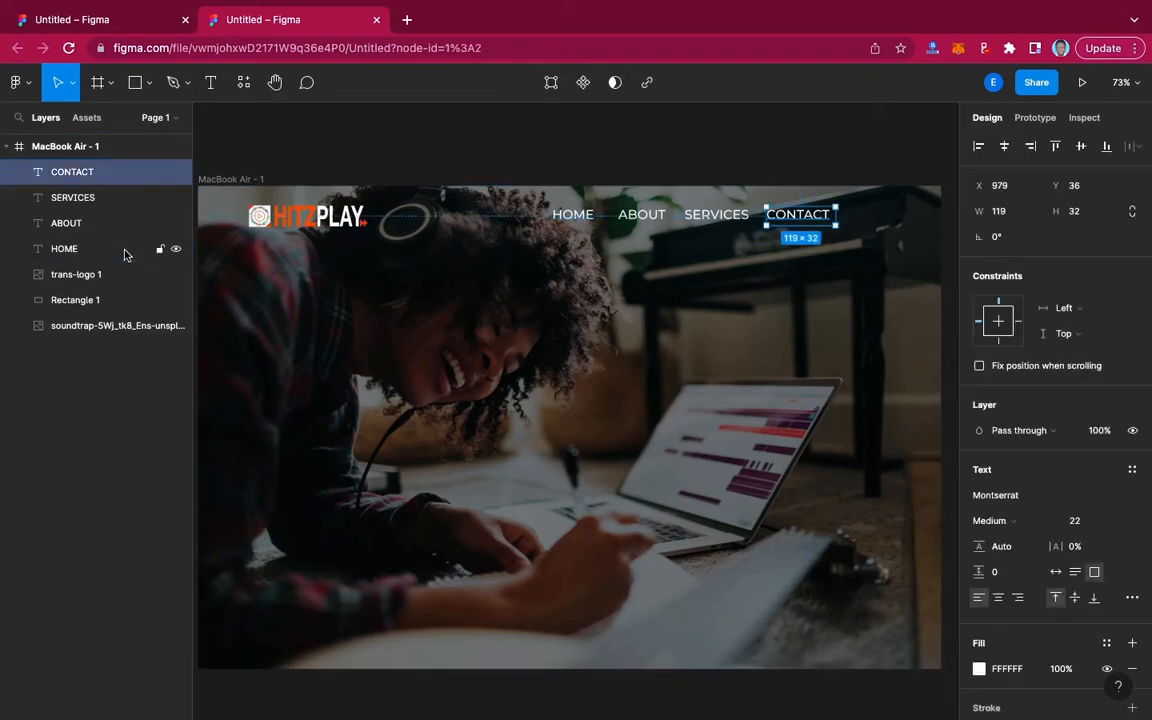
left_click(125, 250, "shift")
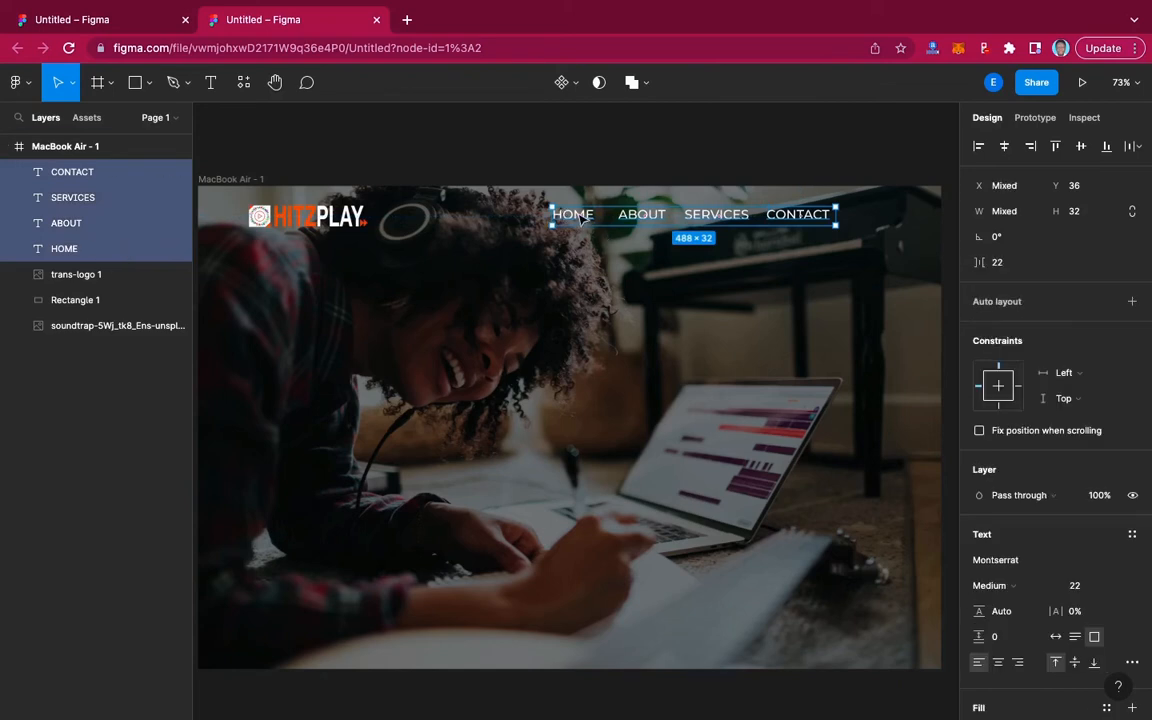
left_click_drag(575, 220, 567, 218)
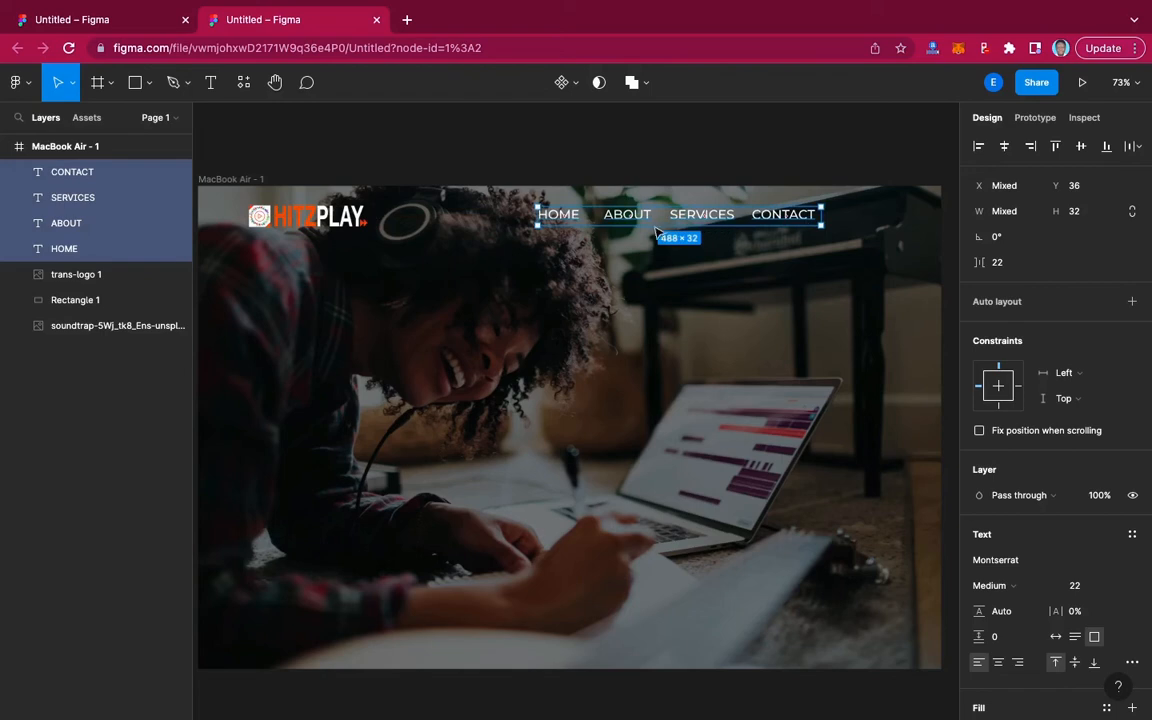
left_click(487, 166)
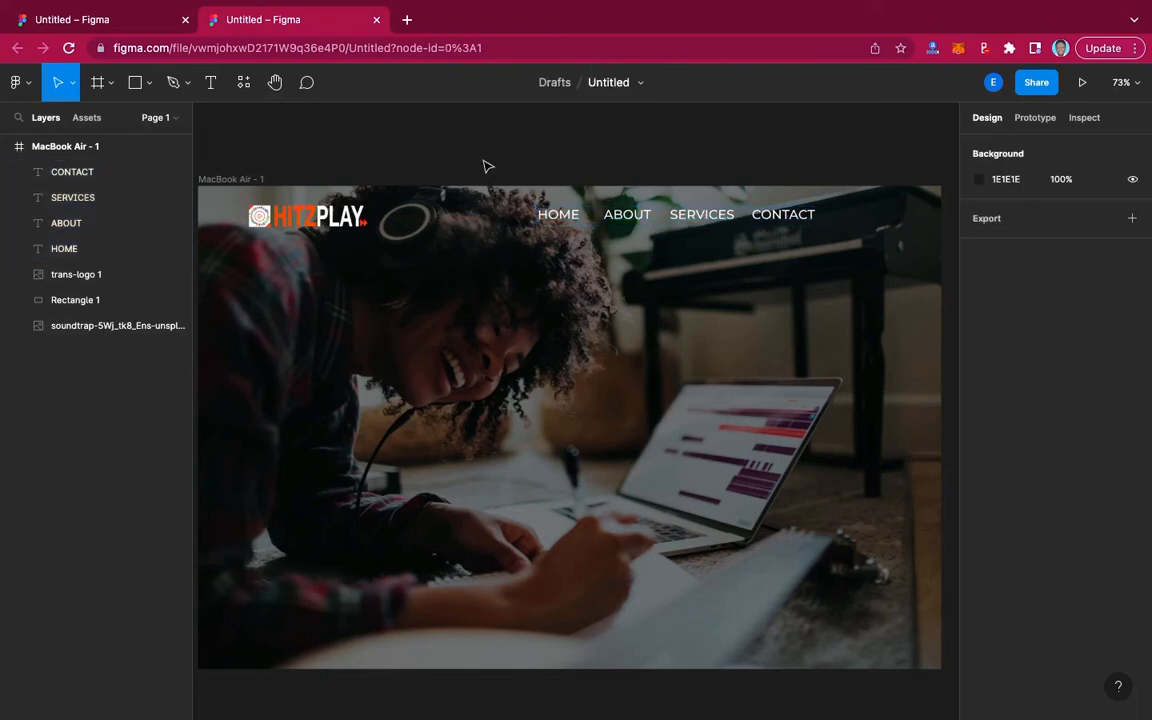
Move ABOUT, SERVICES and CONTACT together to the left, closer to HOME, keeping them at Y 36
left_click(629, 218)
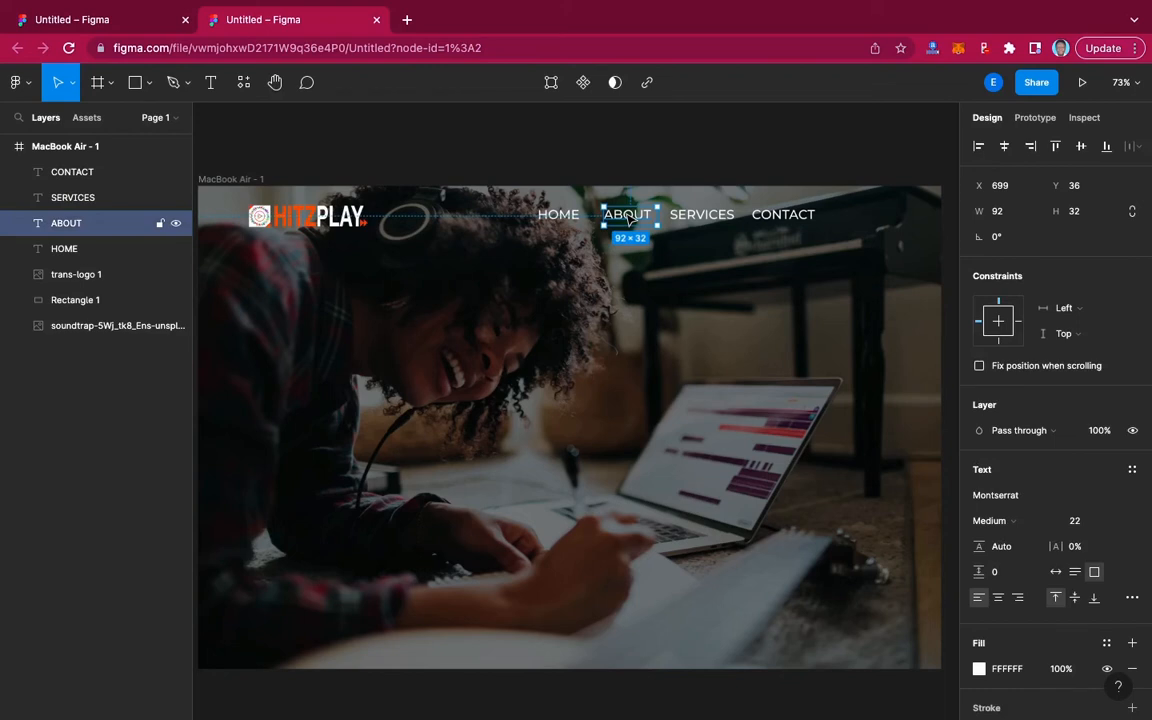
left_click(688, 217)
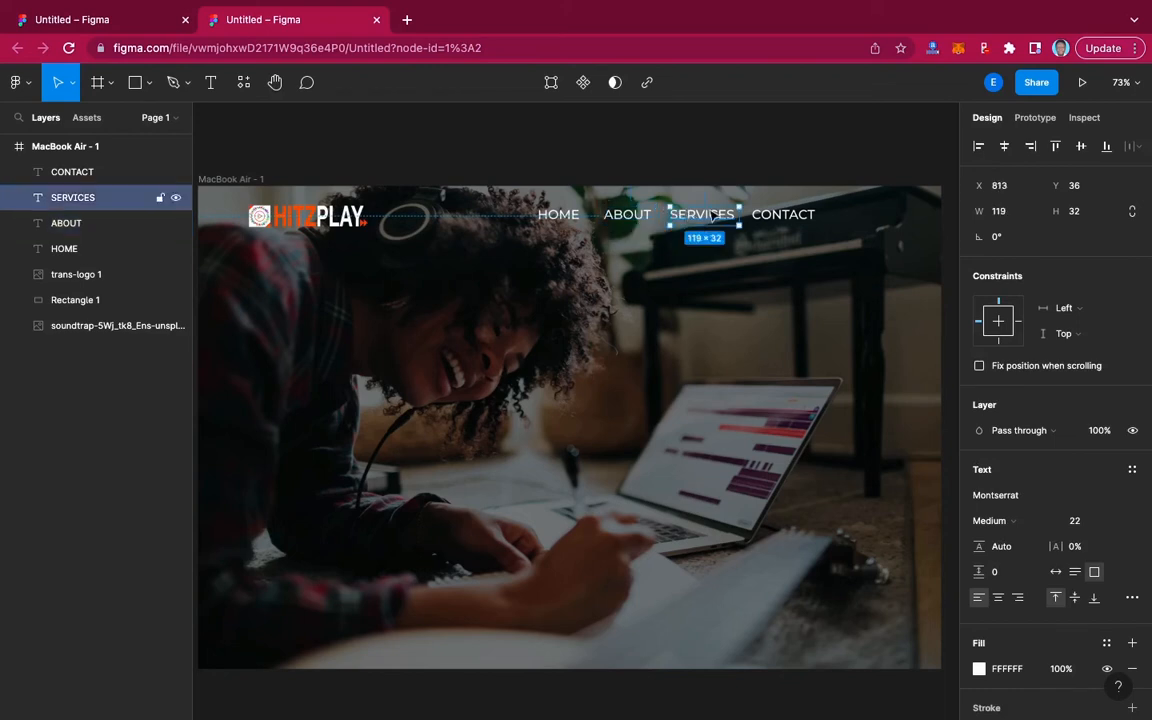
left_click(103, 226, "shift")
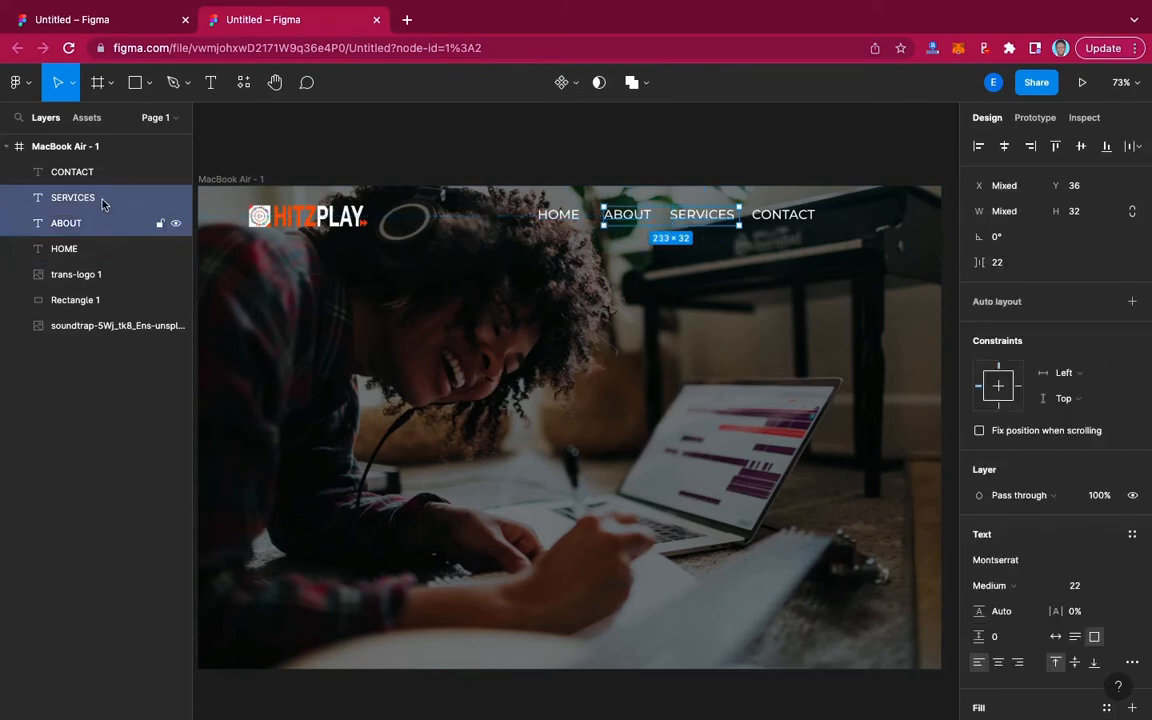
left_click(97, 168, "shift")
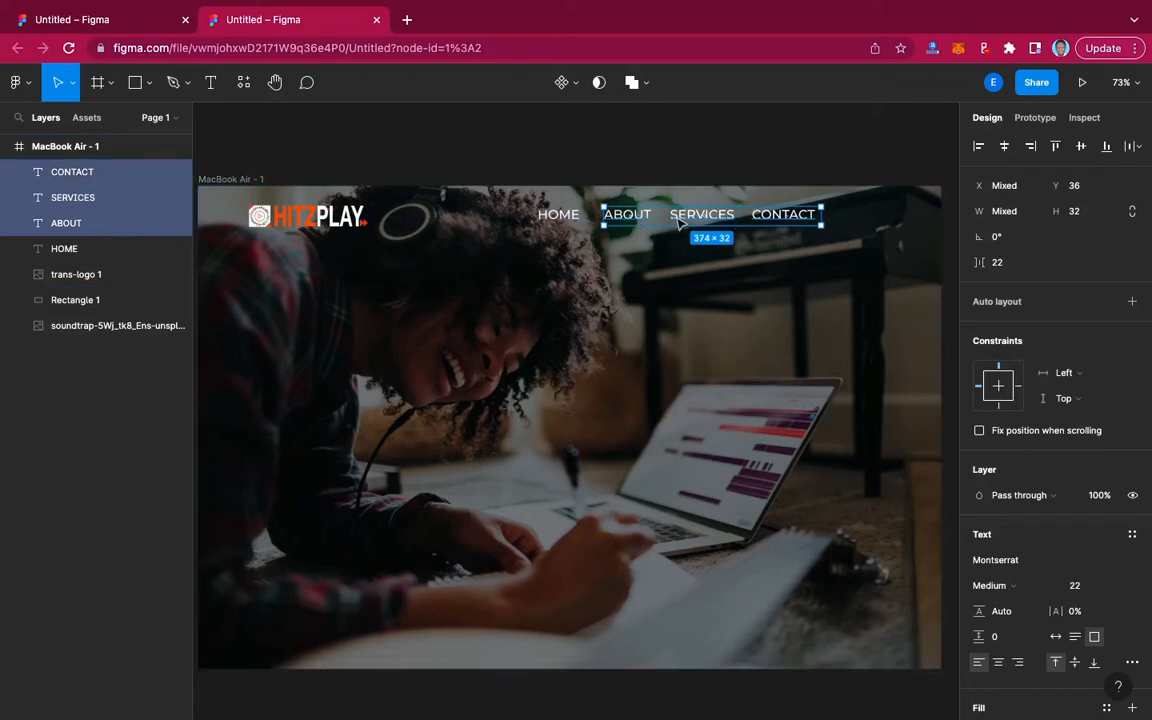
left_click_drag(676, 224, 670, 224)
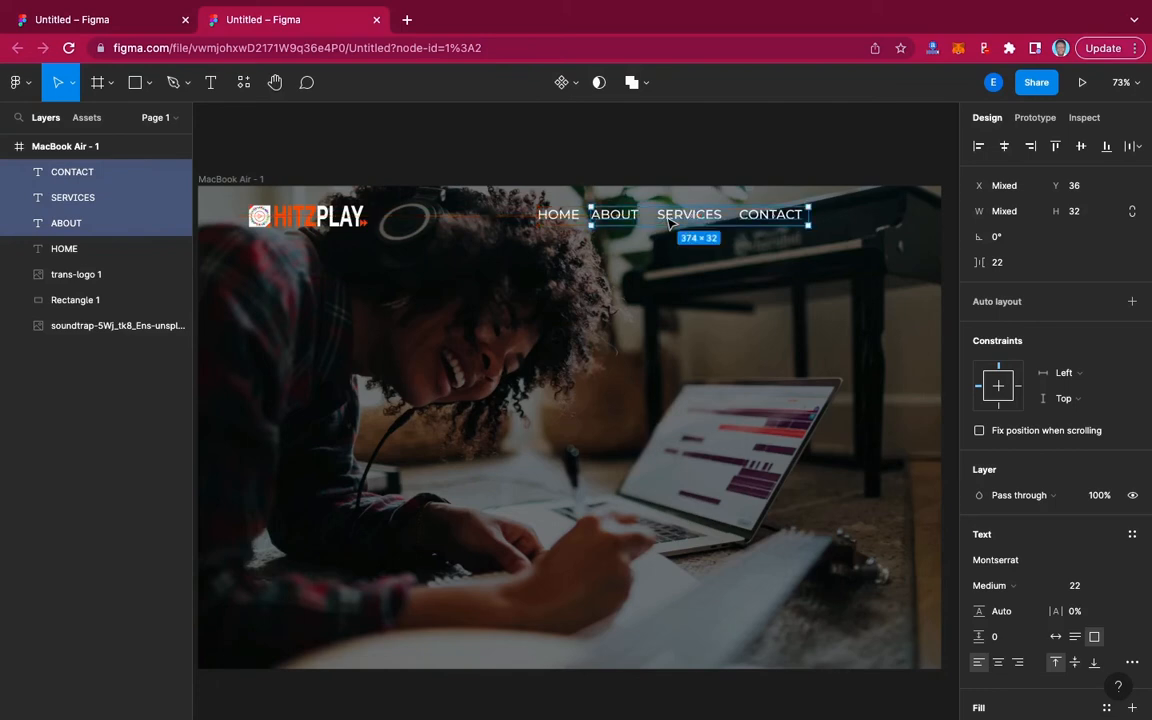
left_click(863, 135)
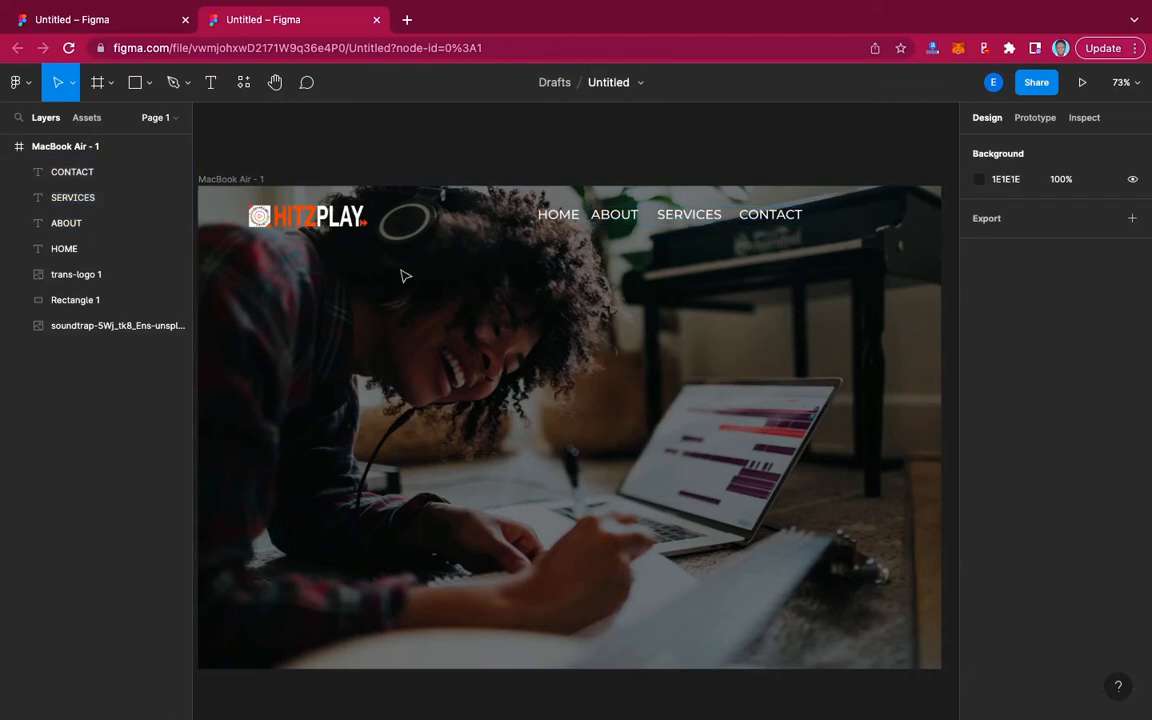
Shift ABOUT, SERVICES and CONTACT together slightly to the right to even out the spacing after HOME
left_click(108, 180)
left_click(108, 197, "shift")
left_click(108, 222, "shift")
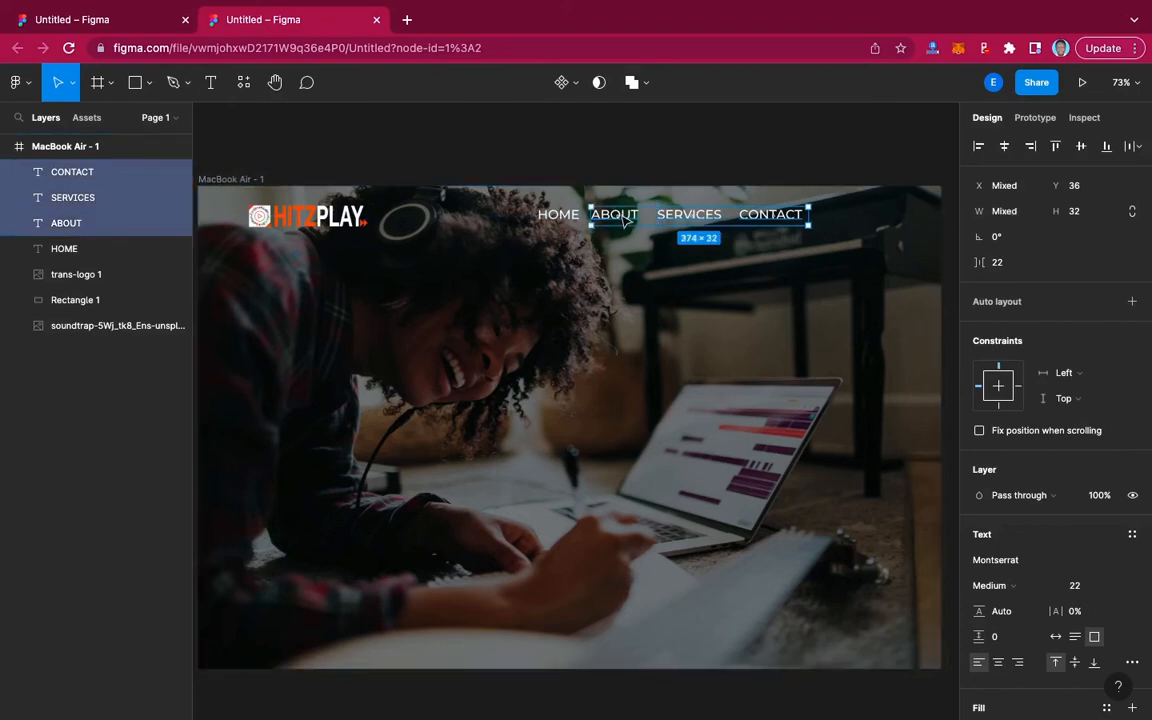
left_click_drag(625, 221, 631, 220)
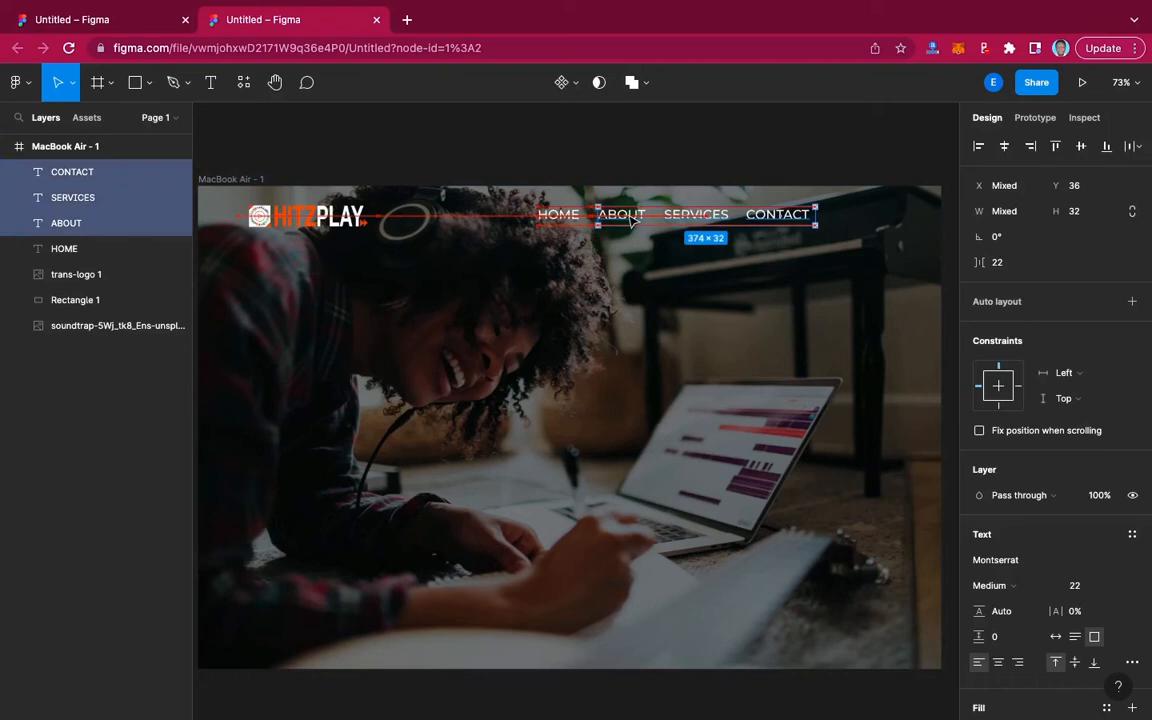
left_click(760, 153)
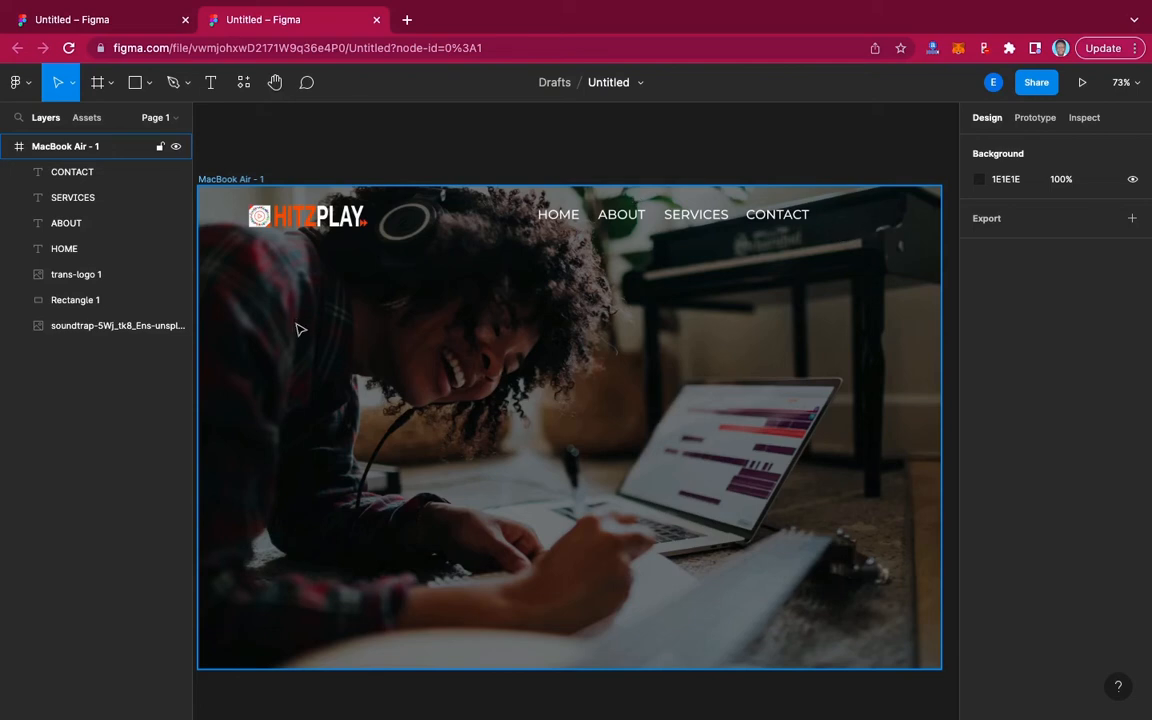
Take the browser out of full screen and select facebook.png in the Figma folder in Finder
mouse_move(84, 8)
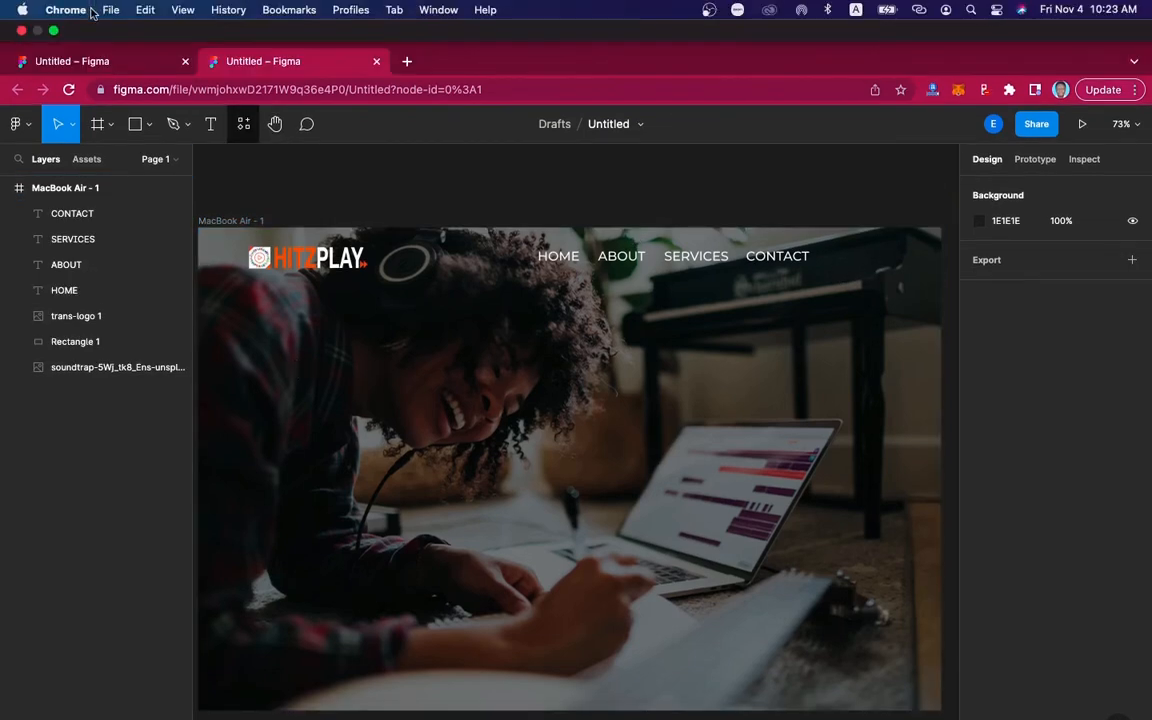
left_click(53, 32)
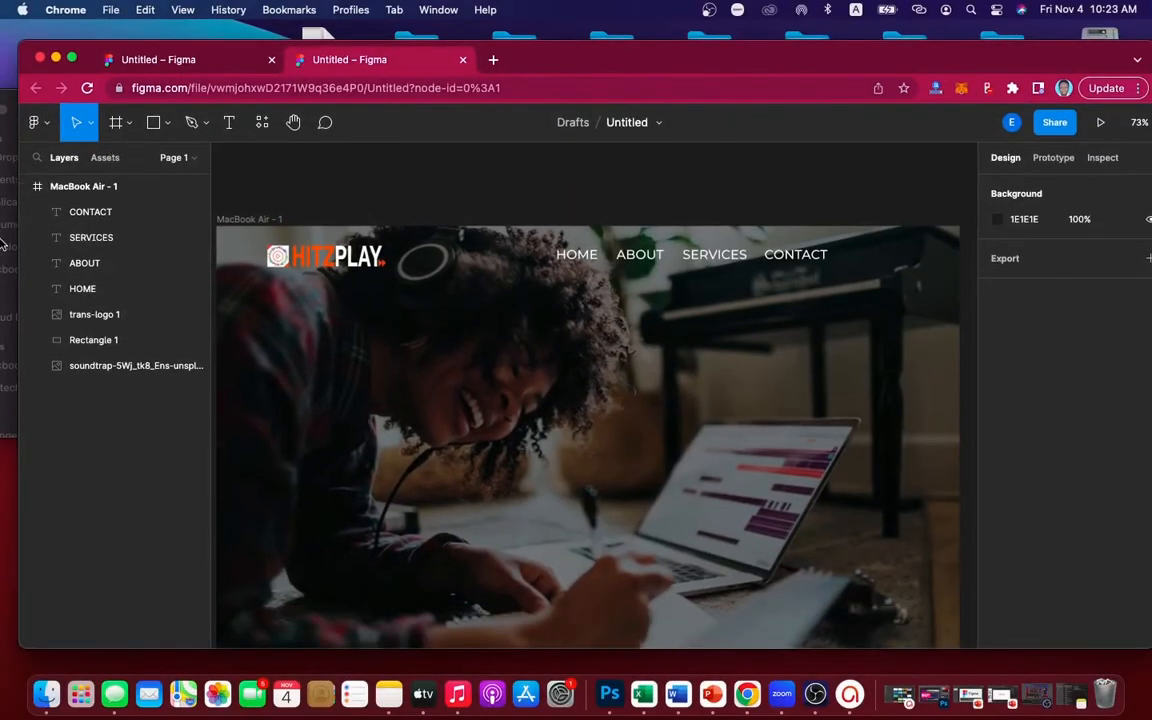
left_click(7, 418)
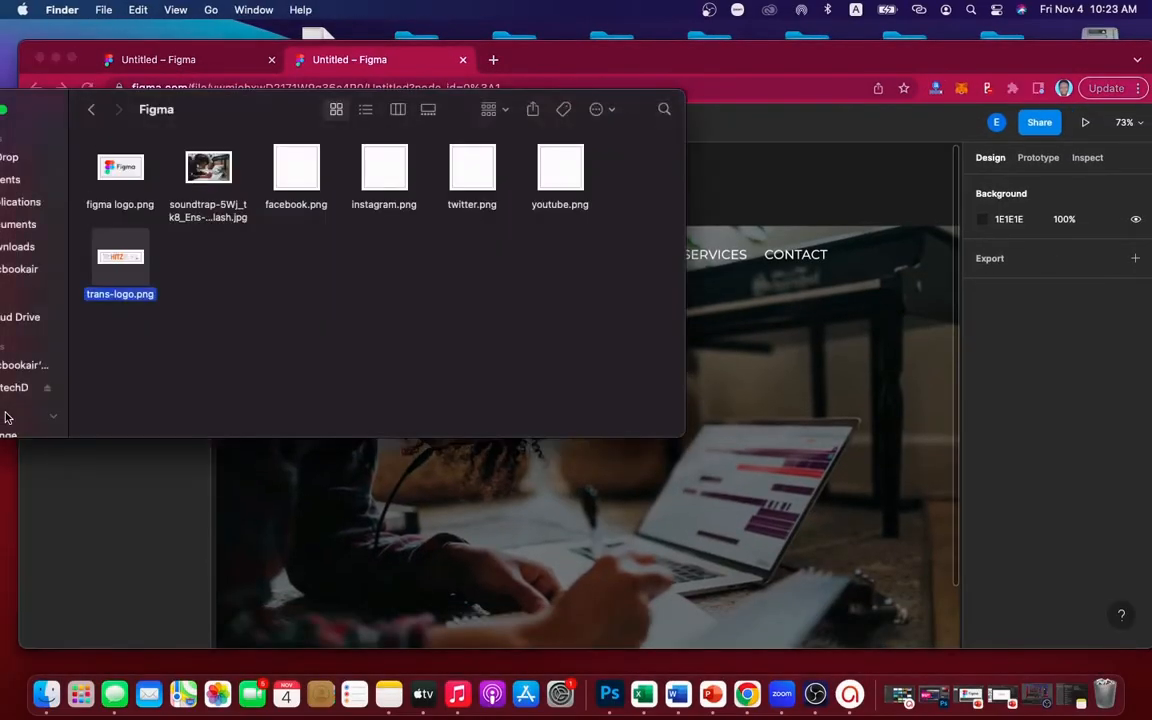
left_click(293, 177)
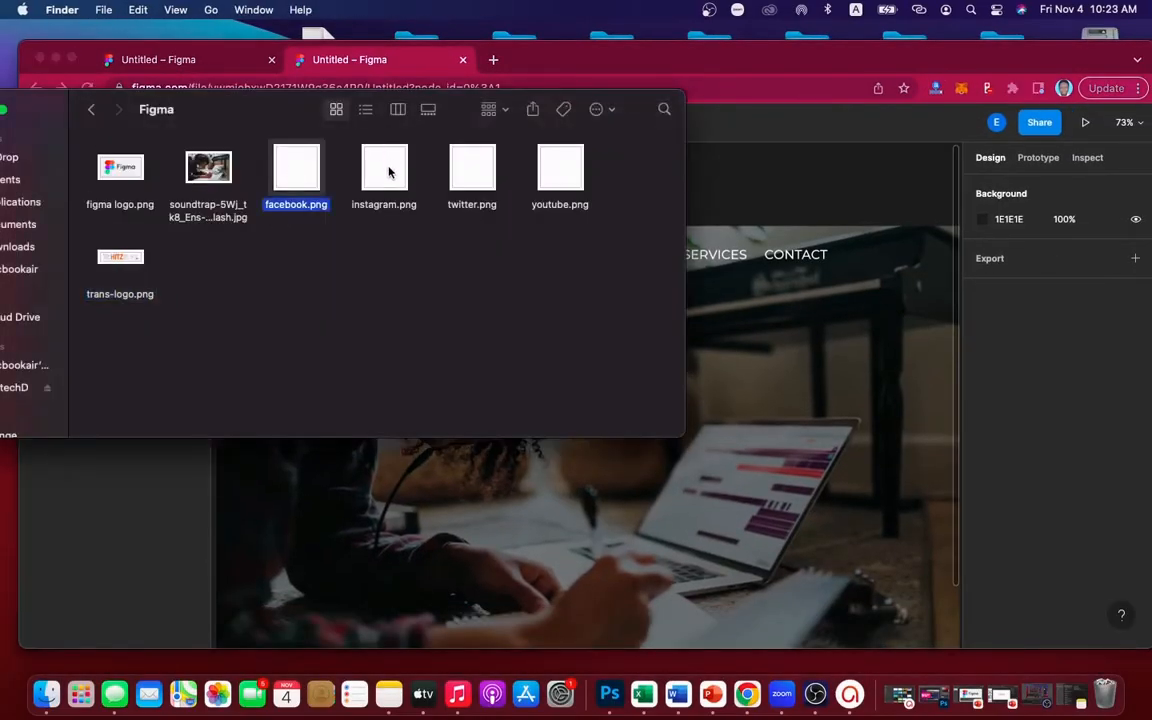
Import facebook.png, instagram.png and twitter.png from Finder into the finished reference design file
left_click(218, 62)
left_click(218, 60)
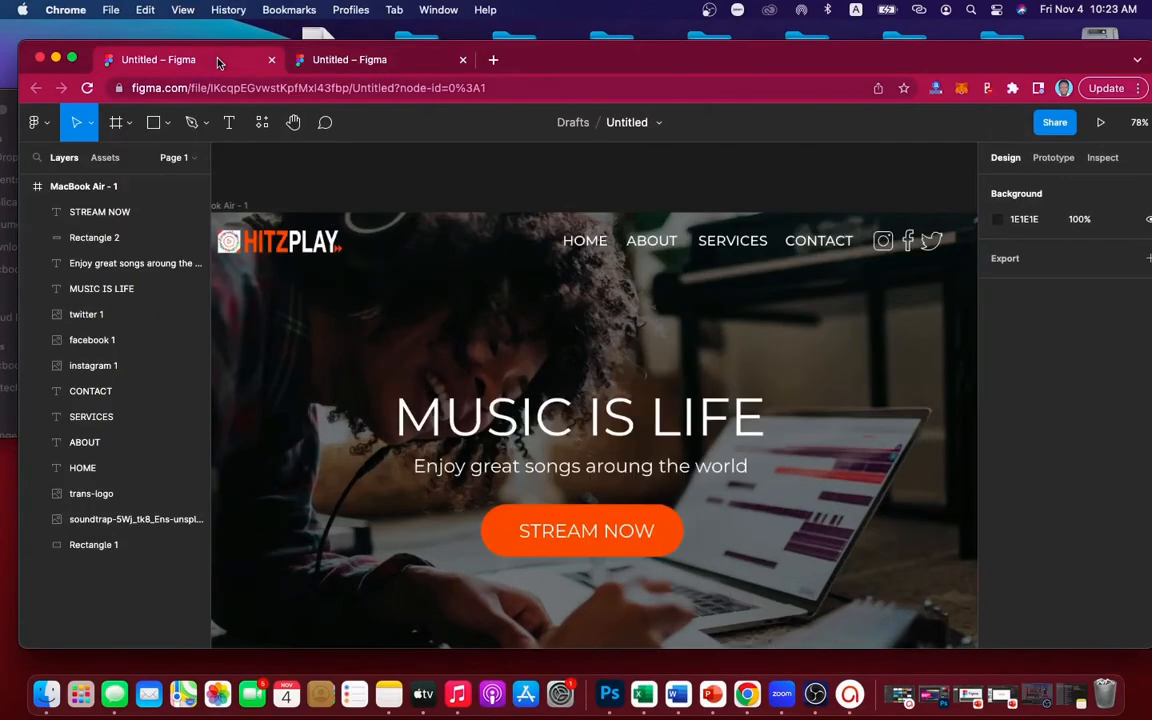
left_click(12, 103)
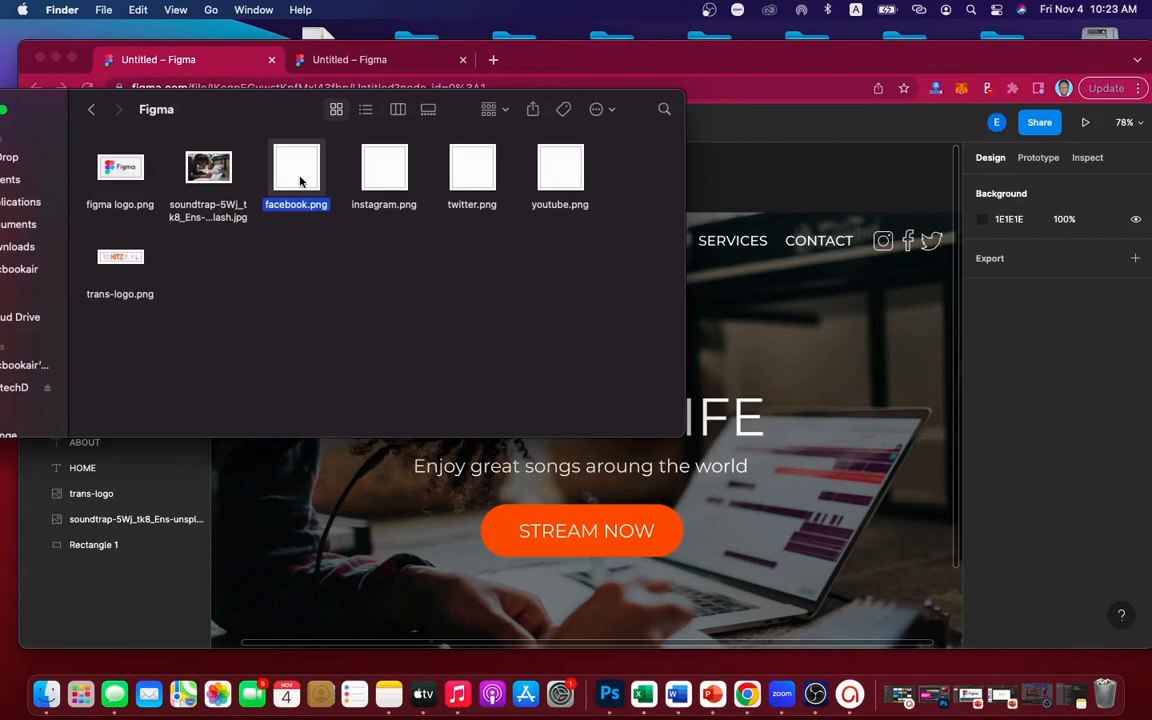
left_click(380, 166, "super")
left_click(471, 177, "super")
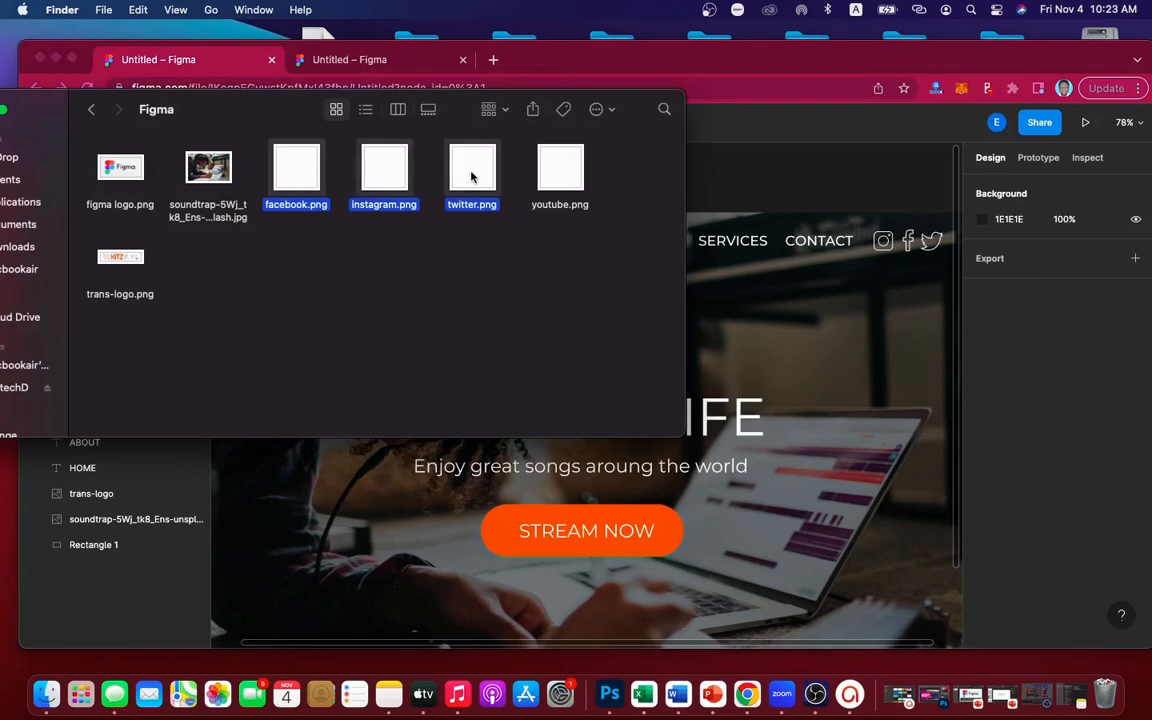
left_click_drag(471, 177, 866, 507)
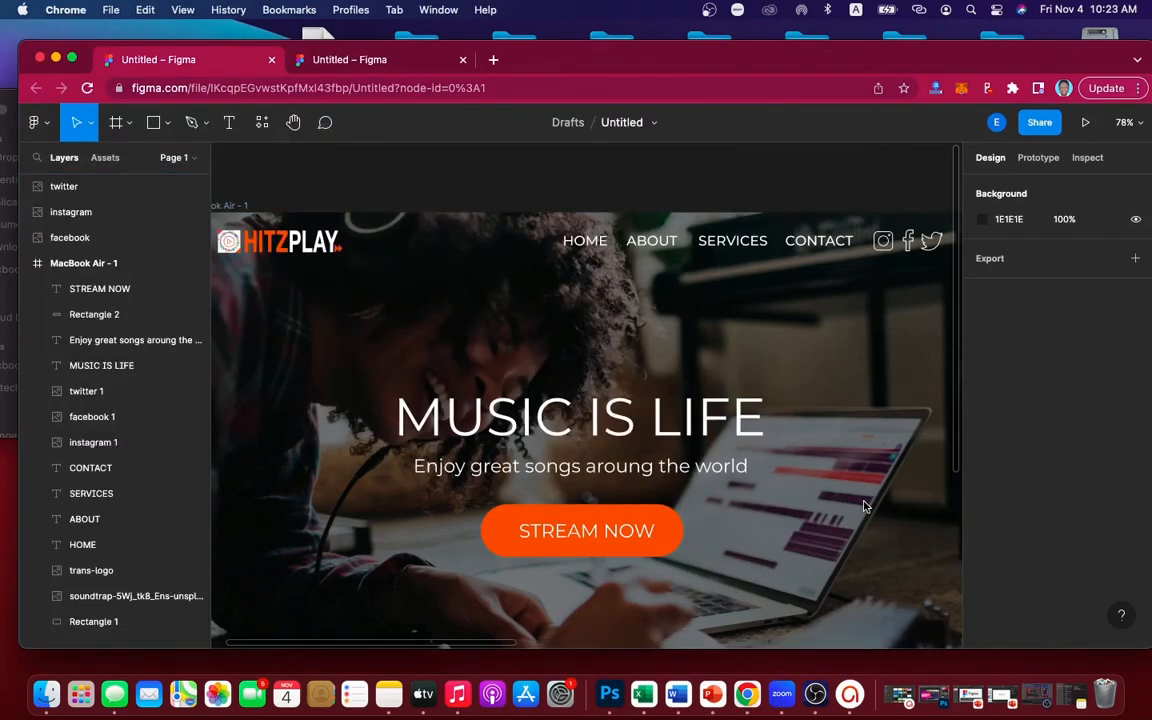
Return to the new design file and import only facebook.png from Finder into the MacBook Air frame
left_click(404, 57)
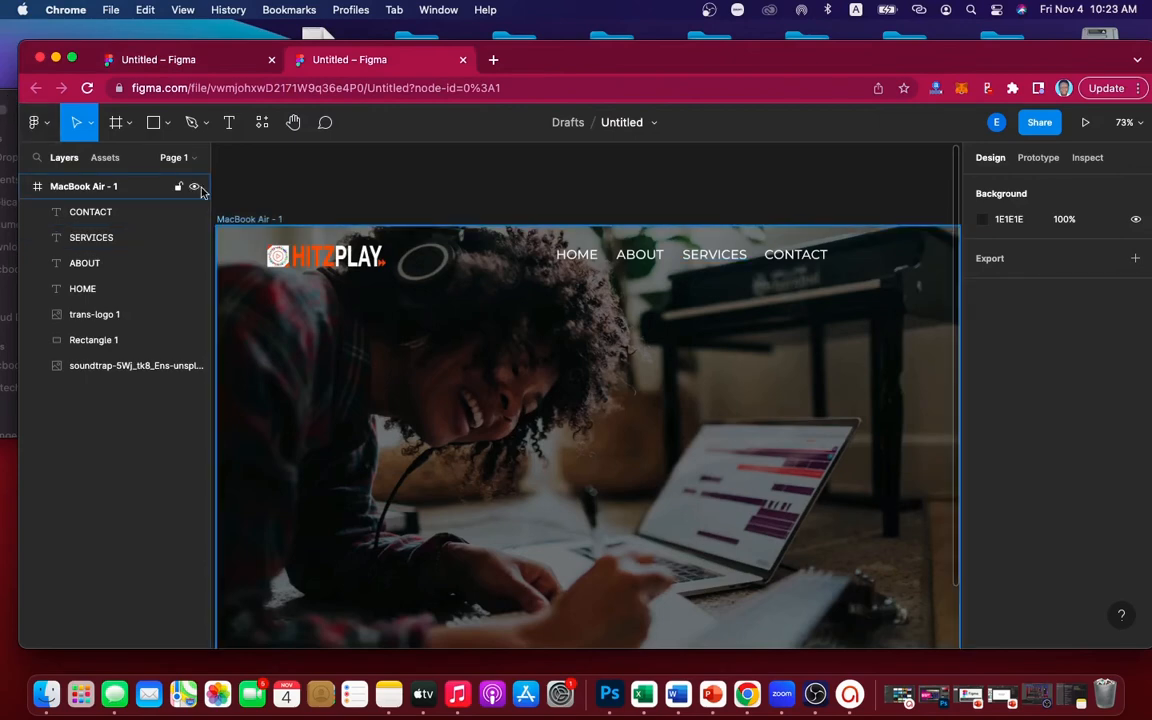
left_click(12, 100)
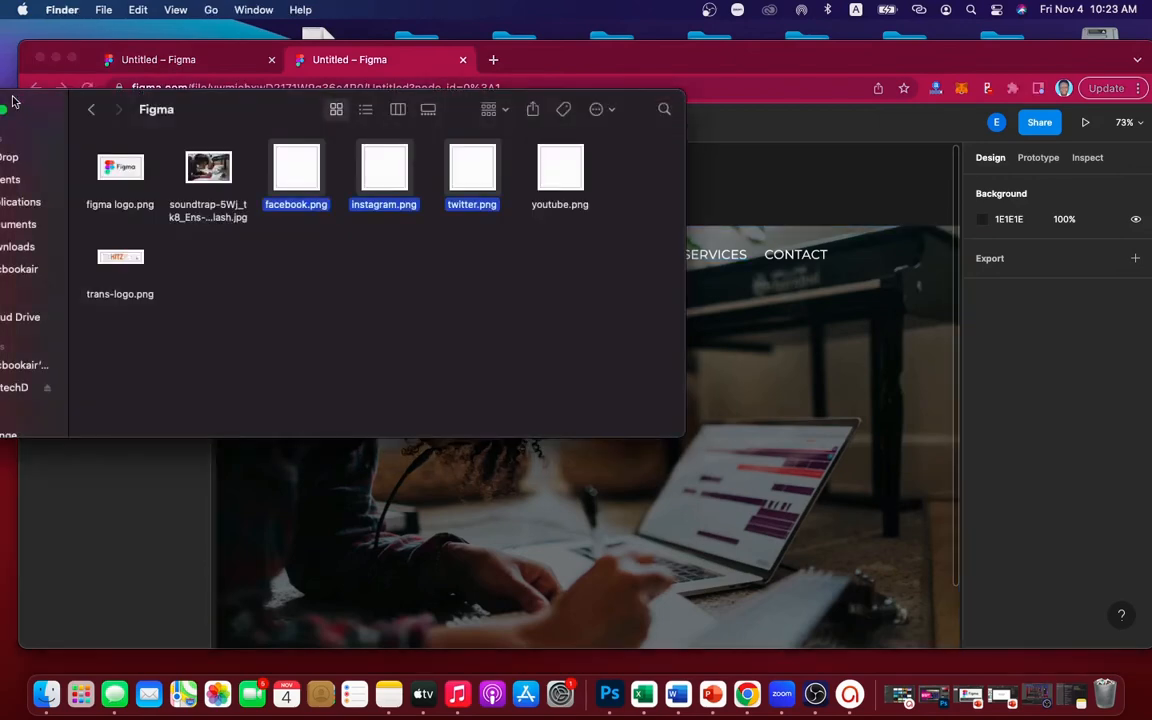
left_click(351, 231)
left_click_drag(299, 172, 768, 392)
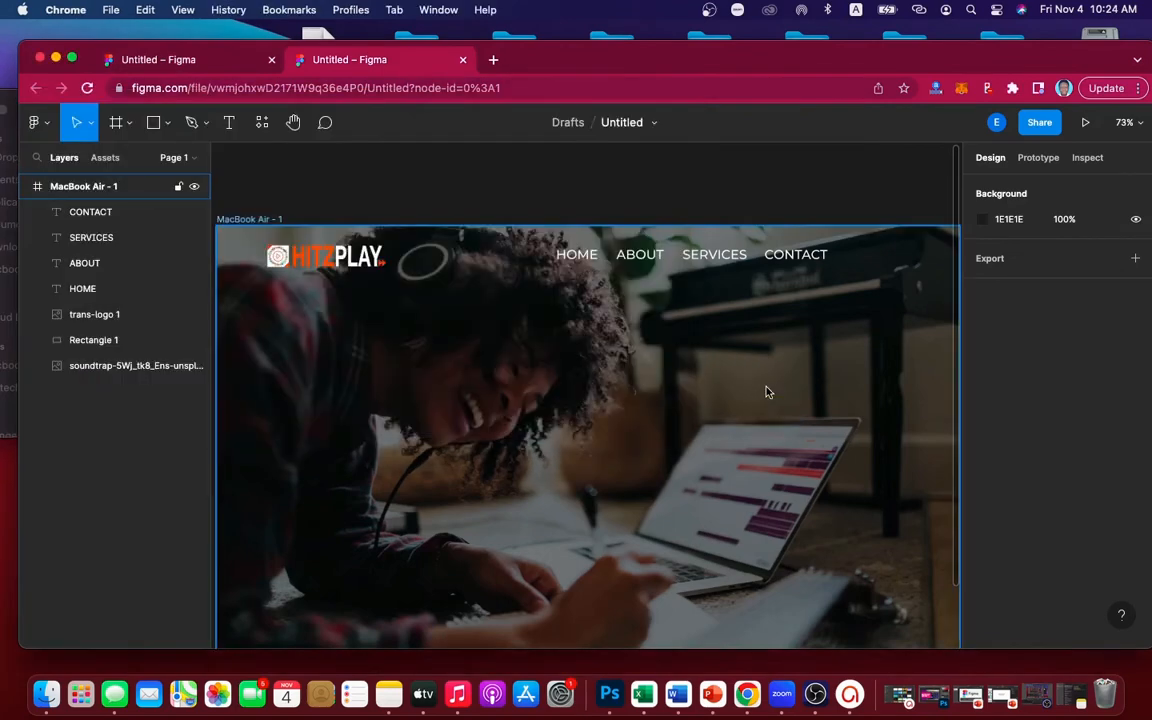
Shrink the imported Facebook icon and set its size to 40 × 40
scroll(767, 388, "down", 4)
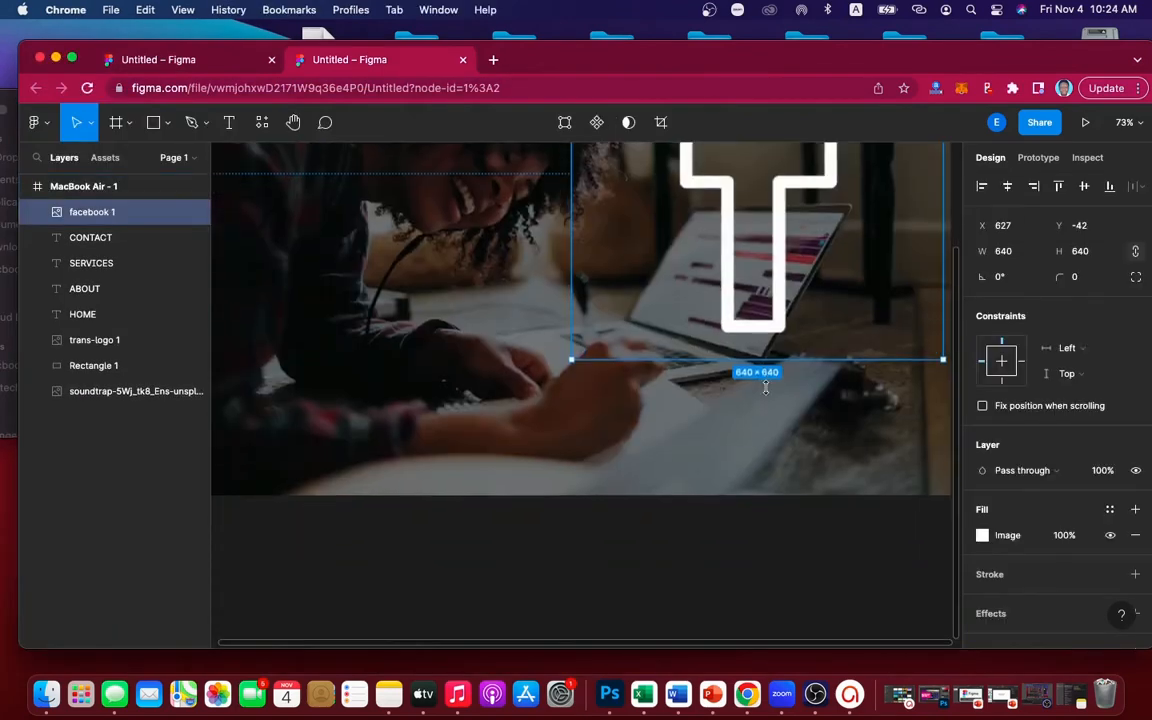
scroll(768, 389, "up", 1)
scroll(768, 393, "up", 3)
scroll(768, 393, "right", 1)
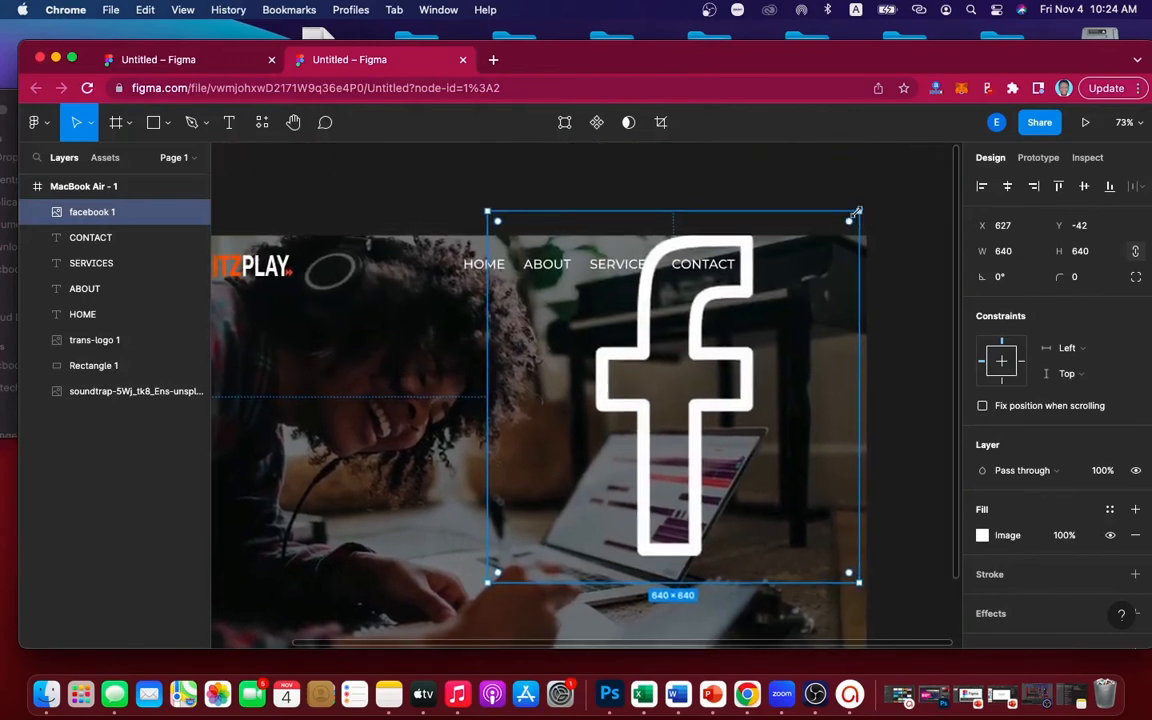
left_click_drag(857, 213, 510, 562)
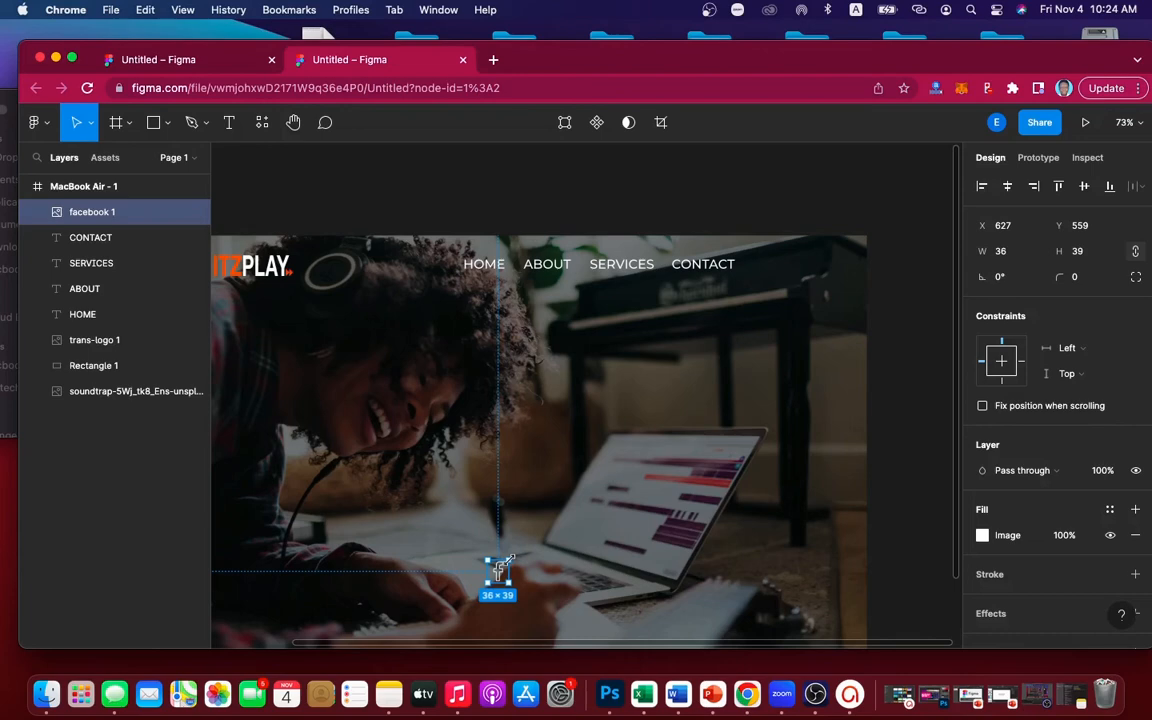
left_click(1007, 252)
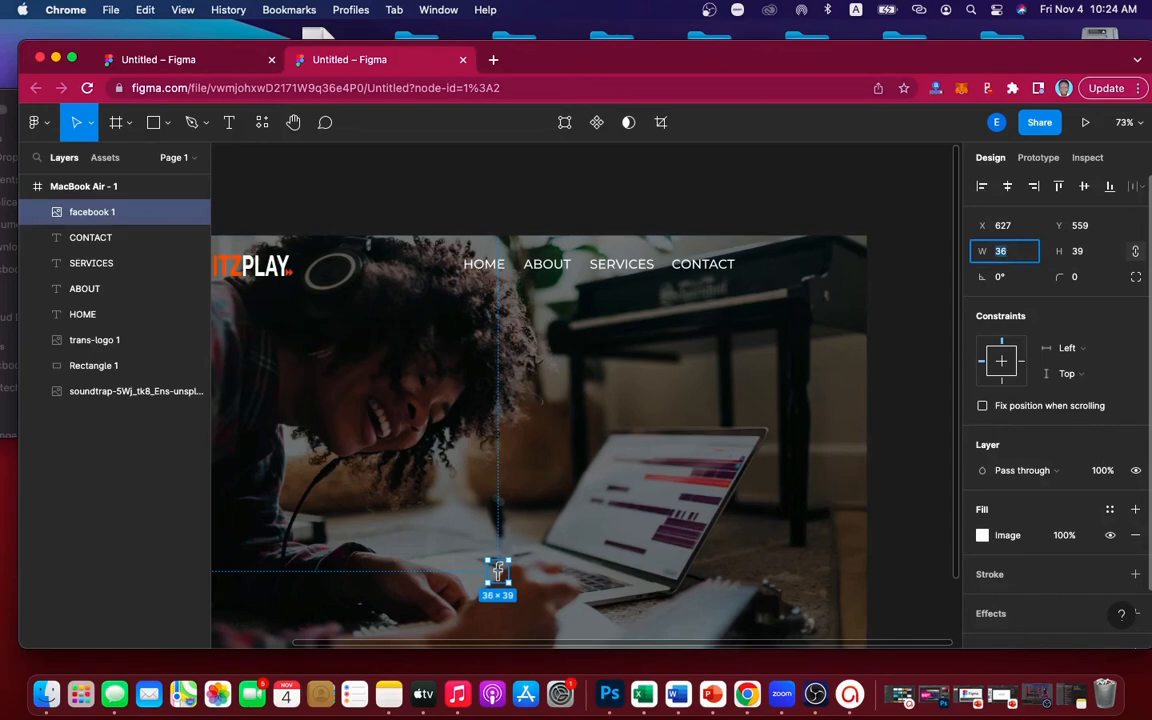
key("Return")
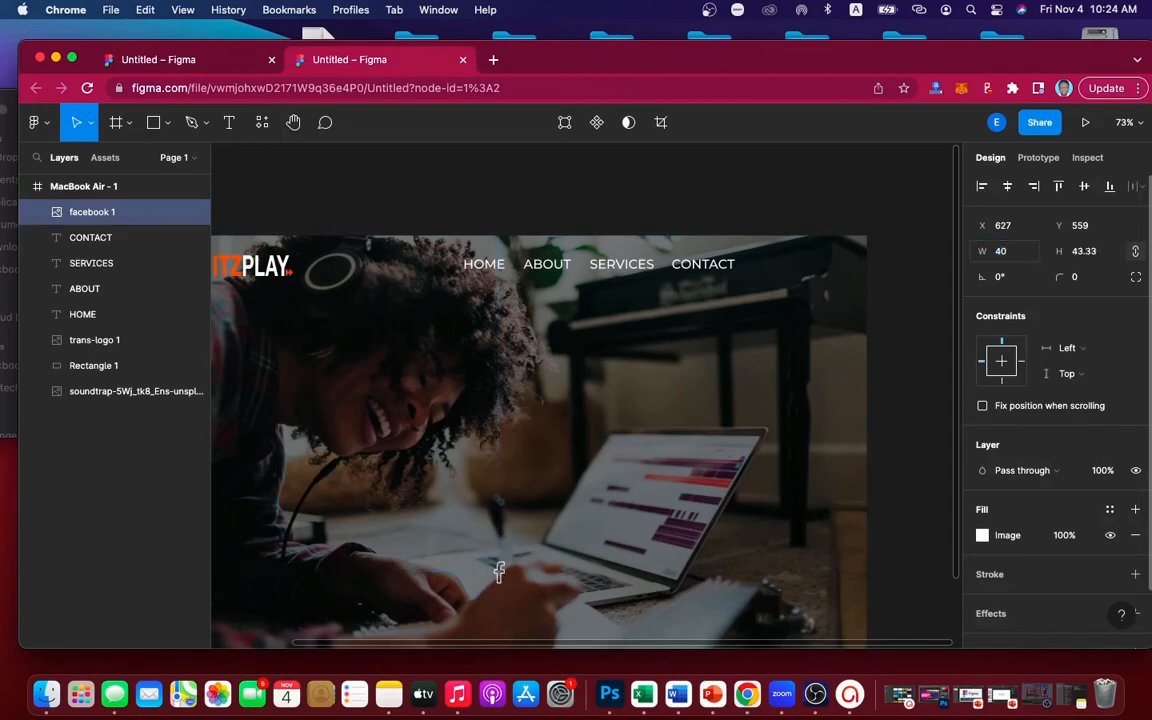
left_click(1094, 252)
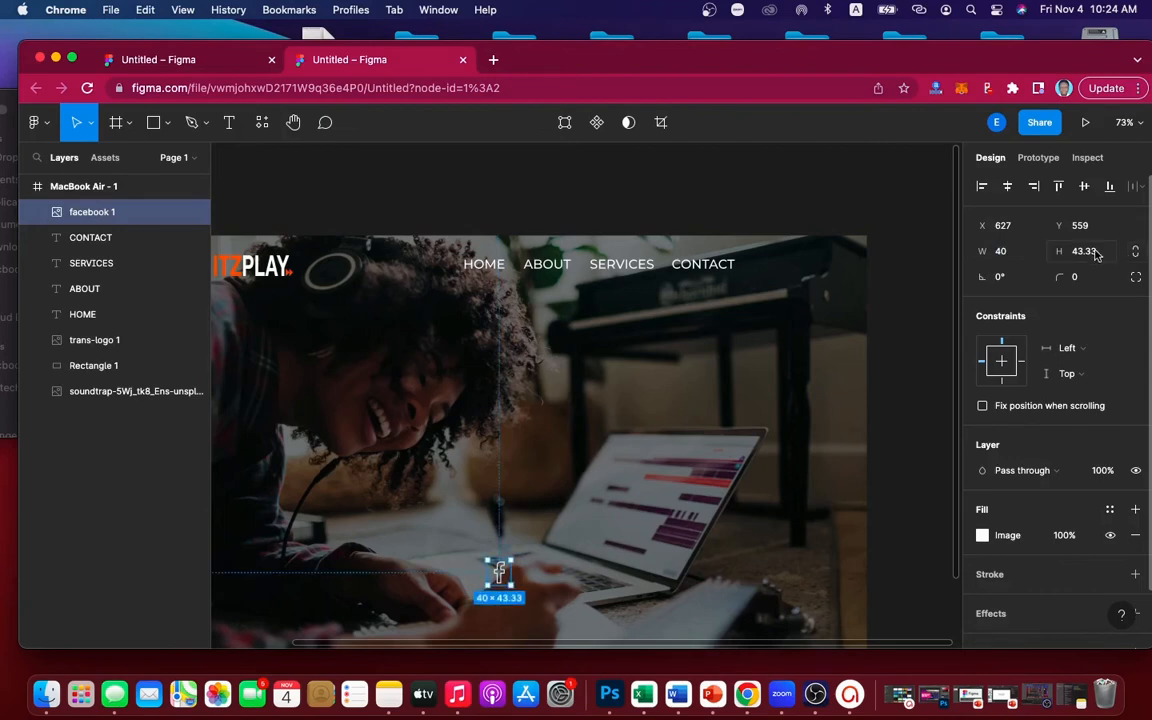
type("40")
key("Return")
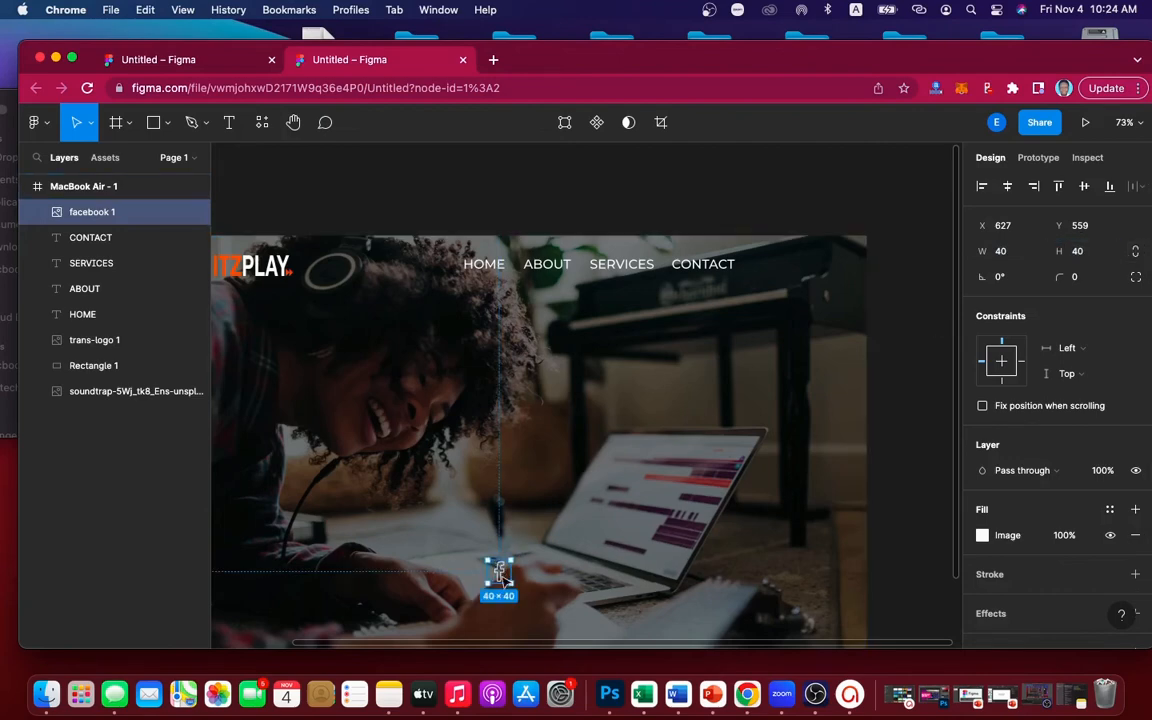
Place the Facebook icon just after CONTACT in the navigation row, at X 1075, Y 28
left_click_drag(499, 572, 762, 266)
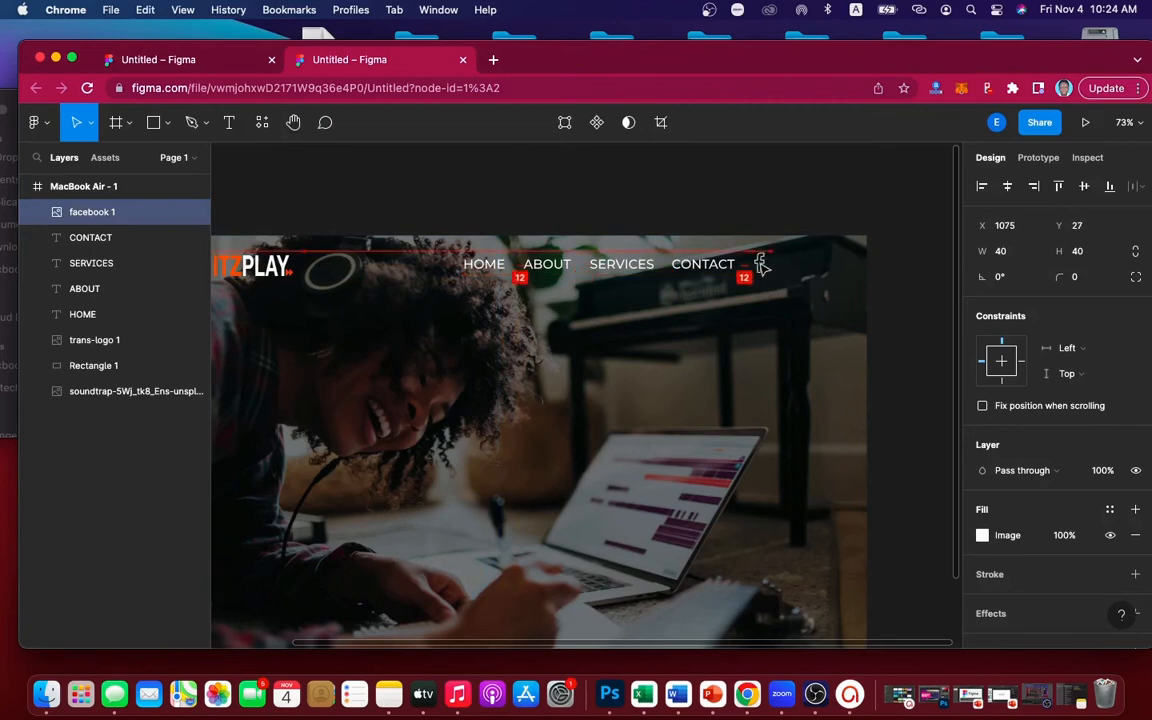
left_click_drag(762, 266, 762, 267)
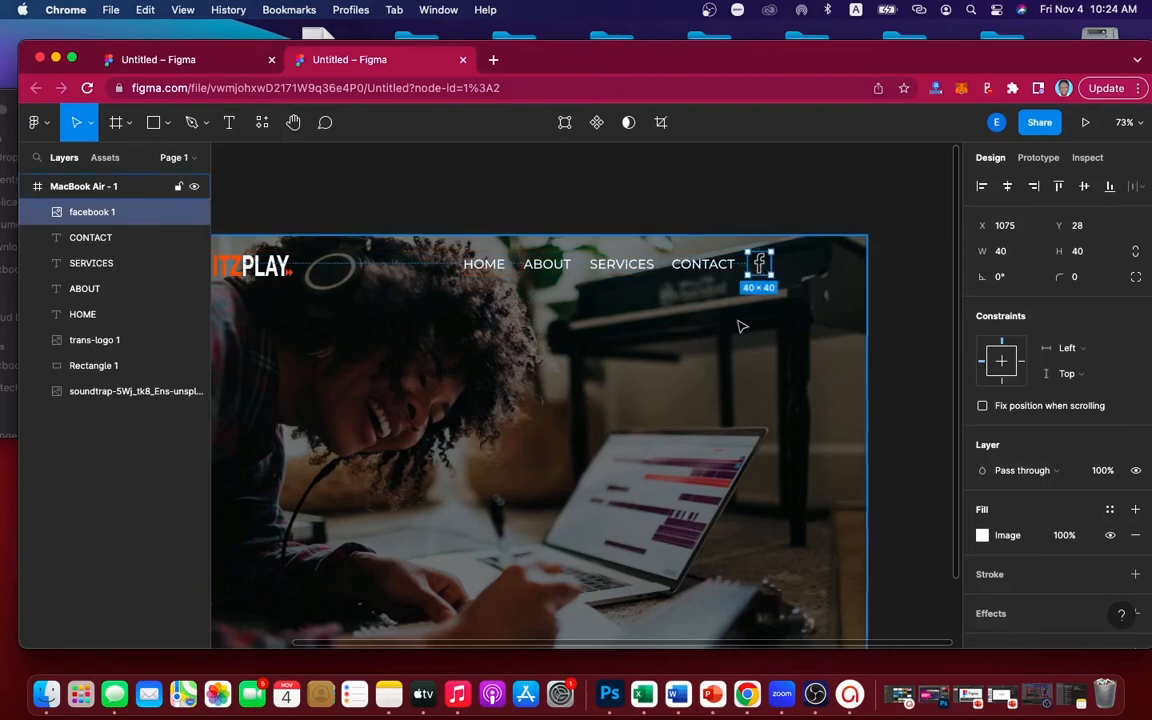
key("Escape")
key("shift+1")
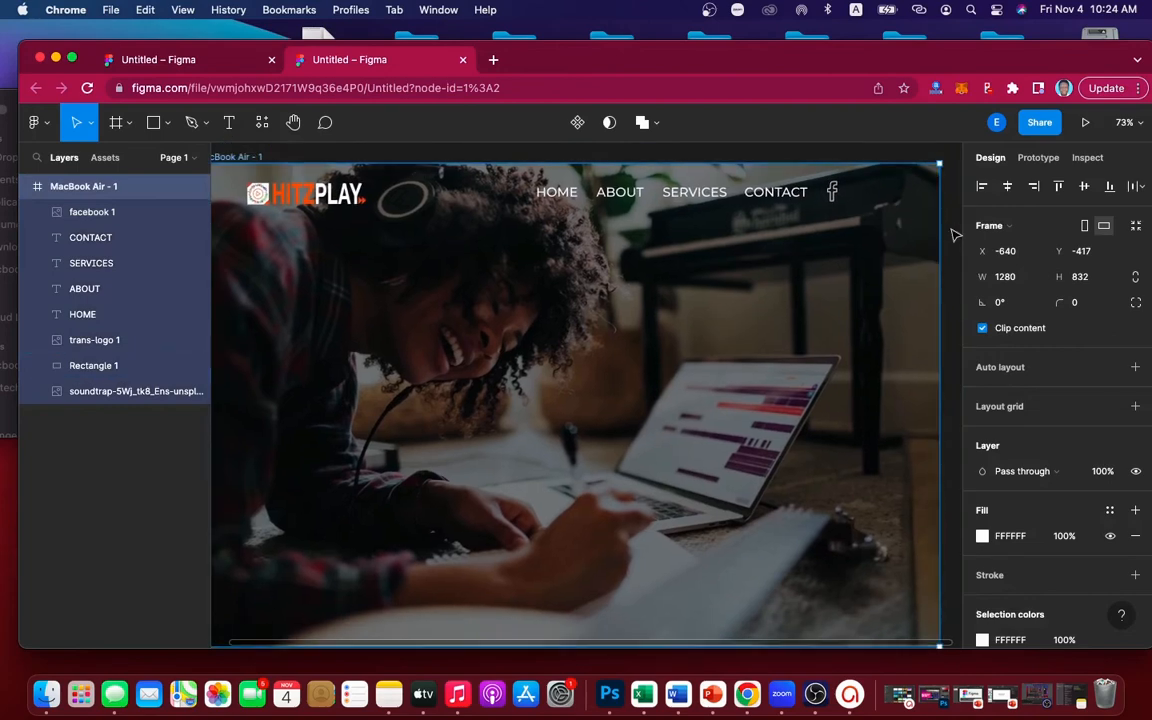
Import instagram.png from the Figma folder in Finder into the MacBook Air frame
left_click(58, 497)
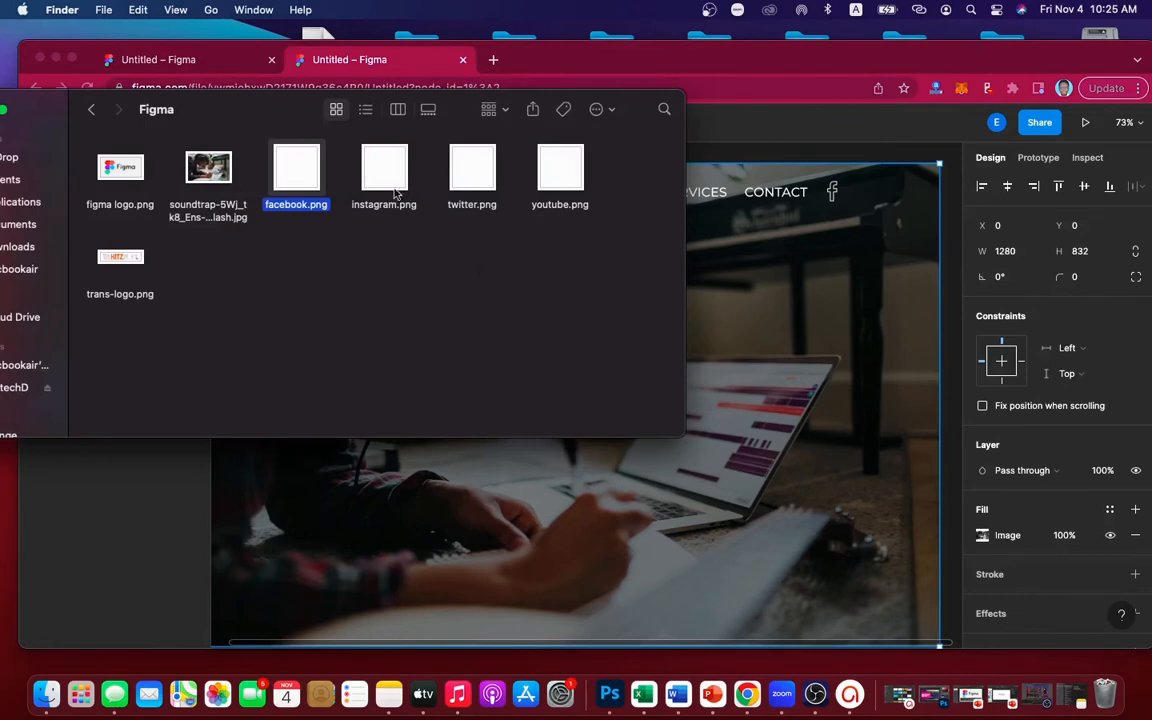
left_click(386, 176)
left_click_drag(386, 176, 658, 540)
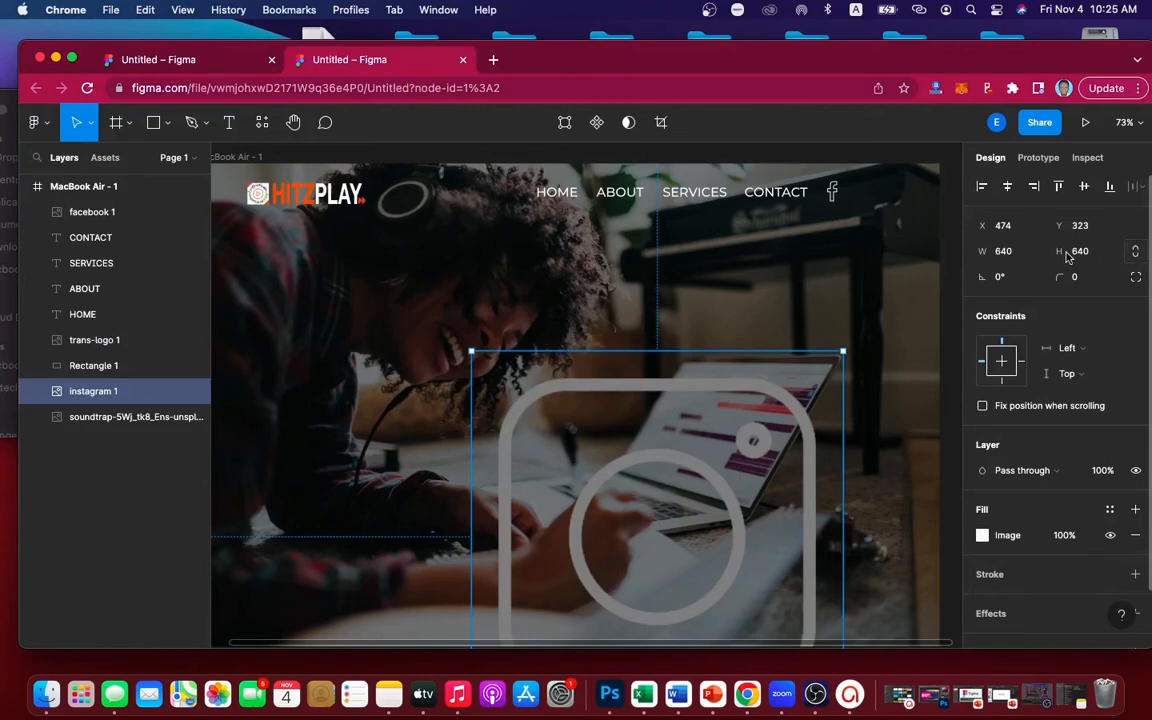
Resize the Instagram icon to 40 × 40 and place it directly beside the Facebook icon at X 1115, Y 28
left_click(1014, 255)
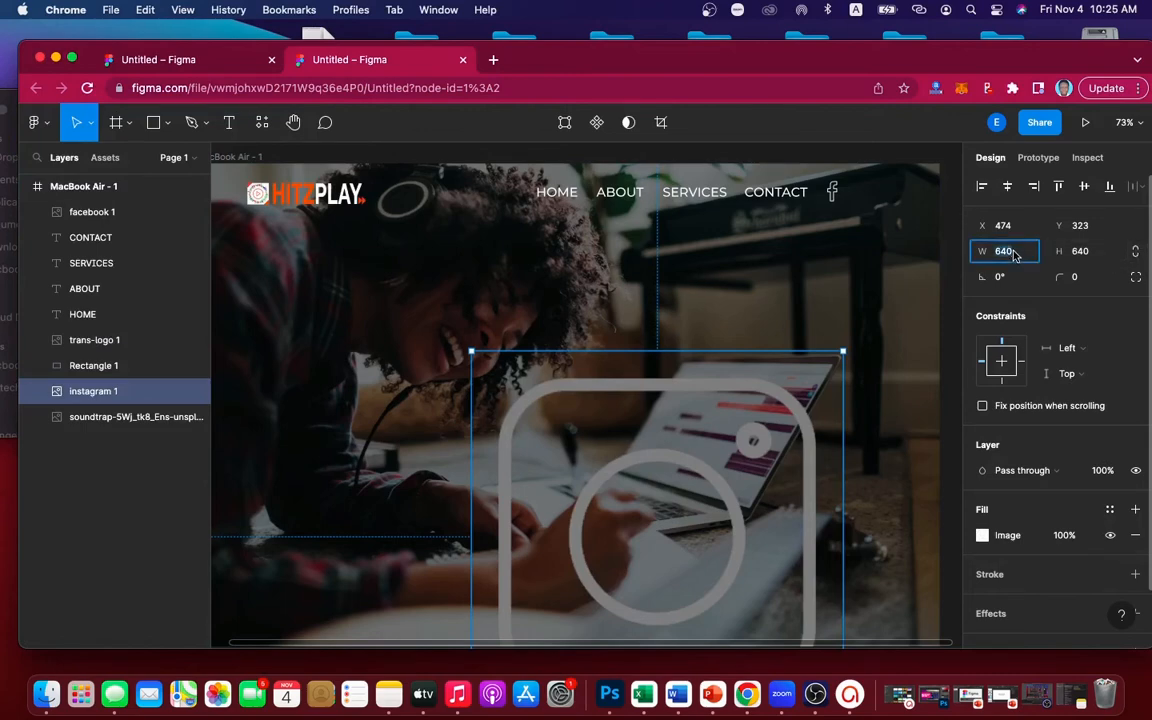
type("4")
left_click(1080, 255)
type("40")
key("Return")
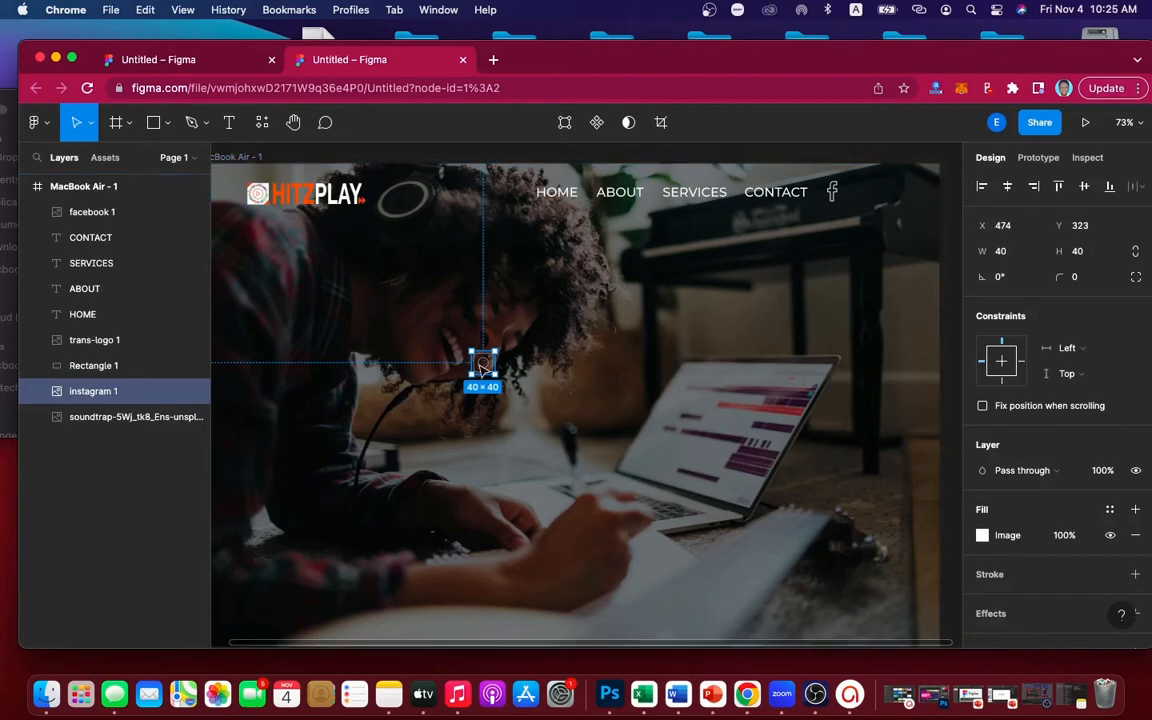
left_click_drag(485, 366, 858, 199)
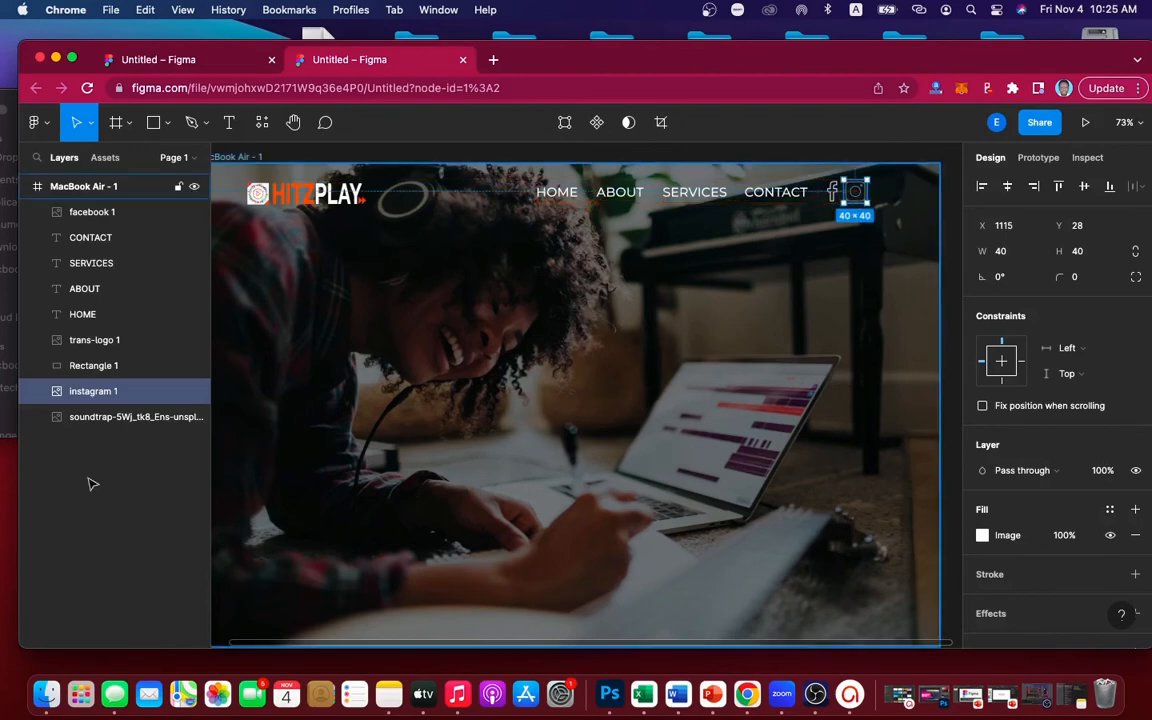
Import twitter.png from Finder into the MacBook Air frame and resize it to 40 × 40
left_click(10, 433)
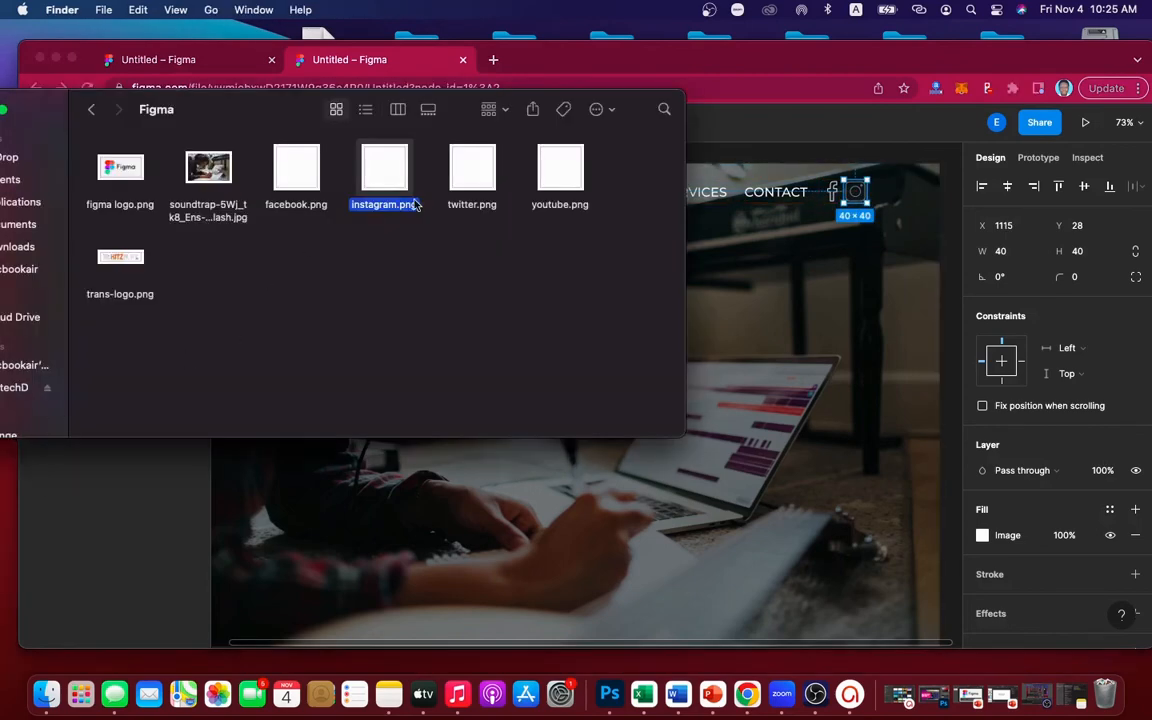
left_click(476, 169)
left_click_drag(476, 169, 748, 398)
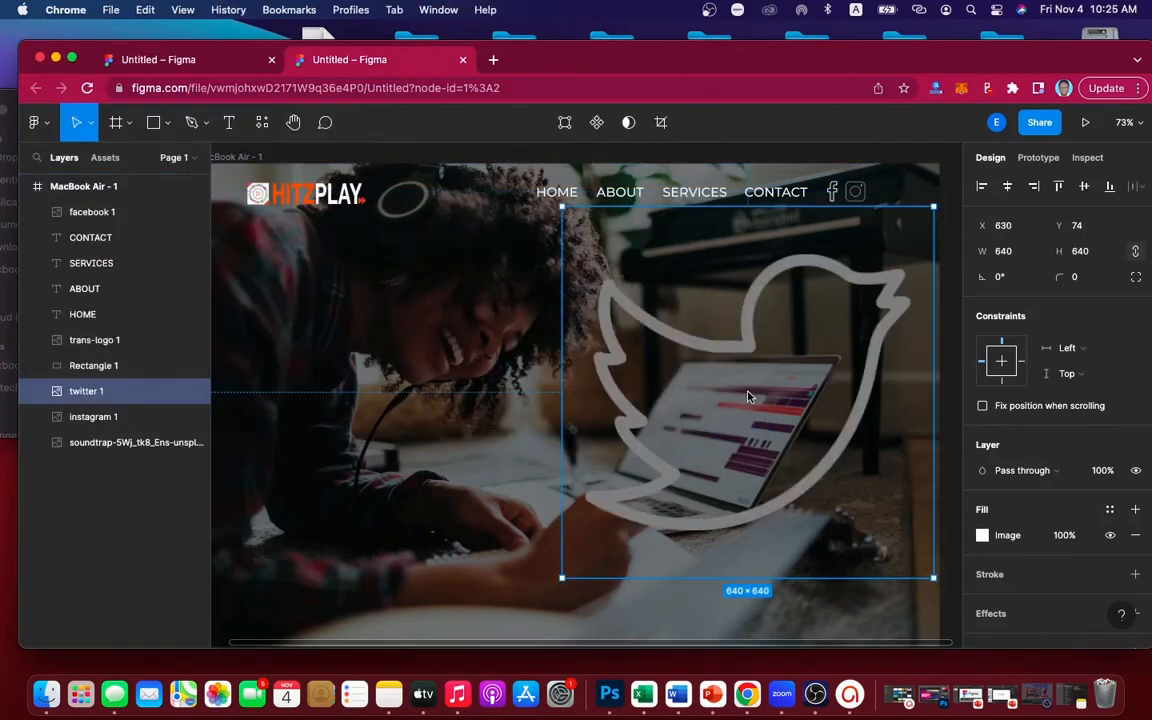
left_click(1007, 252)
type("40")
key("Return")
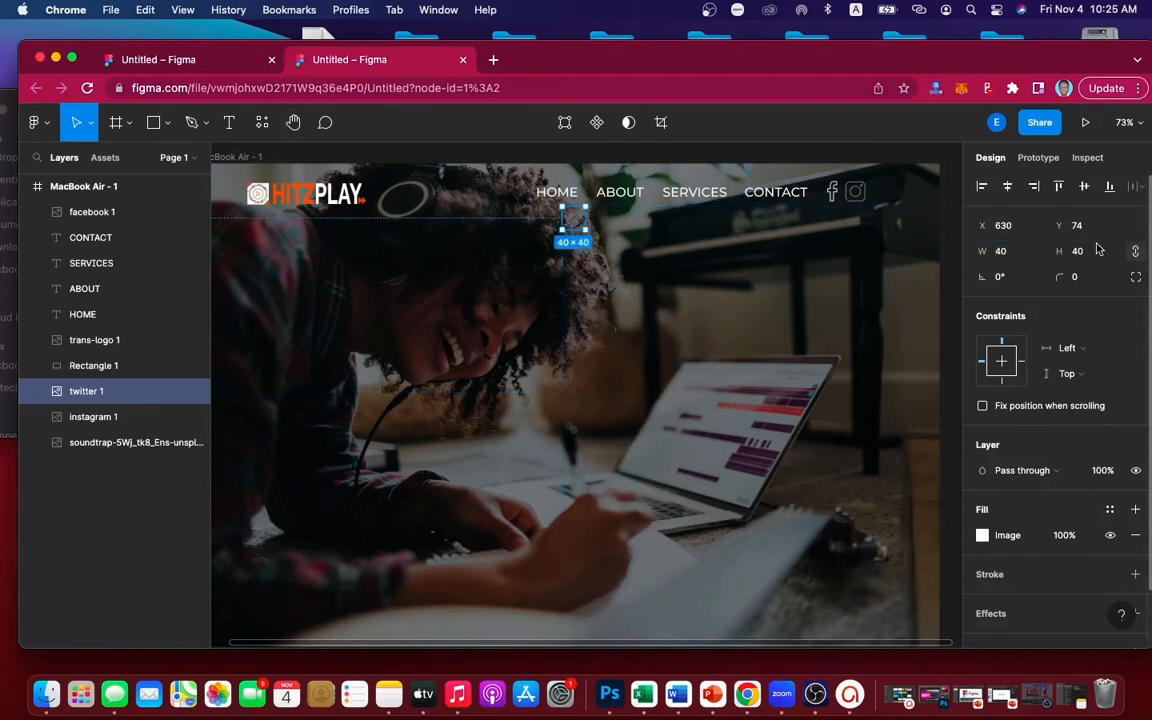
left_click(1089, 252)
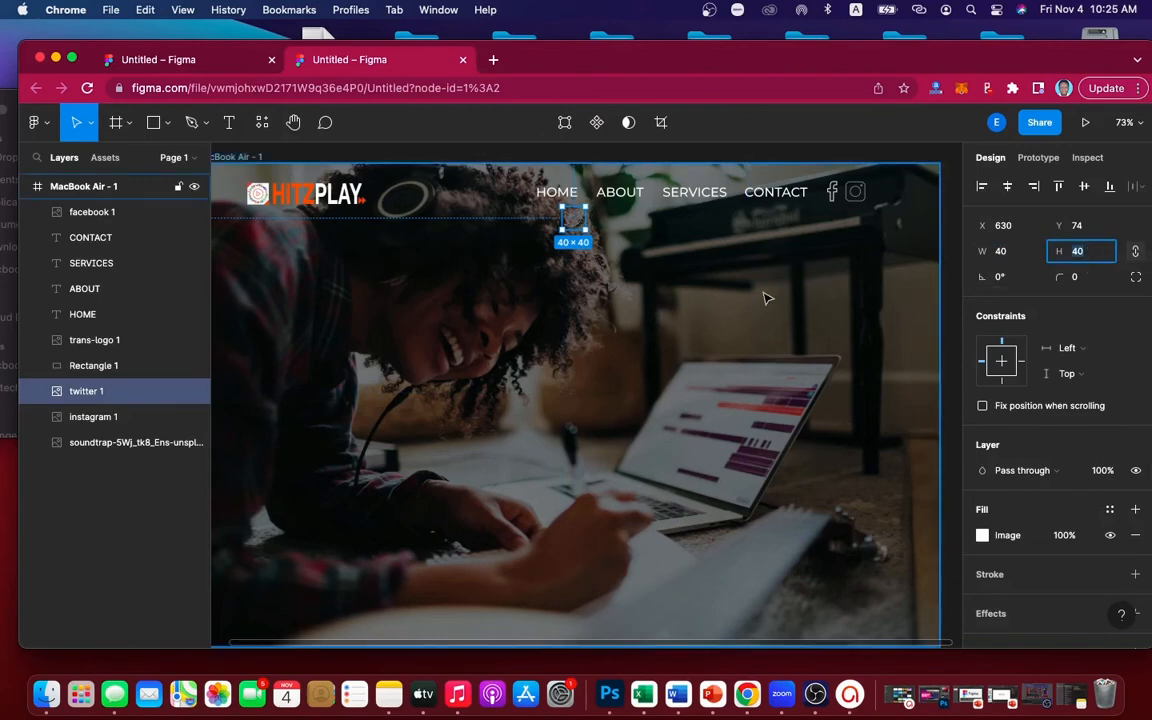
Move the Twitter and Instagram layers together above the Facebook layer, at the top of the frame's layer order
left_click(577, 227)
left_click(577, 227)
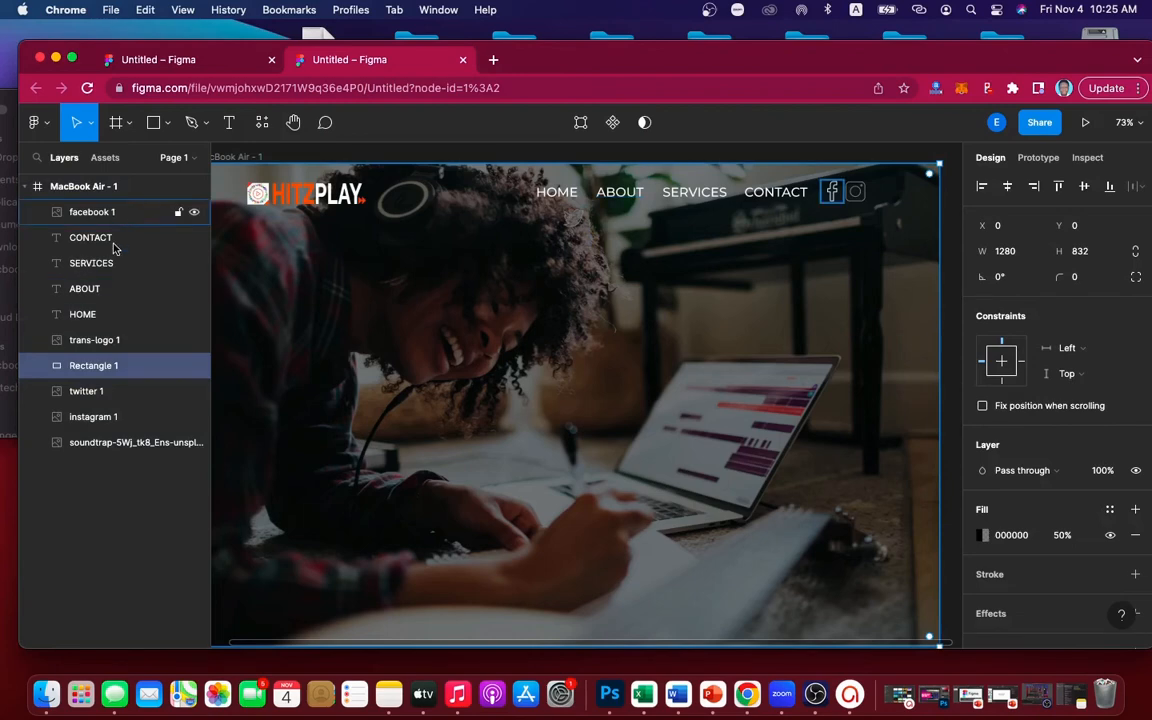
left_click(121, 395)
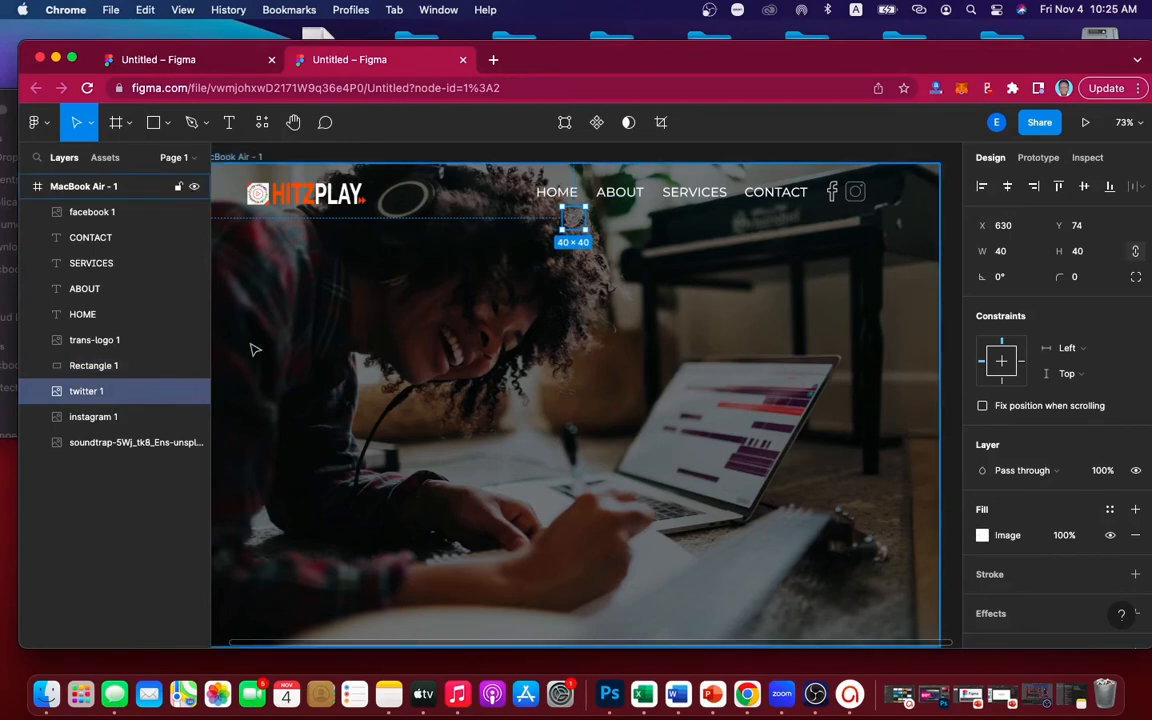
left_click(128, 424, "shift")
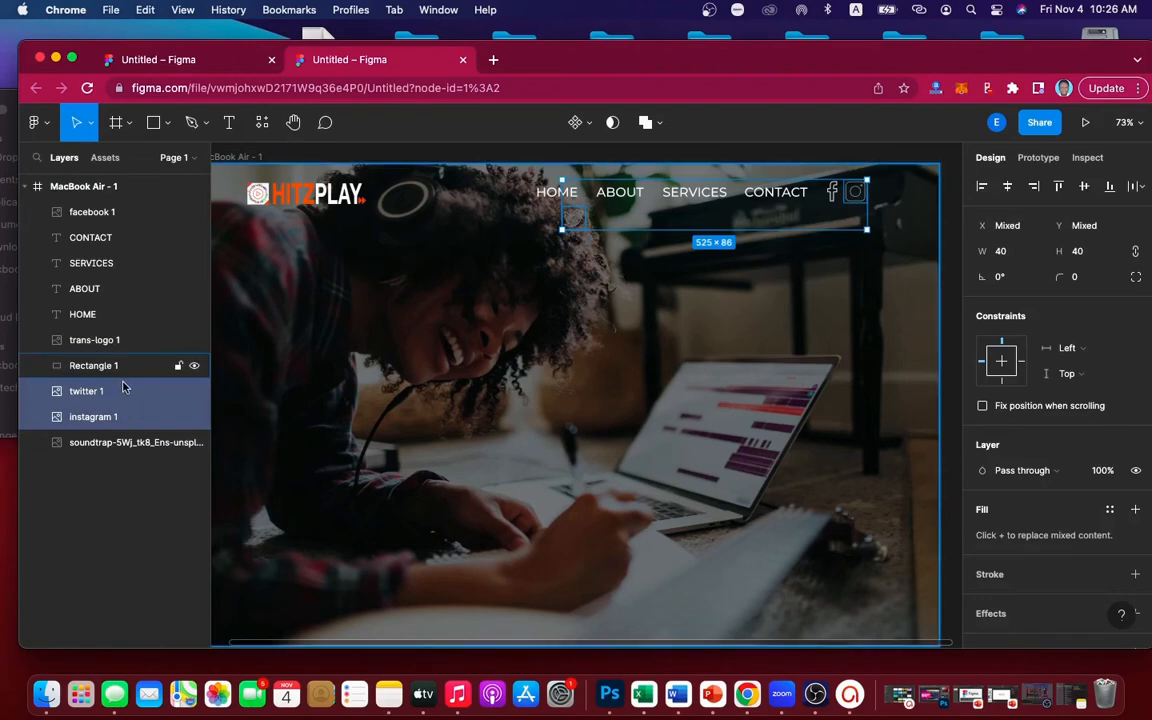
left_click_drag(119, 391, 131, 207)
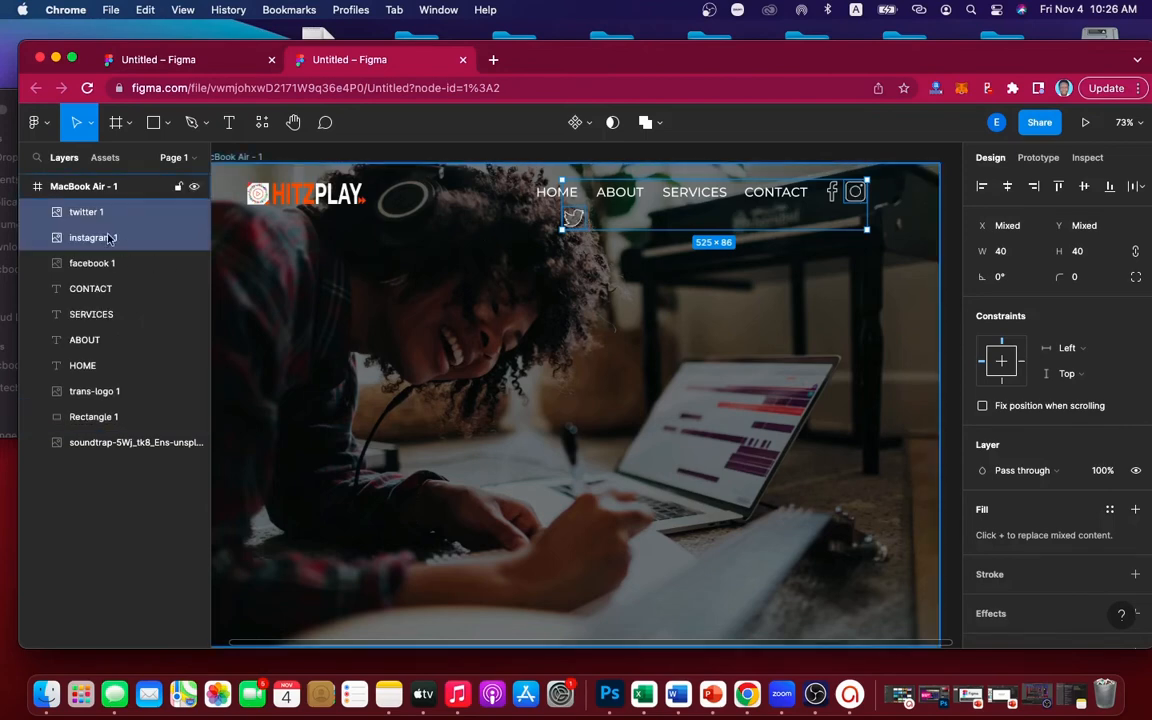
Place the Twitter icon beside the Instagram icon in the navigation row, nudging it to X 1164, Y 28
left_click(114, 214)
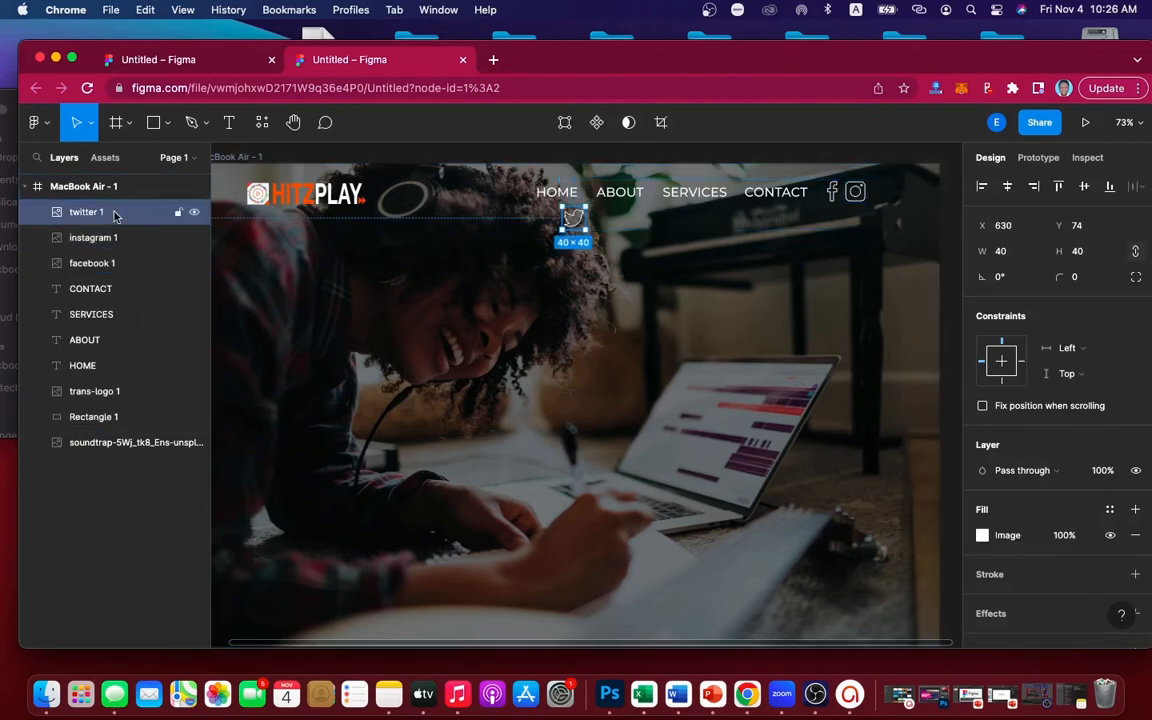
left_click_drag(574, 217, 888, 194)
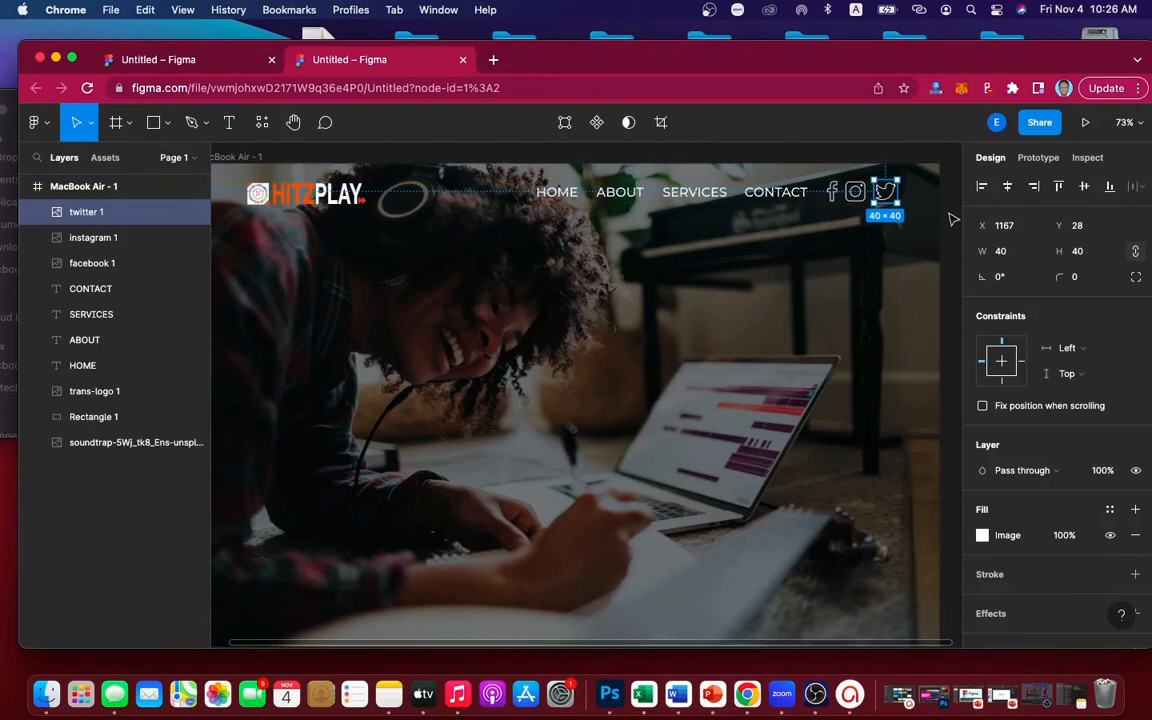
key("Left")
key("Left")
key("Left")
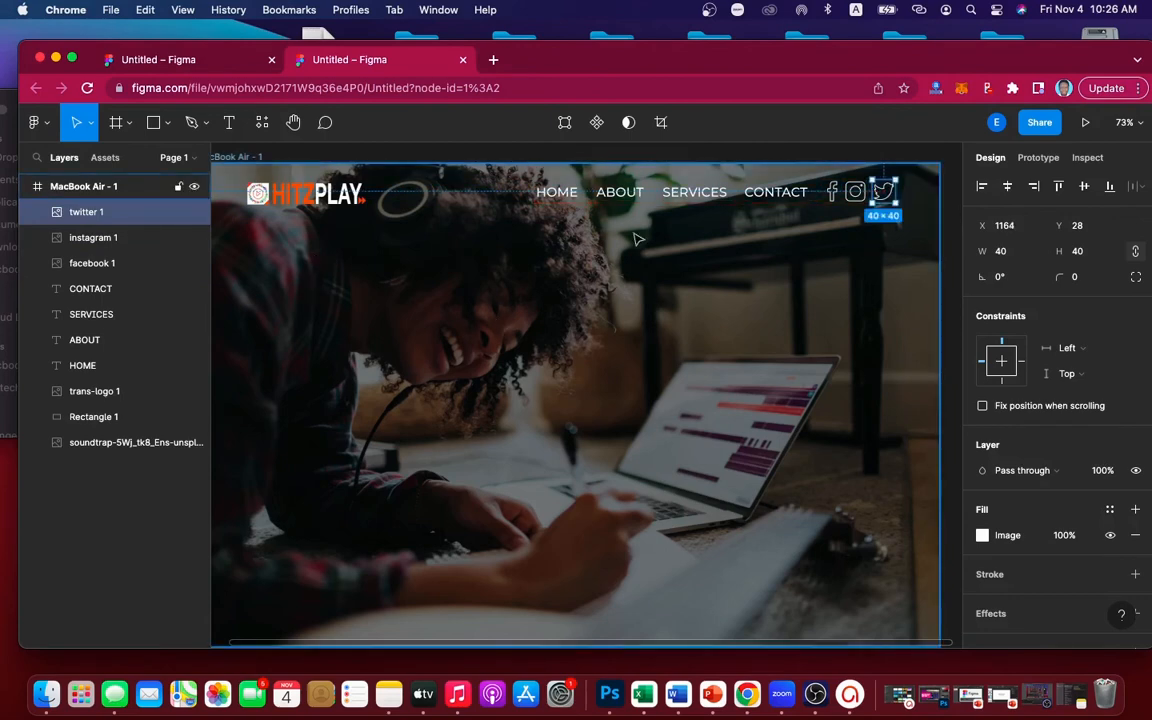
key("minus")
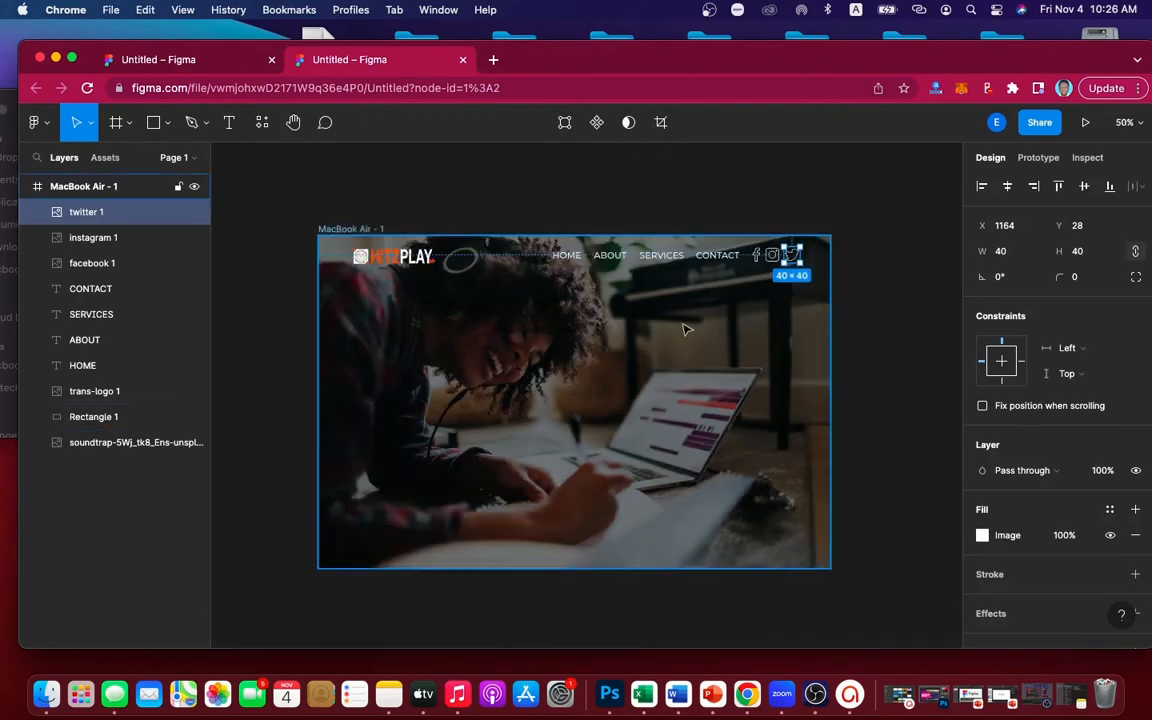
left_click(922, 301)
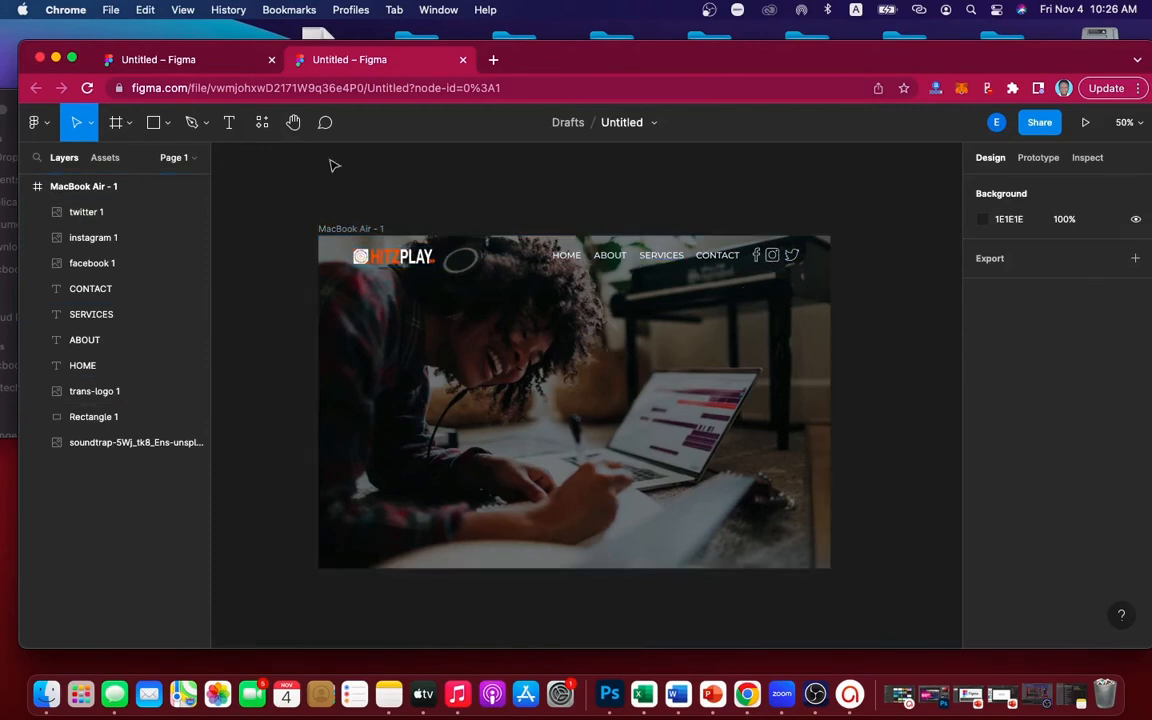
In the finished reference design, examine the text properties of the MUSIC IS LIFE heading, its tagline and the STREAM NOW label
left_click(170, 60)
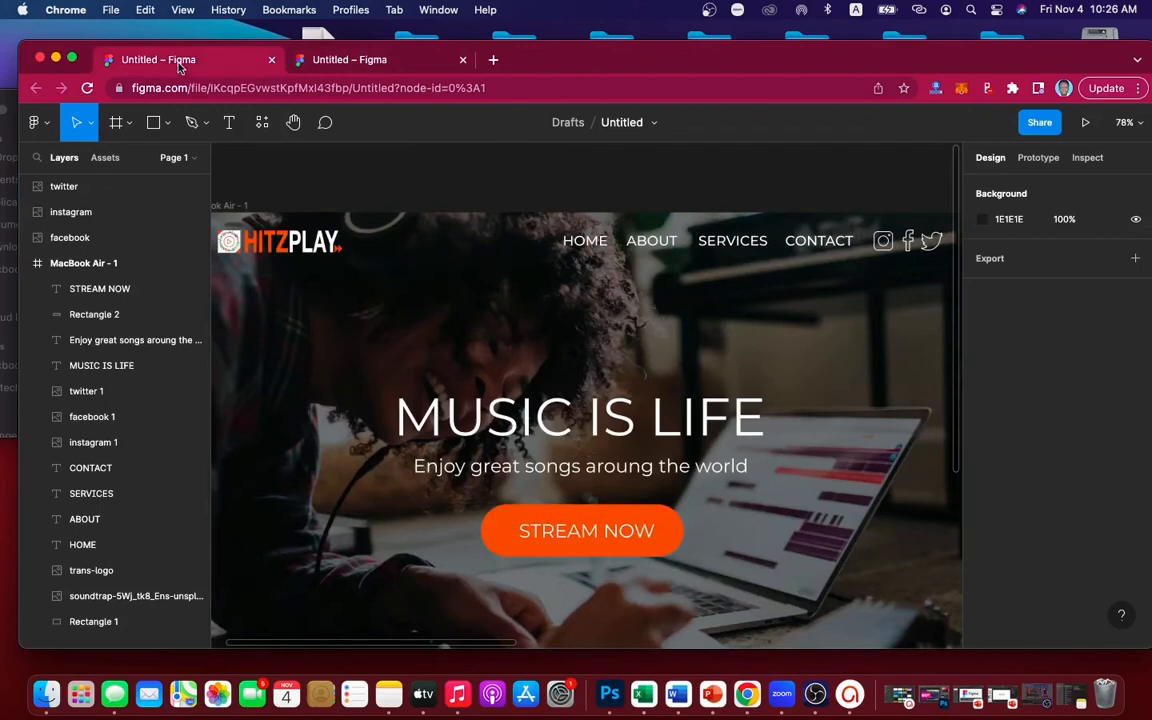
scroll(502, 360, "down", 5)
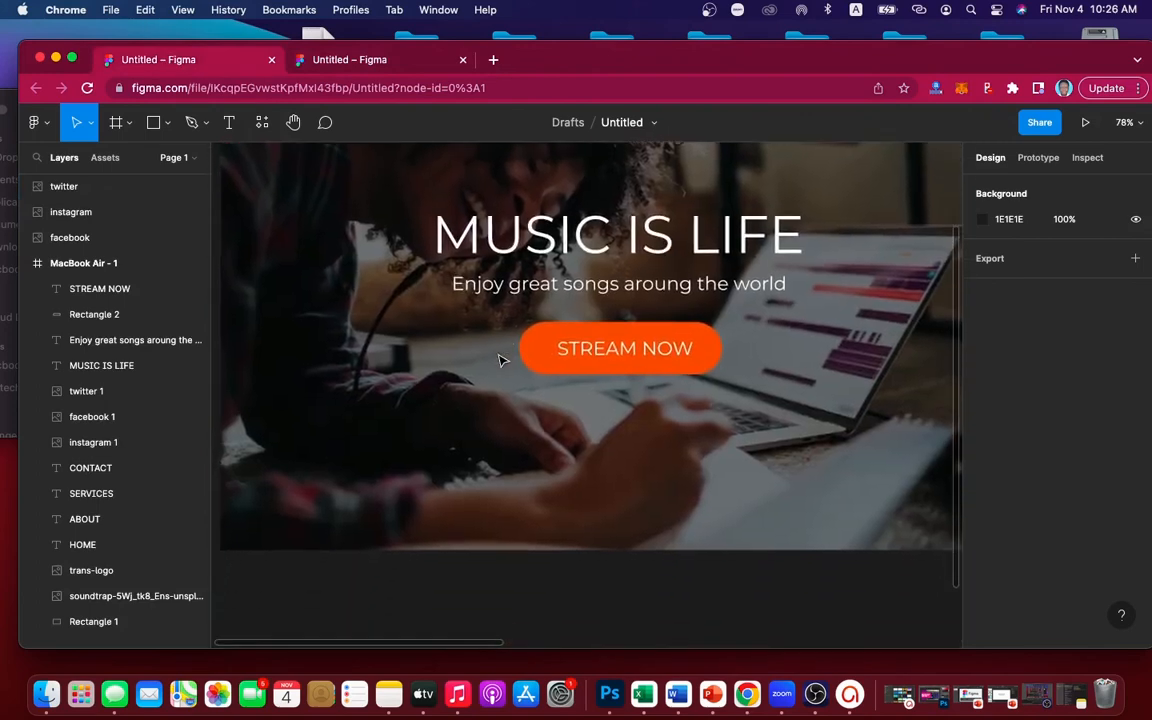
scroll(502, 360, "up", 3)
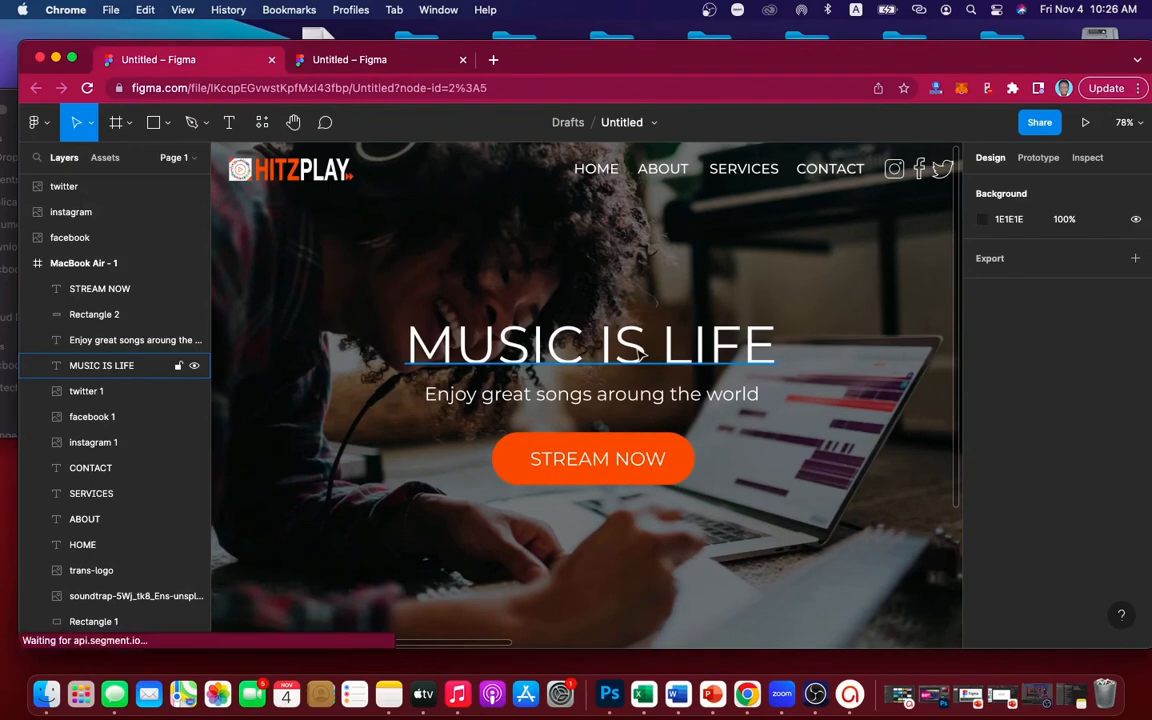
left_click(500, 370)
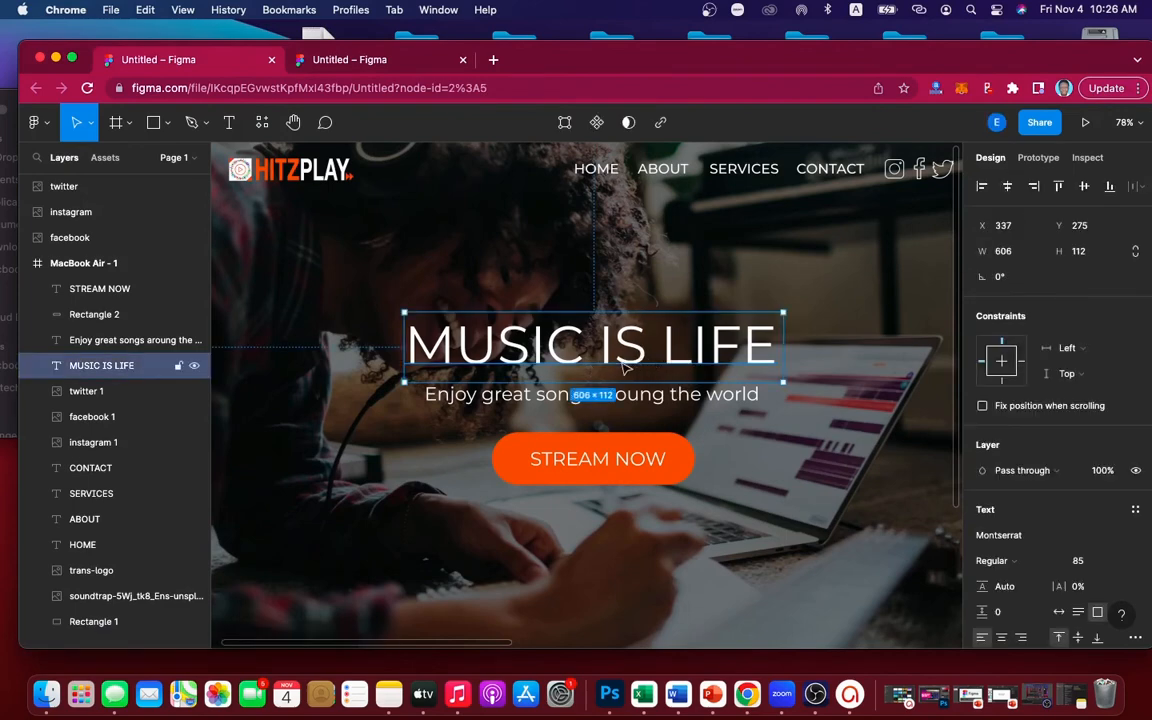
left_click(575, 398)
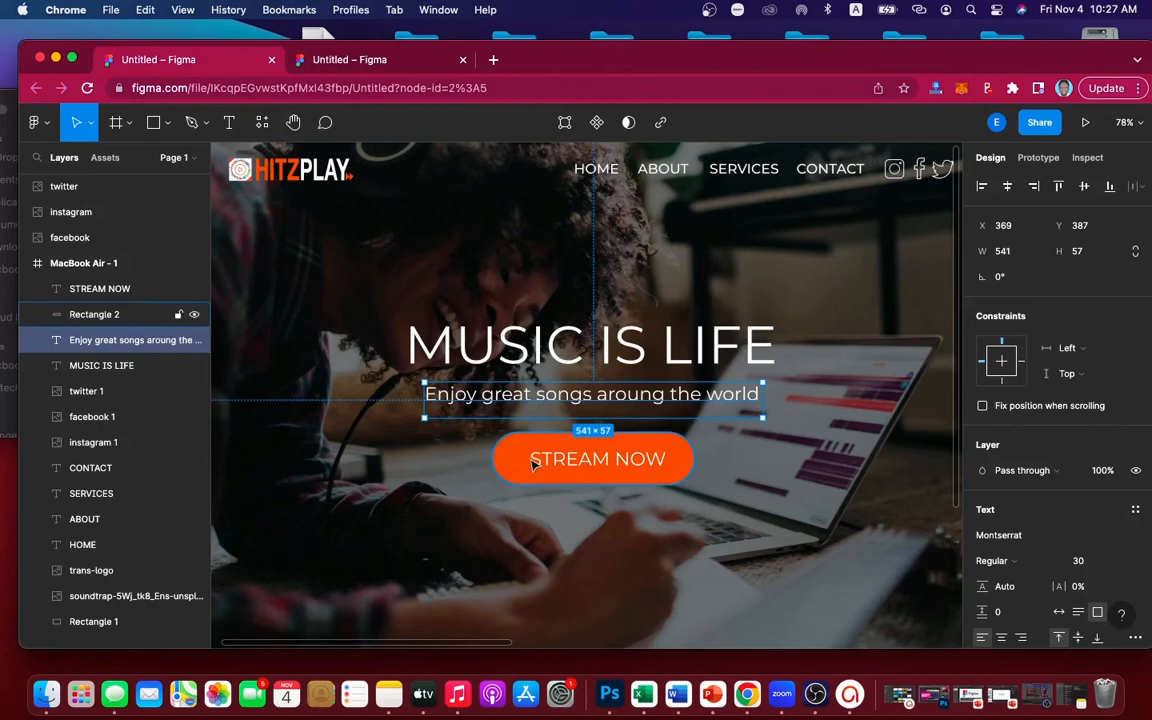
left_click(560, 460)
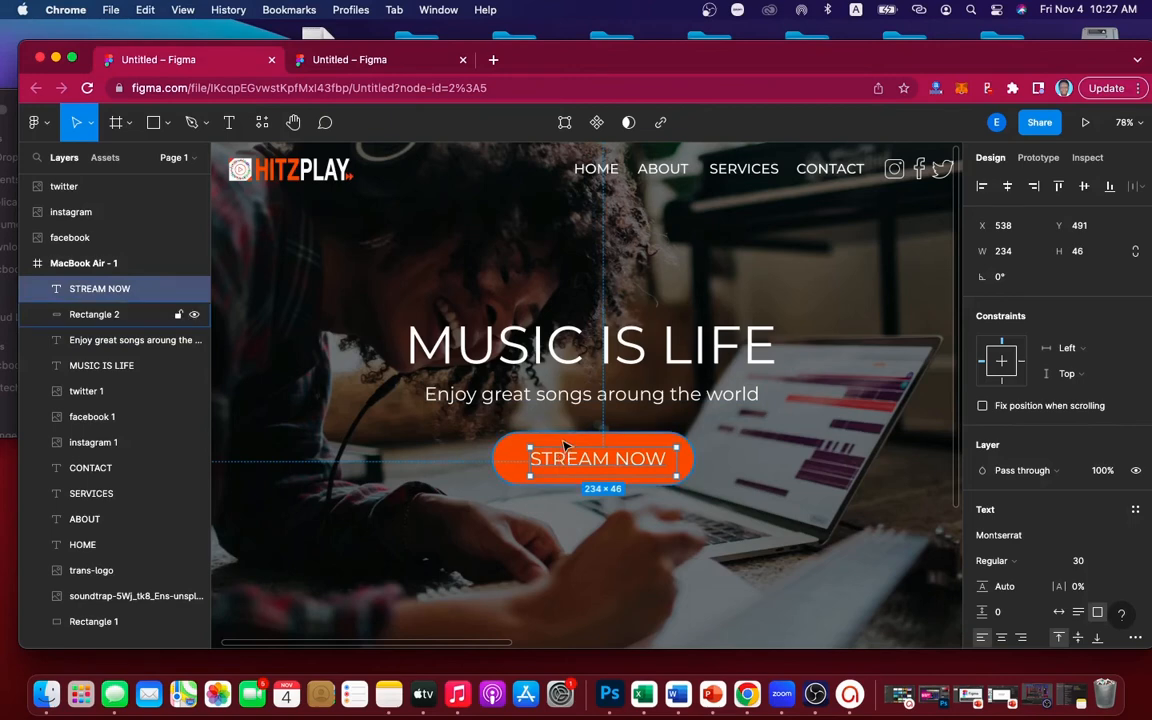
left_click(605, 343)
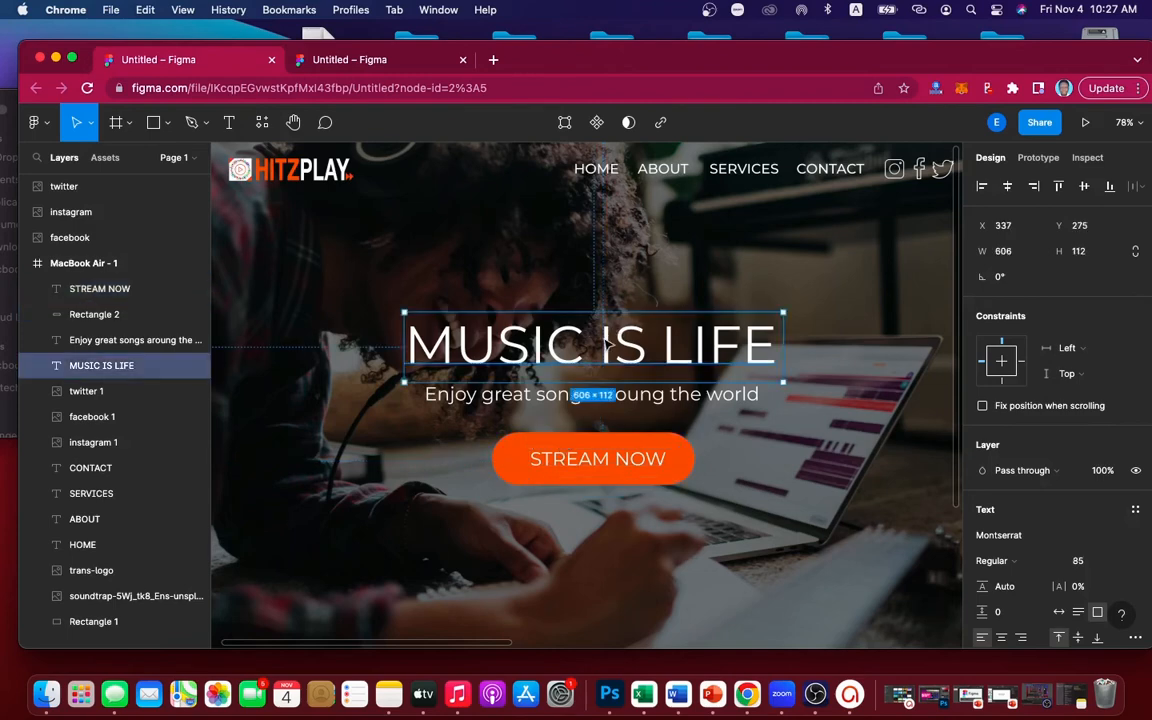
In the new landing page file, add a text box about 634 × 149 mid-frame reading "MUSIC IS LIFE"
left_click(390, 62)
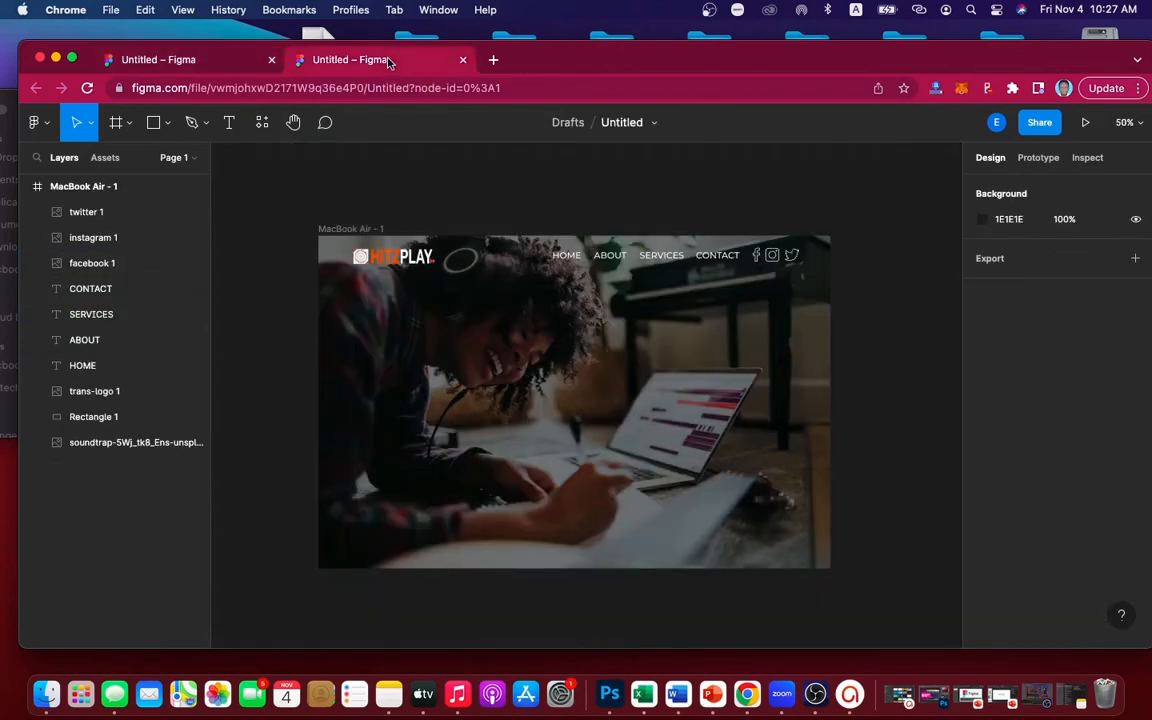
left_click(229, 124)
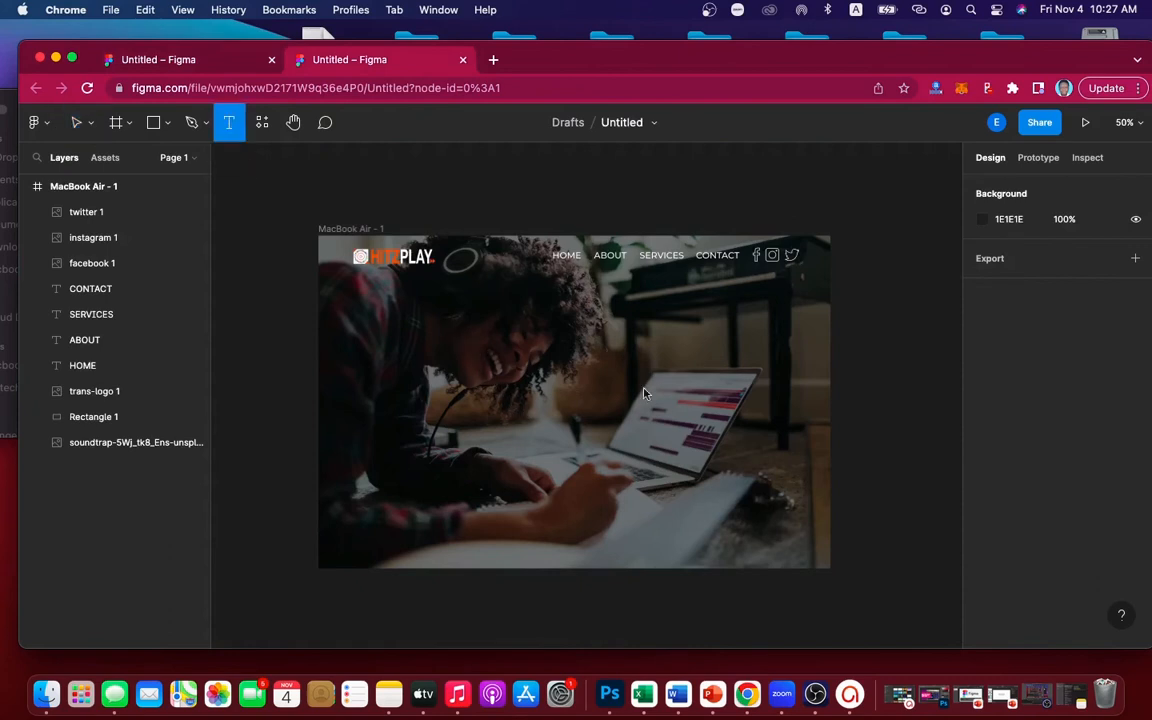
left_click_drag(457, 342, 712, 398)
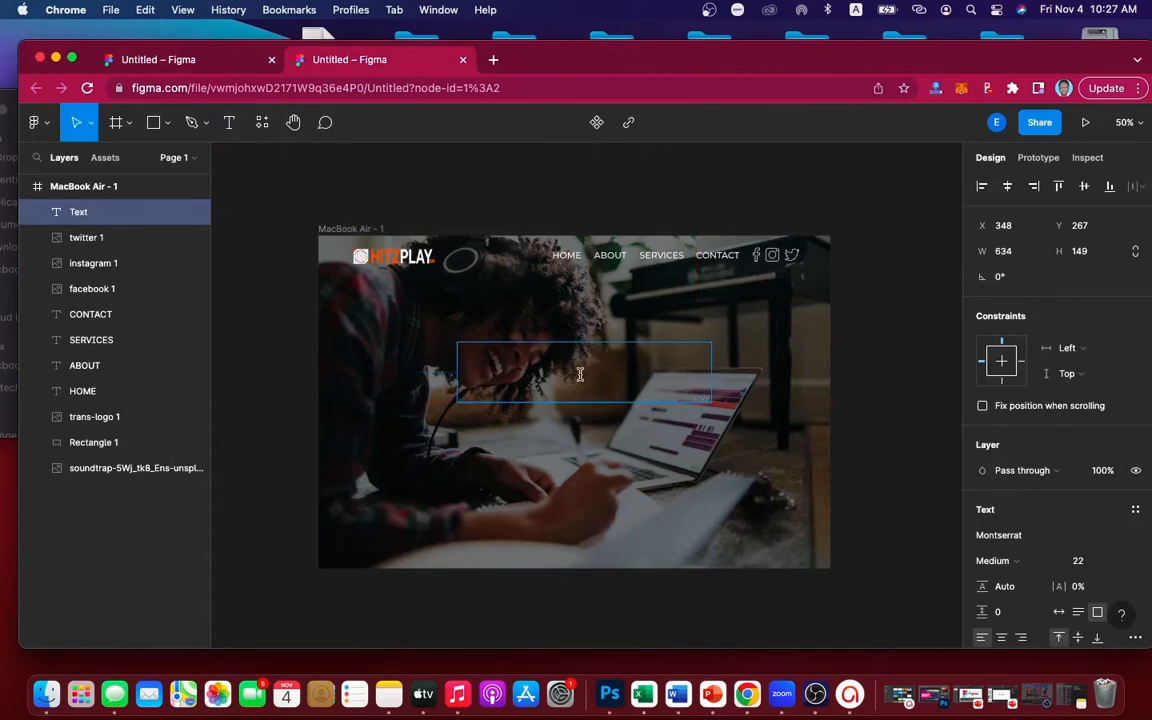
type("MUSIC IS LIFE")
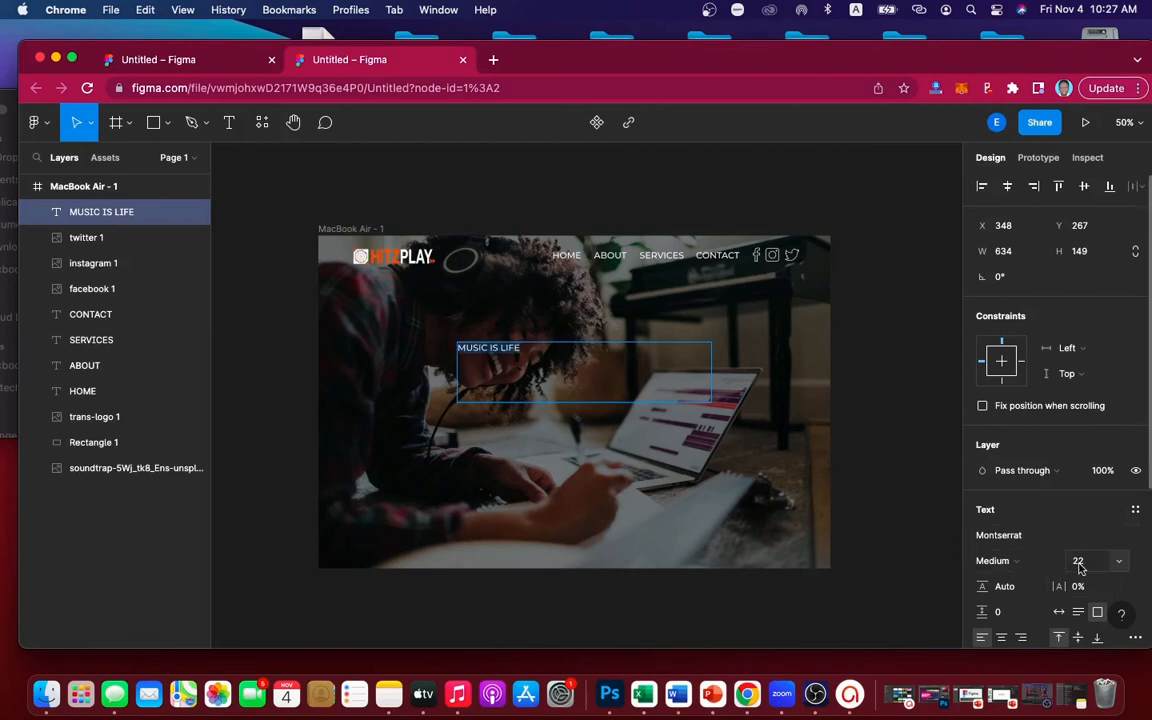
Format the MUSIC IS LIFE heading with font size 85 and SemiBold weight
left_click(1080, 566)
type("85")
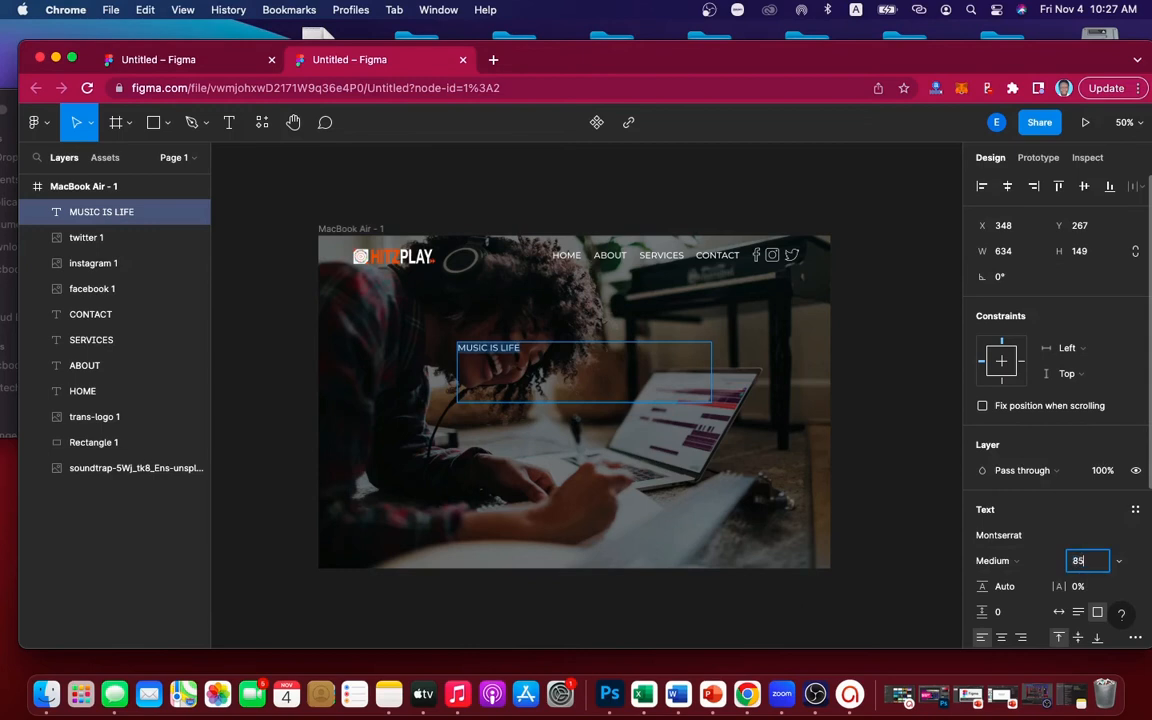
key("Return")
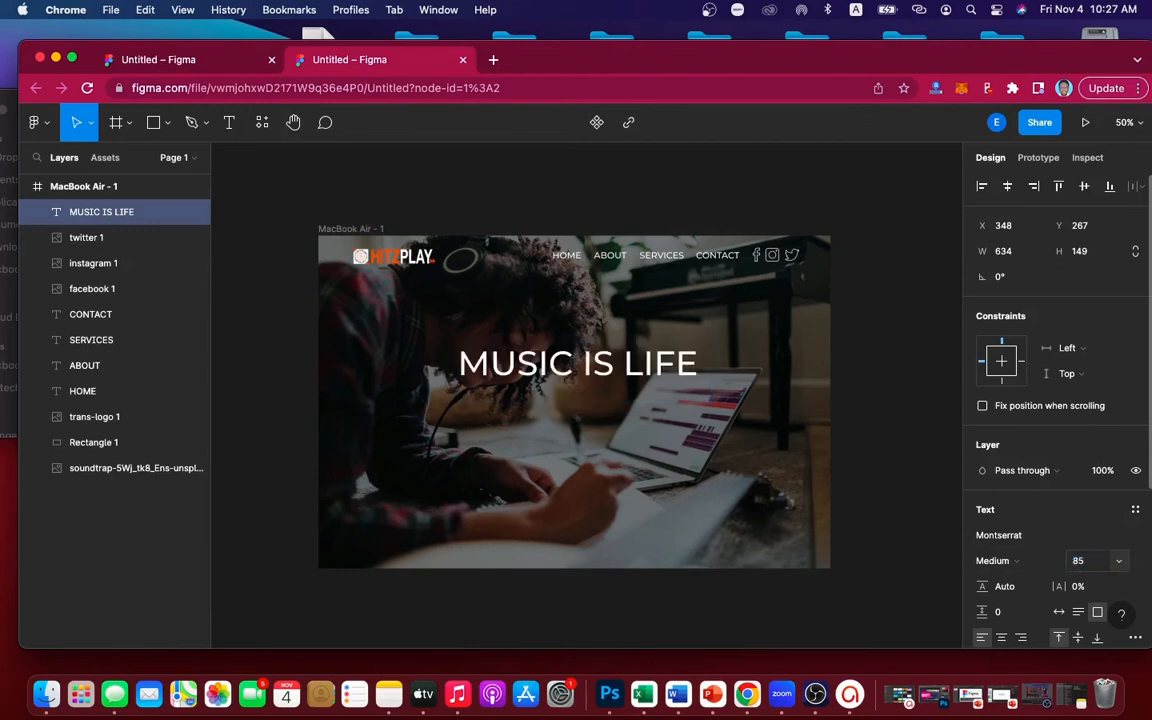
left_click(1051, 566)
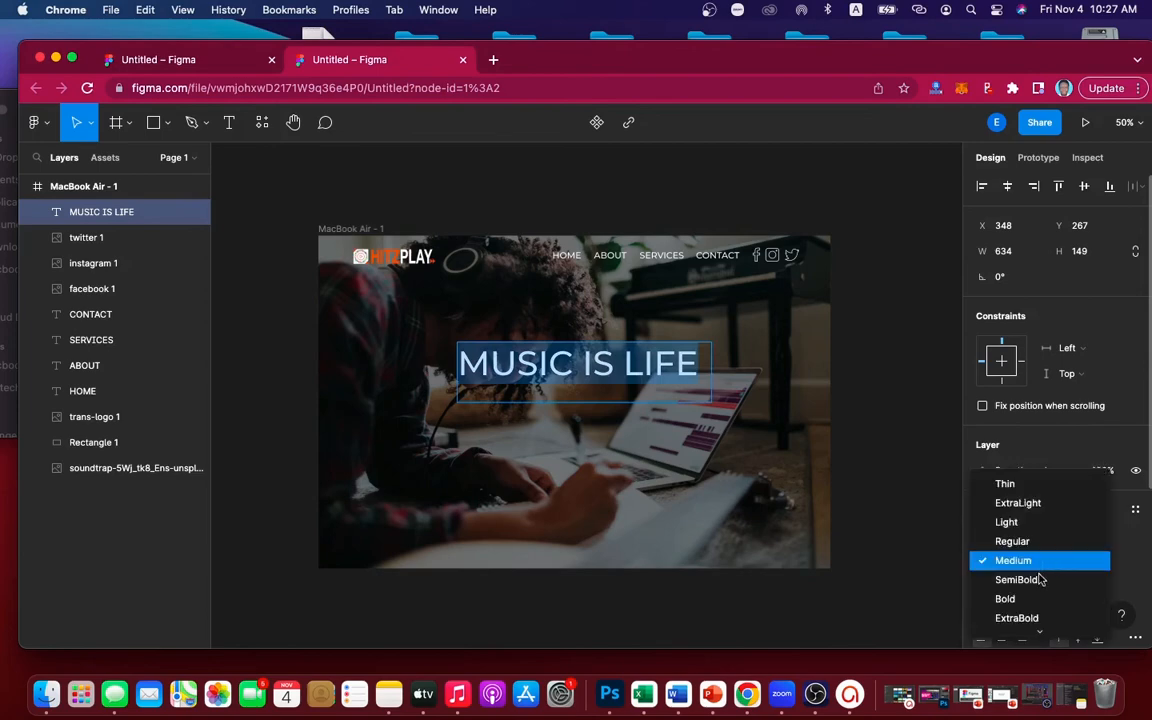
left_click(1039, 580)
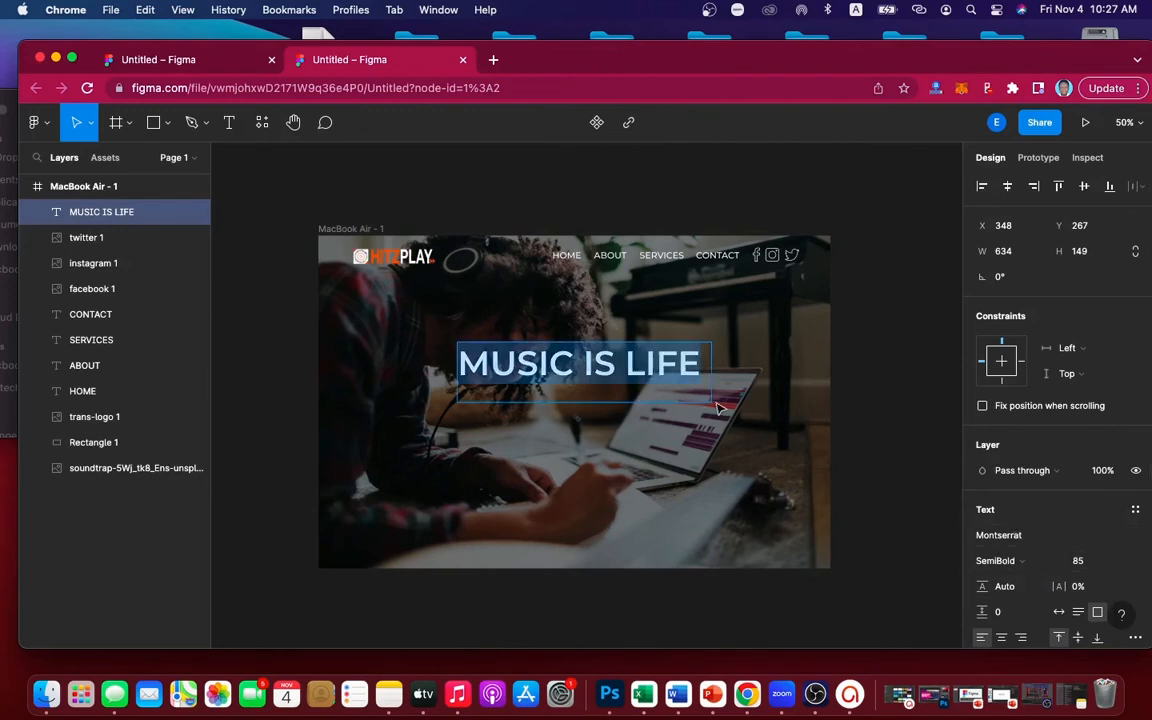
Shrink the MUSIC IS LIFE text box to about 618 × 102 and centre it horizontally in the frame at X 331, Y 273
key("Escape")
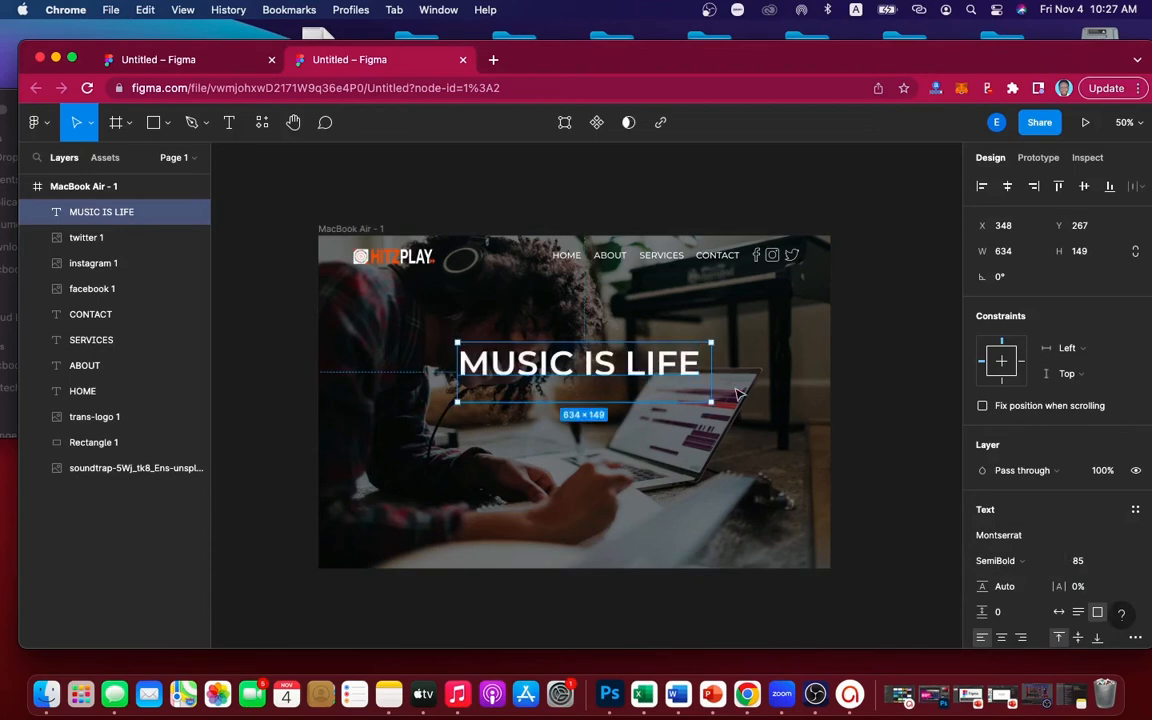
left_click_drag(708, 400, 704, 383)
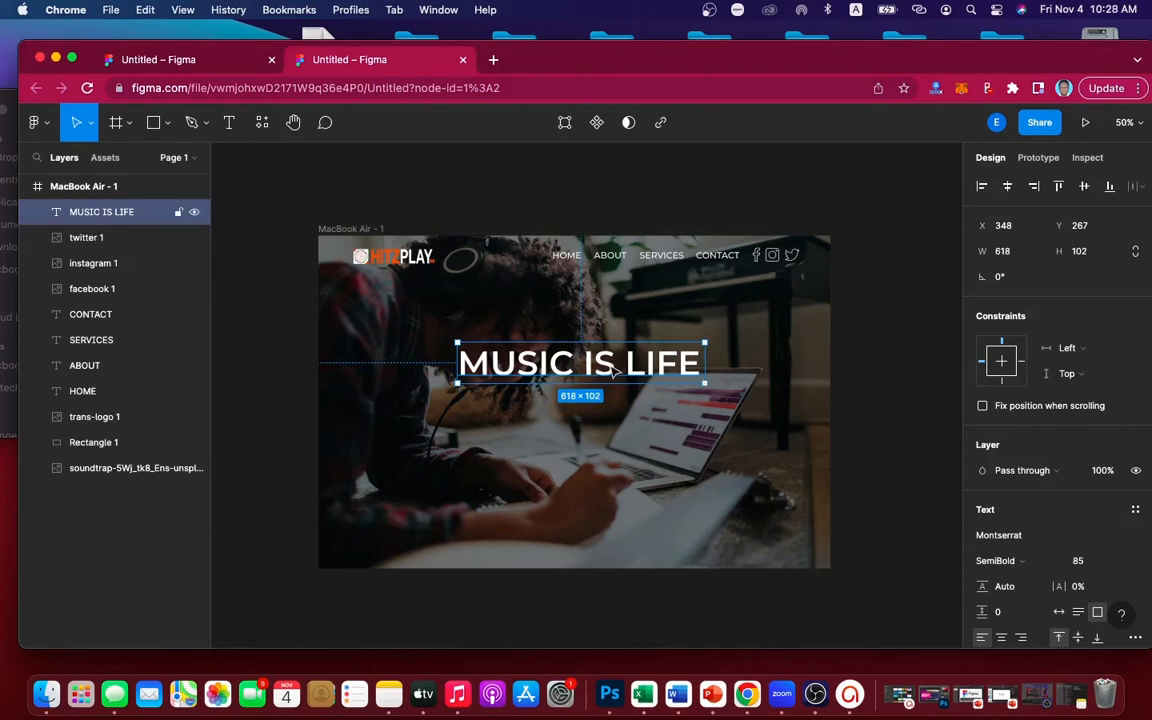
mouse_move(613, 370)
left_mouse_down()
mouse_move(626, 371)
mouse_move(606, 373)
left_mouse_up()
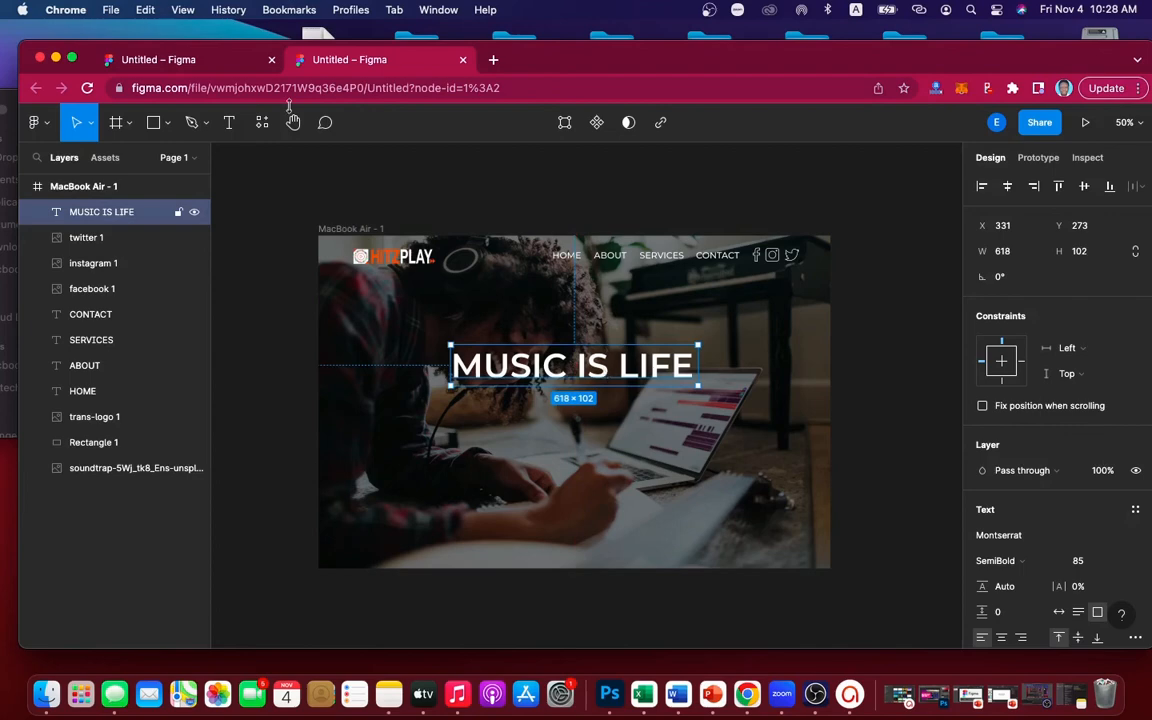
Check the tagline in the reference design, then duplicate the MUSIC IS LIFE heading directly below at Y 355 and select the copy's text
left_click(205, 62)
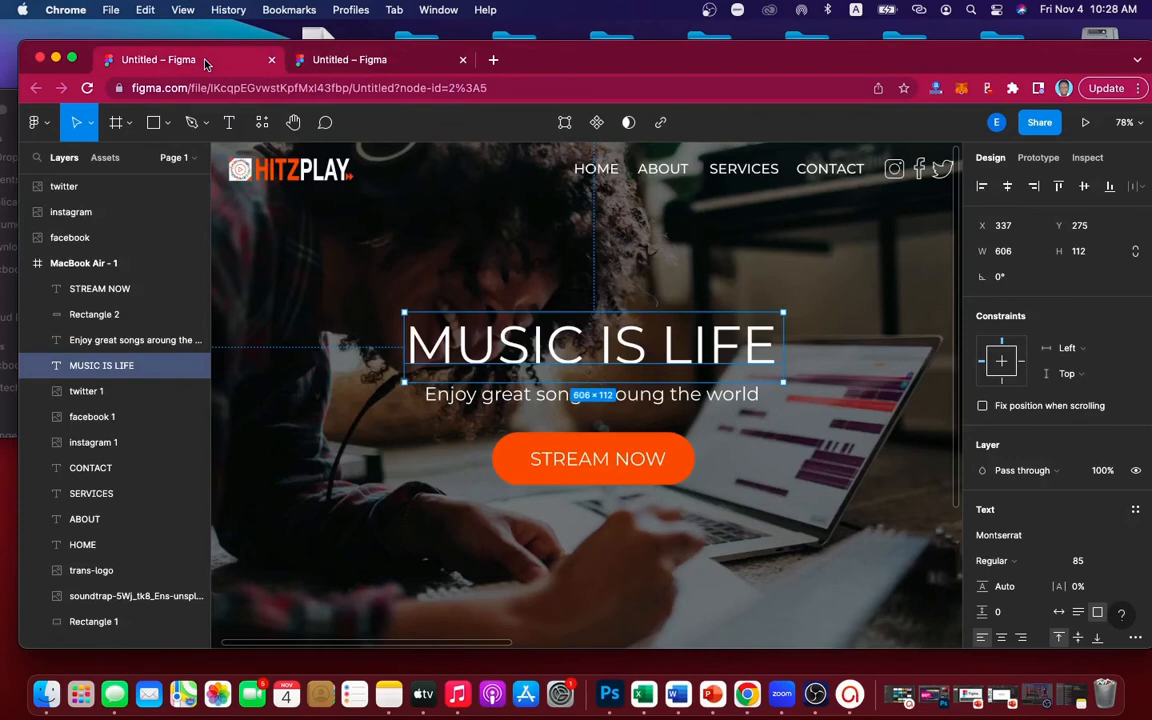
left_click(556, 264)
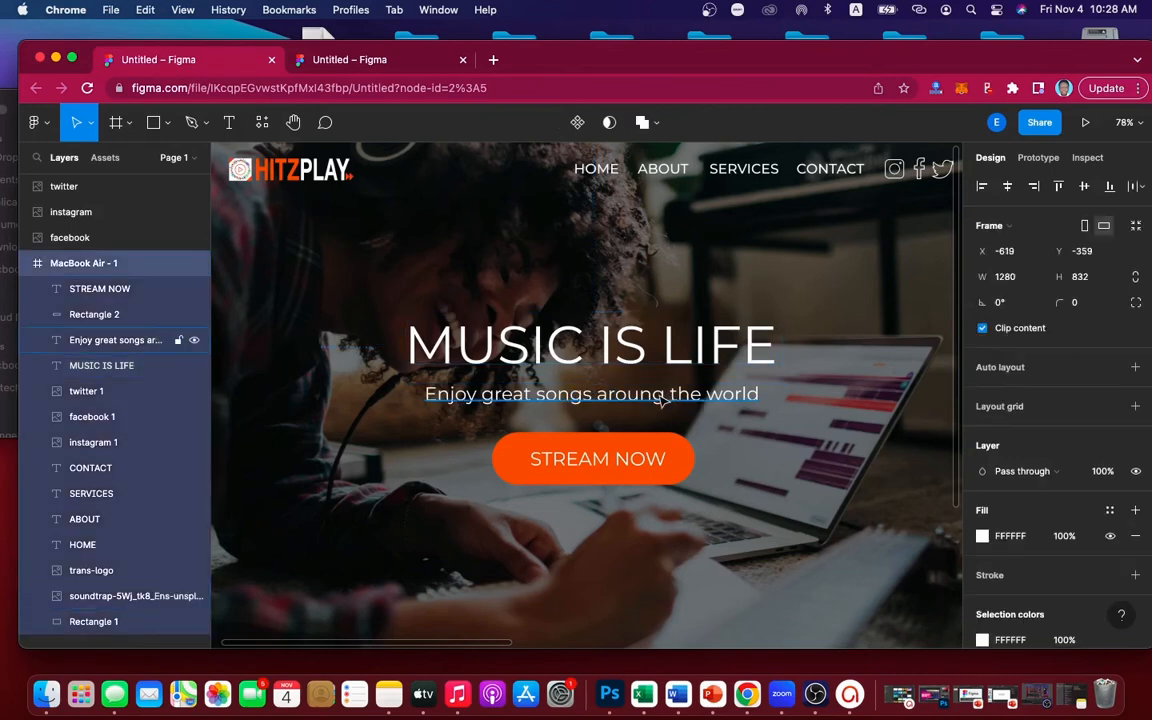
left_click(321, 56)
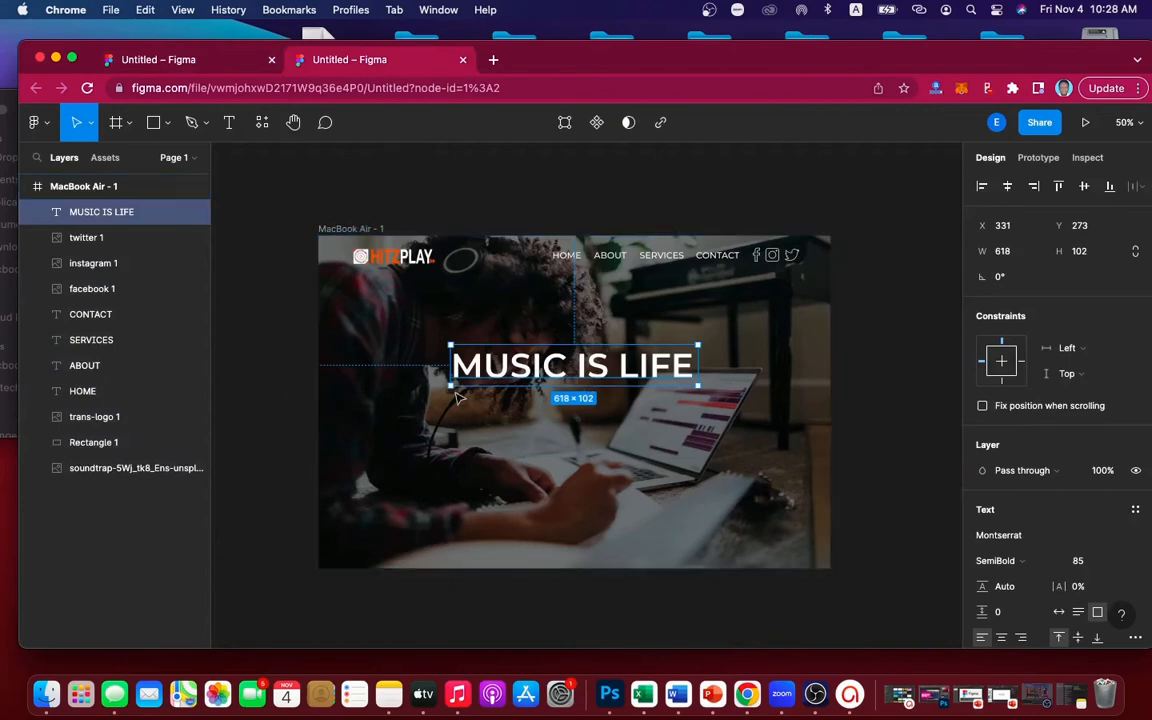
left_click_drag(607, 373, 603, 400)
double_click(603, 400)
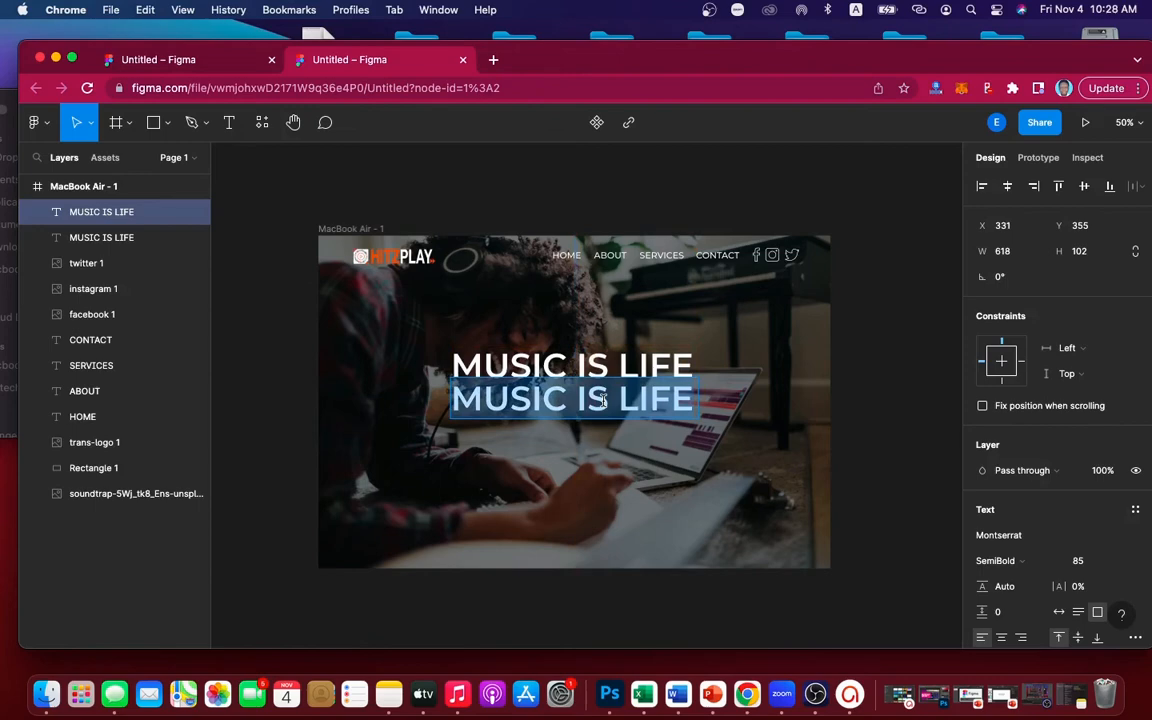
Format the duplicated heading's text with font size 30 and Regular weight
left_click(1078, 563)
type("30")
key("Return")
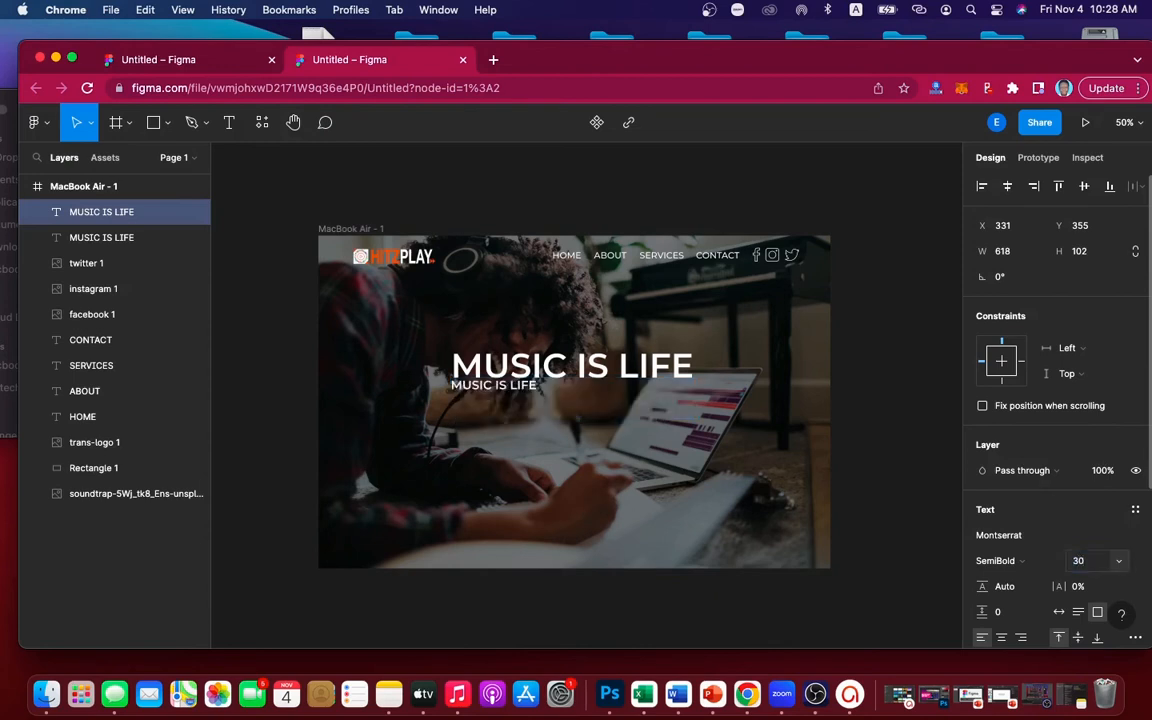
left_click(1000, 560)
left_click(1017, 543)
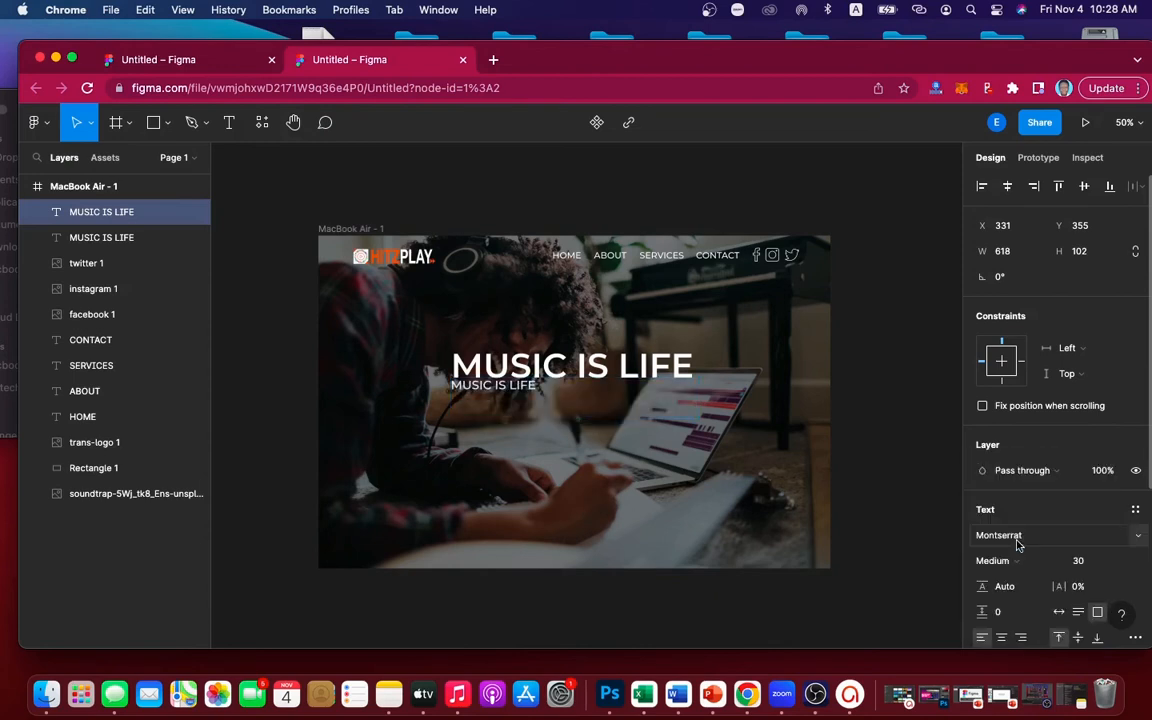
left_click(1010, 562)
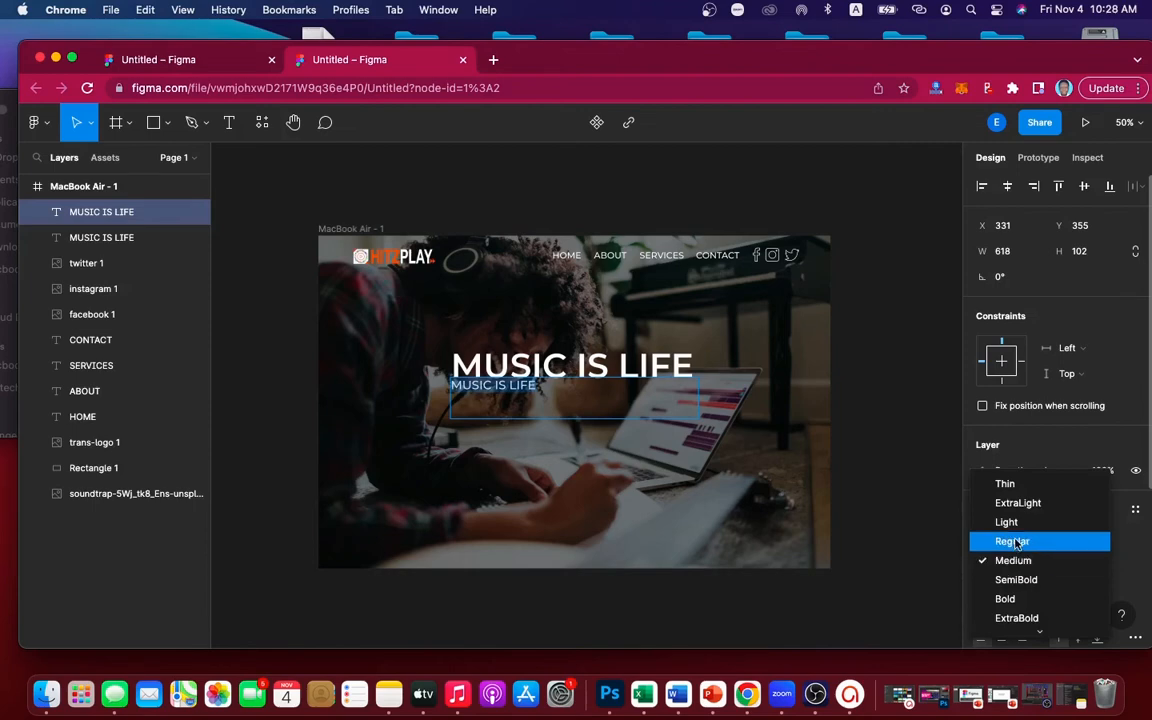
left_click(1012, 542)
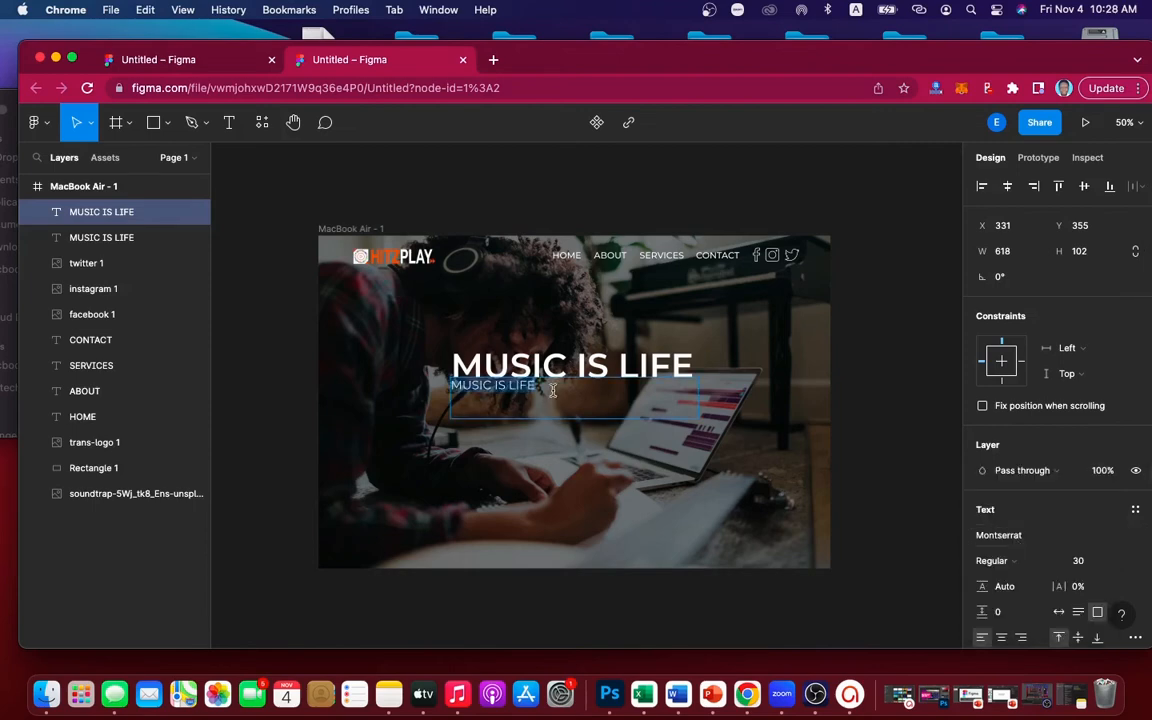
Replace the copy's text with "Enjoy Great Songs Around the World", fitting its box to about 565 × 46 at X 357, Y 387
type("Enjoy")
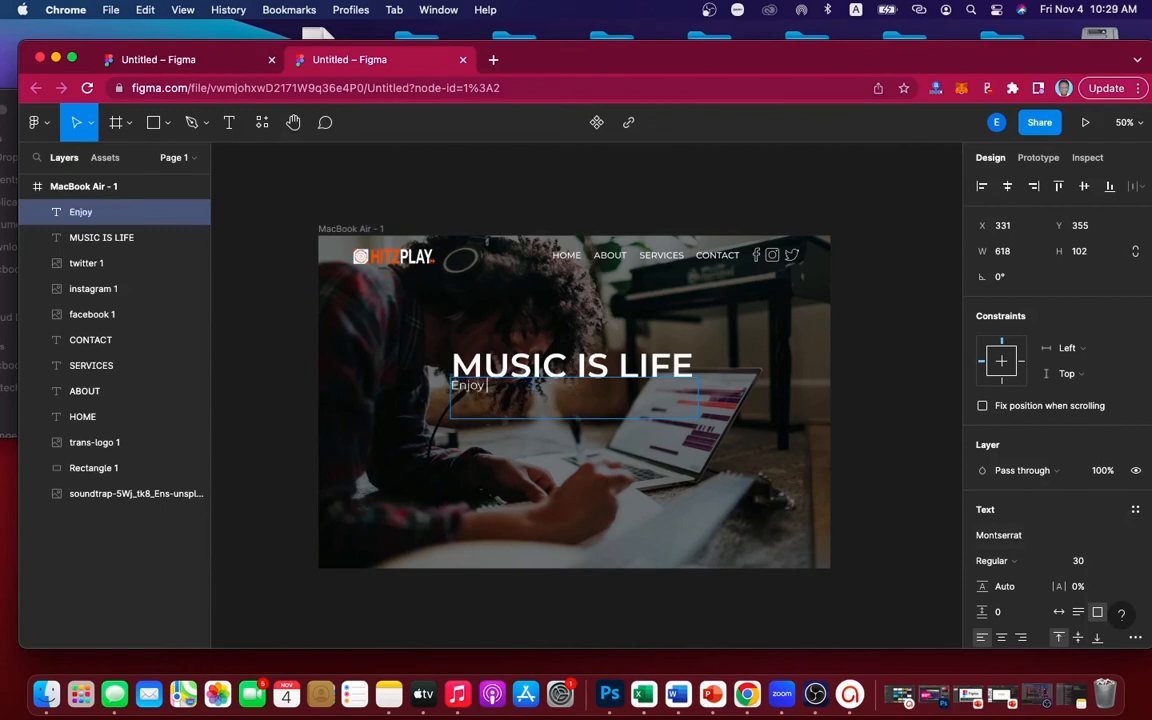
type(" Great Song")
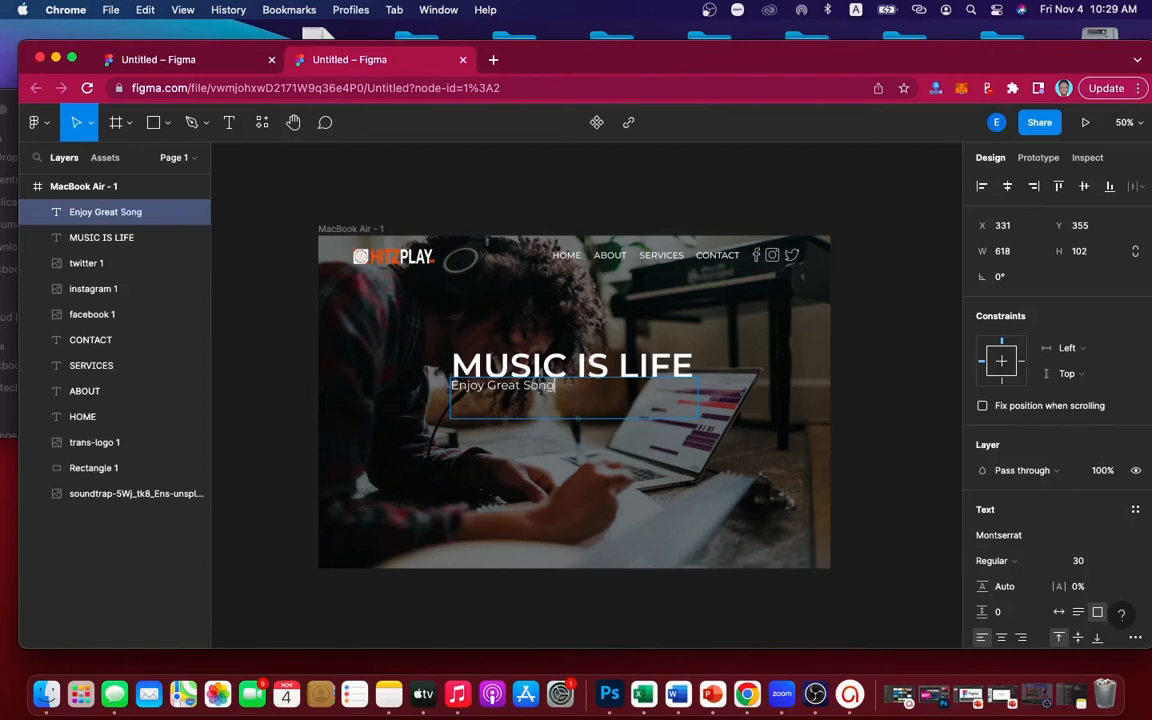
type("s Around the World")
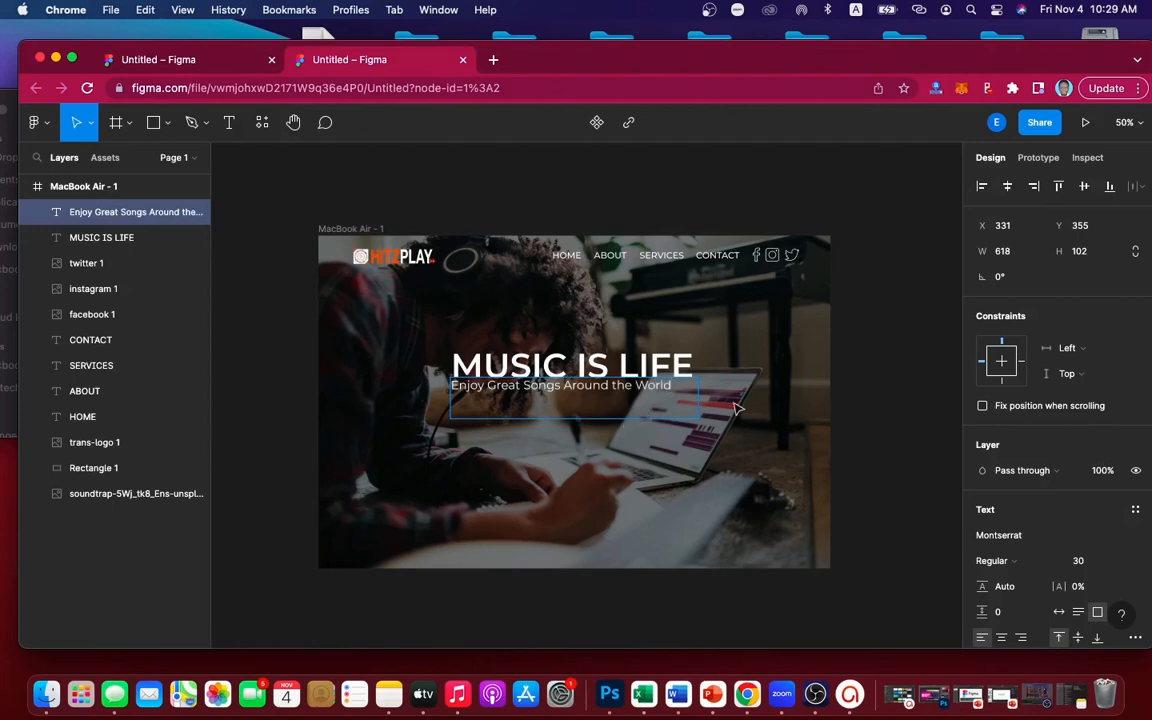
key("Escape")
left_click_drag(697, 416, 620, 399)
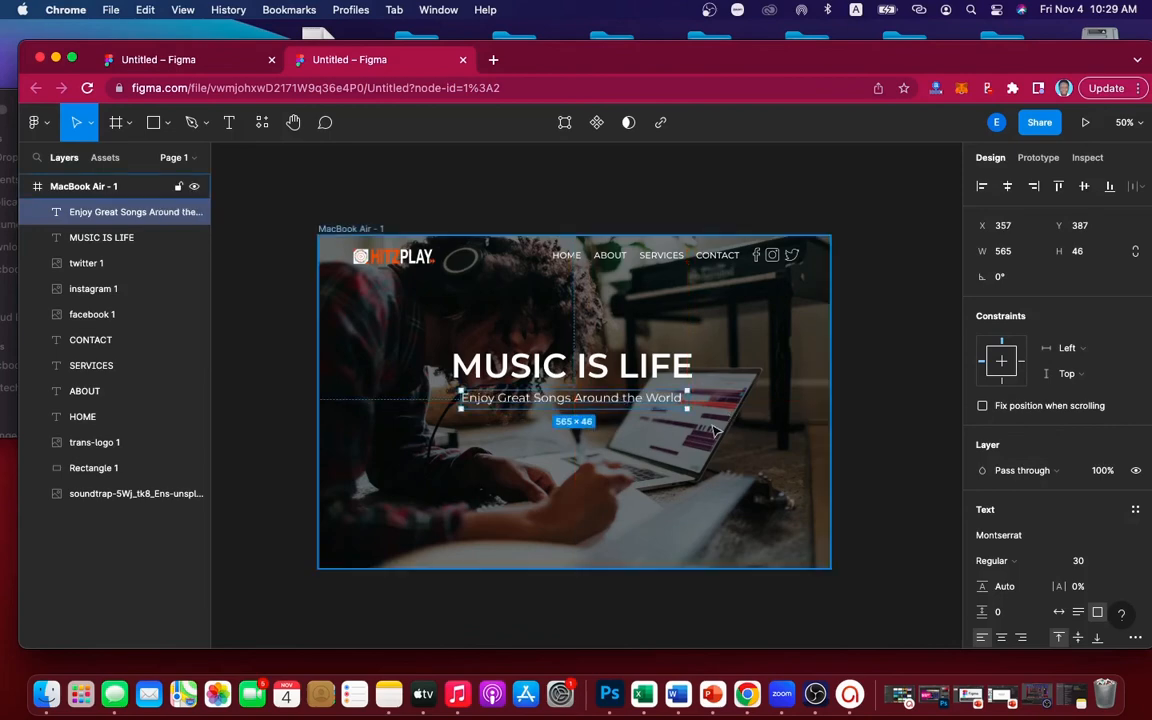
key("Escape")
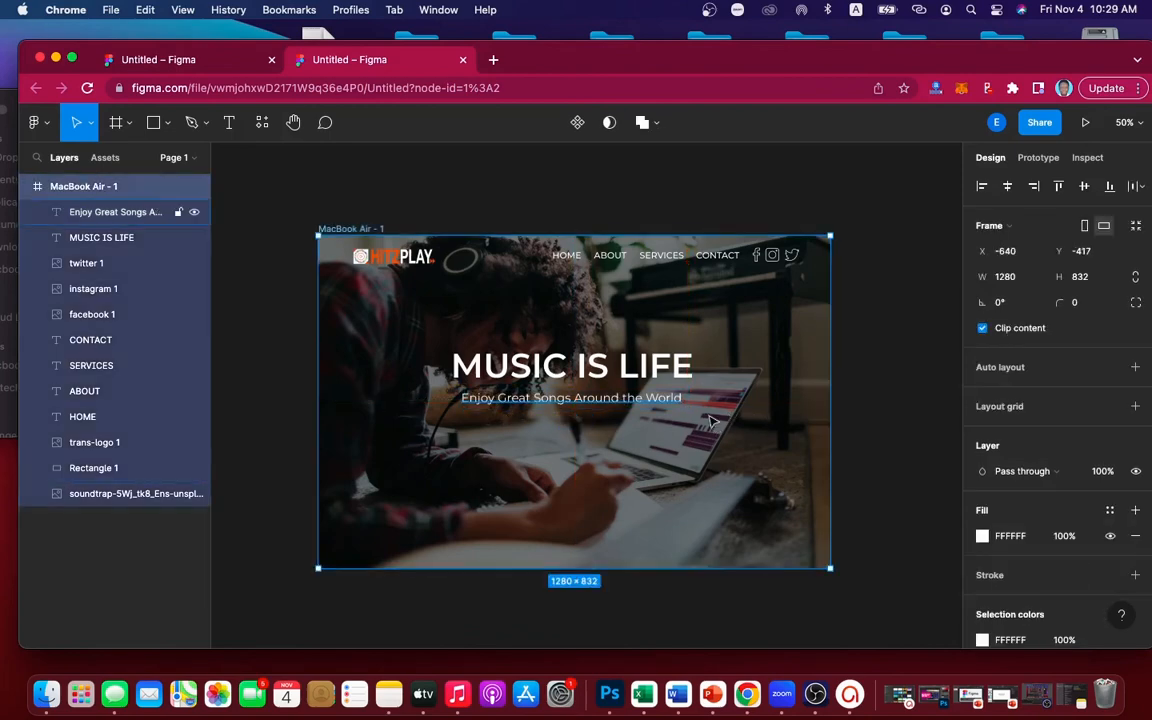
Nudge the MUSIC IS LIFE heading and the tagline together slightly downward, keeping their horizontal position and spacing
left_click(580, 370)
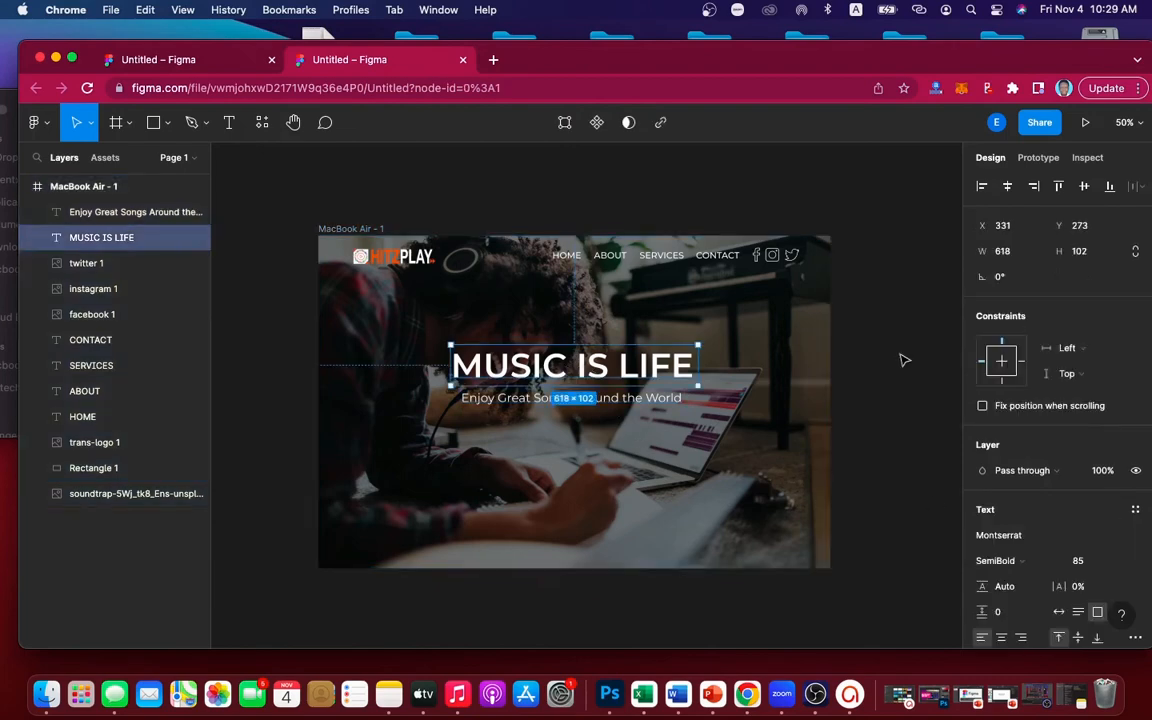
left_click(902, 360)
left_click(105, 230)
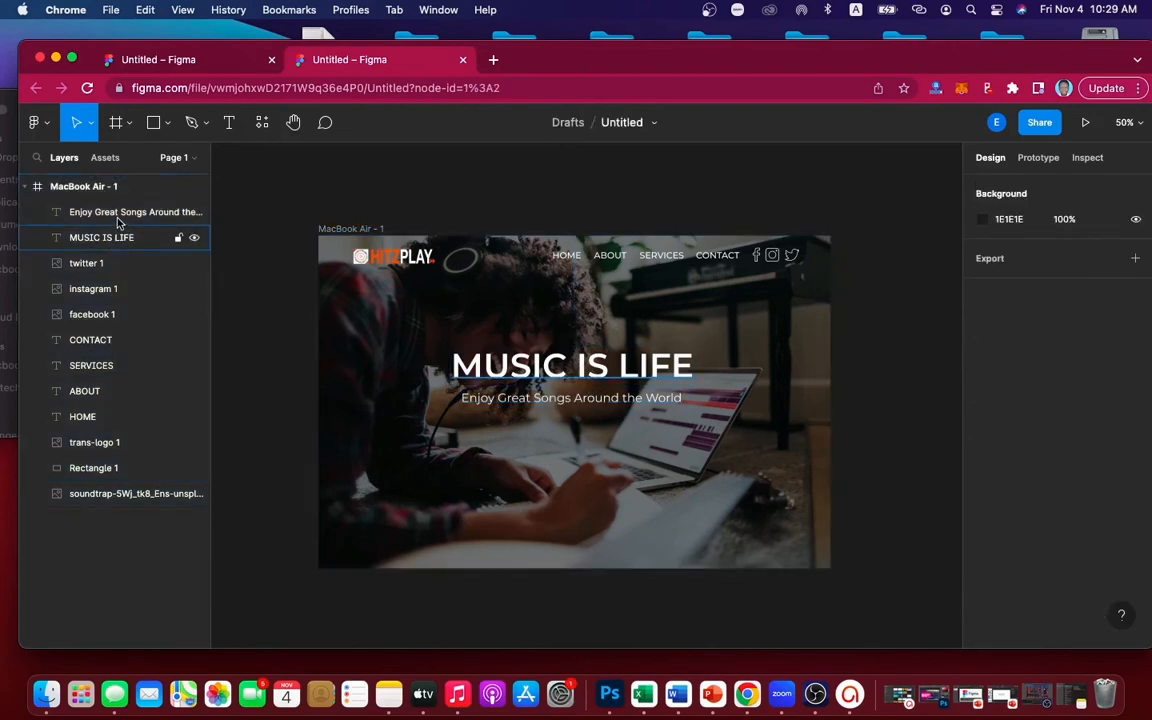
left_click(118, 215, "shift")
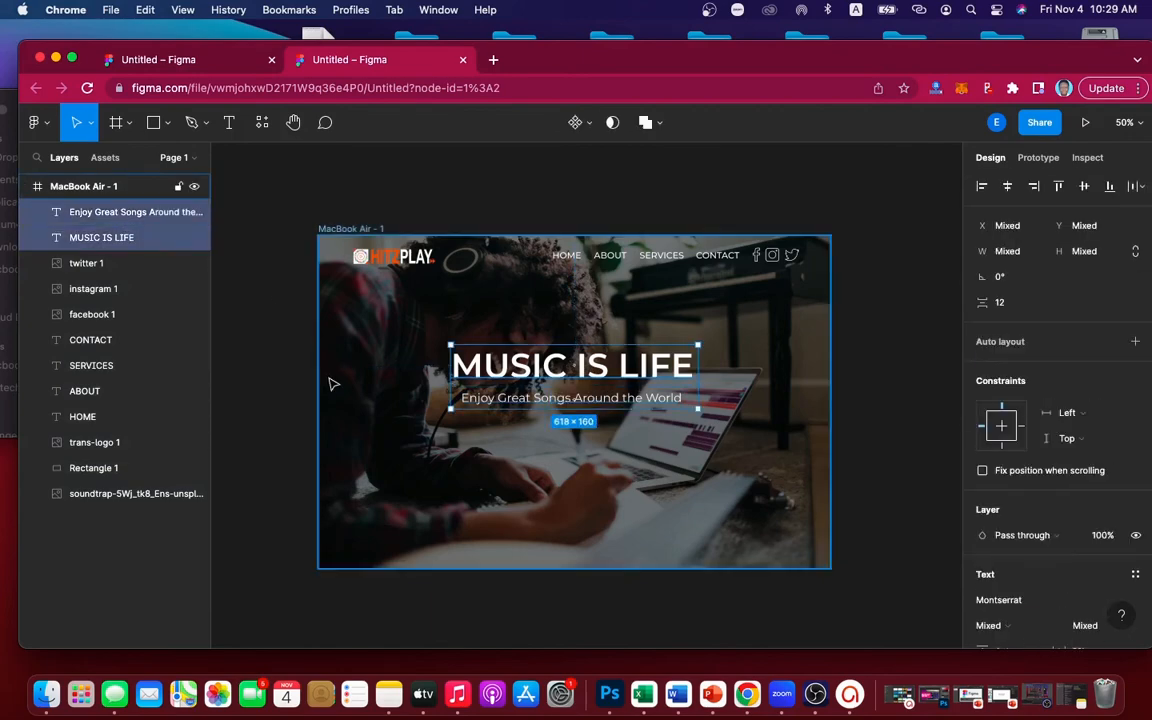
key("Down")
key("Down")
key("Down")
key("Down")
key("Down")
key("Down")
key("Down")
key("Down")
key("Down")
key("Down")
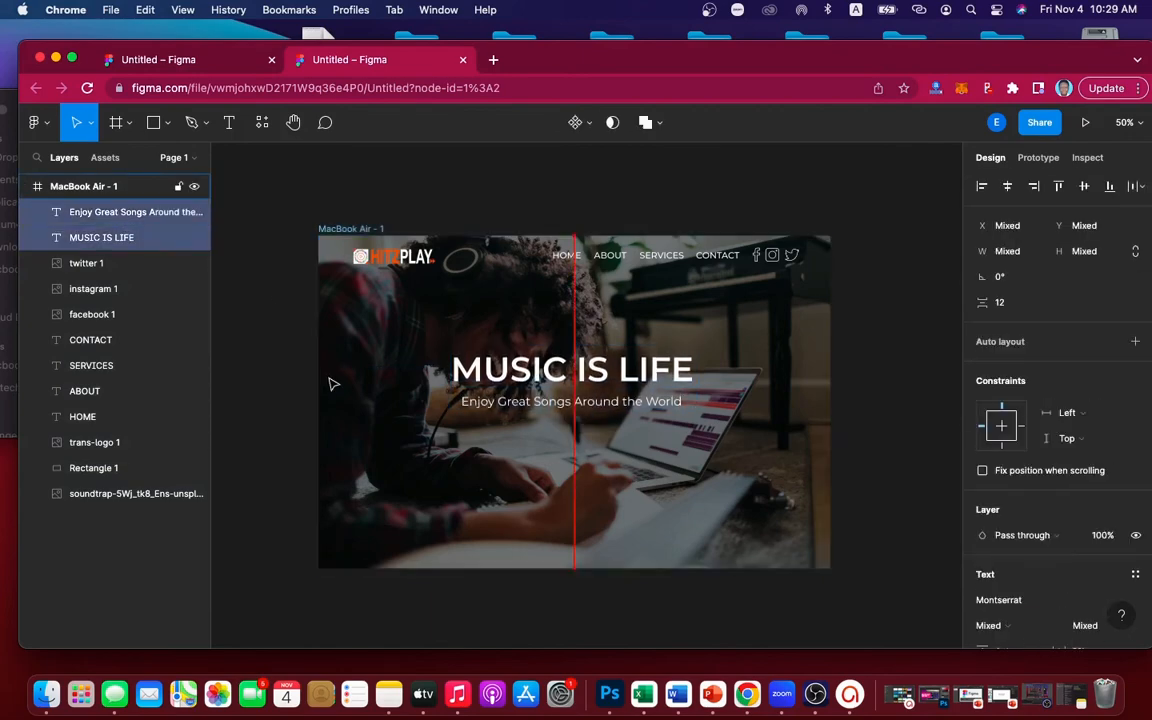
key("Down")
key("Down")
key("Down")
key("Down")
key("Down")
key("Down")
key("Down")
key("Down")
key("Down")
key("Down")
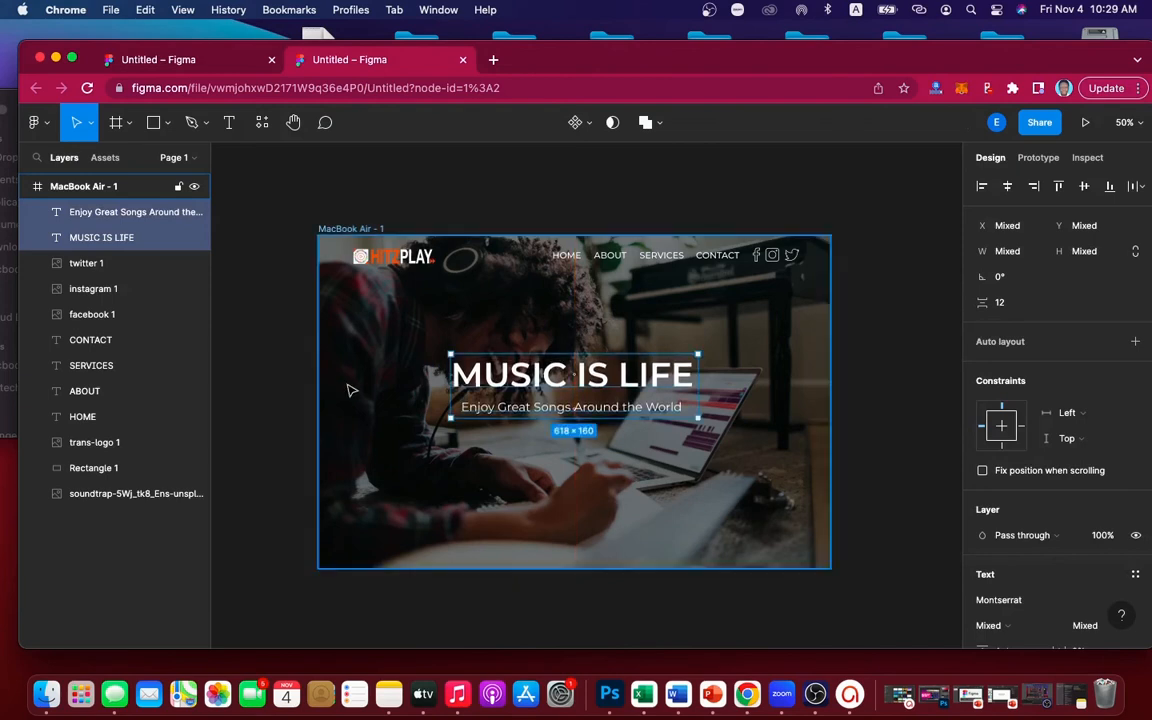
key("Down")
key("Down")
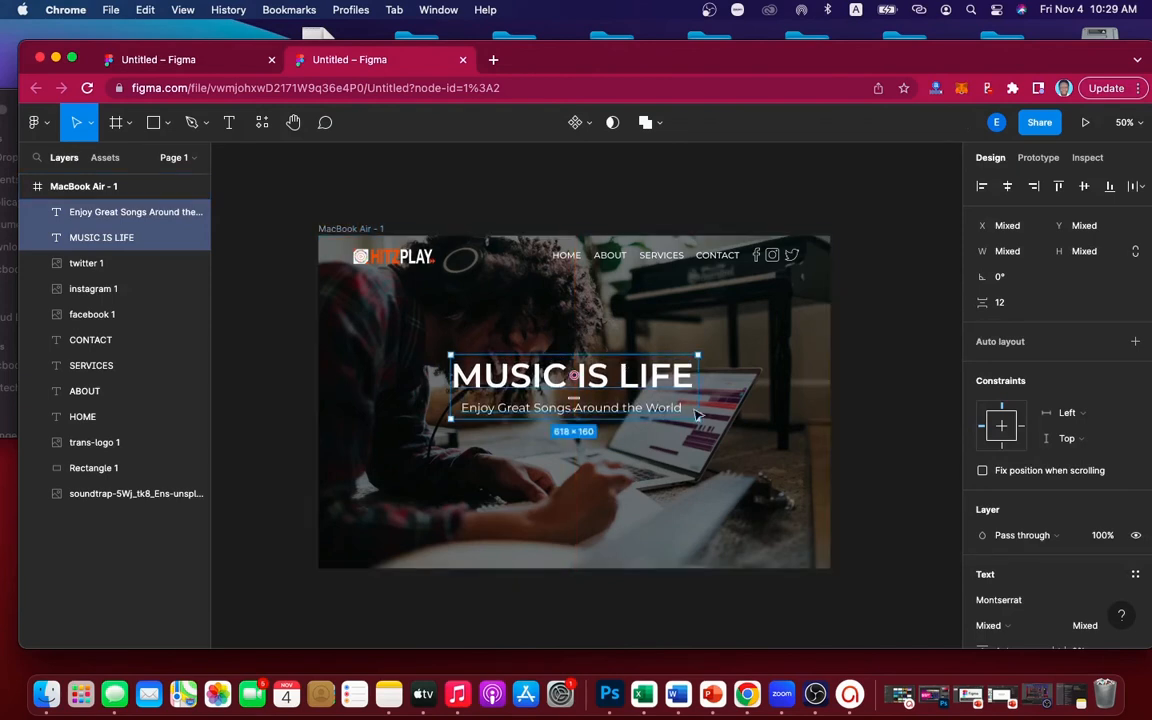
left_click(893, 390)
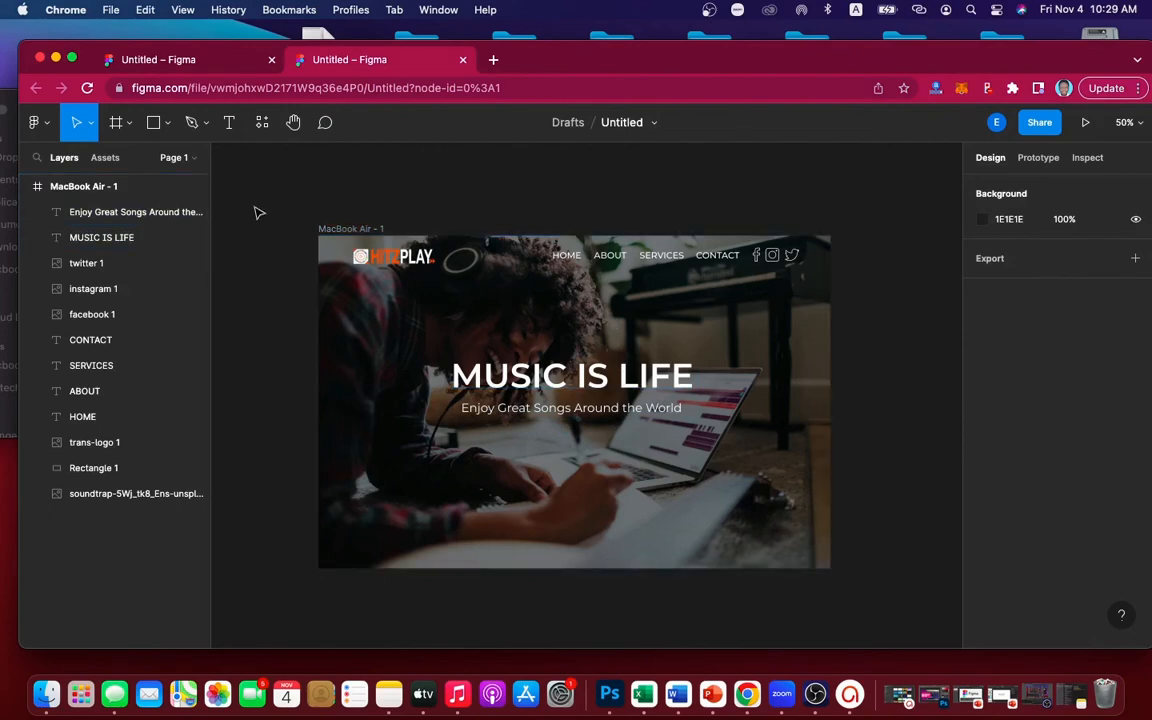
Draw a rectangle about 448 × 116 beneath the tagline at X 426, Y 537 as the button background
left_click(155, 128)
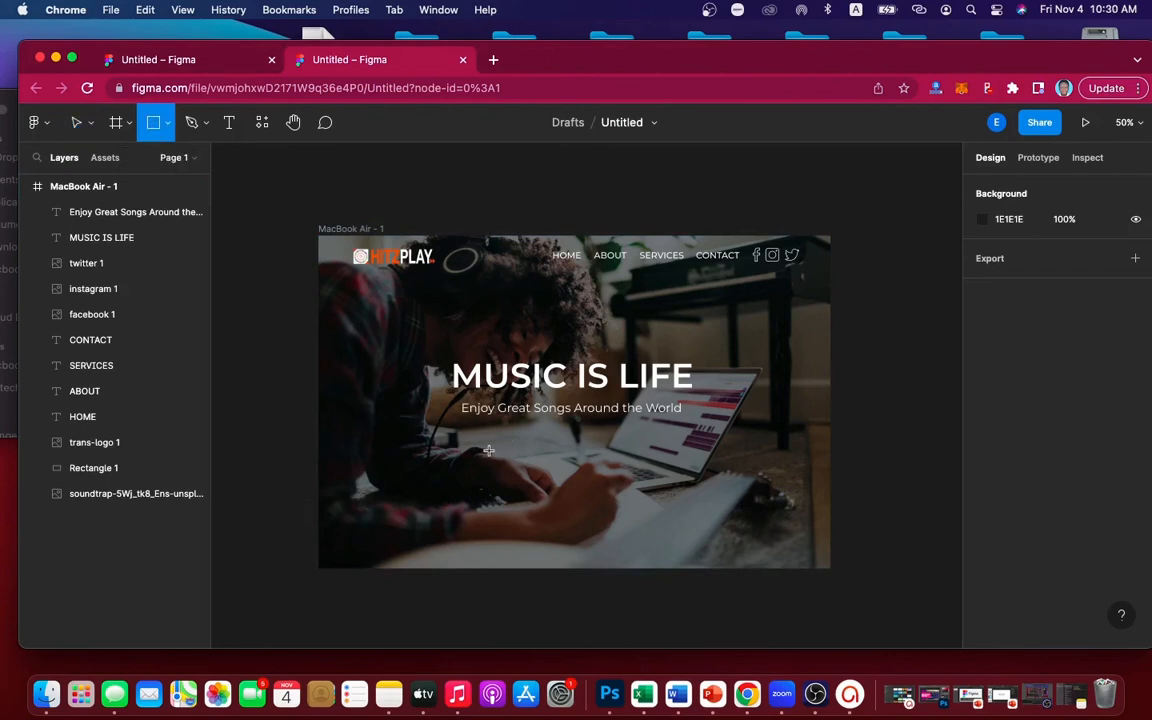
left_click_drag(488, 451, 668, 498)
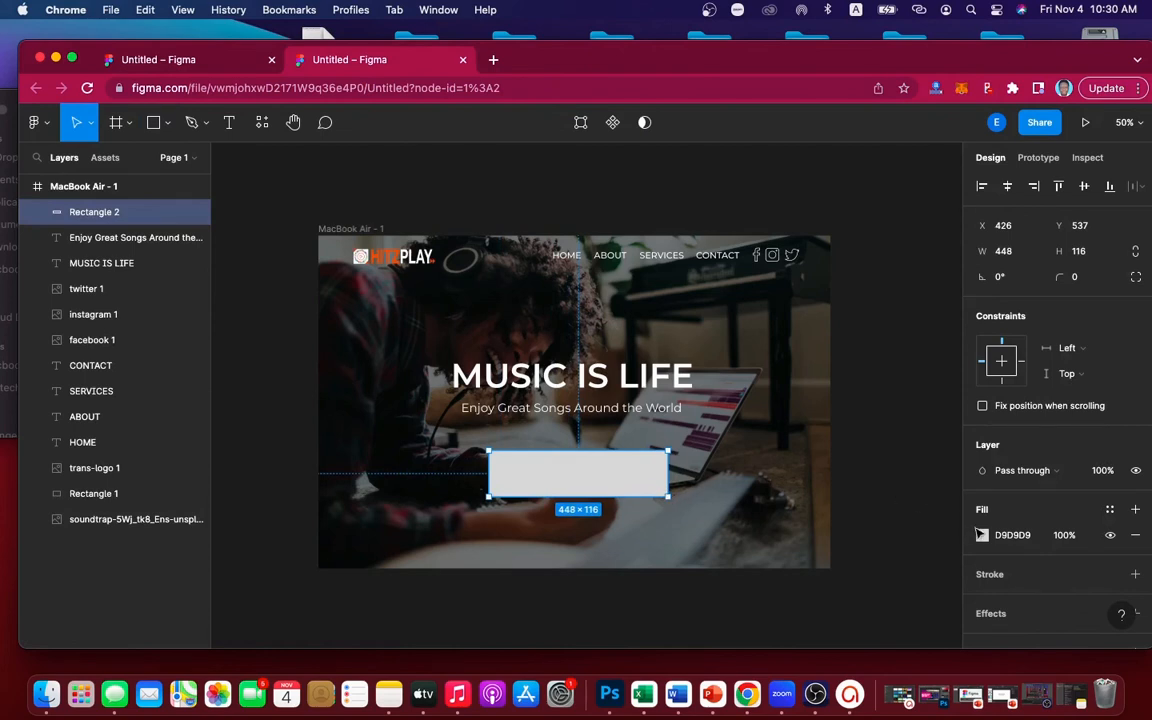
Fill the button rectangle with the orange FD6410 sampled from the HITZPLAY logo
left_click(983, 536)
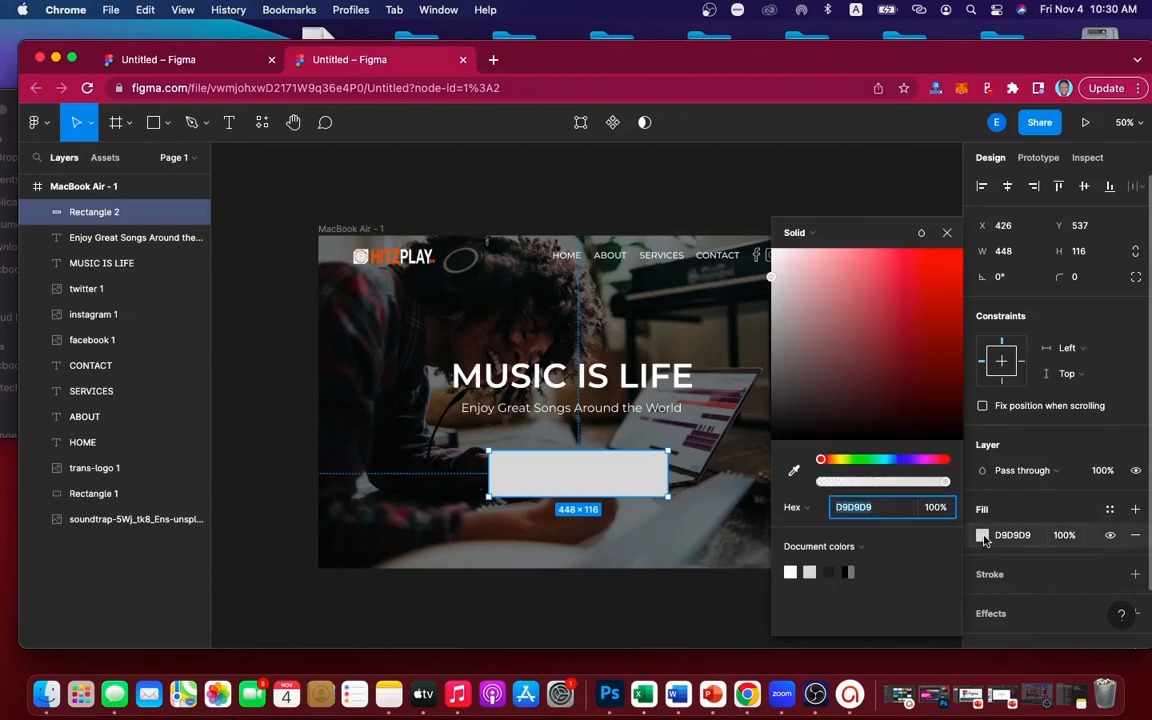
left_click(793, 472)
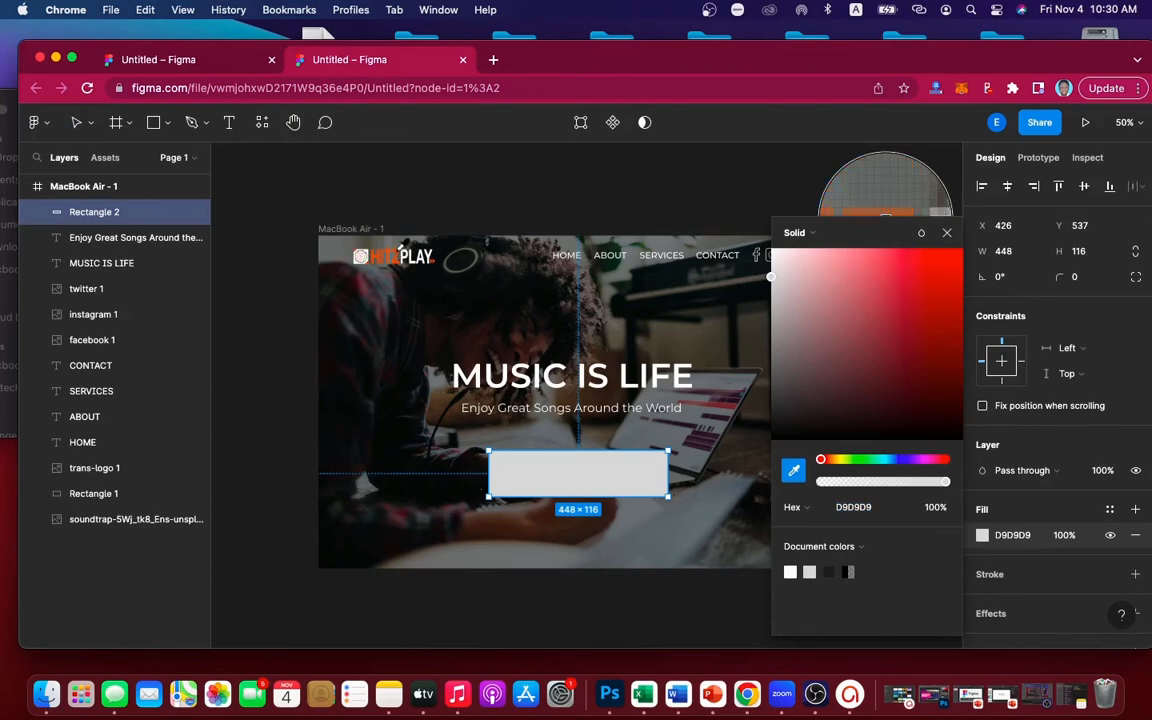
left_click(362, 256)
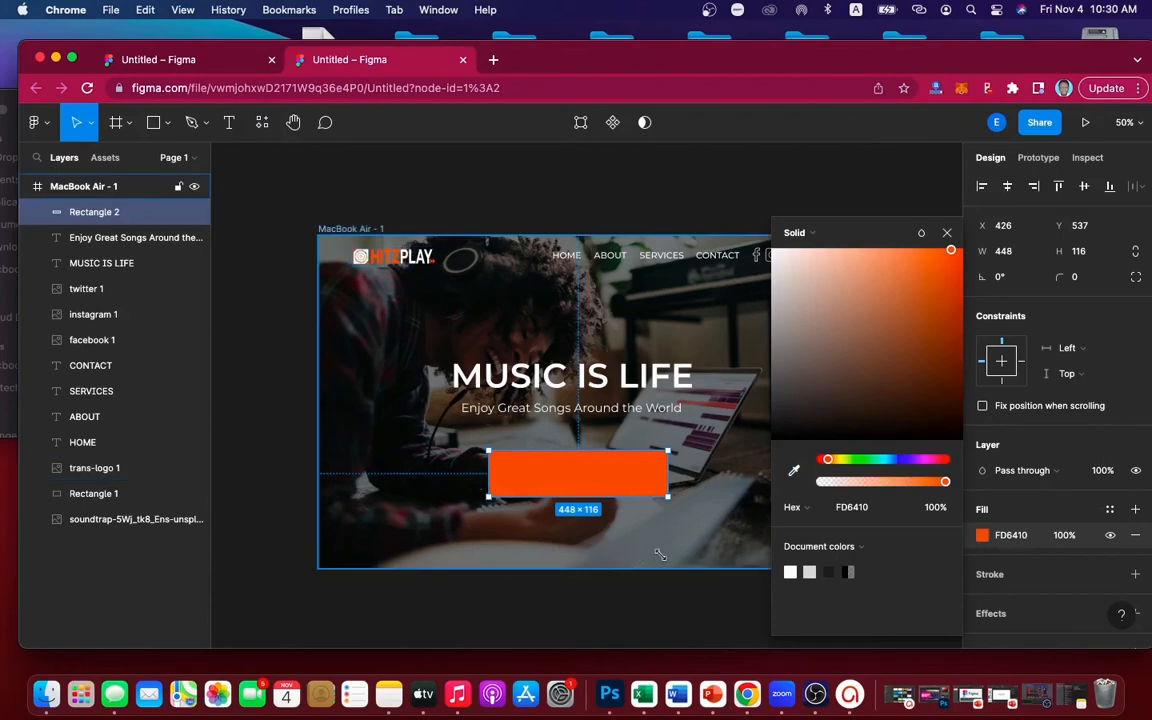
left_click(948, 234)
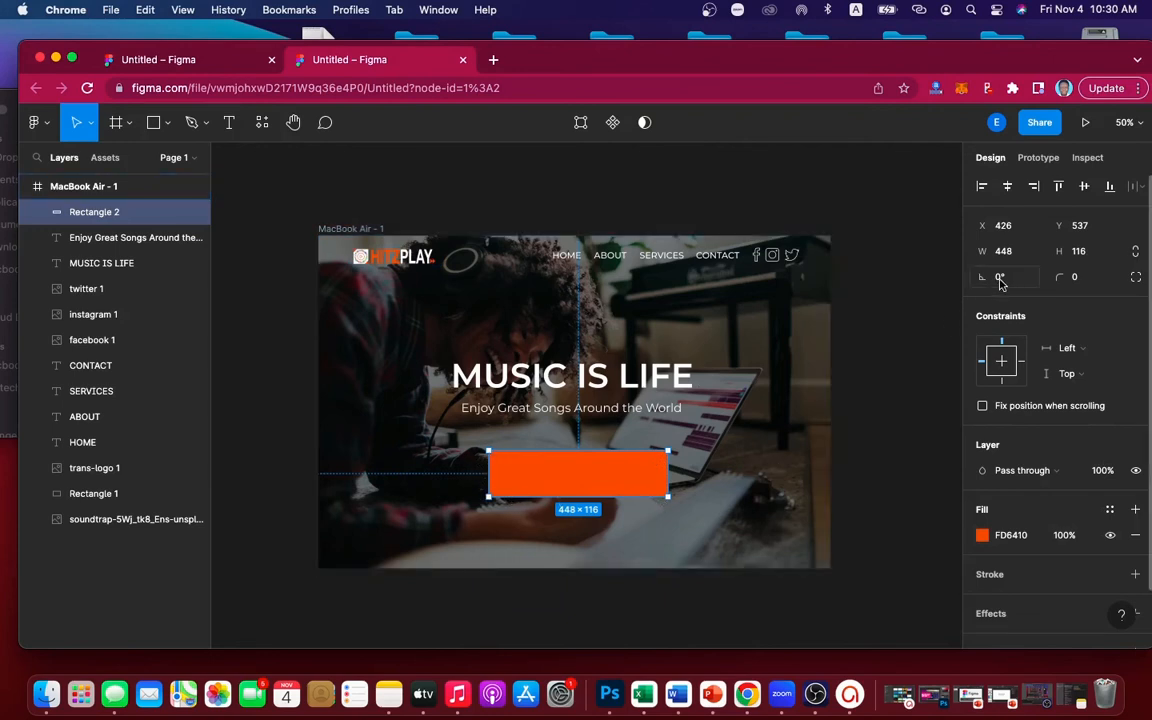
Round the button rectangle's corners, trying a radius of 50 before settling on 100
left_click(1078, 280)
type("50")
key("Return")
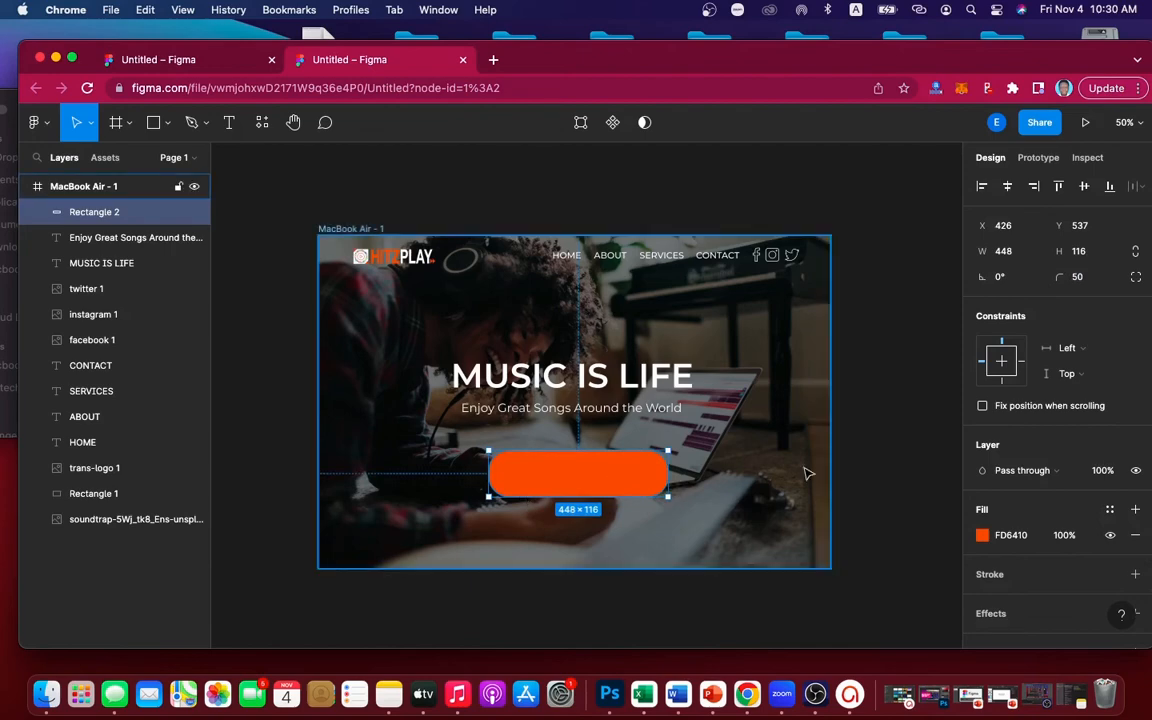
left_click(1077, 280)
type("100")
key("Return")
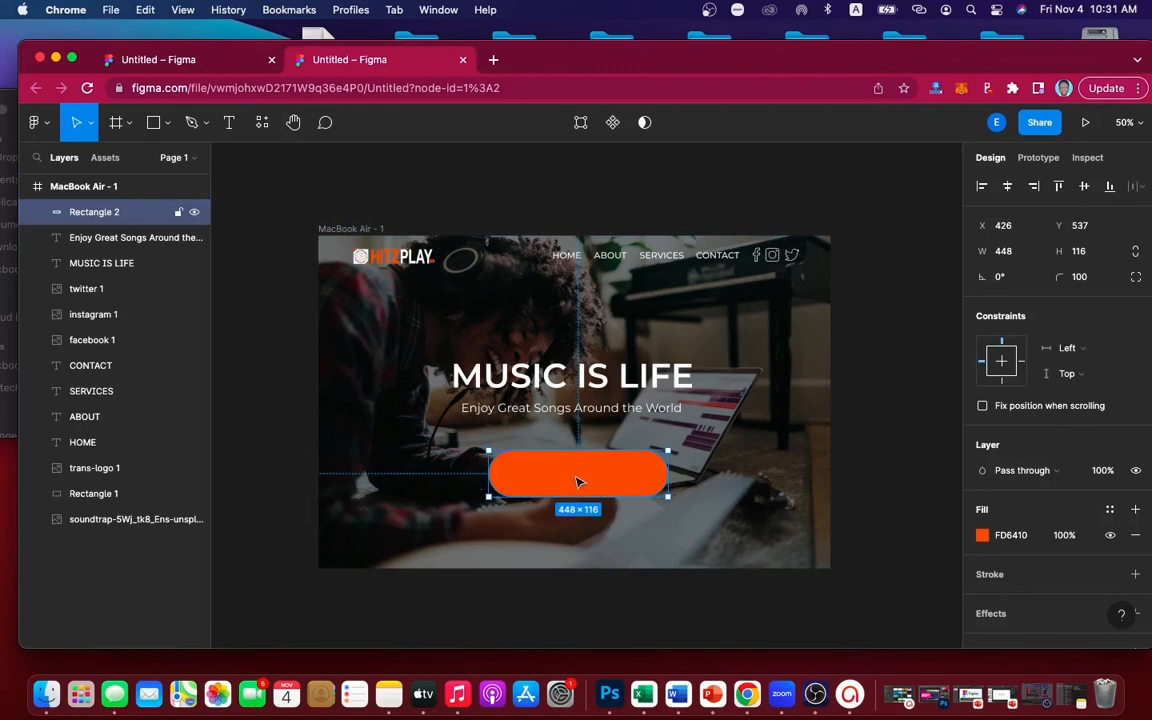
Add a text box about 370 × 82 over the orange button reading "STREAM NOW"
left_click(229, 125)
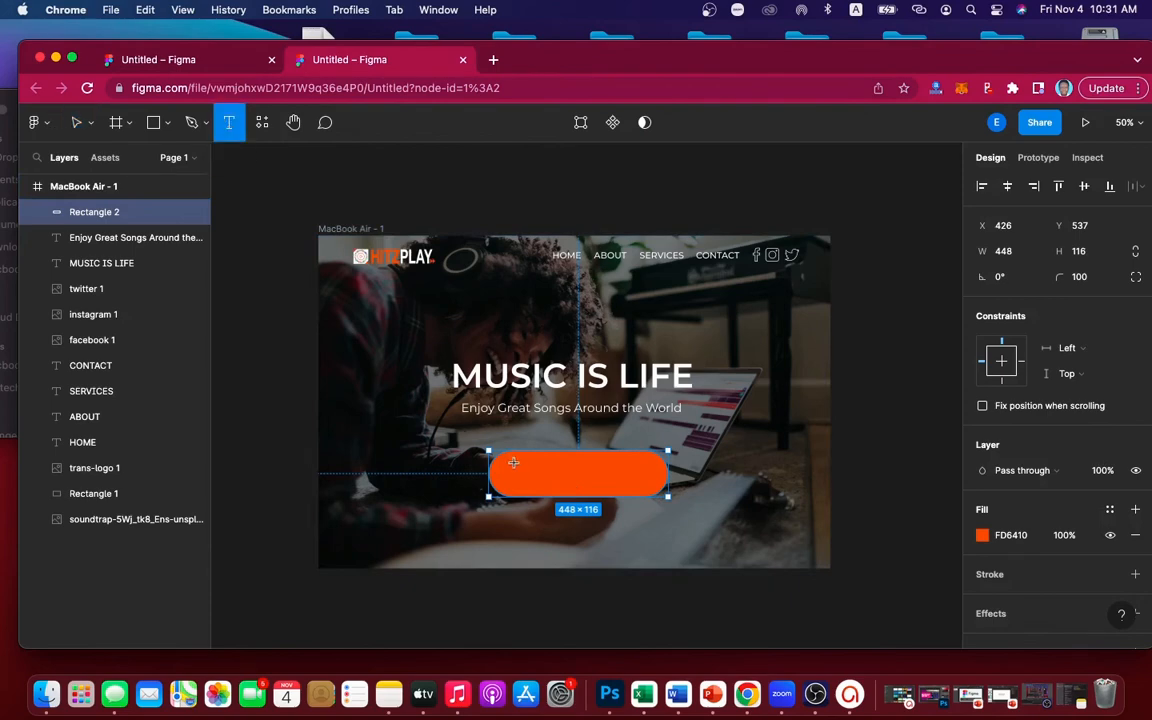
left_click_drag(504, 459, 652, 495)
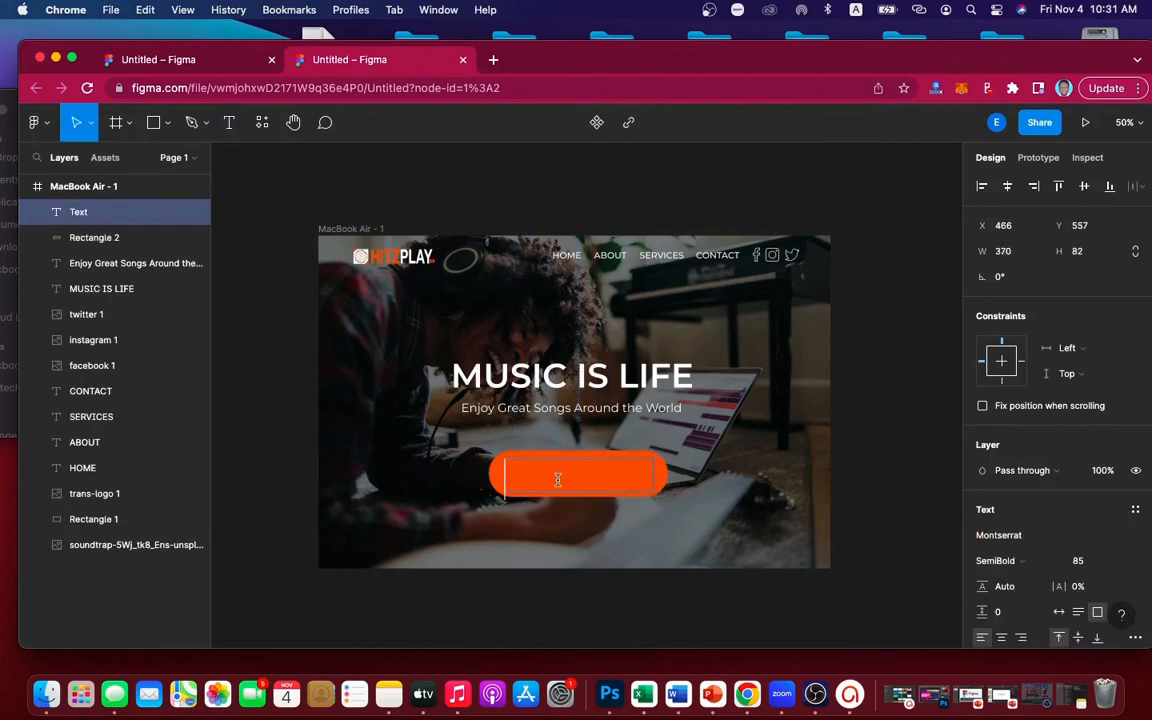
type("STREAM NOW")
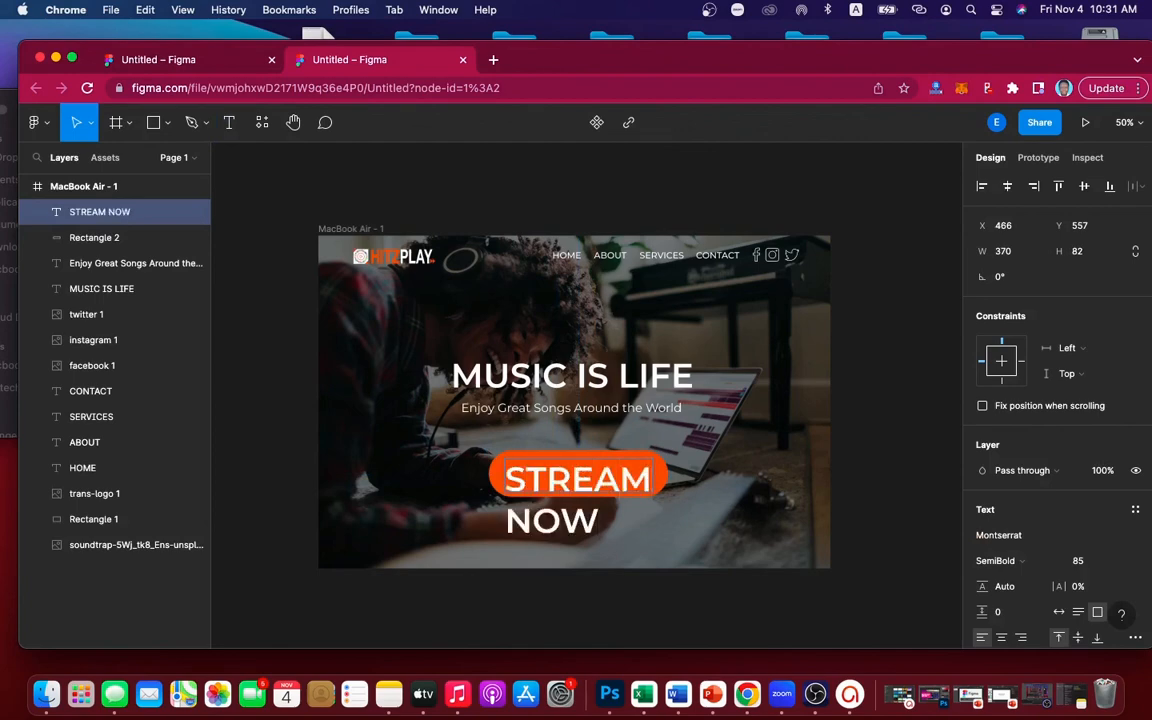
Set the STREAM NOW text to Regular weight, trying font sizes 30 and 50 before settling on 45
key("super+a")
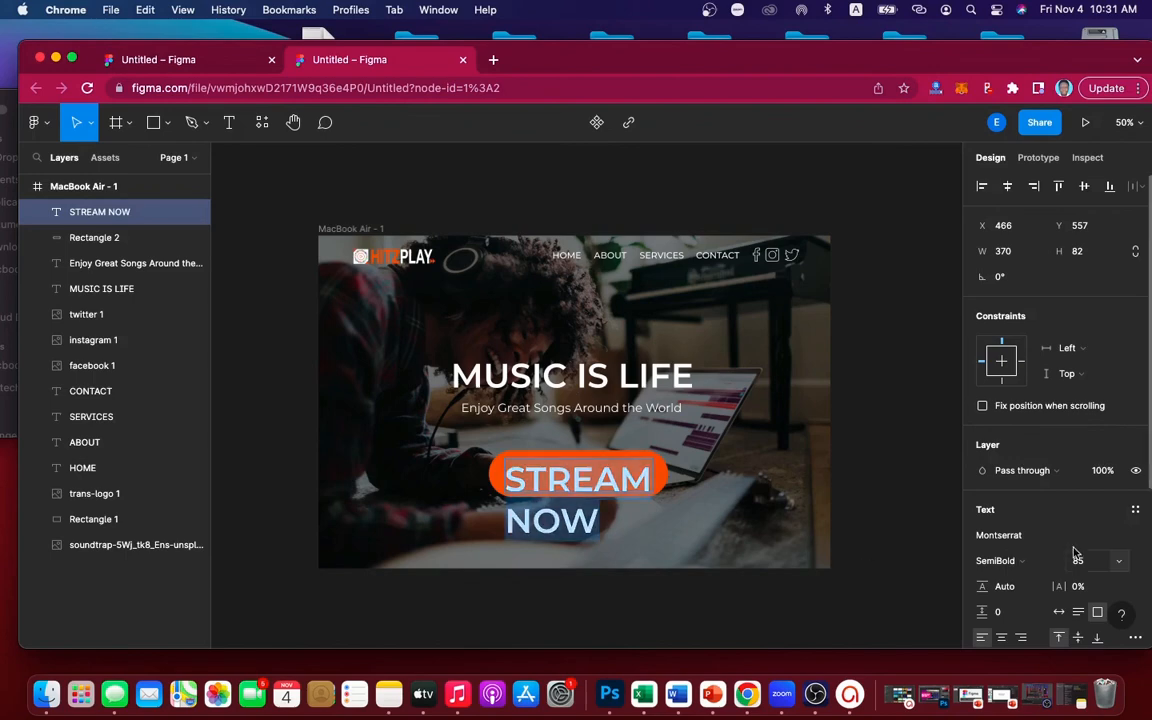
scroll(1075, 555, "down", 3)
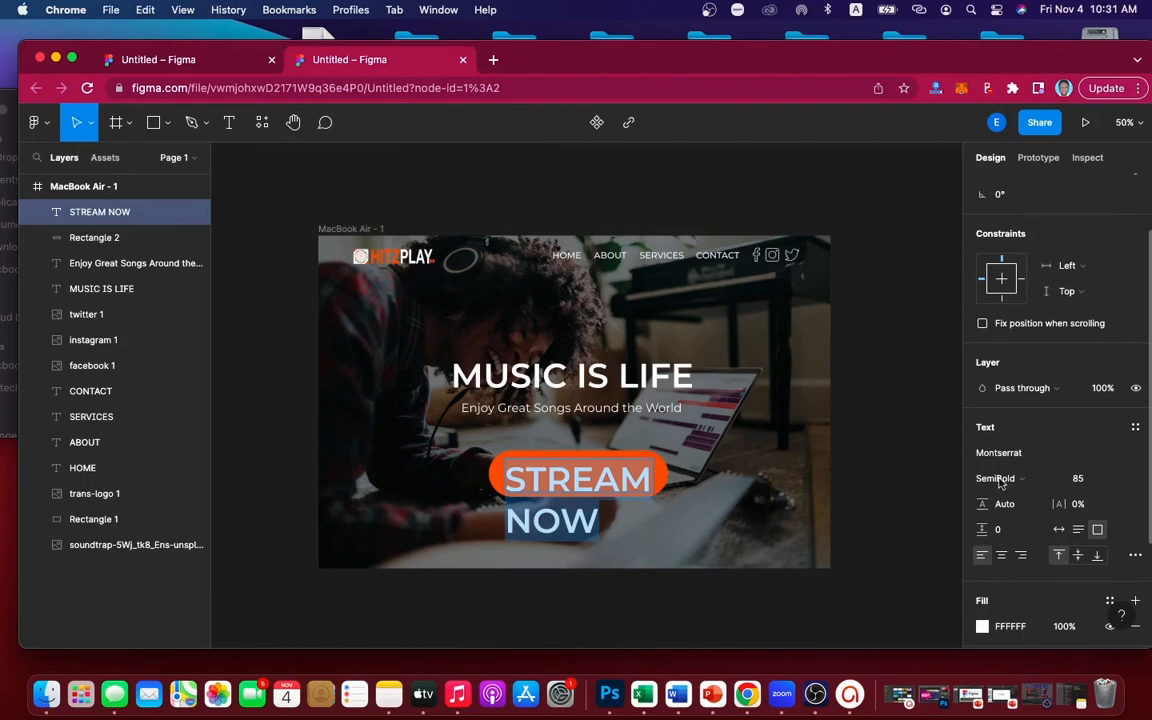
left_click(1000, 481)
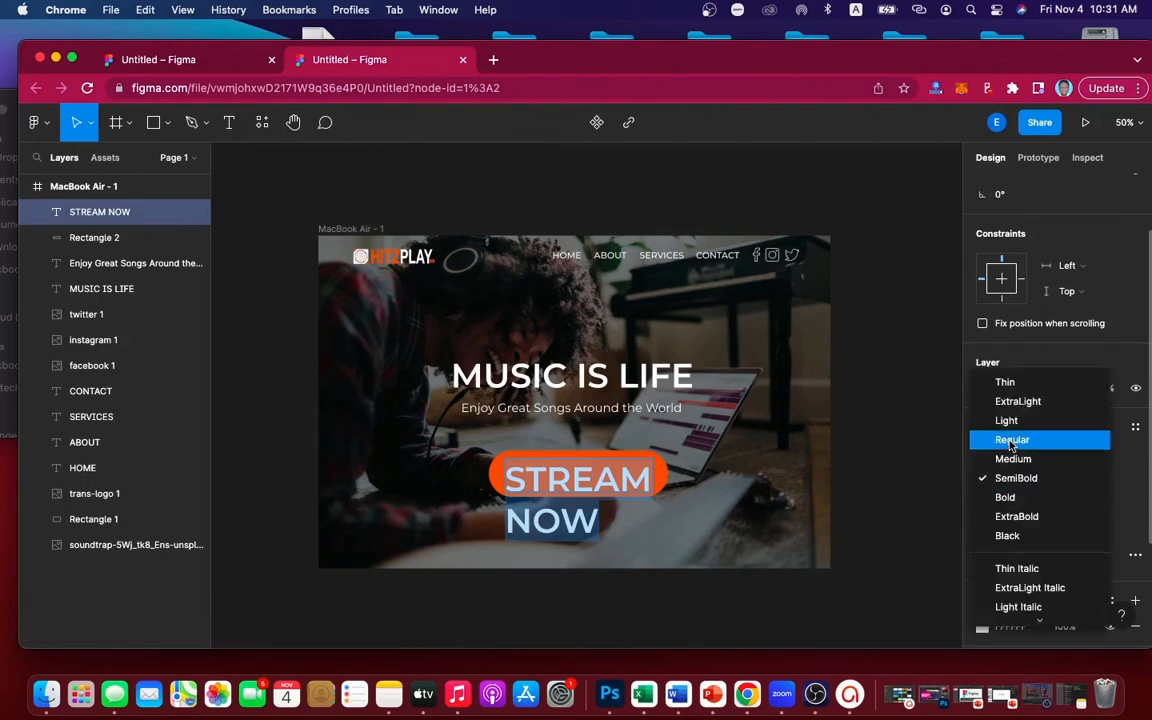
left_click(1011, 441)
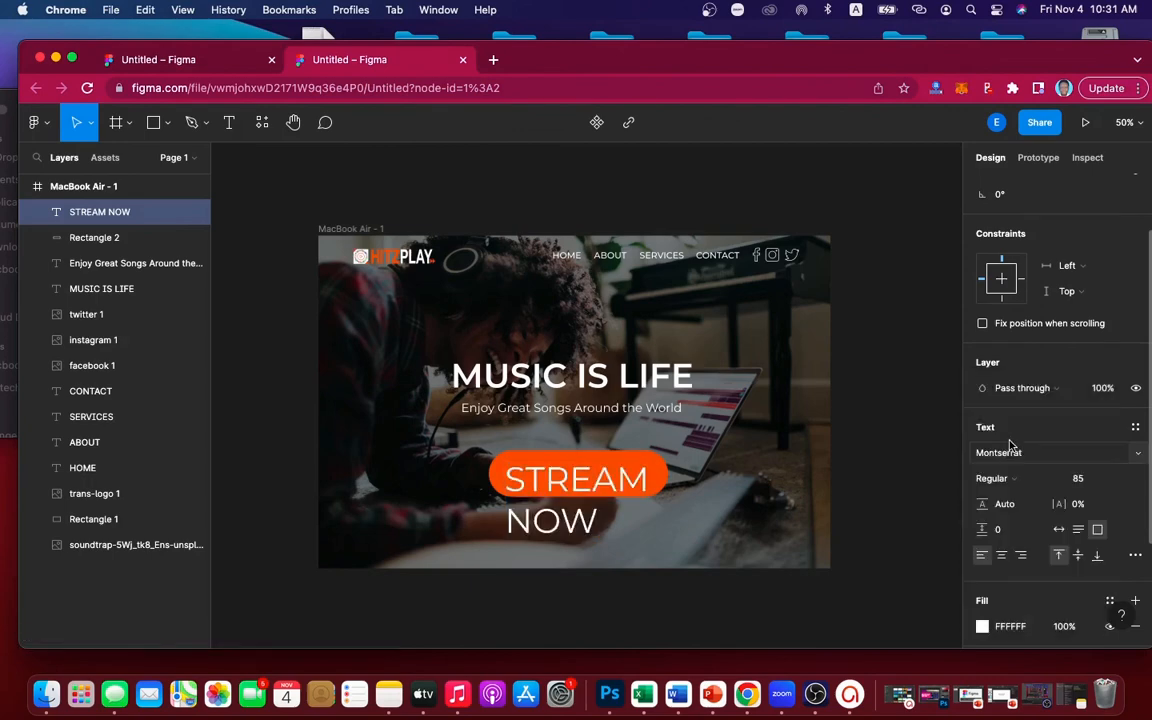
left_click(1082, 479)
type("30")
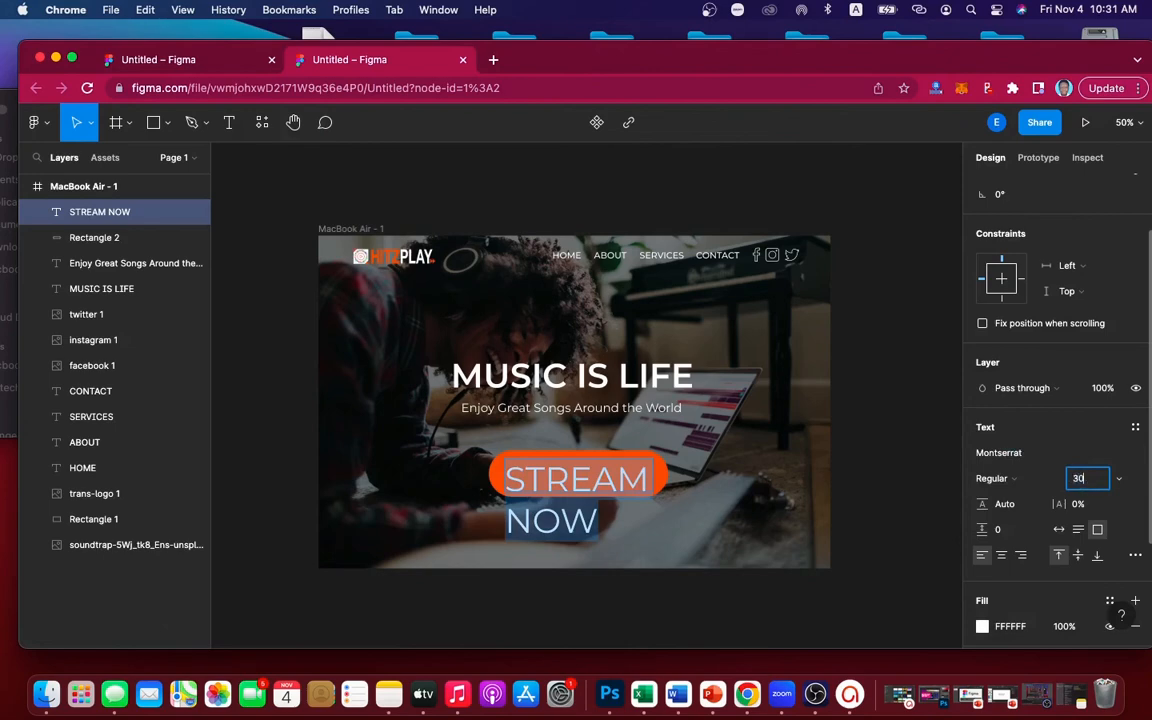
key("Return")
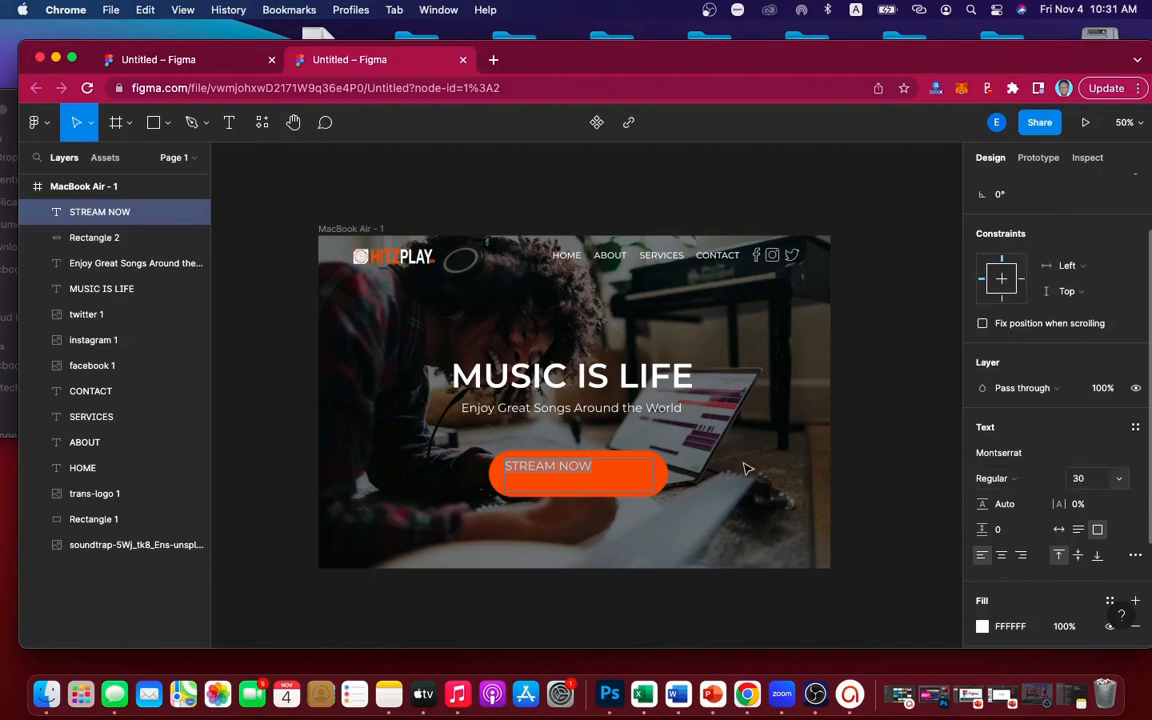
left_click(1078, 480)
type("50")
key("Return")
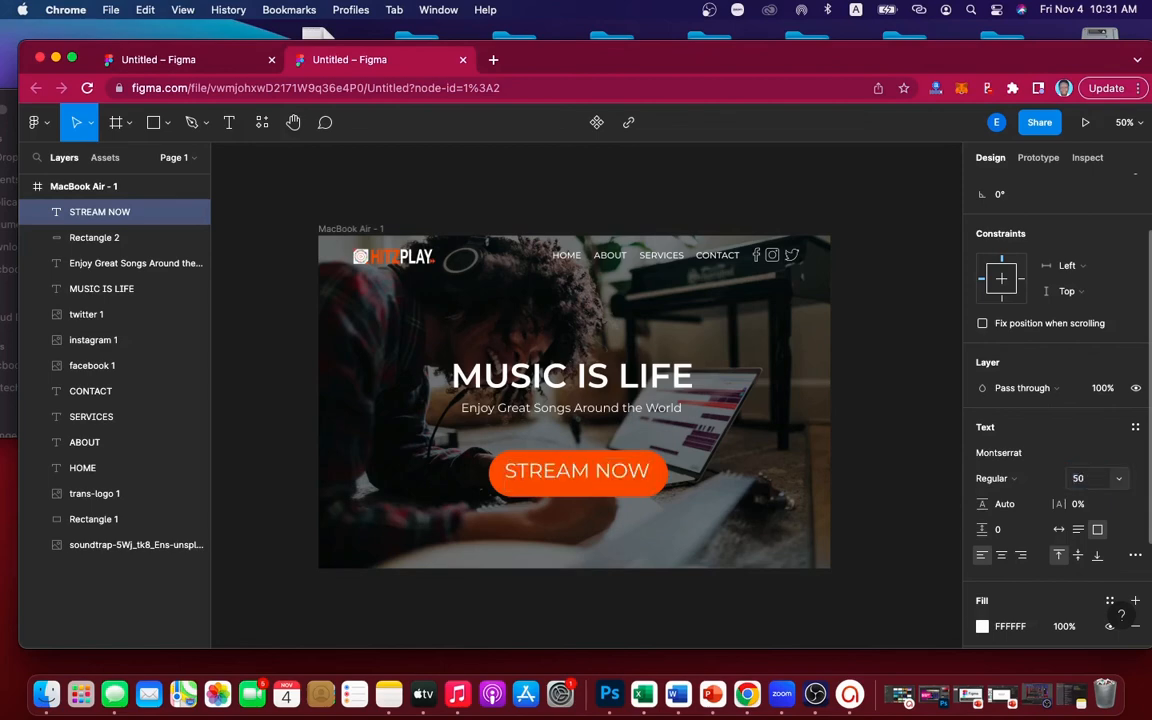
left_click(1079, 479)
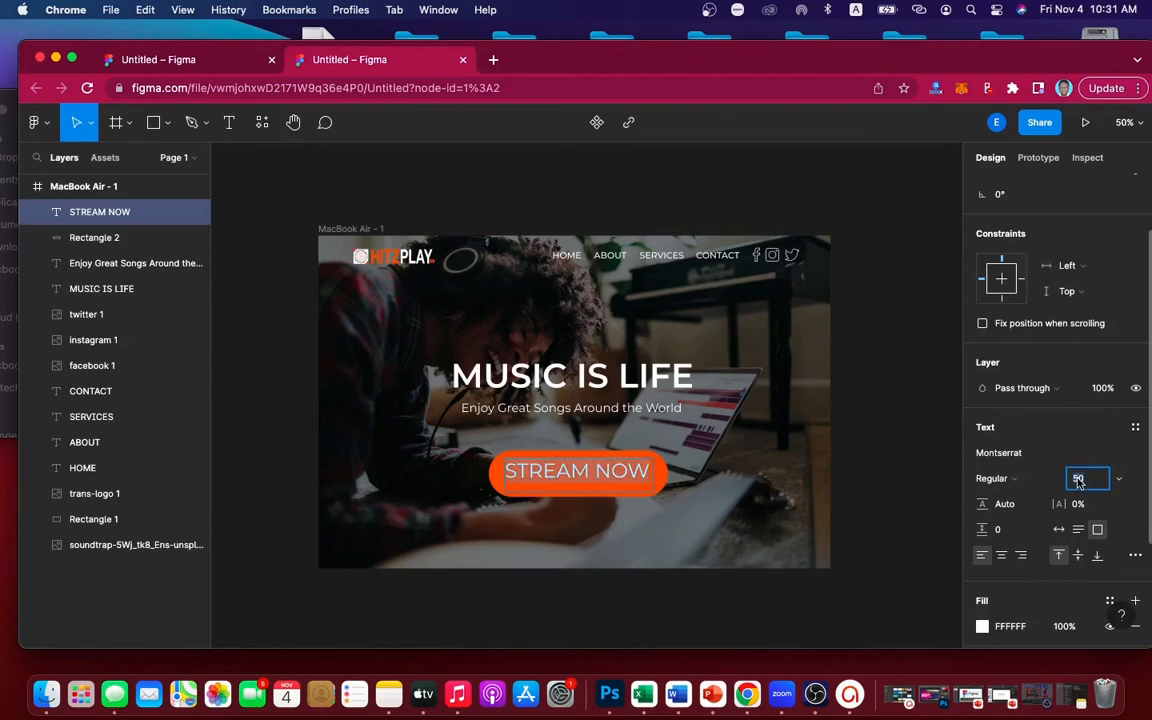
type("4")
key("Return")
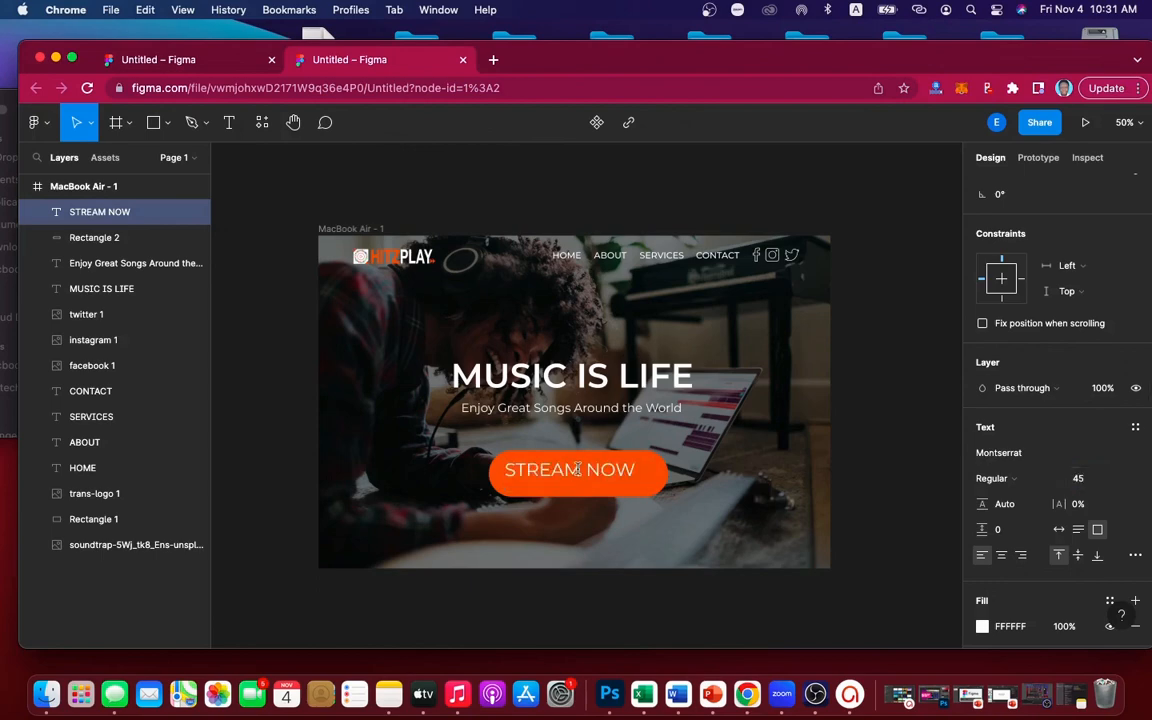
Shrink the STREAM NOW text box to about 337 × 62 and centre it on the button
left_click(590, 472)
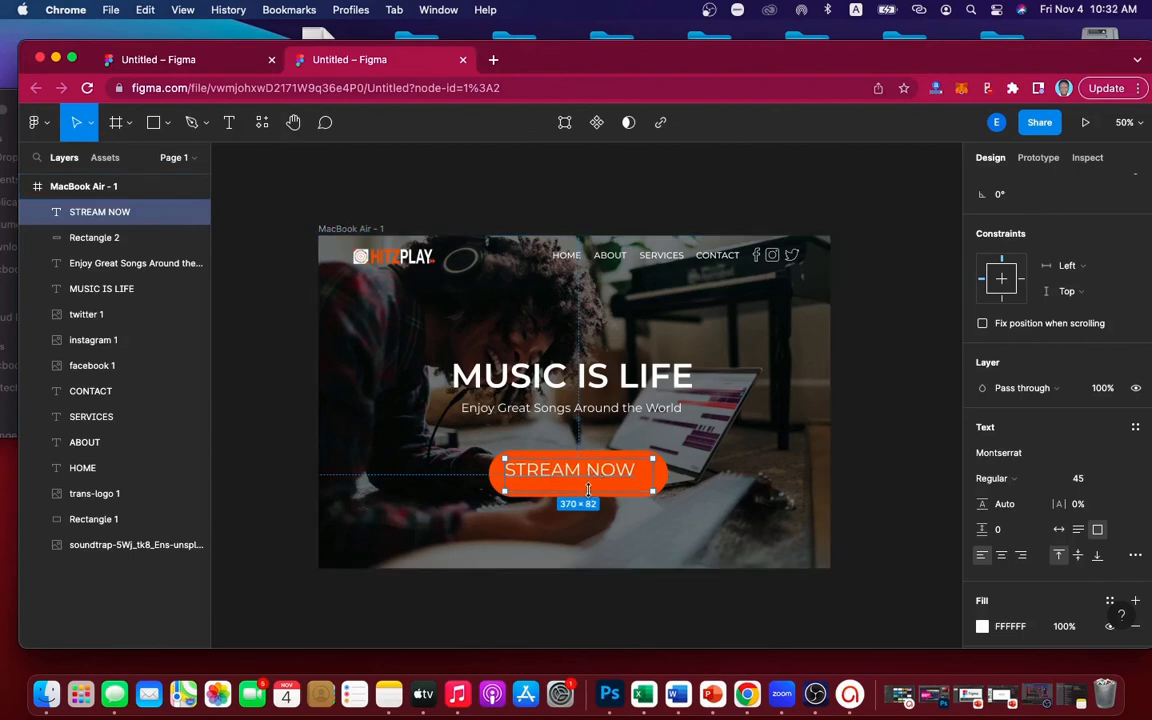
left_click_drag(588, 489, 588, 482)
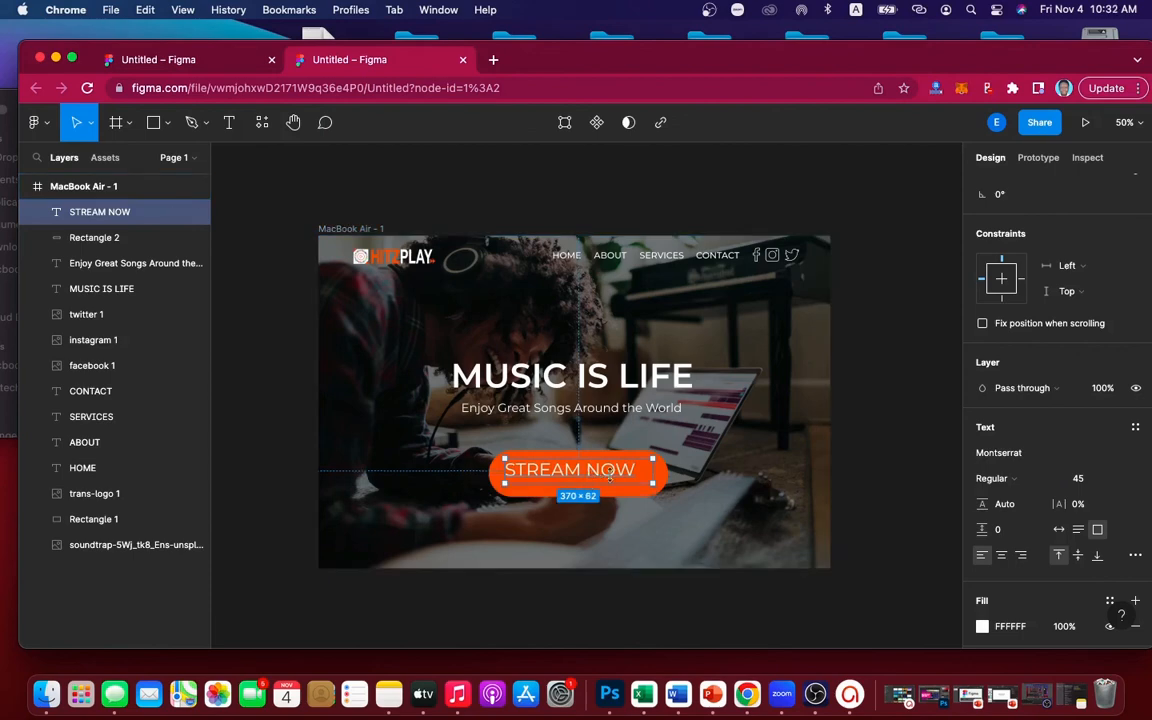
left_click_drag(656, 472, 644, 469)
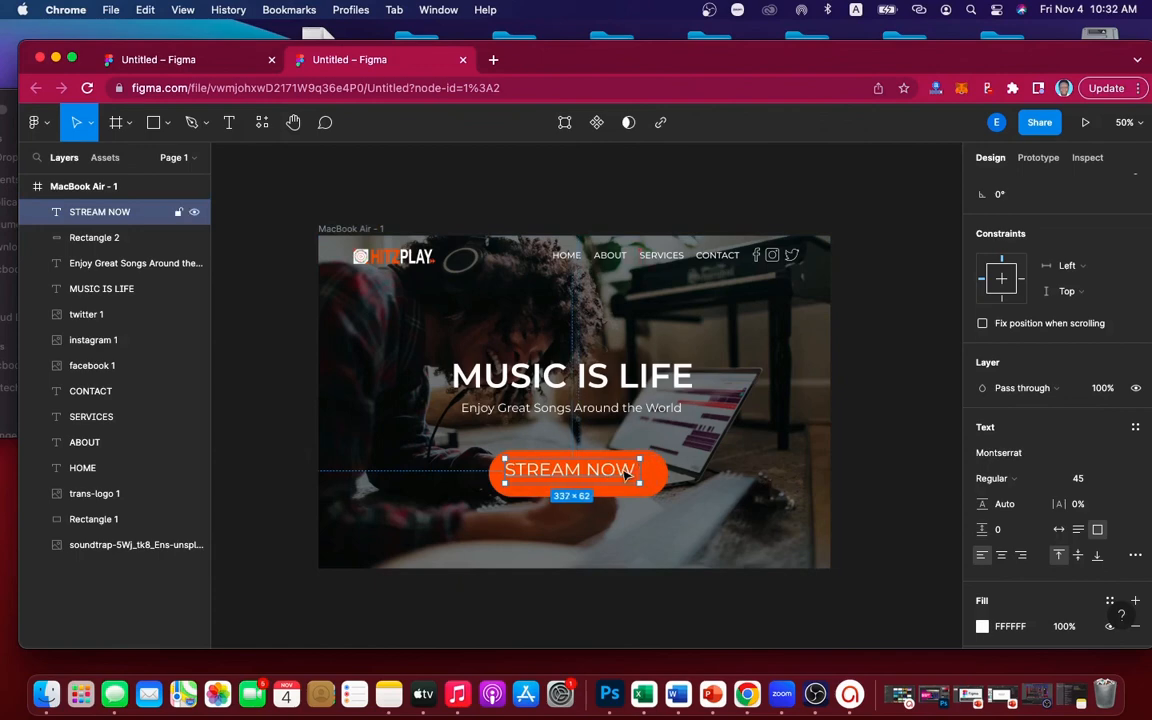
left_click_drag(627, 474, 631, 480)
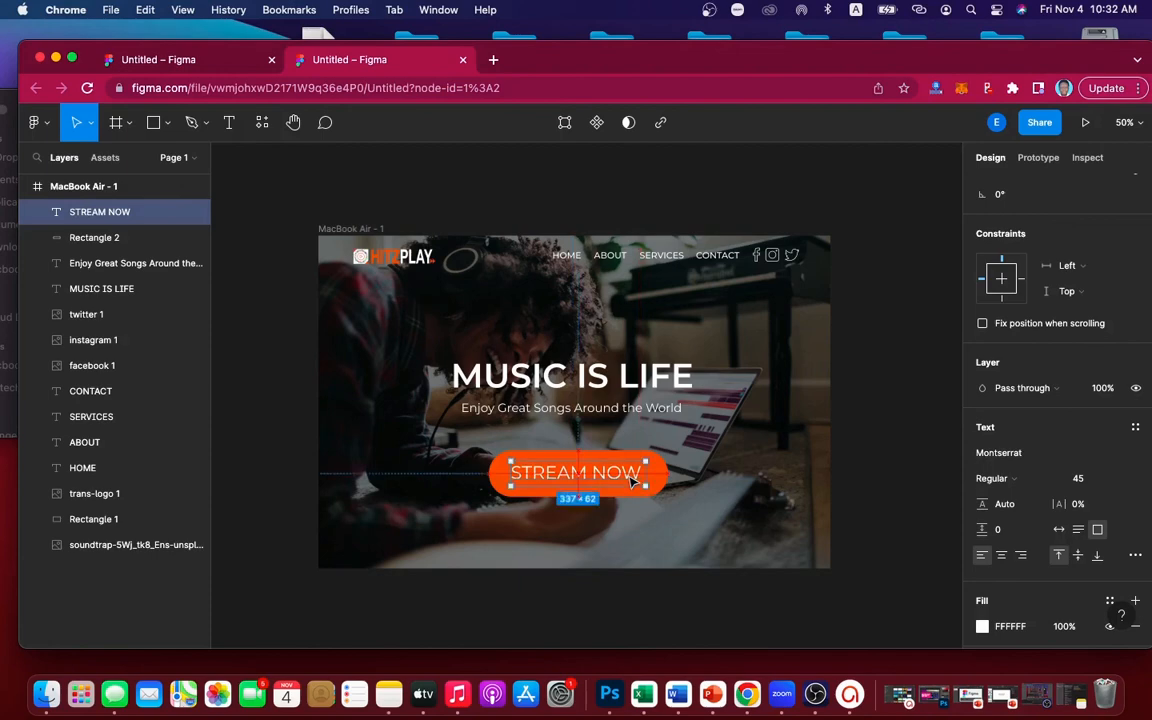
left_click(895, 465)
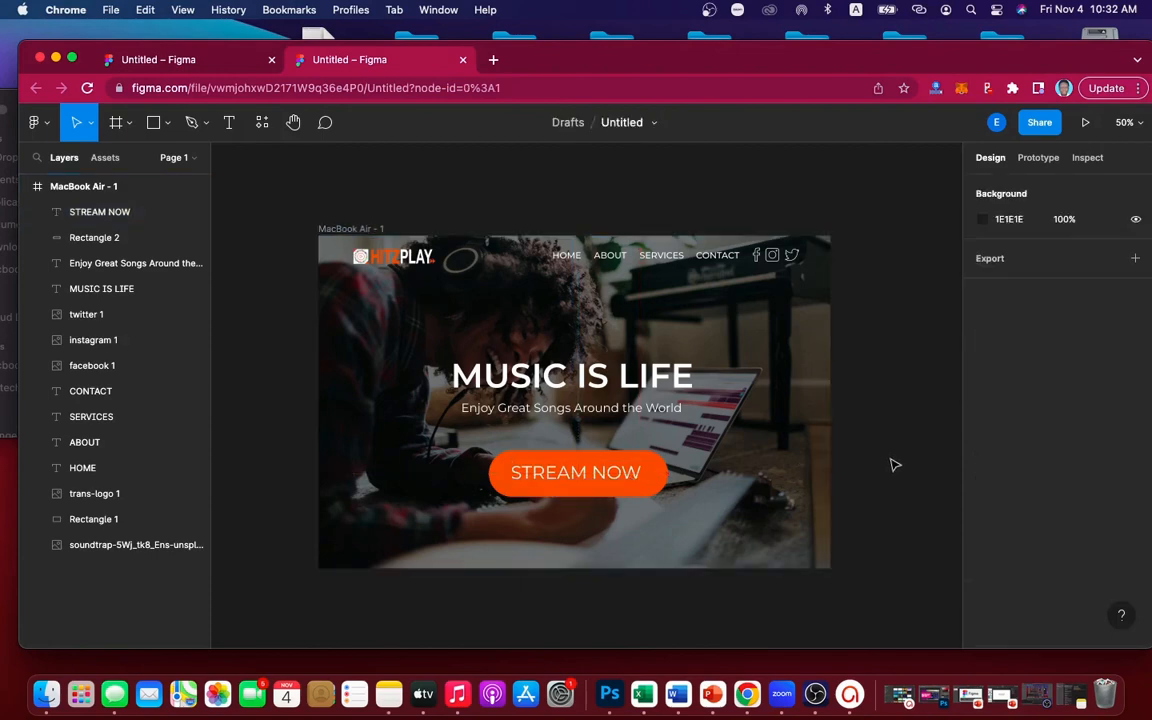
Reduce the orange button rectangle to about 410 × 106 at X 442, Y 547
left_click(657, 492)
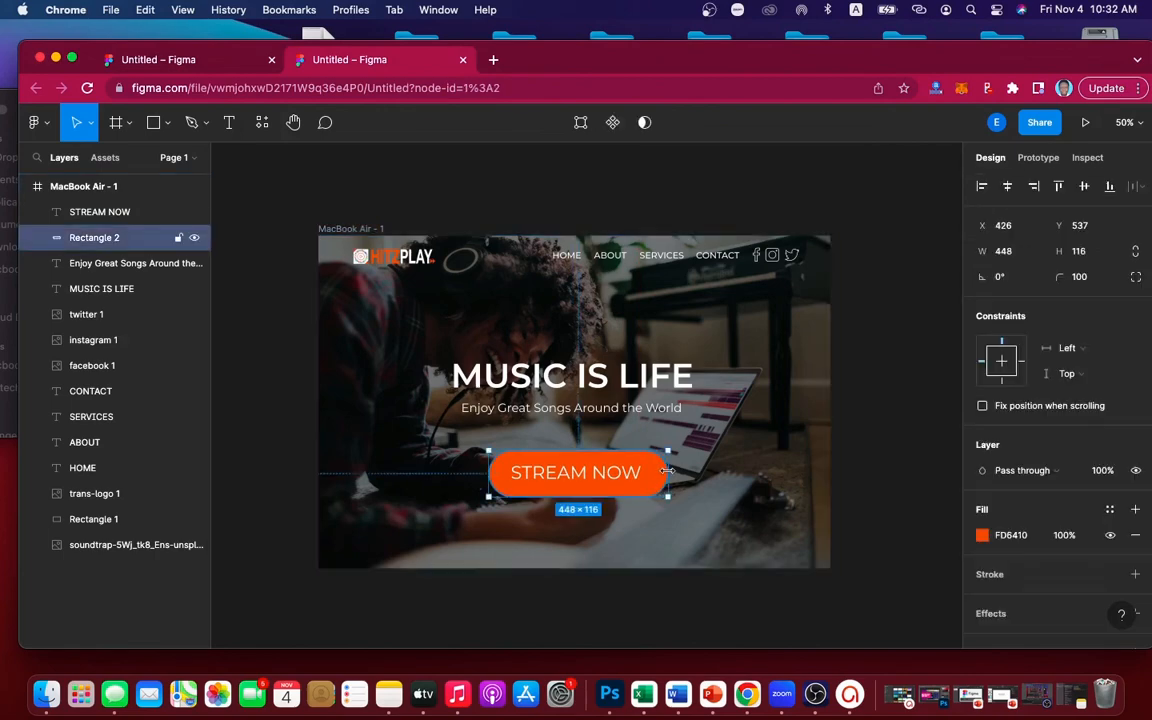
left_click_drag(667, 470, 660, 470)
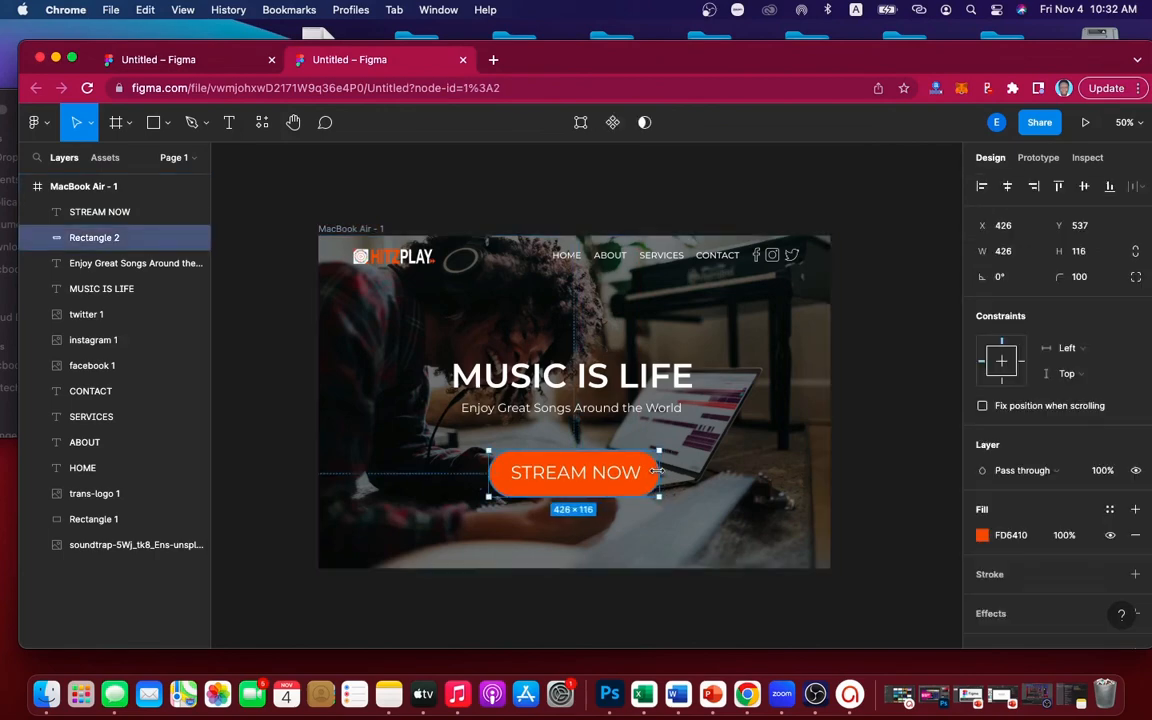
left_click_drag(488, 475, 494, 473)
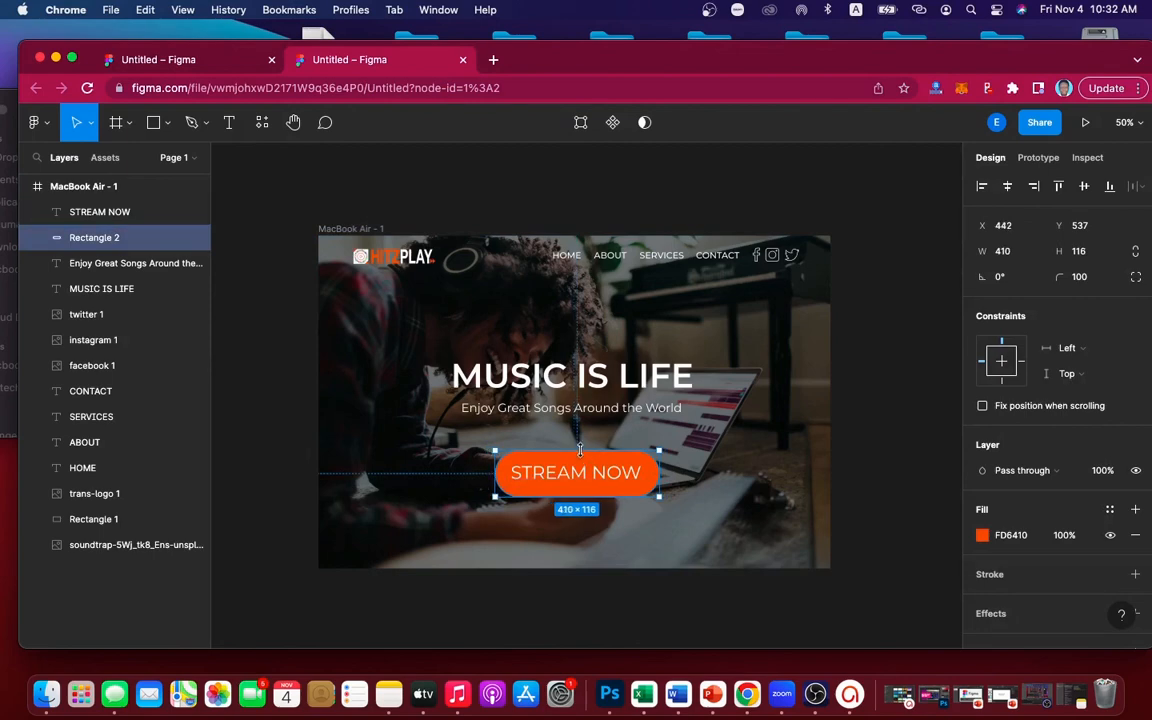
left_click_drag(580, 450, 580, 454)
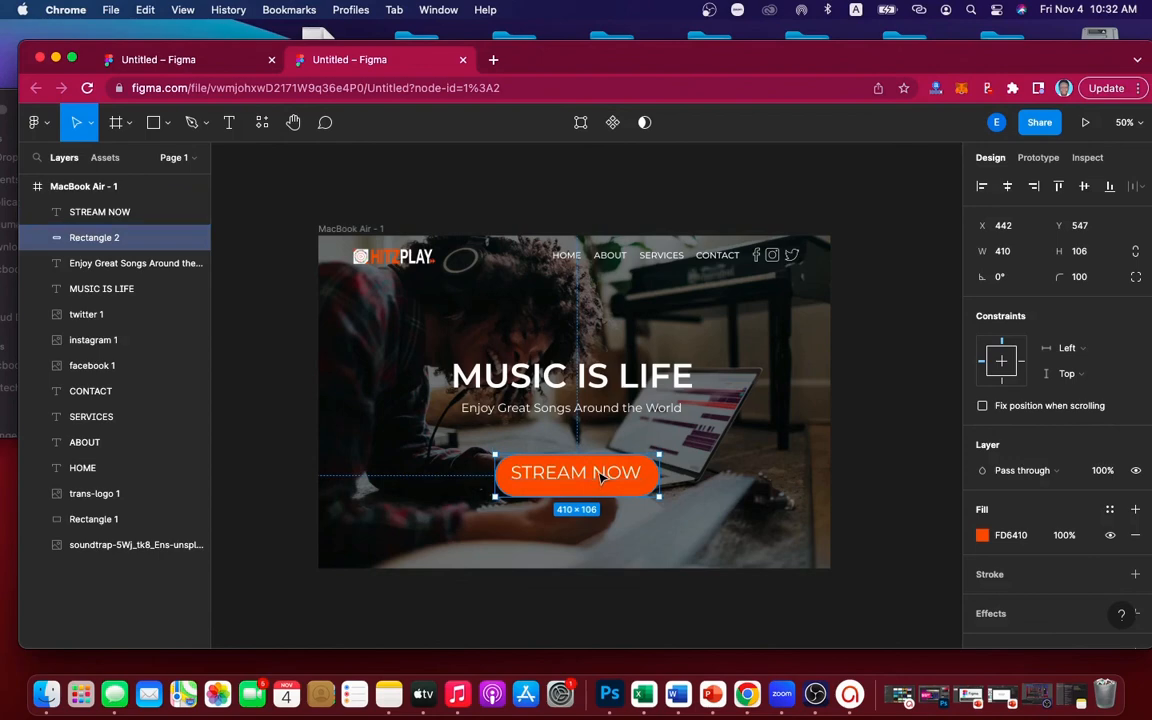
Re-centre the STREAM NOW text on the resized button, fine-tuning its position to X 480, Y 570
left_click(601, 479)
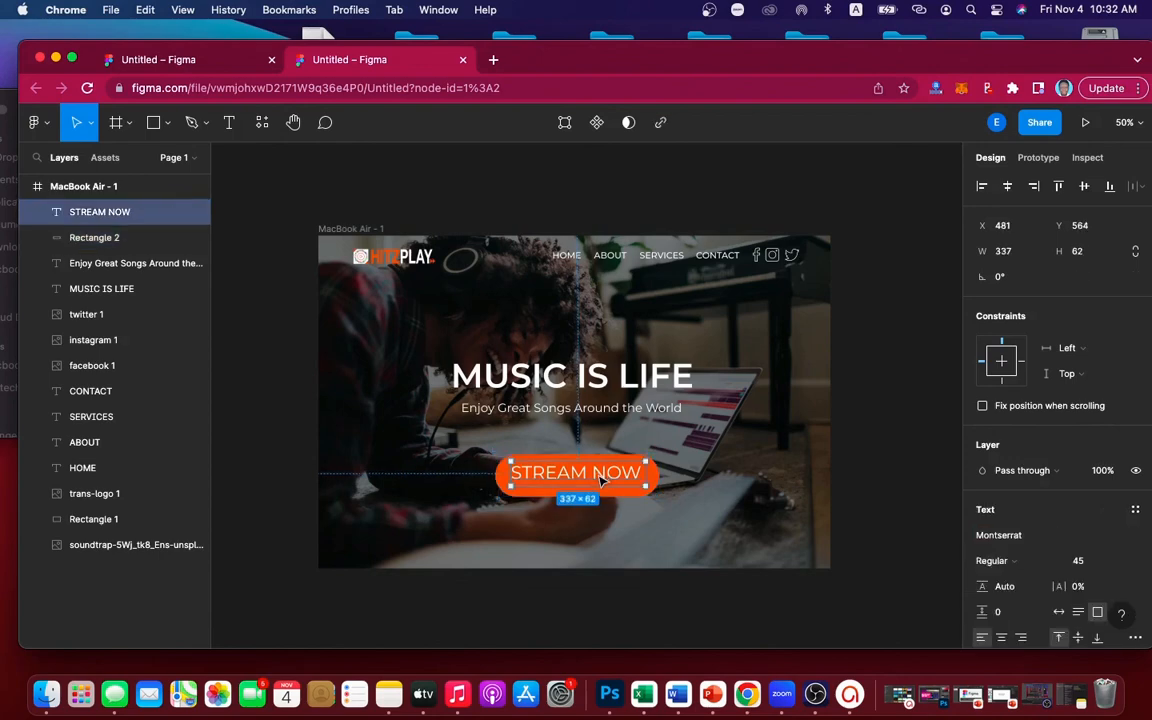
left_click_drag(601, 481, 601, 481)
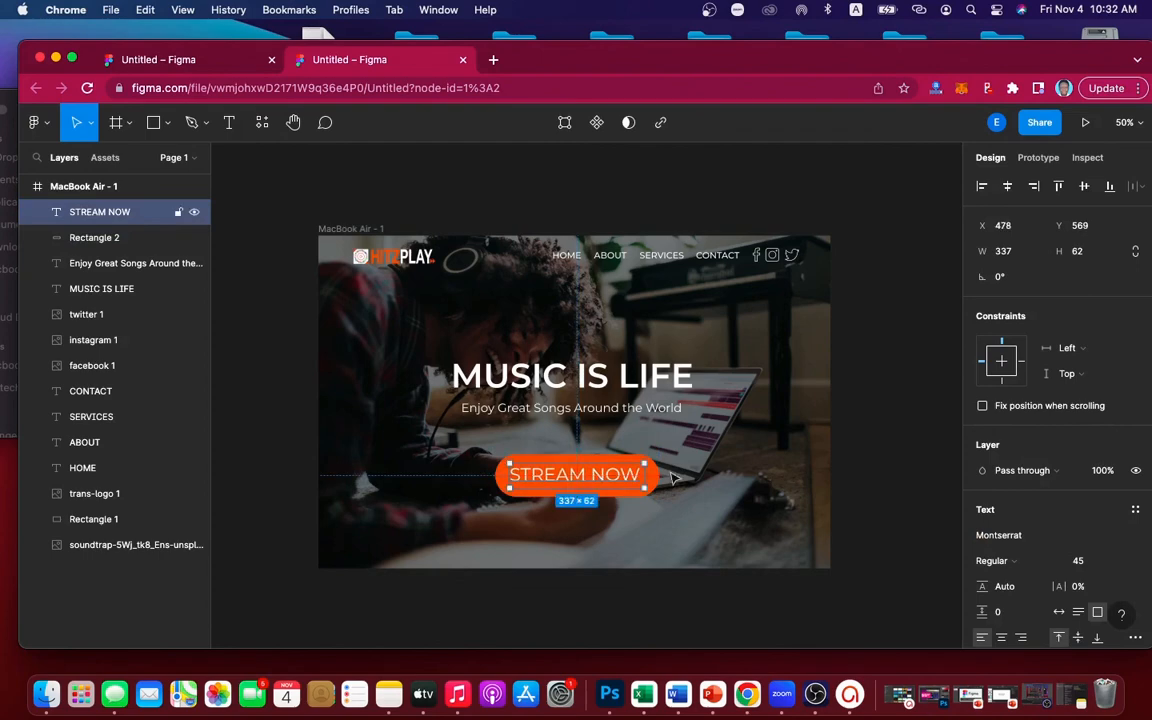
key("Escape")
key("Escape")
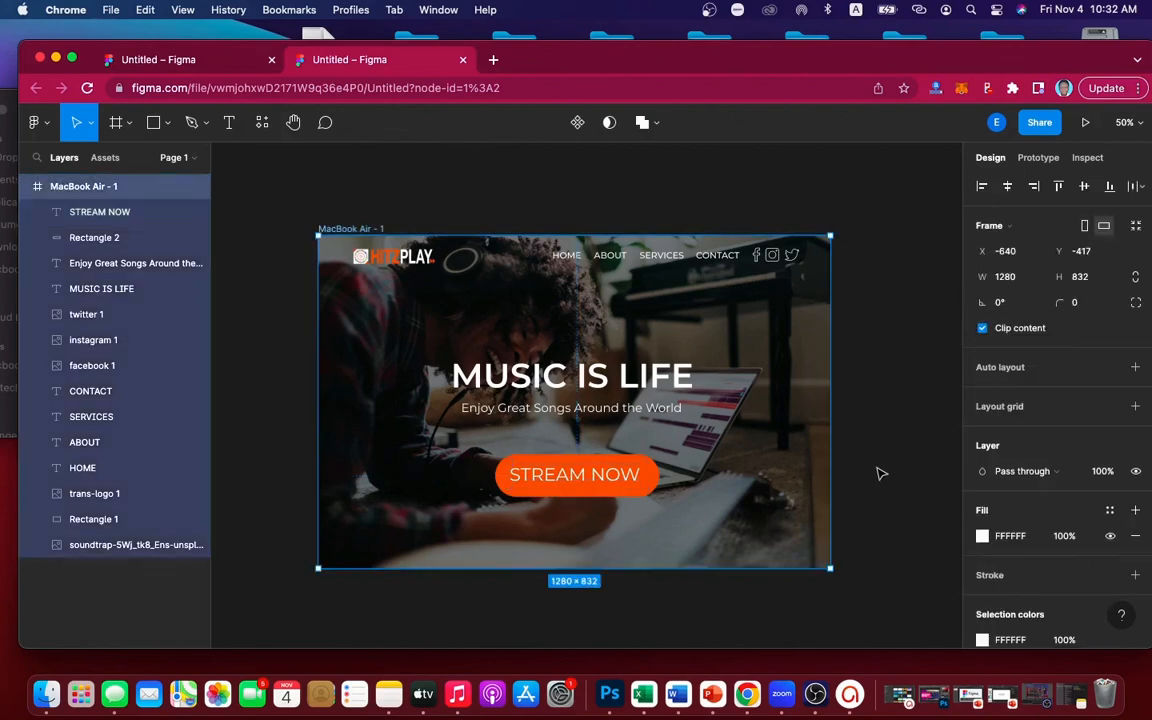
left_click(585, 479)
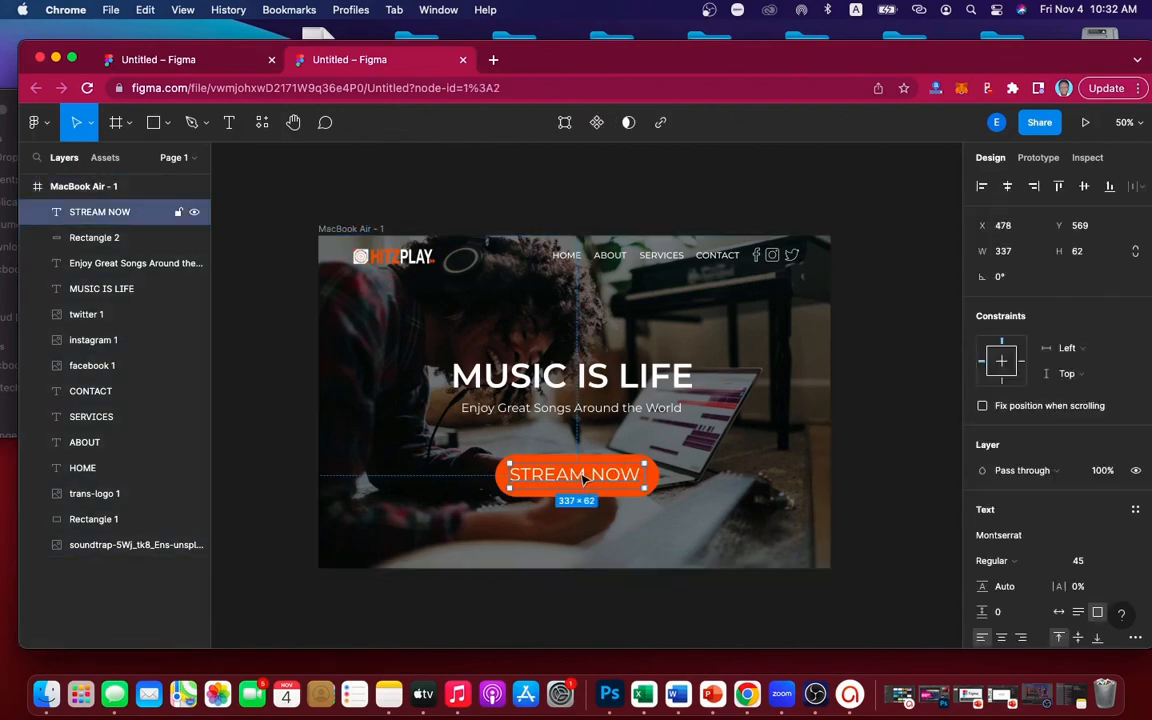
key("Right")
key("Right")
key("Down")
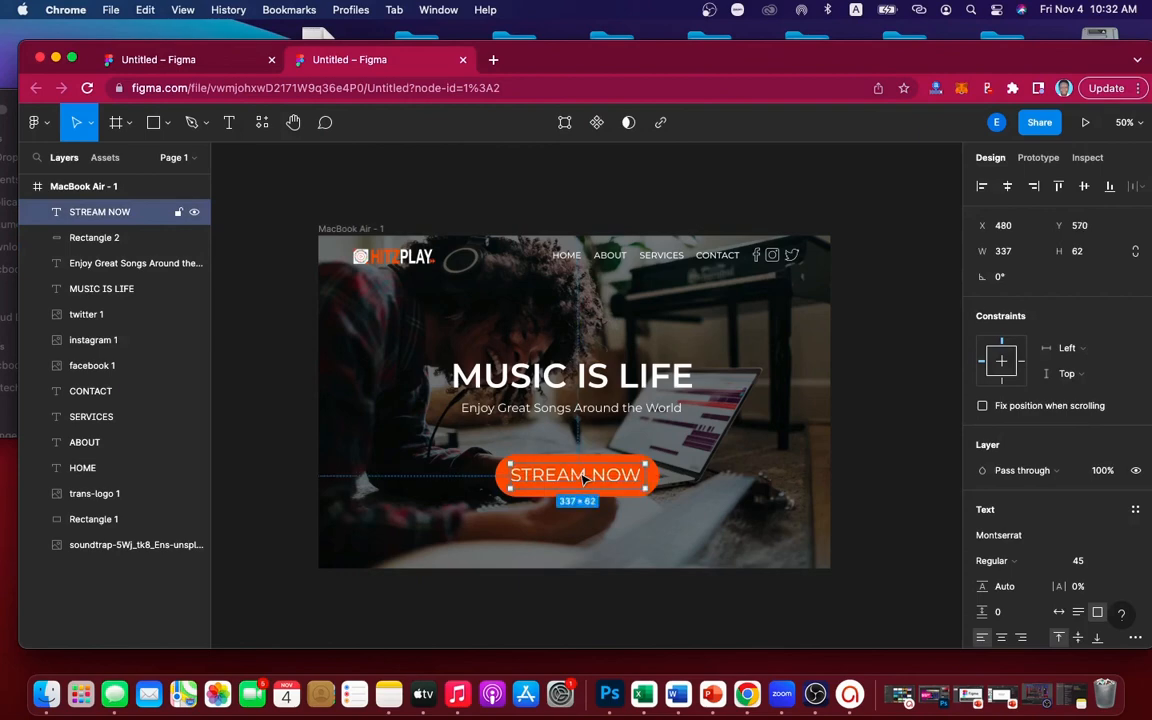
Set the STREAM NOW font size to 40, narrow its text box to fit and centre it on the button
left_click(1080, 562)
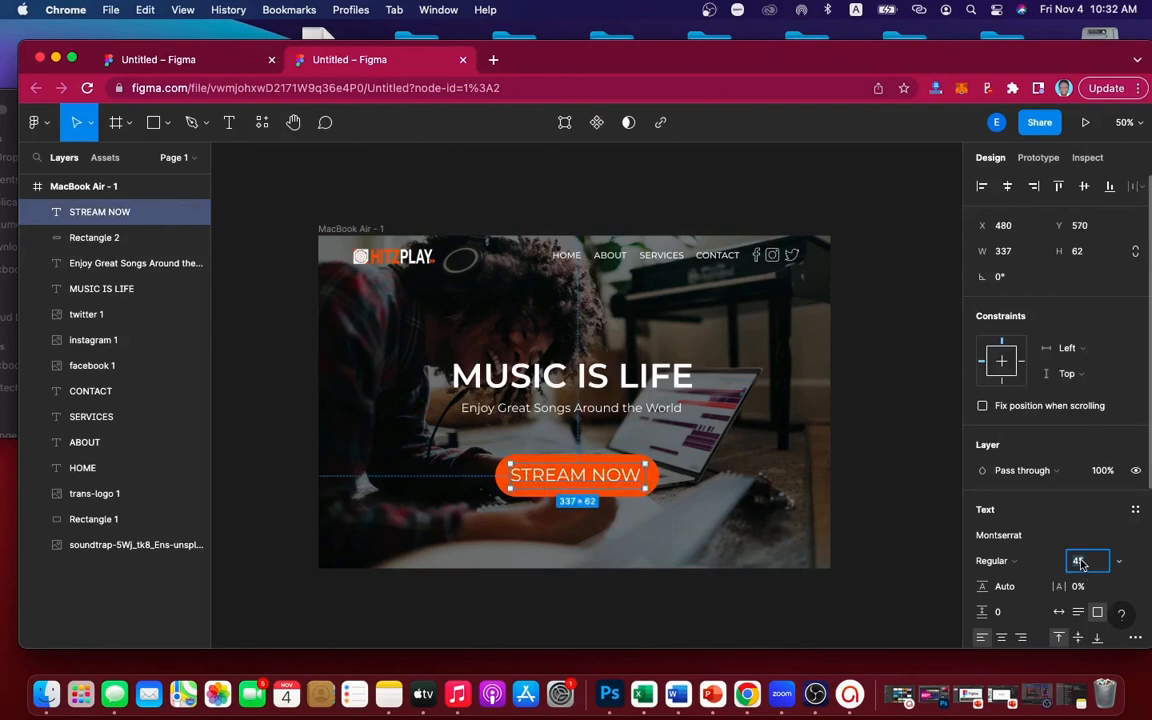
type("40")
key("Return")
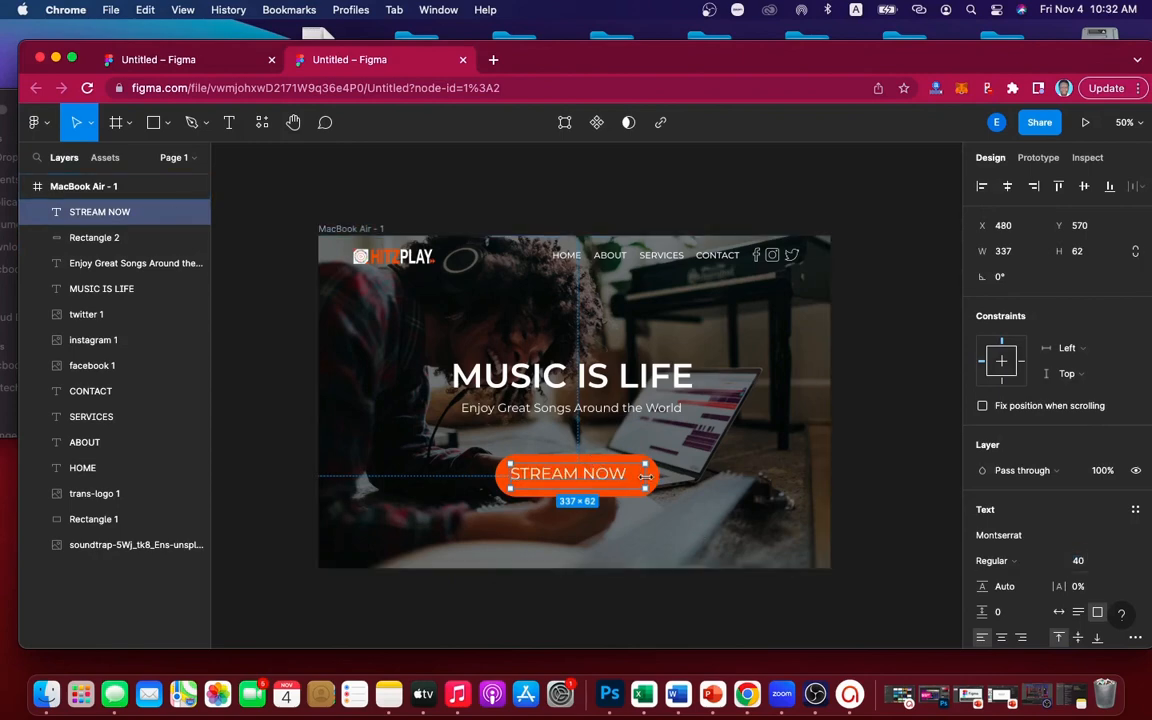
left_click_drag(645, 476, 632, 474)
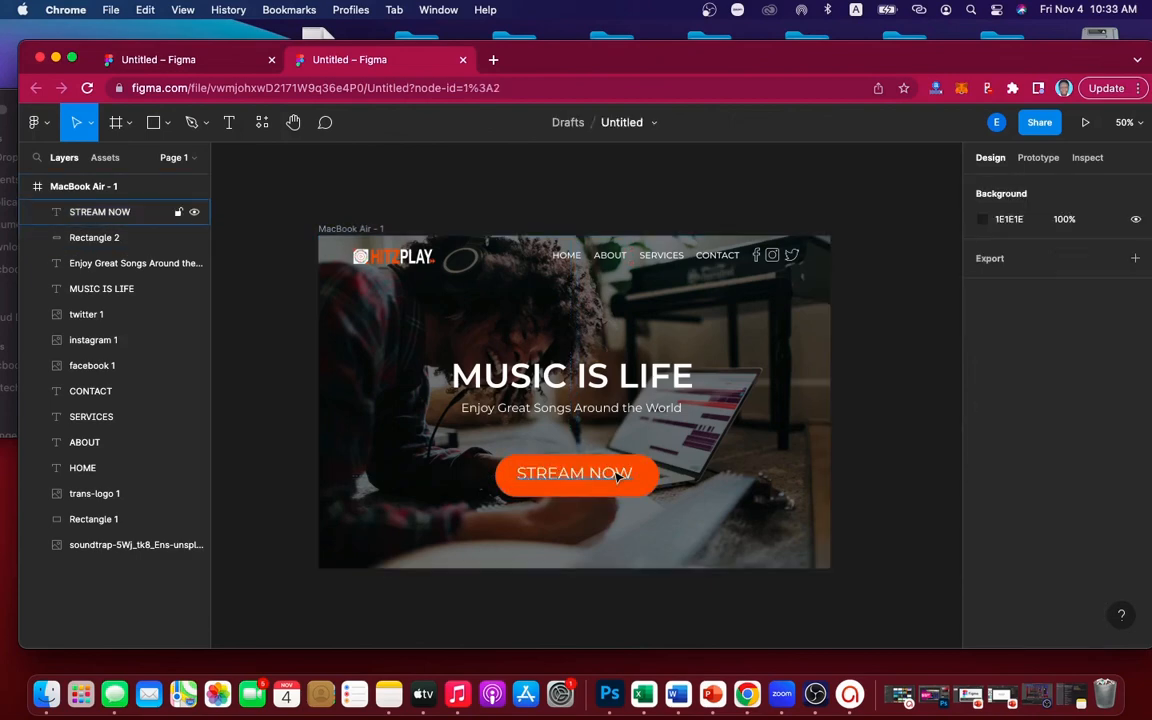
Move the STREAM NOW text slightly down to X 497, Y 576 so it sits vertically centred on the orange button
left_click(617, 476)
left_click_drag(617, 476, 617, 476)
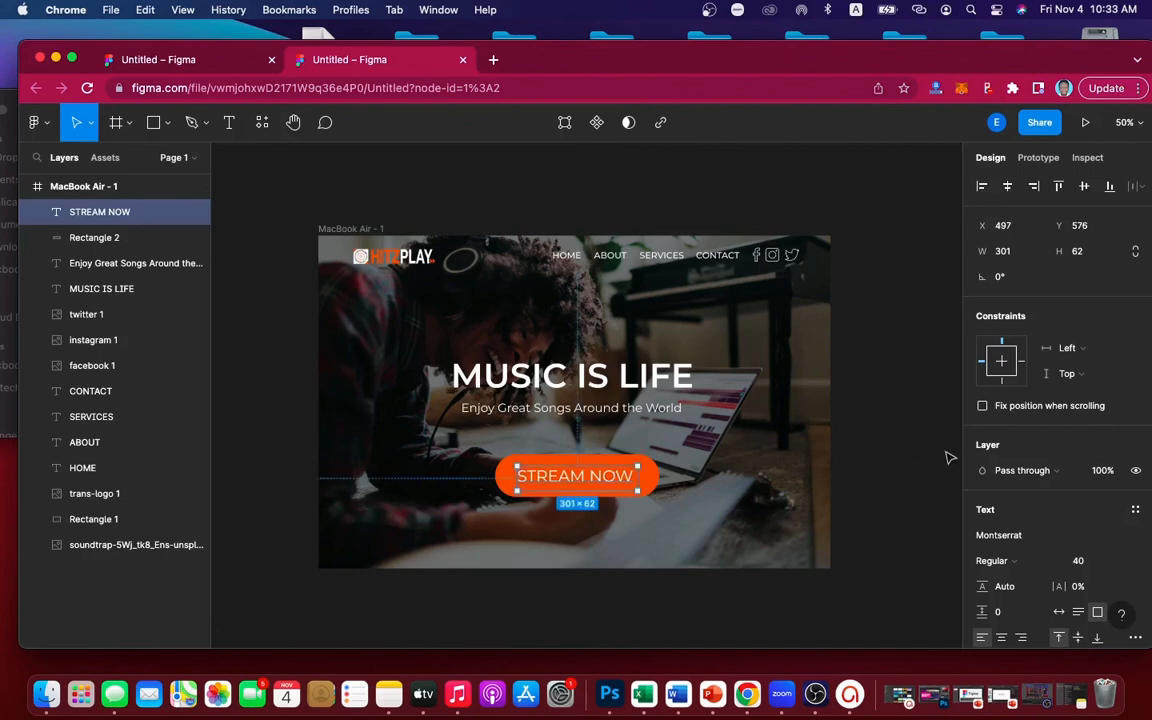
key("Escape")
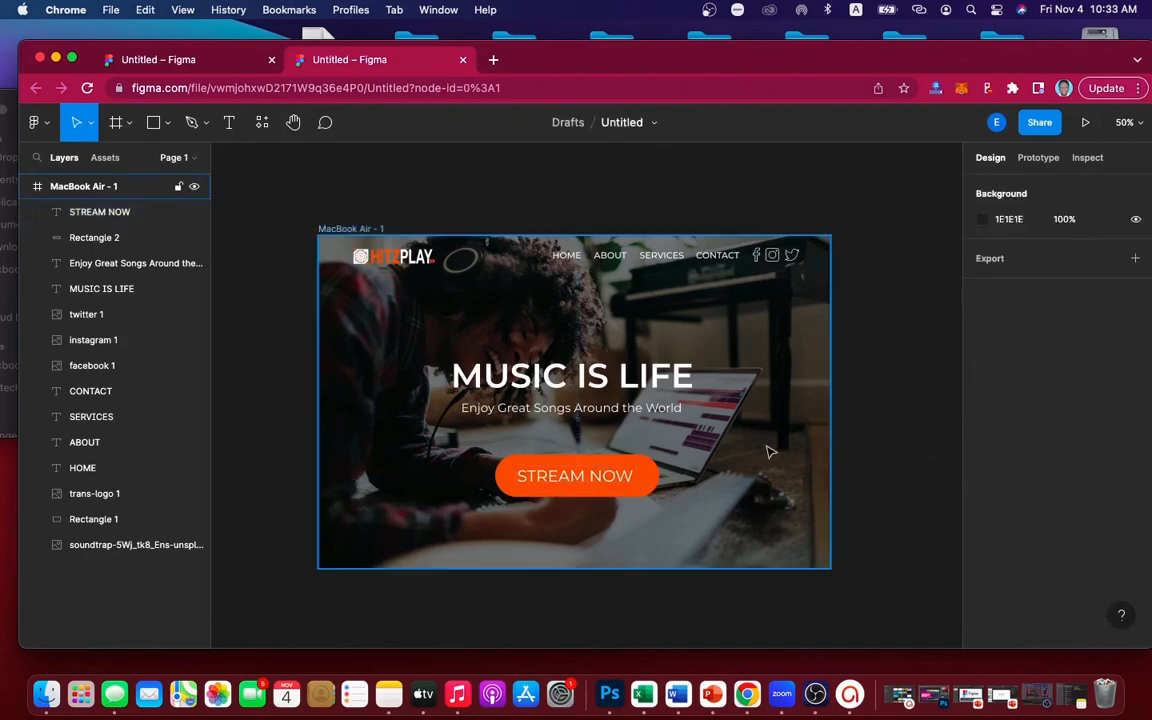
key("Escape")
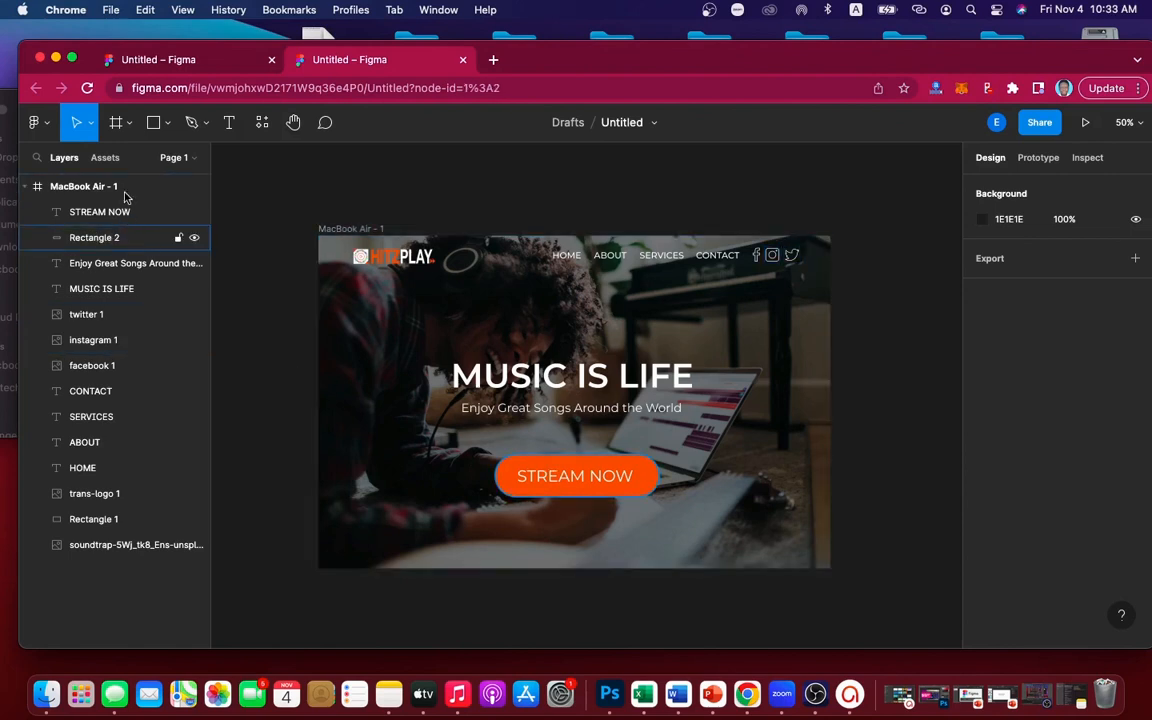
Nudge the STREAM NOW text and its orange rectangle together slightly upward, towards the subtitle
left_click(115, 238)
left_click(131, 213, "shift")
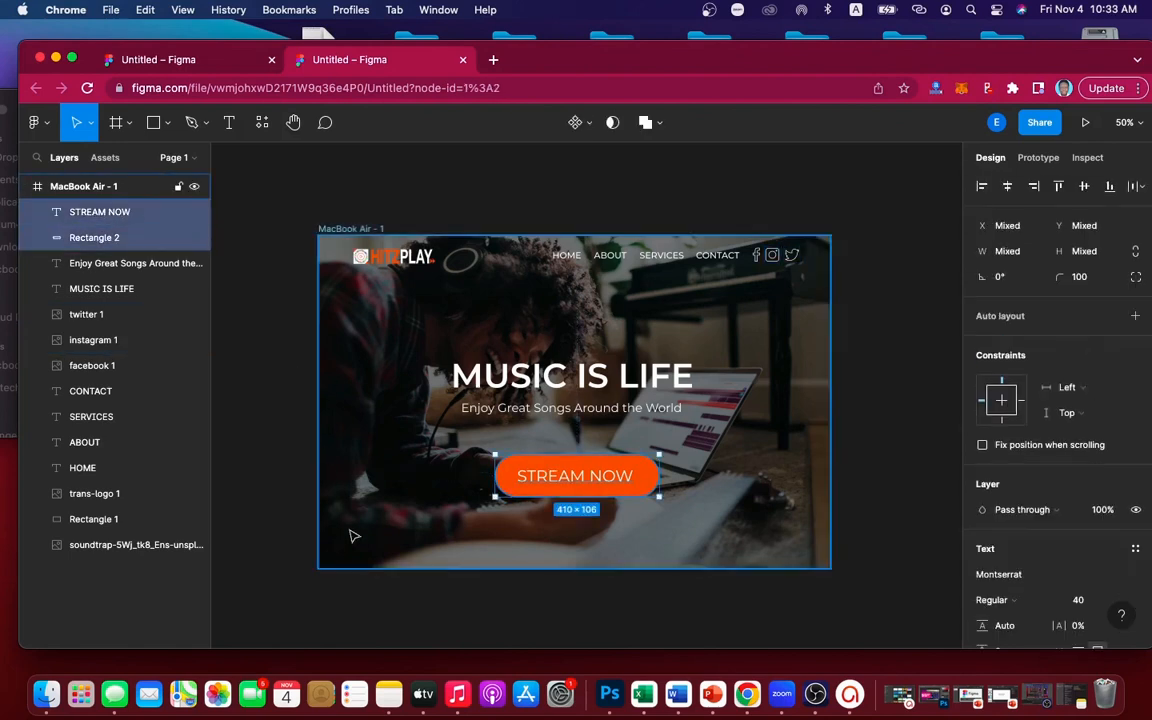
key("Up")
key("Up")
key("Up")
key("Up")
key("Up")
key("Up")
key("Up")
key("Up")
key("Up")
key("Up")
key("Up")
key("Up")
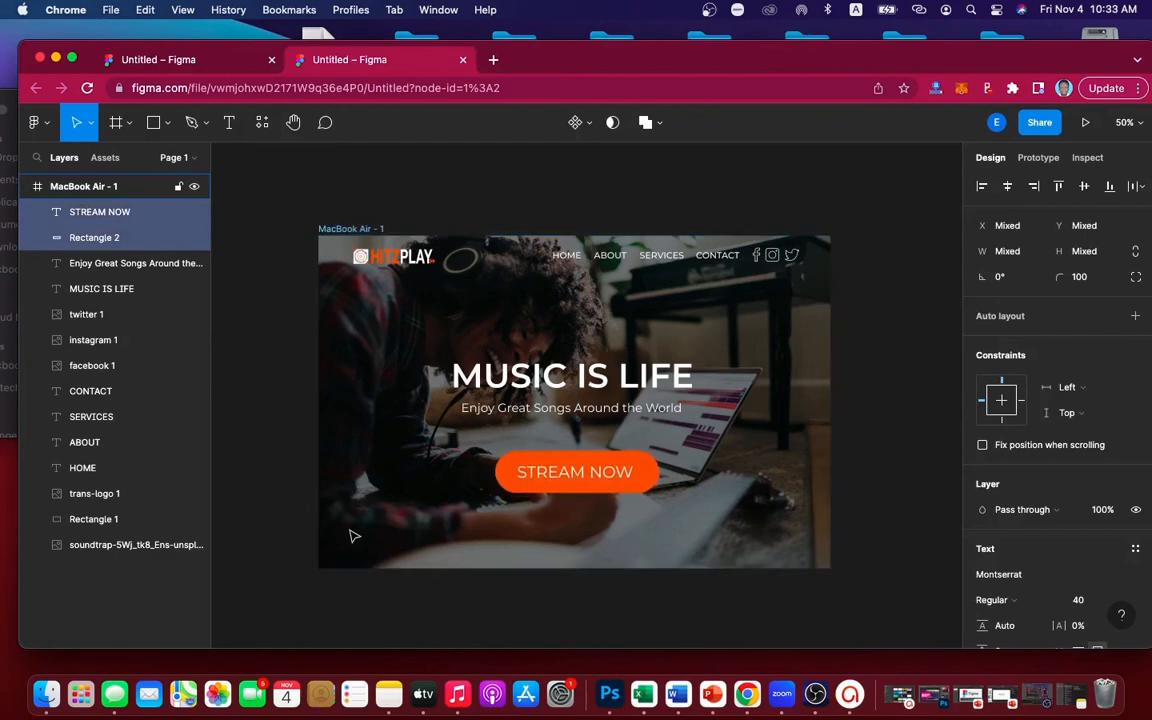
key("Up")
key("Up")
key("Up")
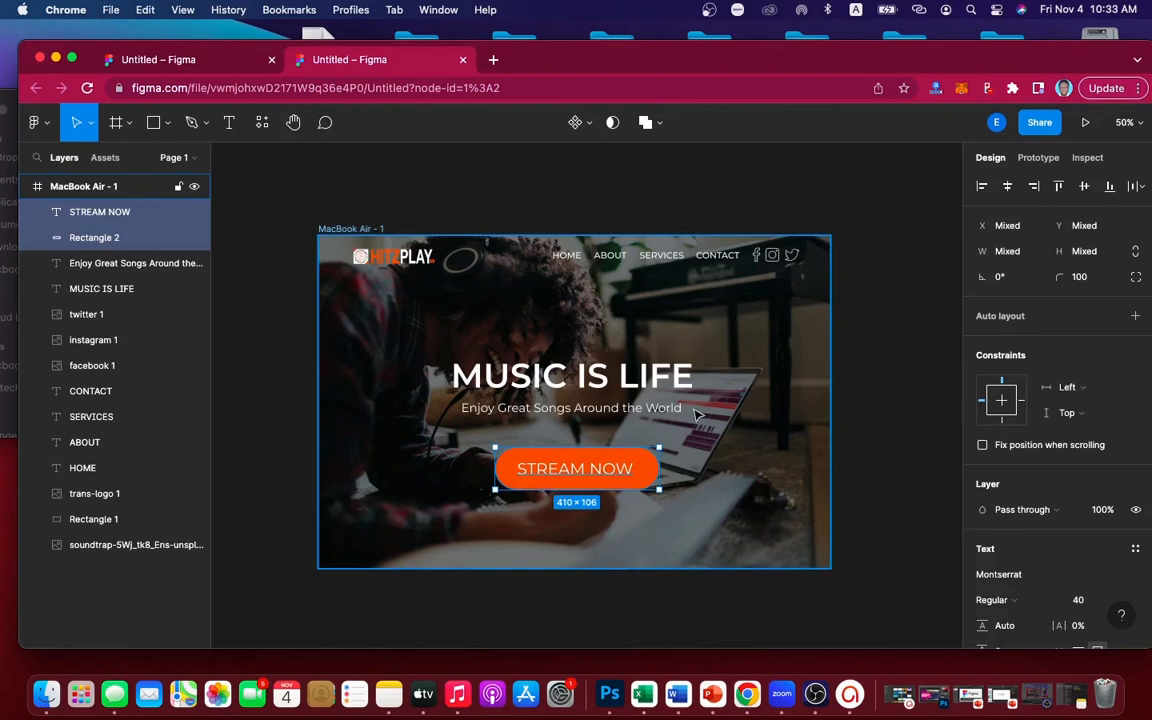
left_click(905, 264)
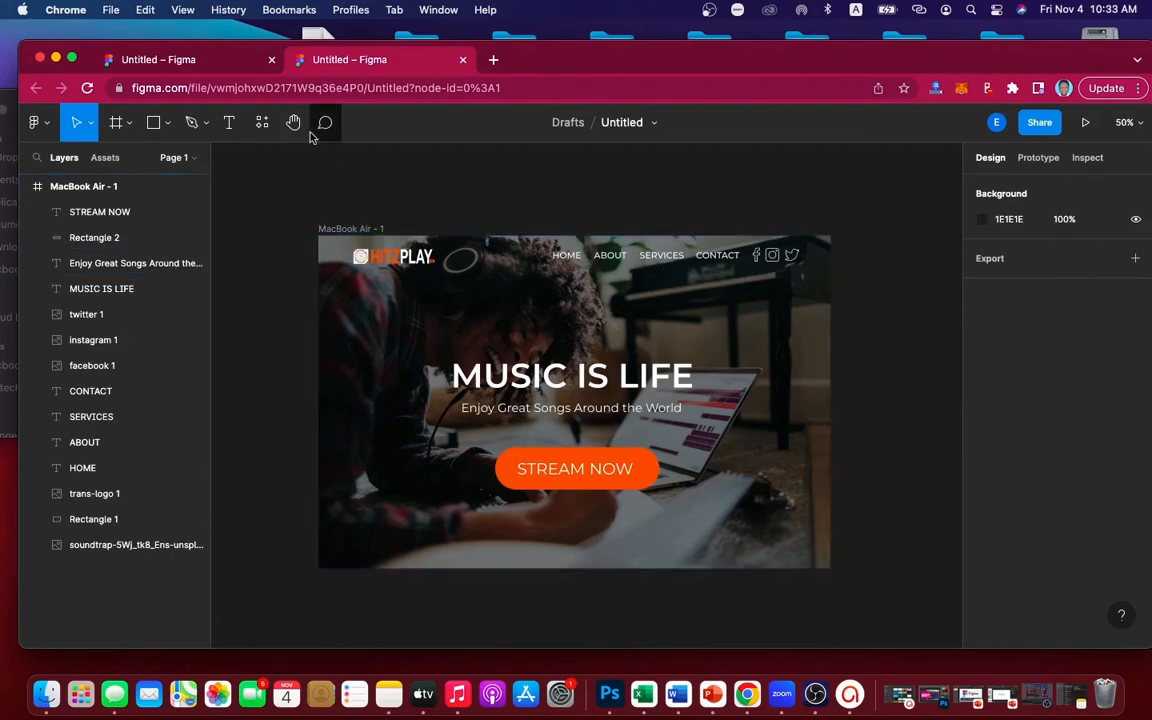
Check the button spacing in the original design file, and raise the new STREAM NOW text and rectangle together to sit closer beneath the subtitle
left_click(196, 62)
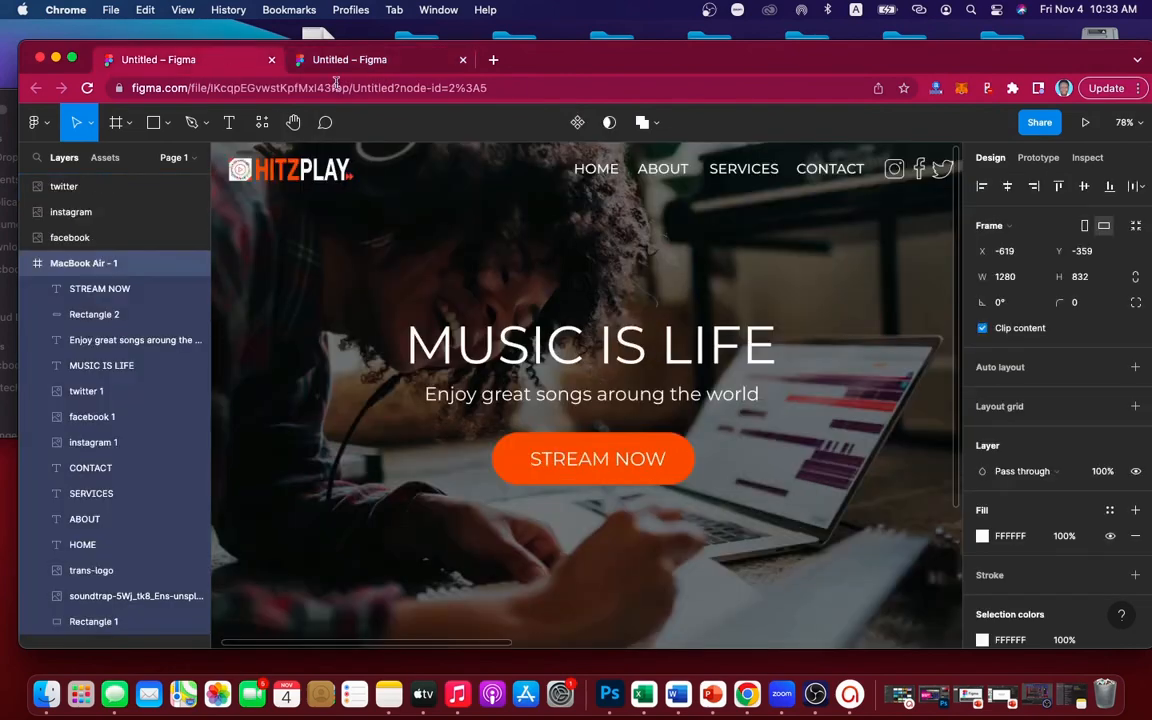
left_click(403, 66)
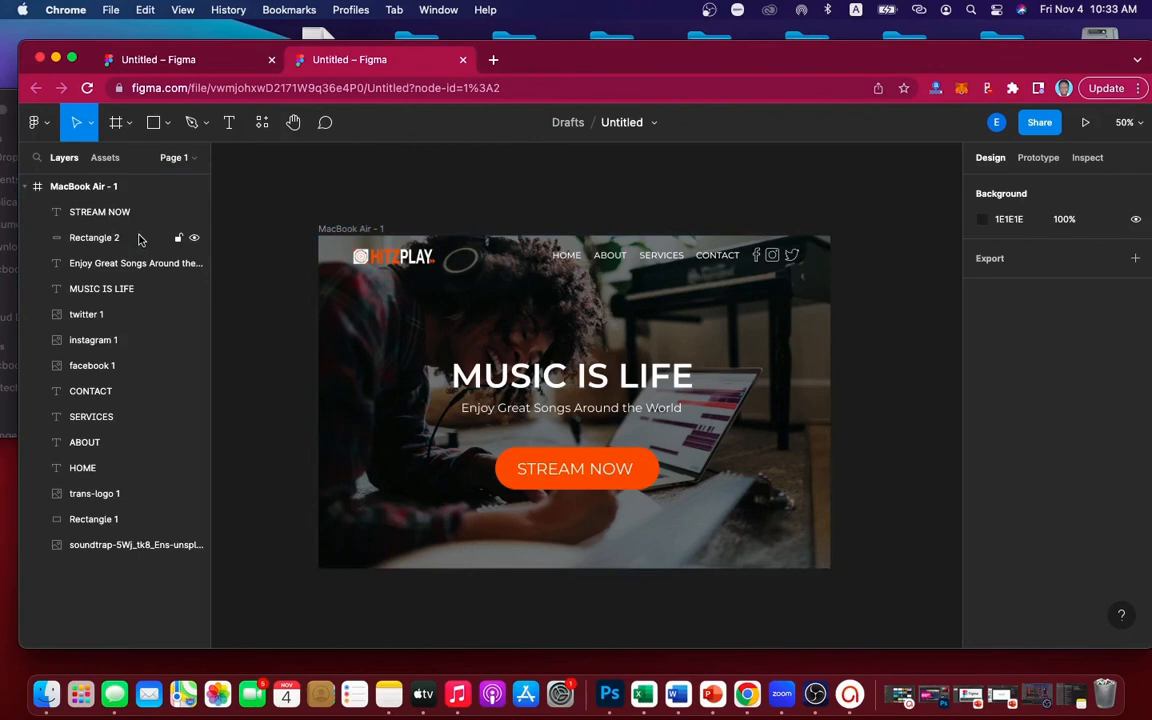
left_click(140, 238)
left_click(142, 214, "shift")
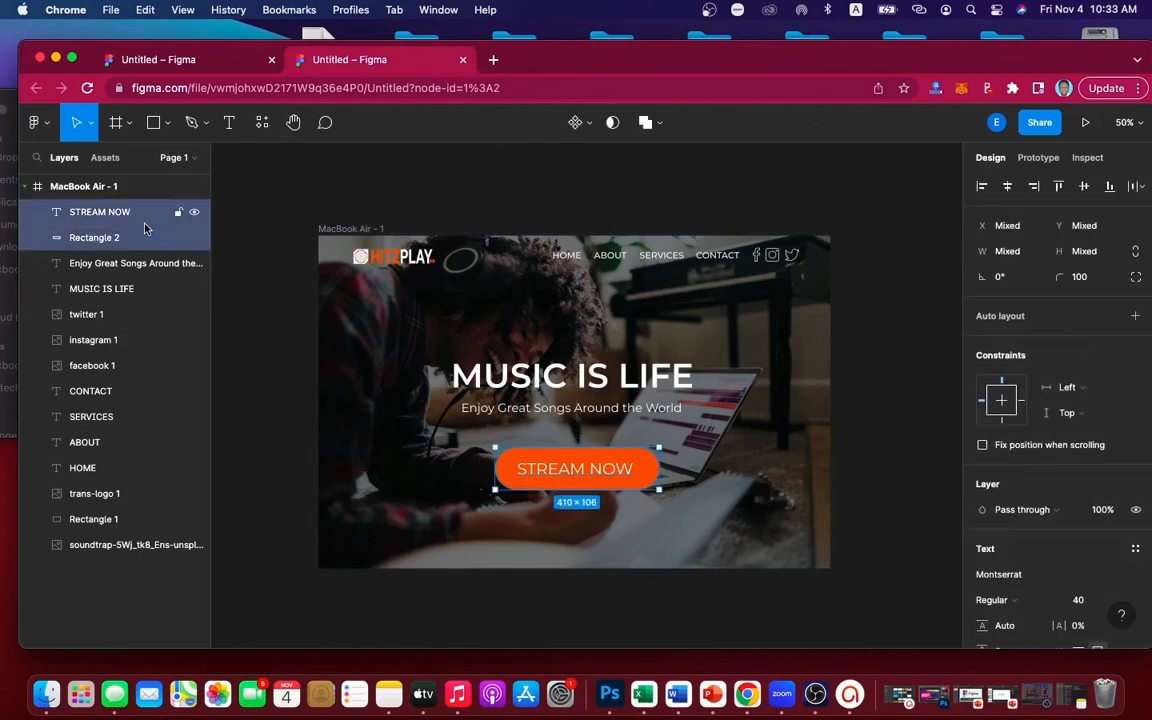
key("Up")
key("Up")
key("Up")
key("Up")
key("Up")
key("Up")
key("Up")
key("Up")
key("Up")
key("Up")
key("Up")
key("Up")
key("Up")
key("Up")
key("Up")
key("Up")
key("Up")
key("Up")
key("Up")
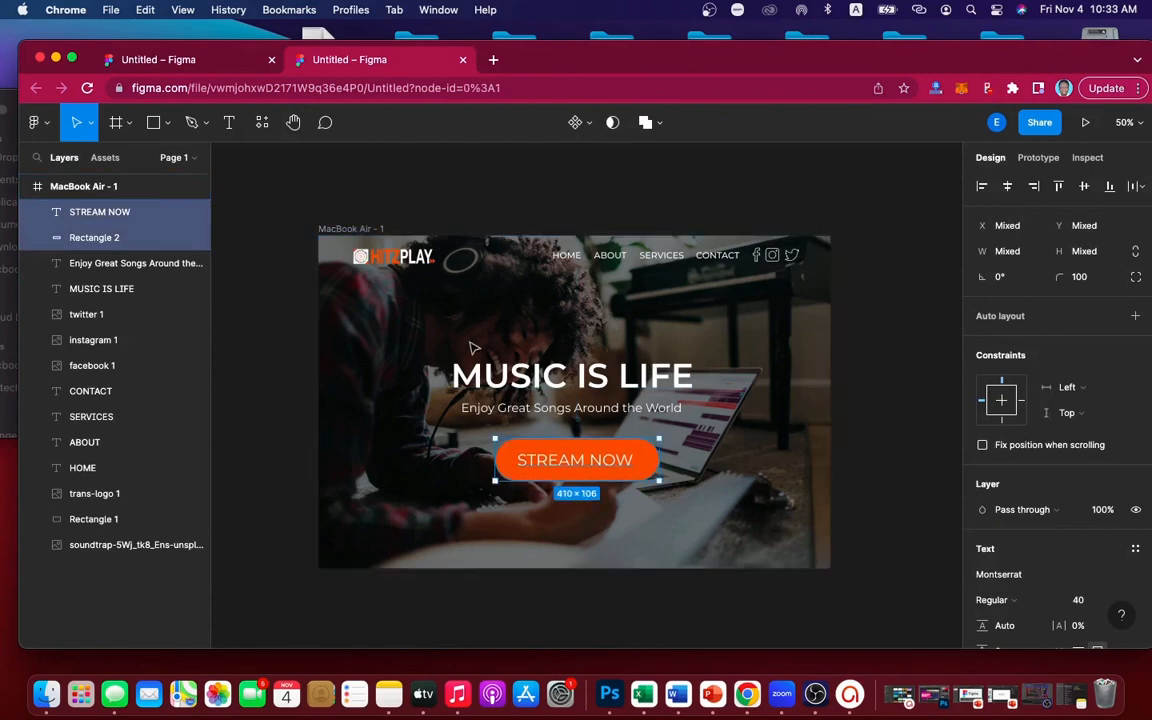
key("Escape")
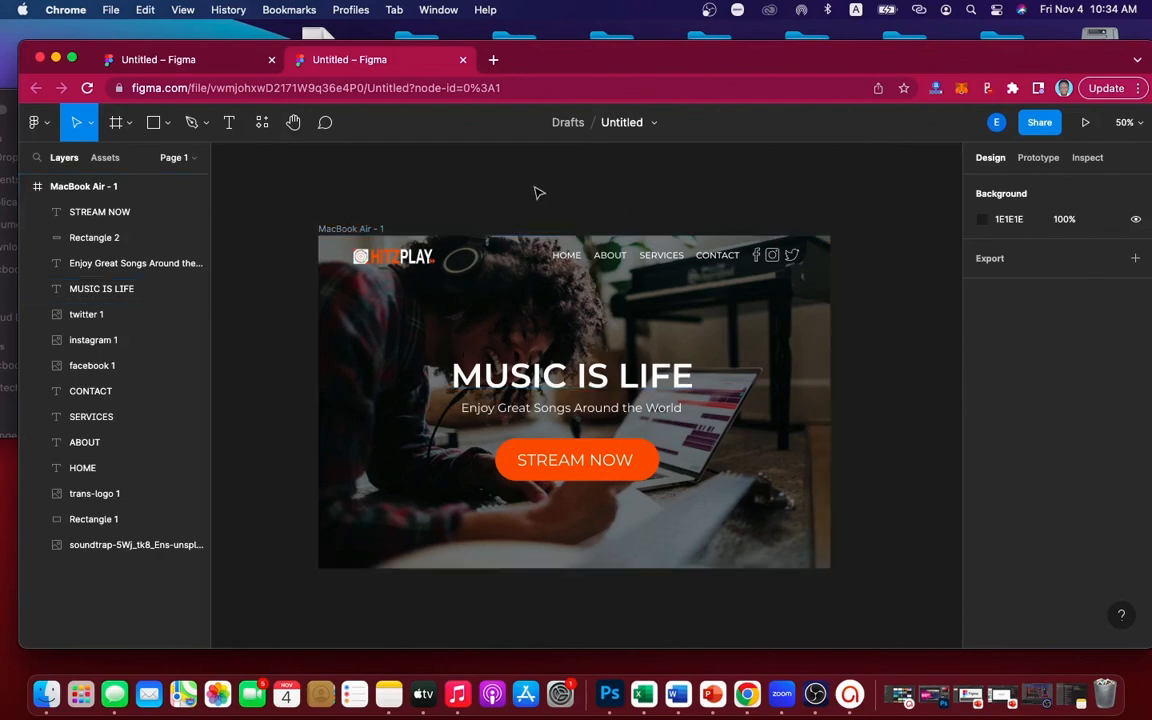
Preview the MacBook Air - 1 frame as a presentation in its laptop mockup, and return to the design file
left_click(113, 188)
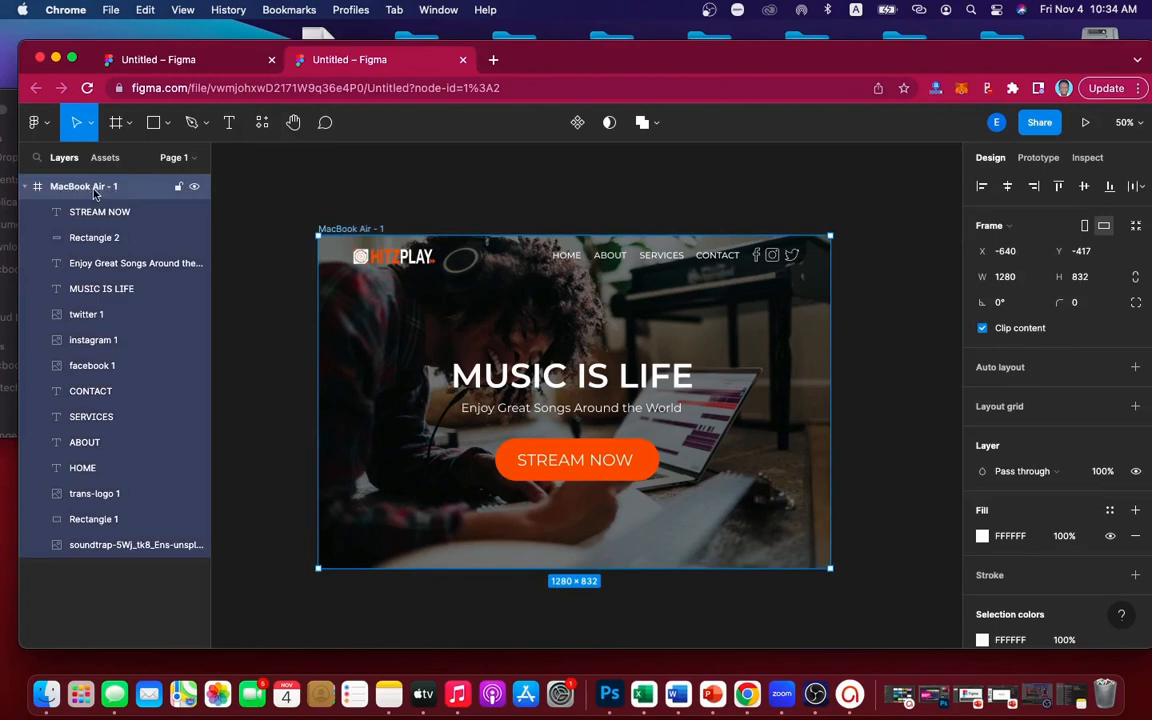
left_click(1086, 124)
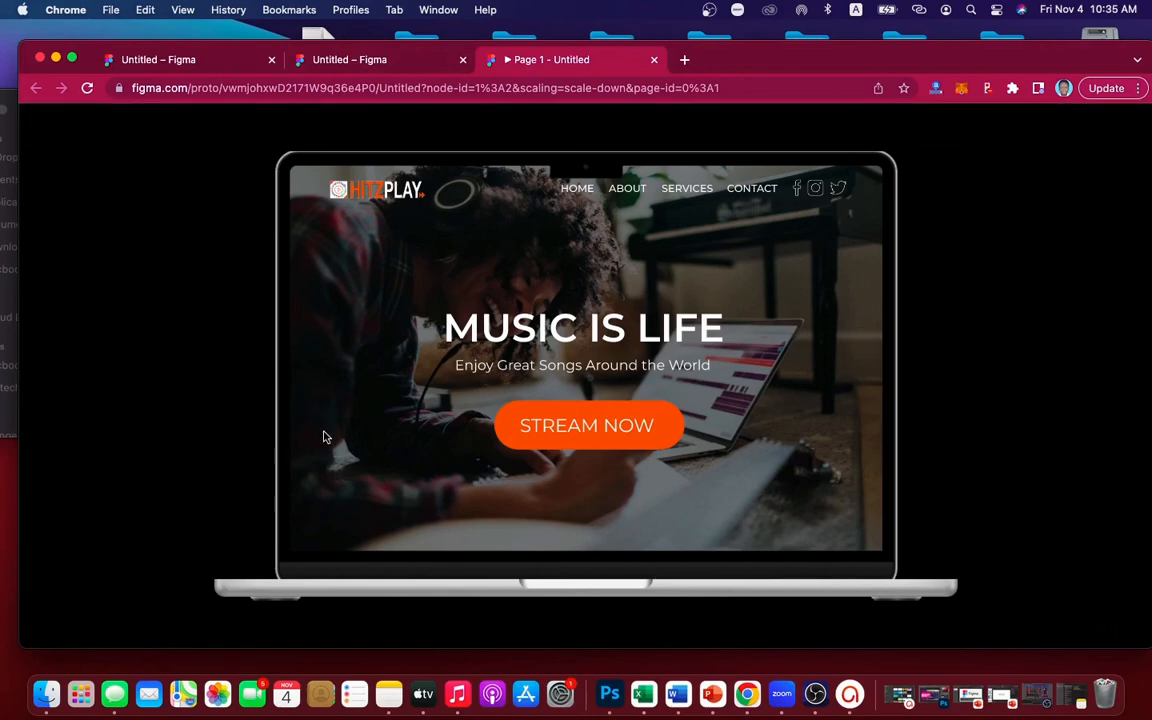
left_click(345, 60)
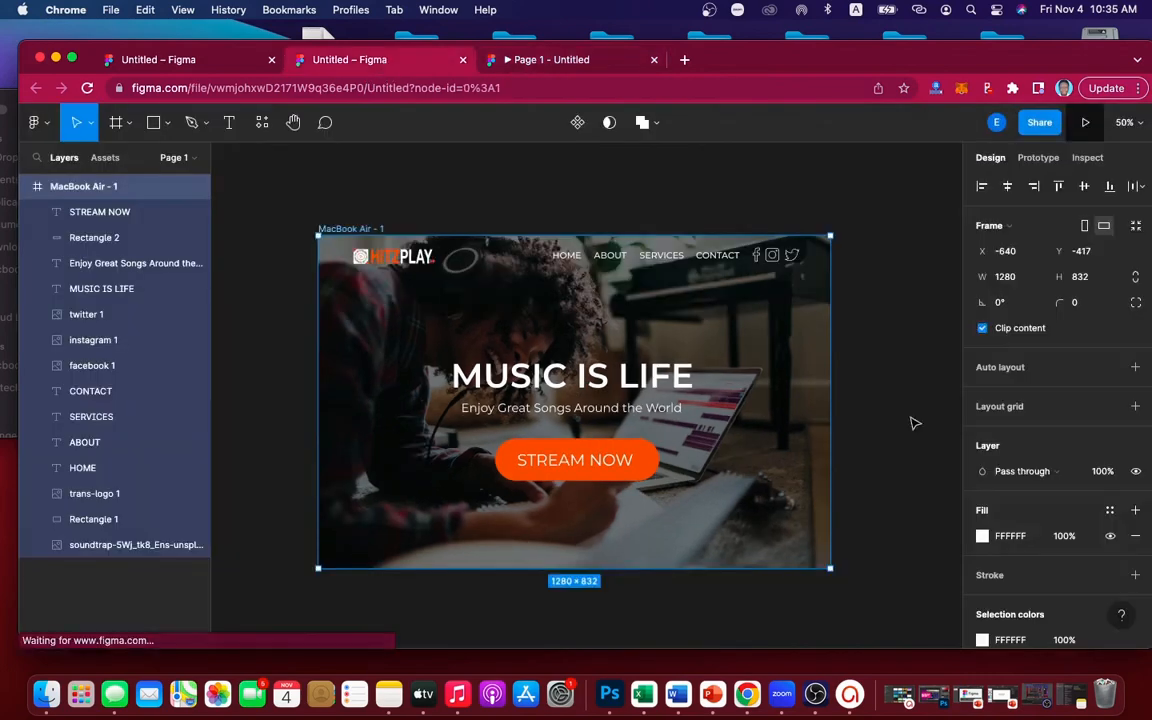
left_click(899, 236)
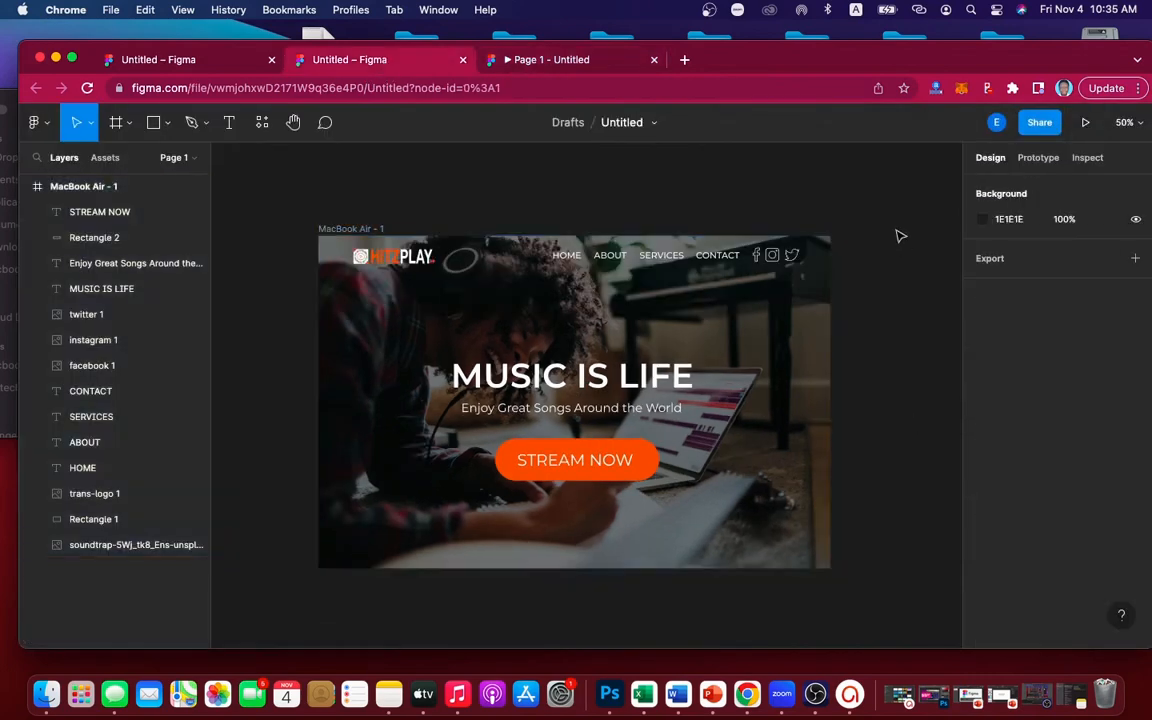